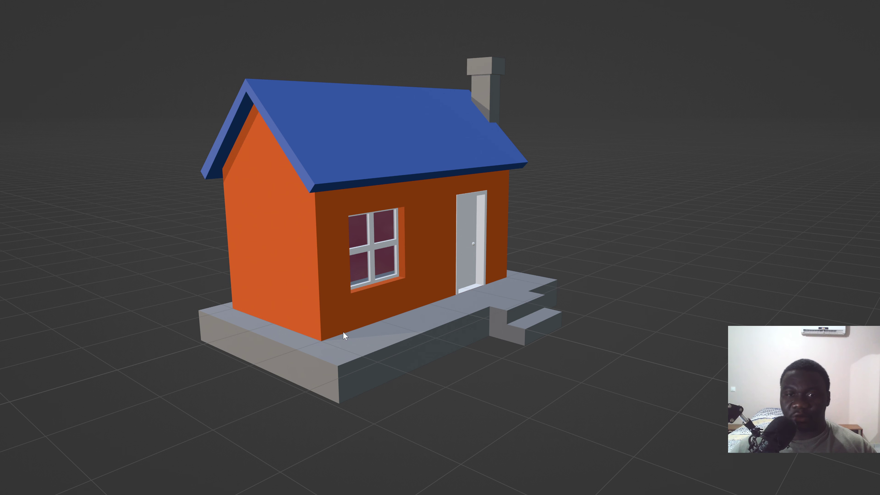
- Zoom in and orbit around the finished low-poly house to a front view
scroll(343, 331, "up", 1)
scroll(361, 287, "up", 1)
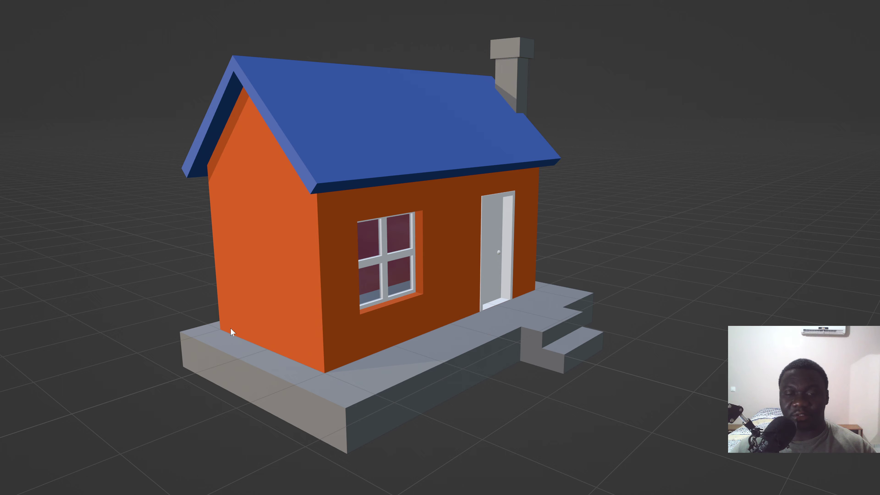
mouse_move(231, 328)
middle_mouse_down()
mouse_move(314, 330)
mouse_move(308, 275)
mouse_move(459, 271)
mouse_move(315, 269)
mouse_move(224, 254)
mouse_move(169, 271)
mouse_move(32, 262)
mouse_move(876, 262)
mouse_move(842, 273)
mouse_move(362, 291)
mouse_move(497, 256)
mouse_move(499, 266)
mouse_move(340, 282)
mouse_move(379, 277)
middle_mouse_up()
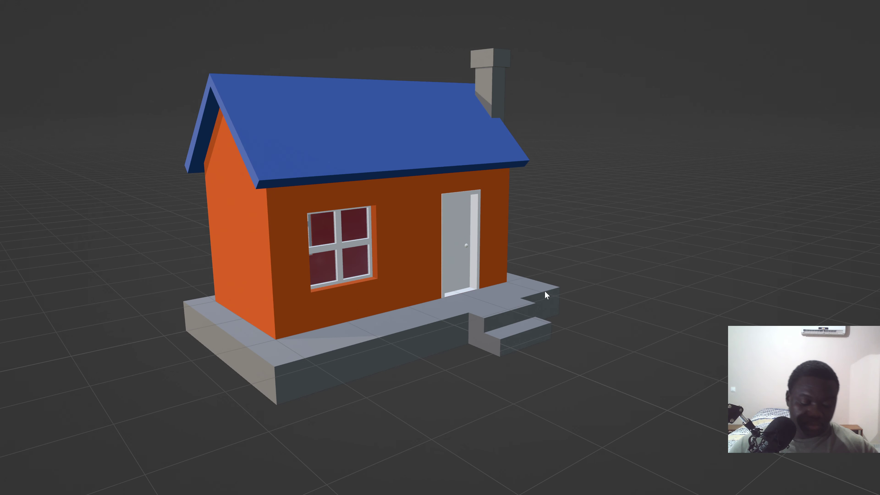
- Exit the maximized viewport and close the Tutoriel N°6 house file without saving
key("ctrl+alt+space")
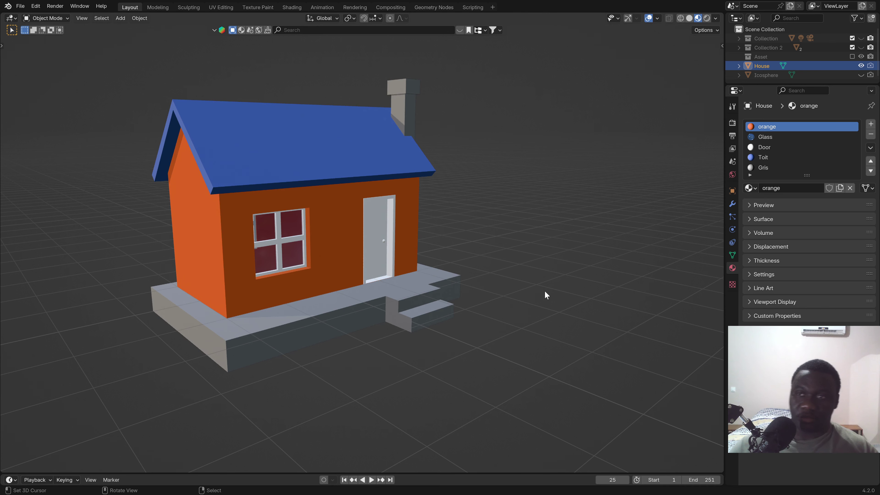
left_click(467, 224)
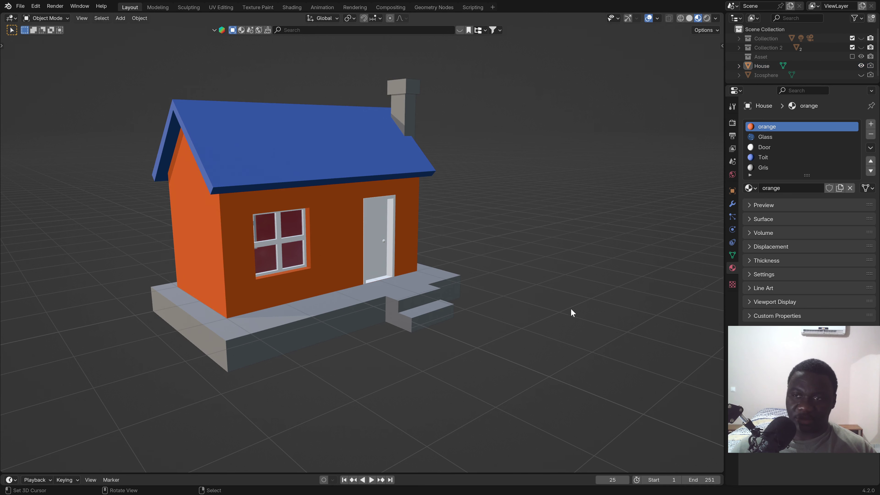
left_click(79, 6)
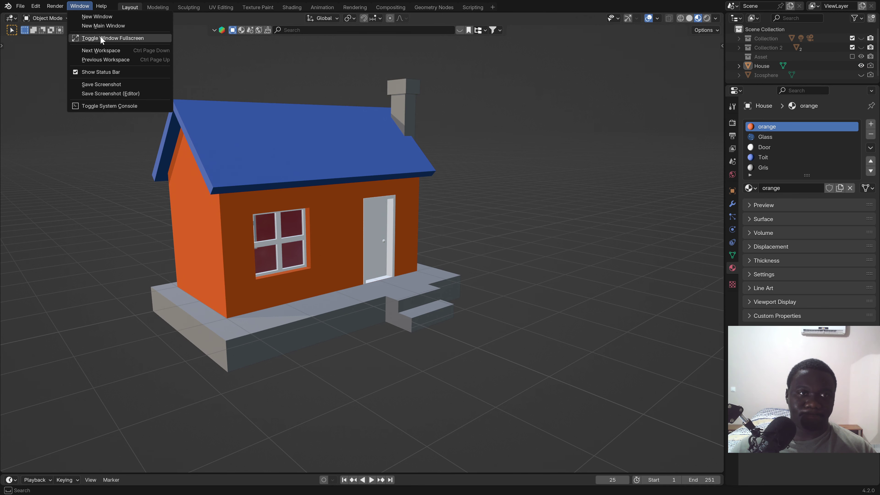
left_click(102, 39)
left_click(869, 5)
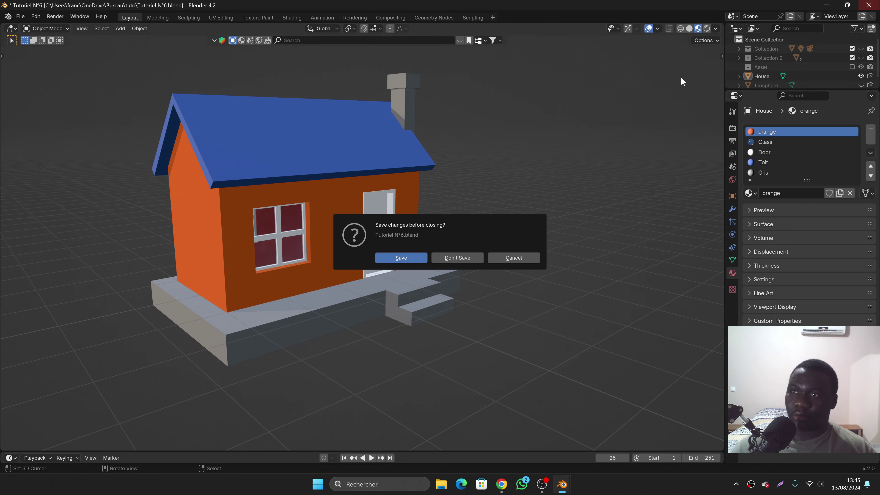
left_click(474, 258)
- Make the Tutoriel N°4 window fullscreen and exclude its planet collection
left_click(79, 16)
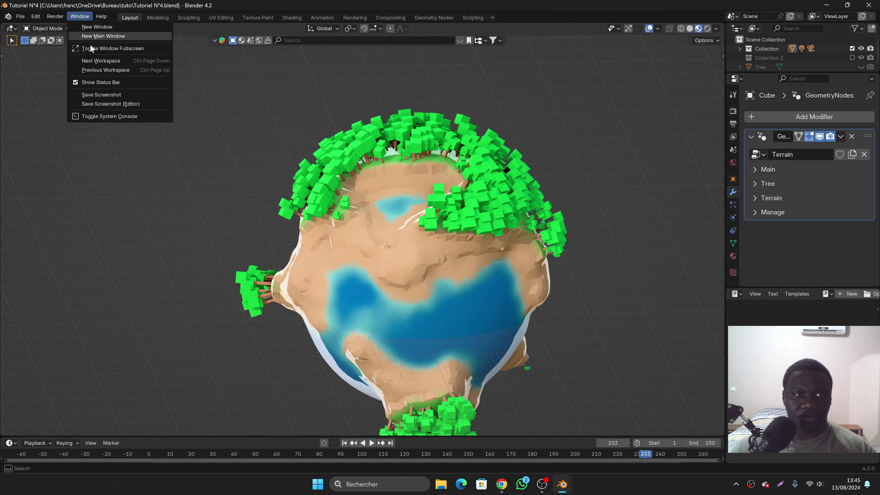
left_click(93, 49)
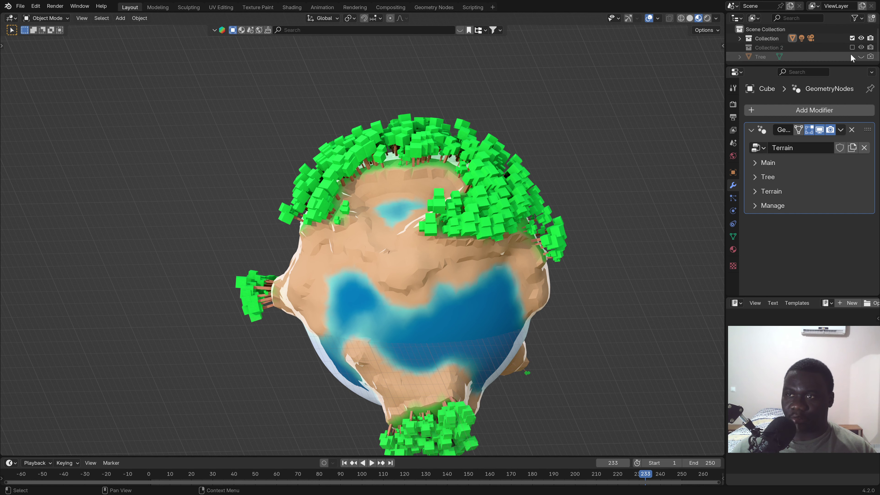
left_click(853, 39)
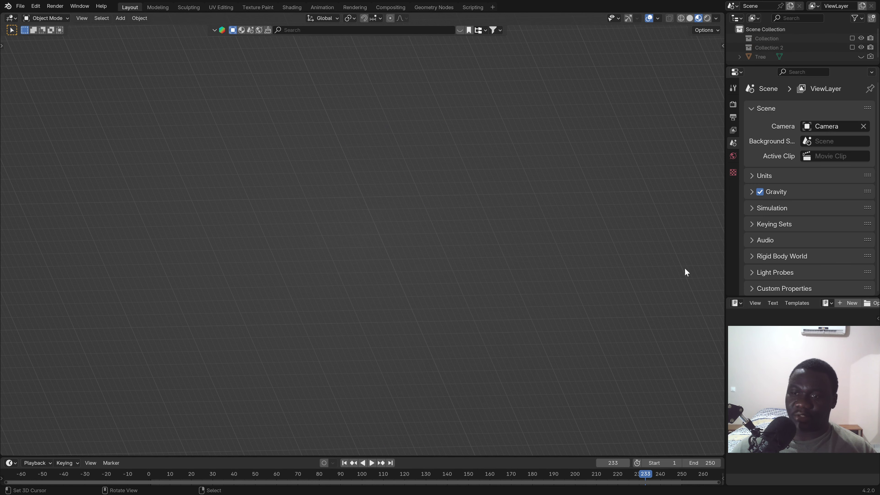
- Show the X/Y axis lines and 3D cursor overlays, and snap the cursor to the world origin
left_click(658, 18)
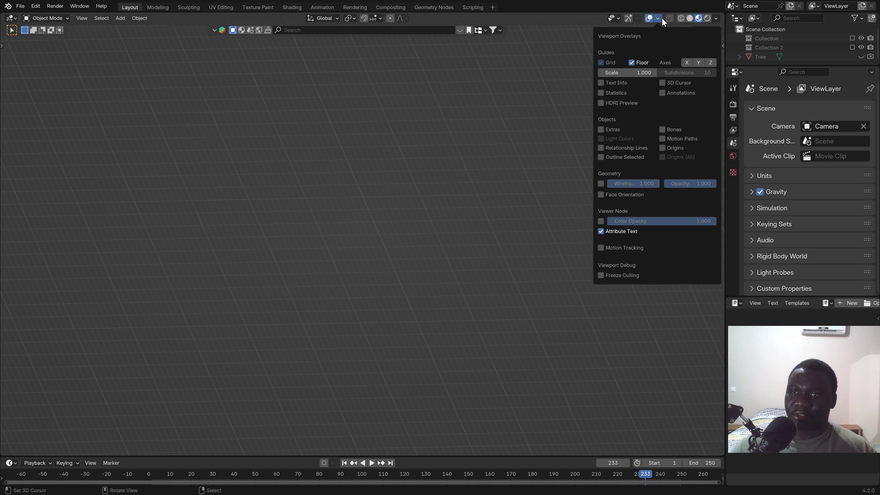
left_click(699, 63)
left_click(660, 82)
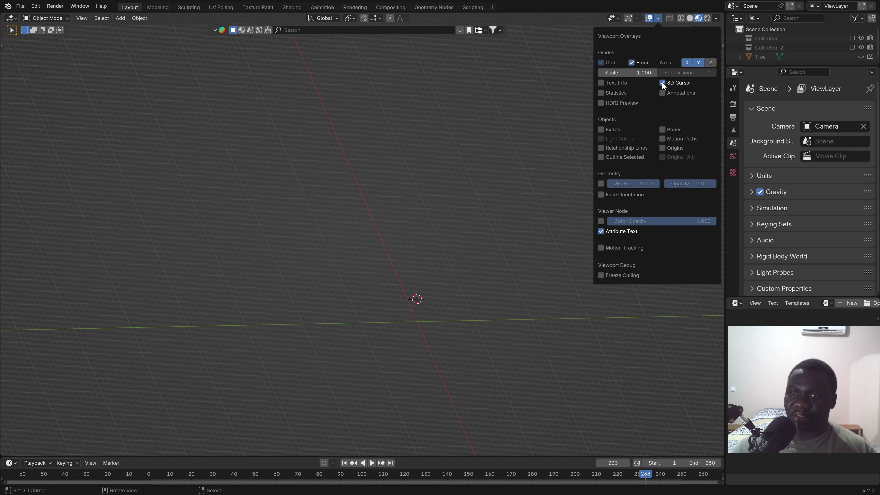
key("Escape")
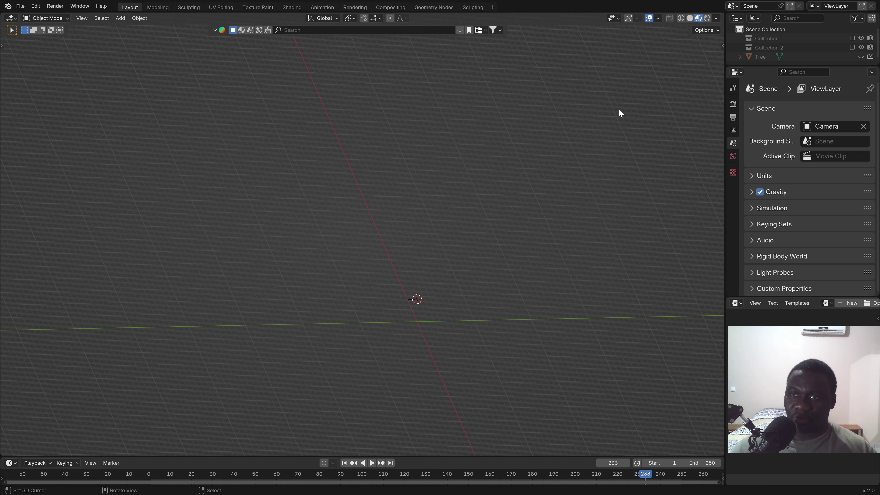
left_click(660, 19)
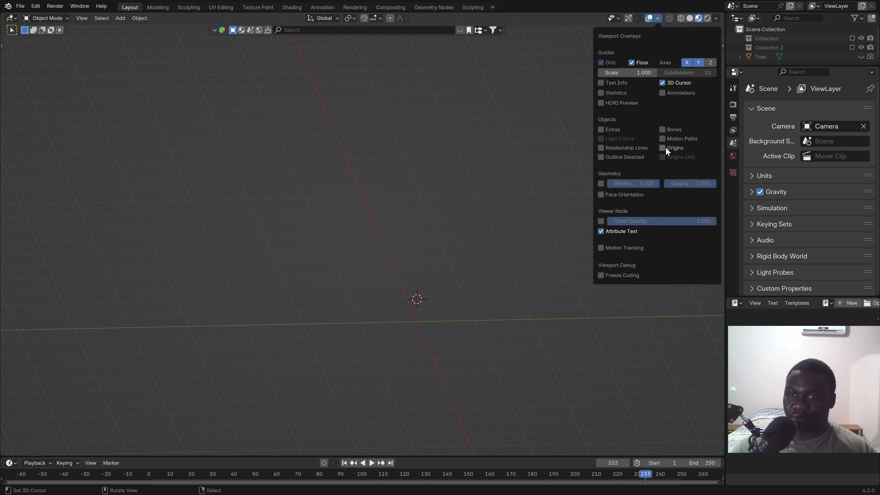
mouse_move(461, 334)
middle_mouse_down("shift")
mouse_move(388, 334)
mouse_move(306, 256)
middle_mouse_up("shift")
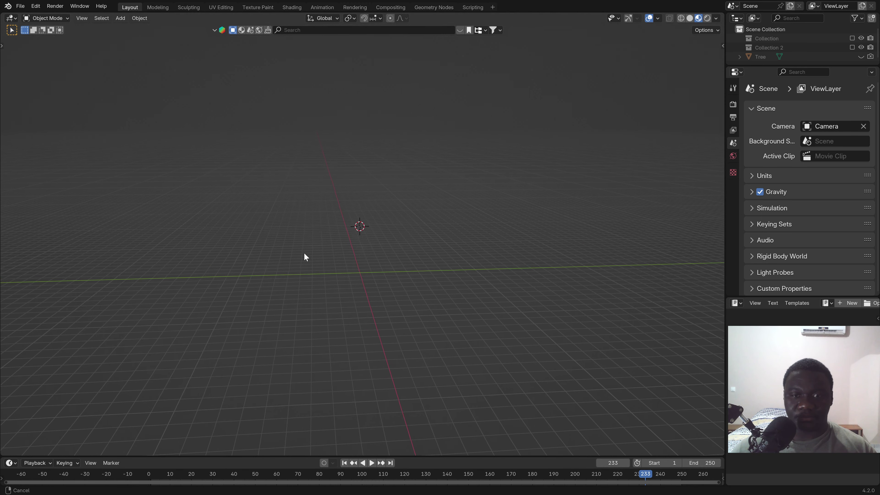
key("shift+c")
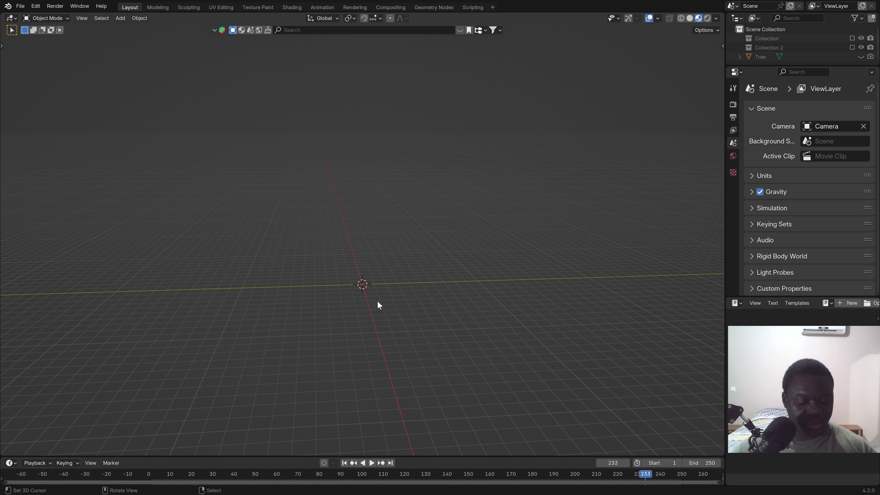
key("shift+a")
- Add a cube, Cube.001, at the world origin
left_click(418, 312)
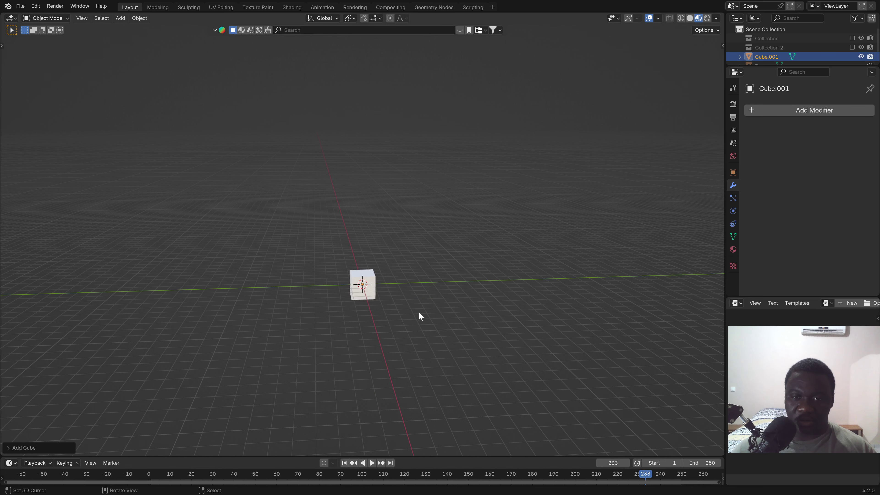
scroll(375, 285, "up", 5)
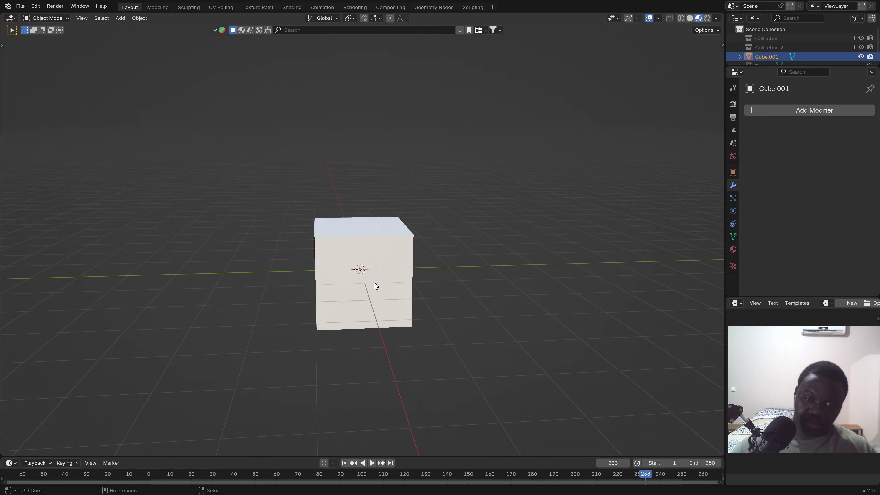
scroll(375, 285, "up", 3)
scroll(375, 285, "down", 6)
mouse_move(375, 285)
middle_mouse_down()
mouse_move(418, 274)
mouse_move(391, 298)
mouse_move(373, 293)
mouse_move(399, 296)
middle_mouse_up()
scroll(377, 291, "down", 1)
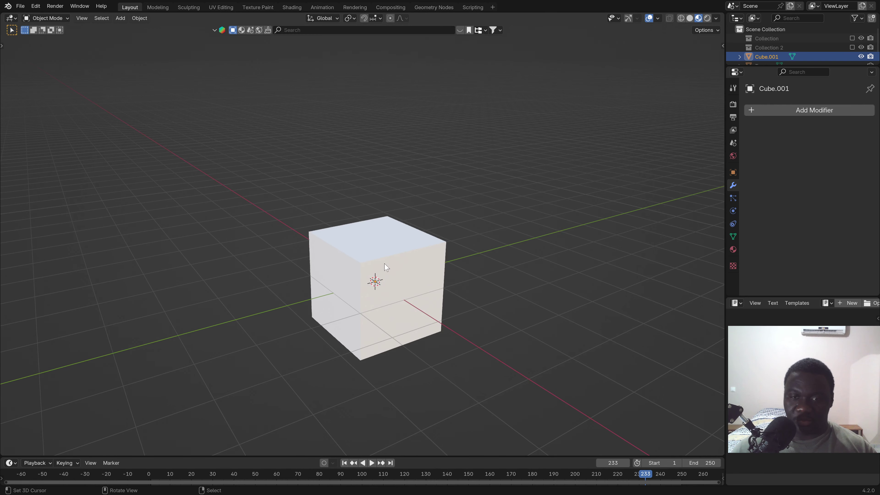
scroll(399, 296, "up", 5)
scroll(399, 293, "down", 5)
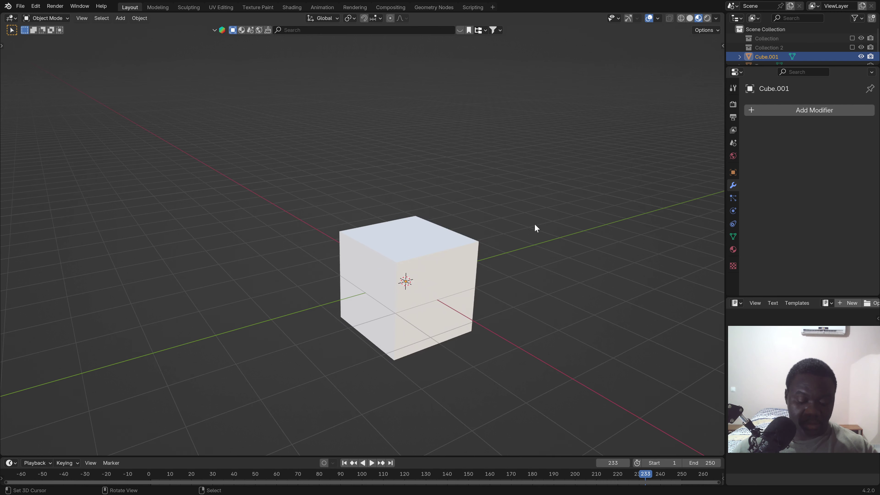
- Enable the Outline Selected overlay and switch the viewport to Solid shading
key("n")
left_click(658, 19)
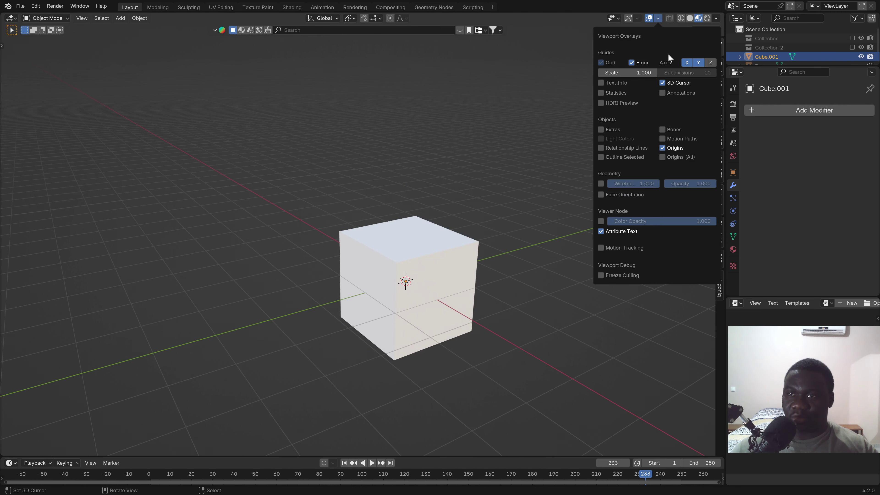
left_click(601, 157)
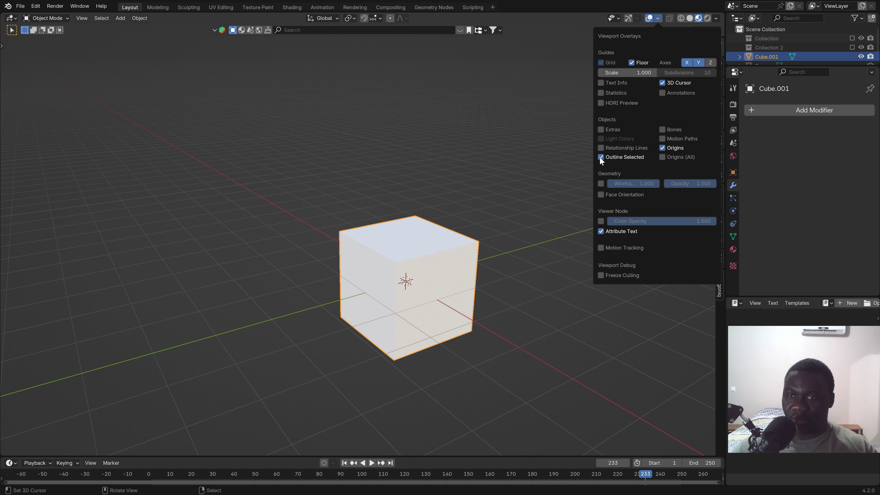
key("n")
scroll(361, 291, "up", 1)
middle_click_drag(444, 320, 385, 320, "shift")
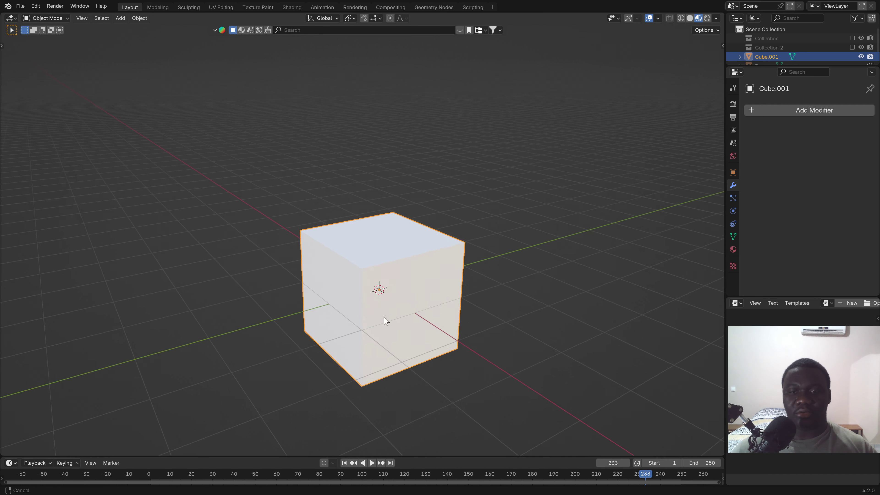
left_click(691, 20)
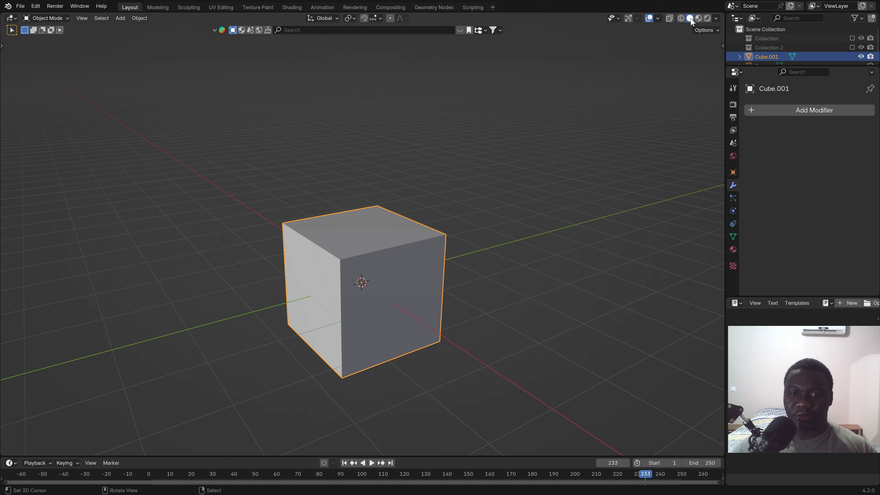
mouse_move(376, 298)
middle_mouse_down()
mouse_move(424, 288)
mouse_move(368, 298)
mouse_move(384, 301)
middle_mouse_up()
- Raise the cube's mesh by 1 m along Z in Edit Mode
key("Tab")
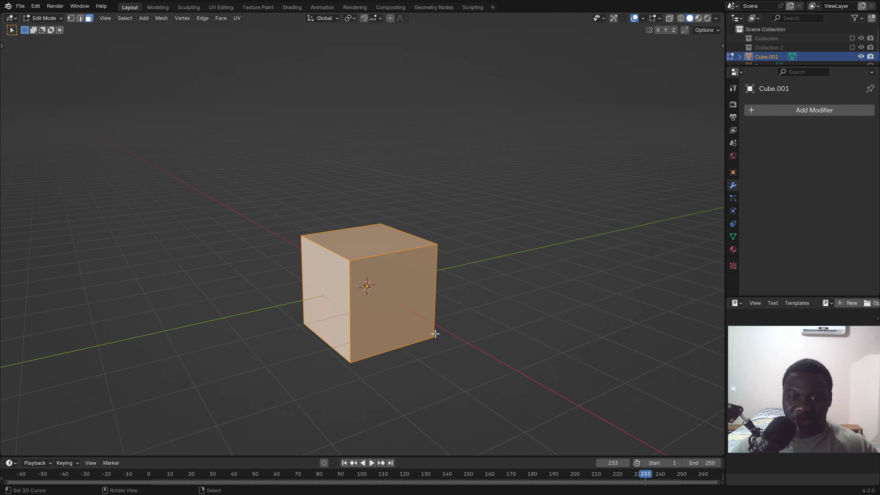
key("g")
key("z")
key("1")
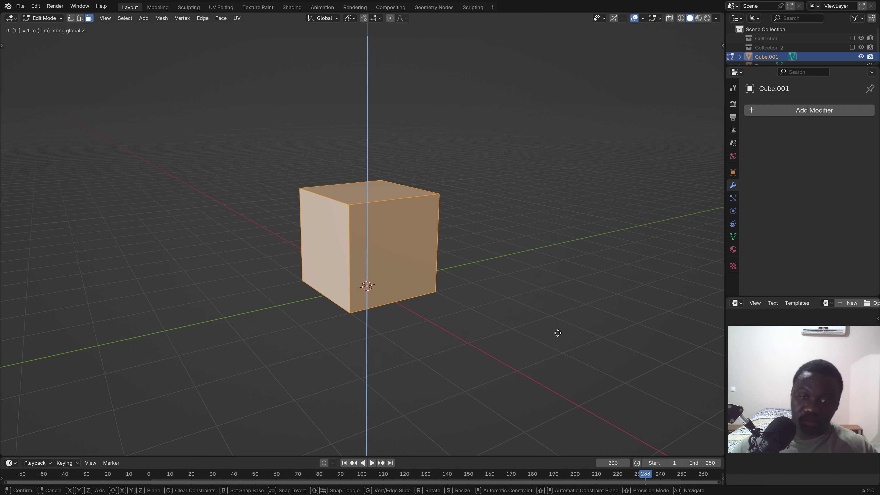
key("Return")
mouse_move(362, 270)
middle_mouse_down()
mouse_move(349, 171)
mouse_move(372, 297)
mouse_move(355, 293)
mouse_move(376, 293)
mouse_move(368, 295)
middle_mouse_up()
scroll(372, 296, "down", 2)
- Start a 24× X-axis stretch of the mesh, then cancel it
key("s")
key("x")
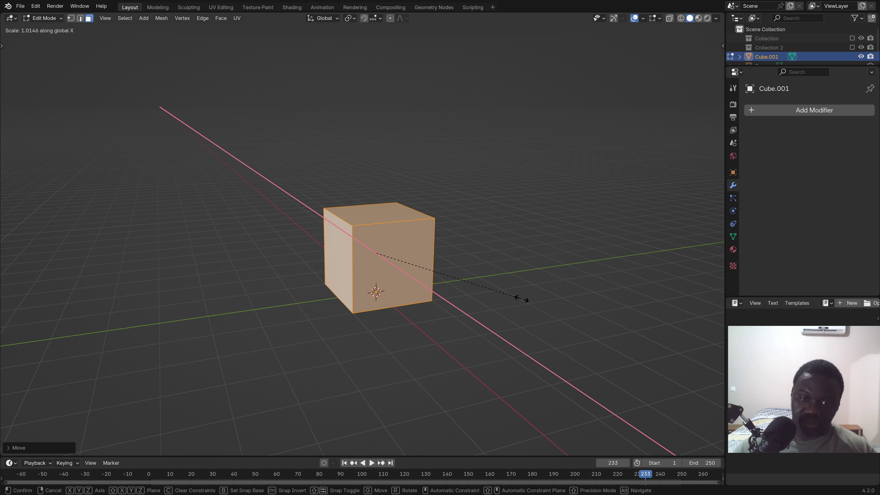
type("24")
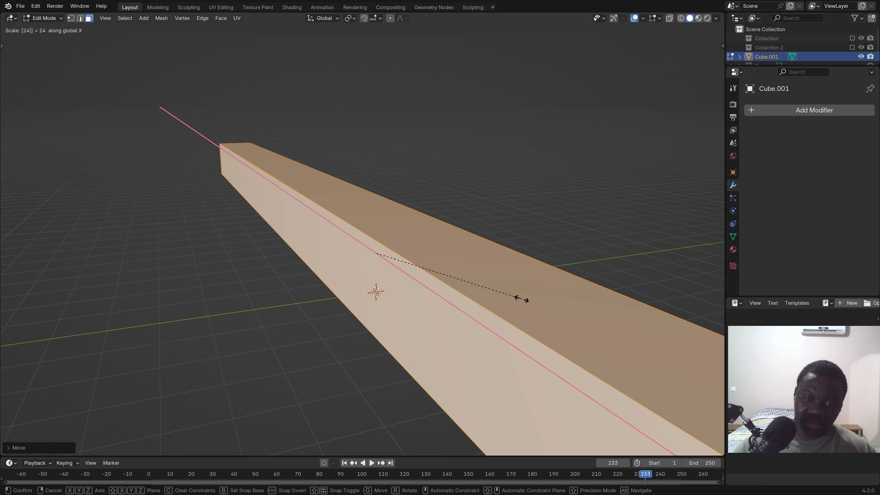
key("Escape")
mouse_move(570, 271)
middle_mouse_down()
mouse_move(488, 271)
mouse_move(458, 291)
middle_mouse_up()
scroll(458, 291, "up", 2)
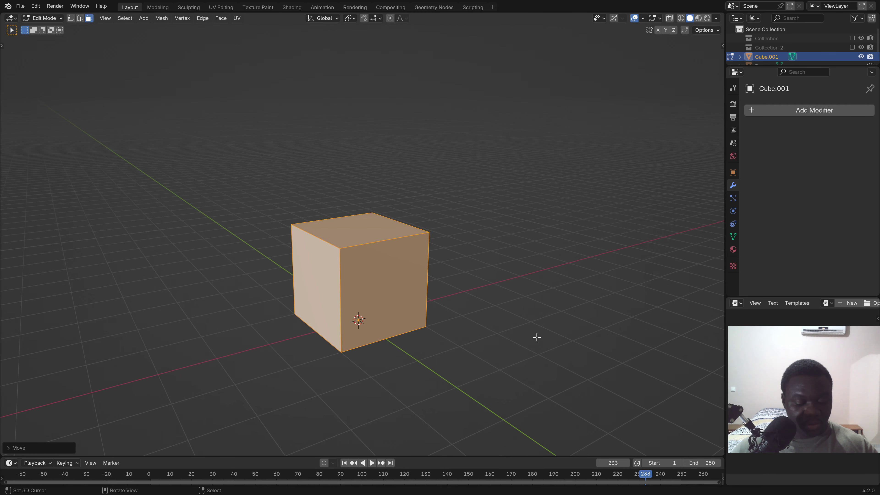
- Double the mesh along X so the box measures 4 × 2 × 2 m
key("s")
key("x")
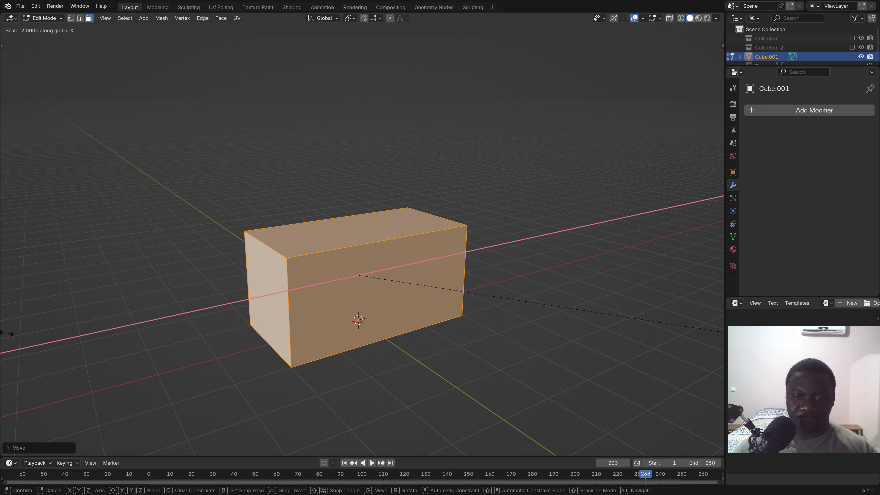
left_click(6, 334)
mouse_move(236, 329)
middle_mouse_down()
mouse_move(328, 323)
mouse_move(378, 338)
middle_mouse_up()
key("n")
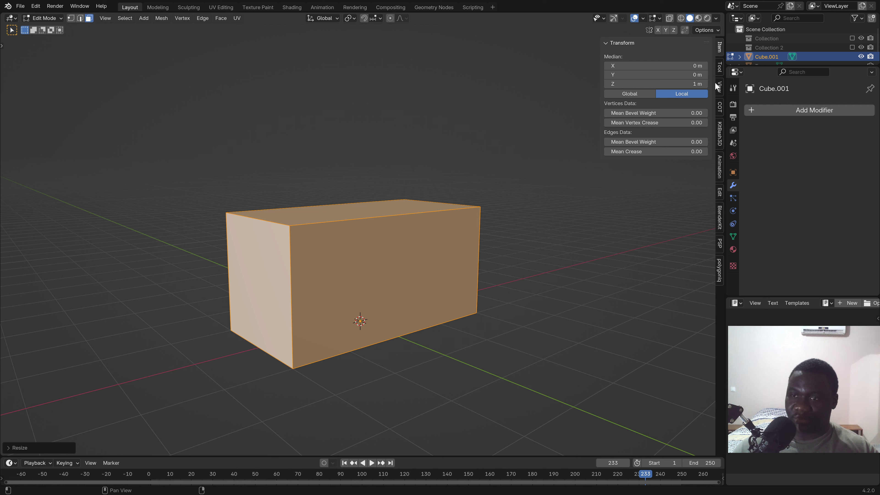
key("Tab")
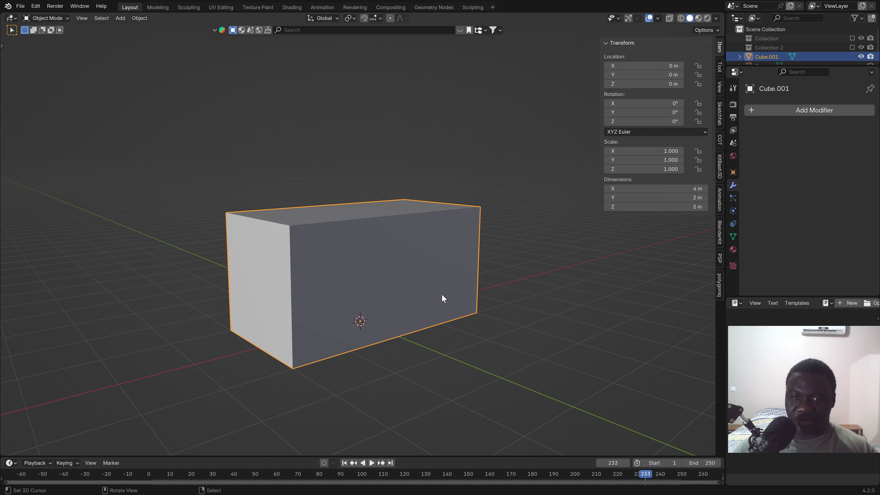
key("Tab")
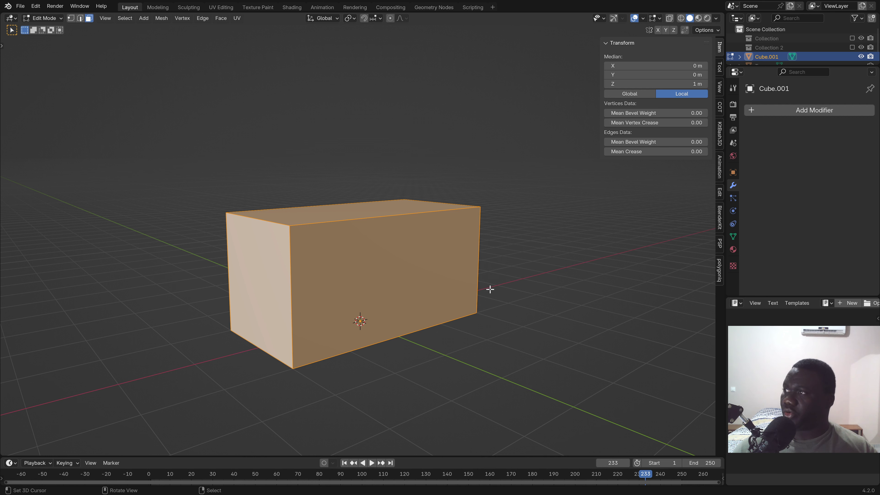
- Add one centred edge loop across the middle of the 4 m box
scroll(387, 282, "up", 1)
key("Tab")
key("Tab")
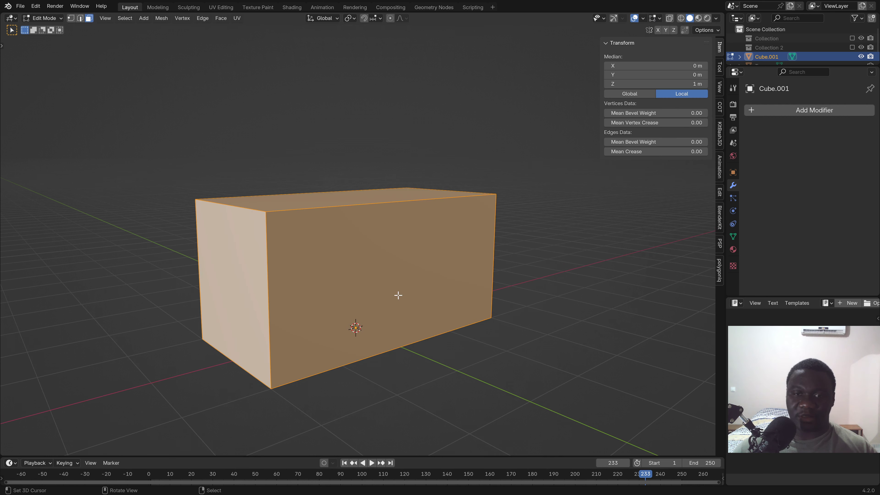
scroll(397, 295, "up", 1)
scroll(398, 295, "down", 2)
mouse_move(399, 295)
middle_mouse_down()
mouse_move(387, 236)
mouse_move(399, 296)
middle_mouse_up()
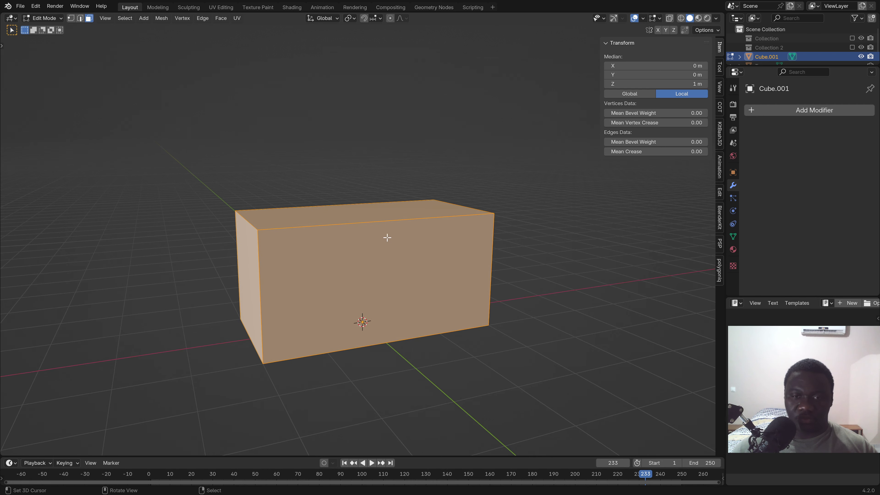
key("ctrl+r")
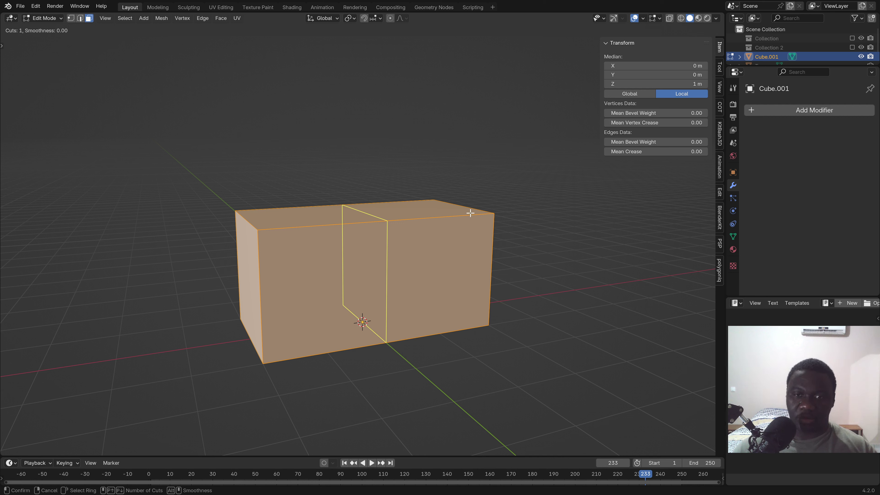
left_click(390, 216)
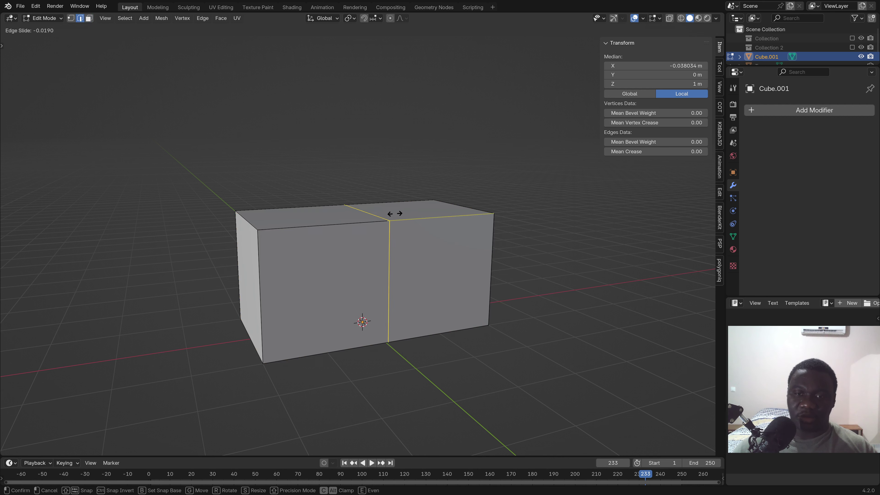
right_click(416, 212)
mouse_move(287, 312)
middle_mouse_down()
mouse_move(294, 321)
mouse_move(358, 303)
middle_mouse_up()
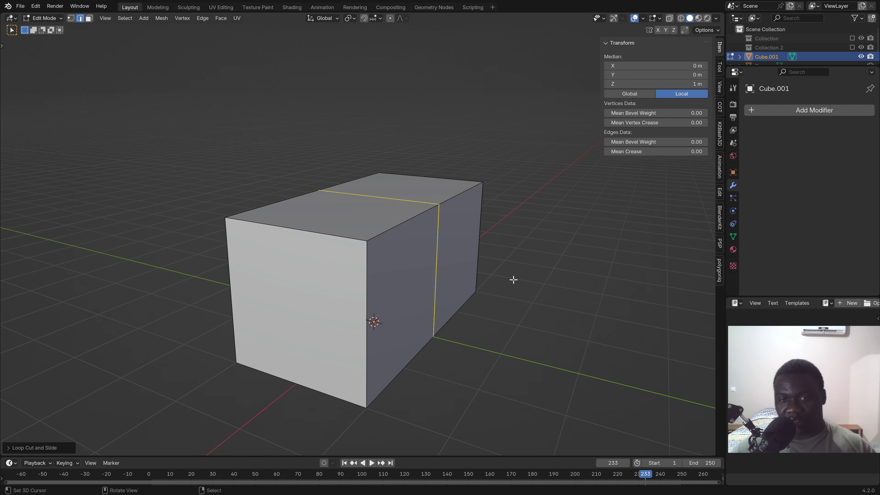
mouse_move(513, 279)
middle_mouse_down()
mouse_move(454, 270)
mouse_move(462, 276)
mouse_move(321, 278)
middle_mouse_up()
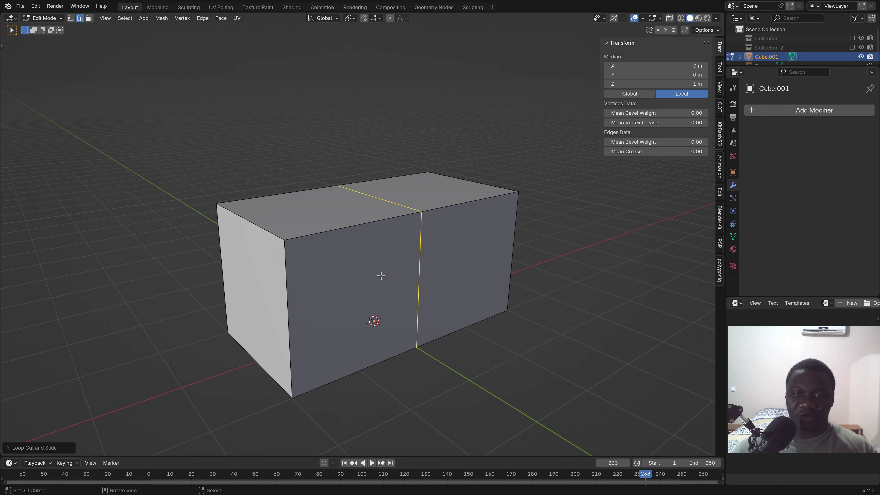
- Inset the box's front-left face by 0.5 m in face select mode
left_click(90, 19)
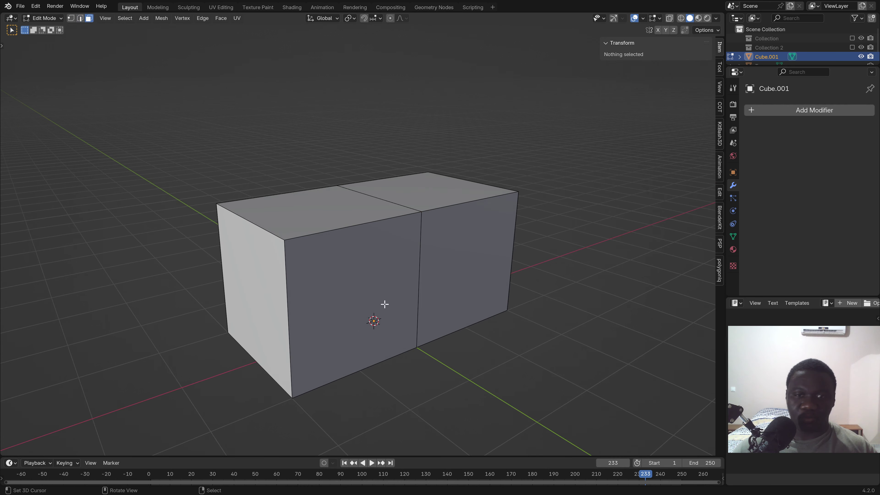
left_click(367, 275)
scroll(450, 304, "up", 2)
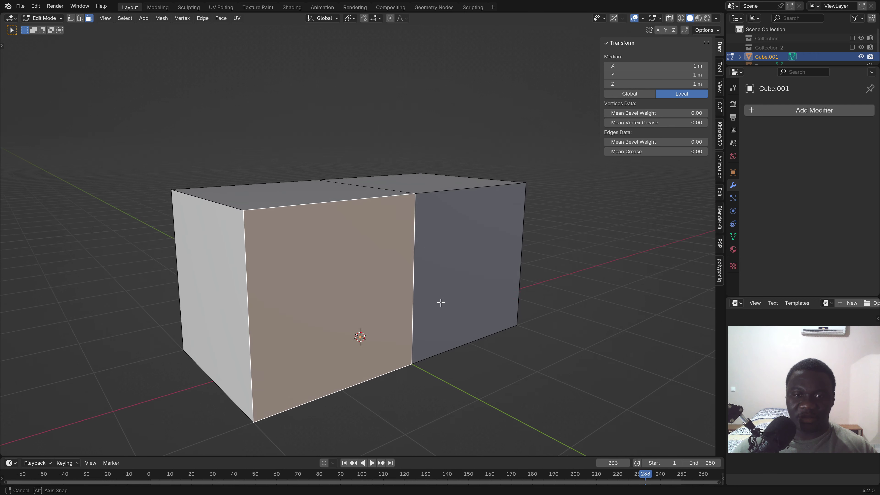
key("i")
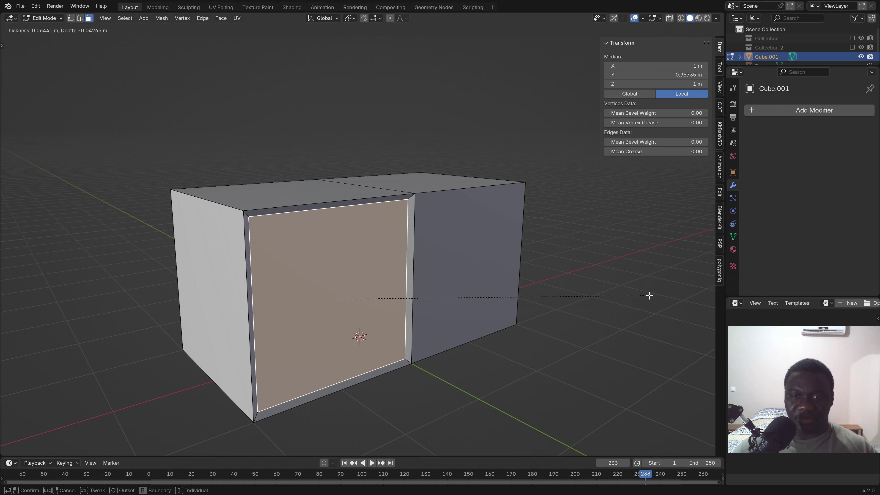
key("Escape")
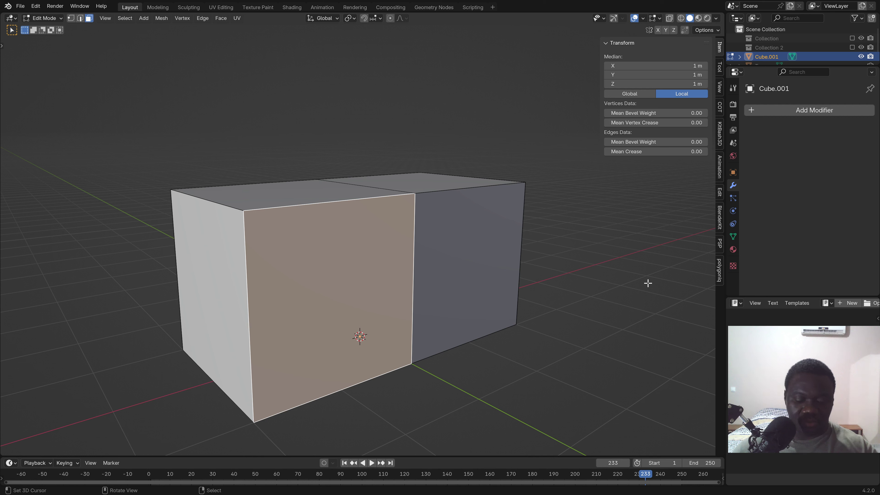
key("i")
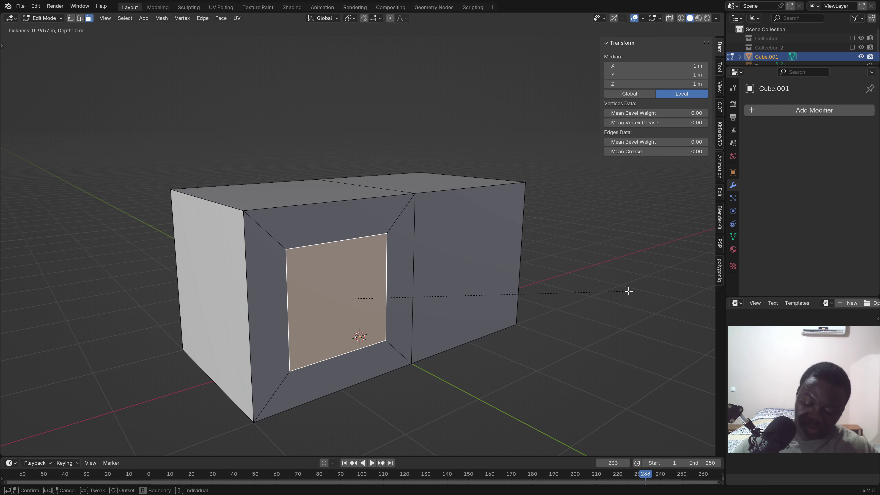
type(".5")
key("Return")
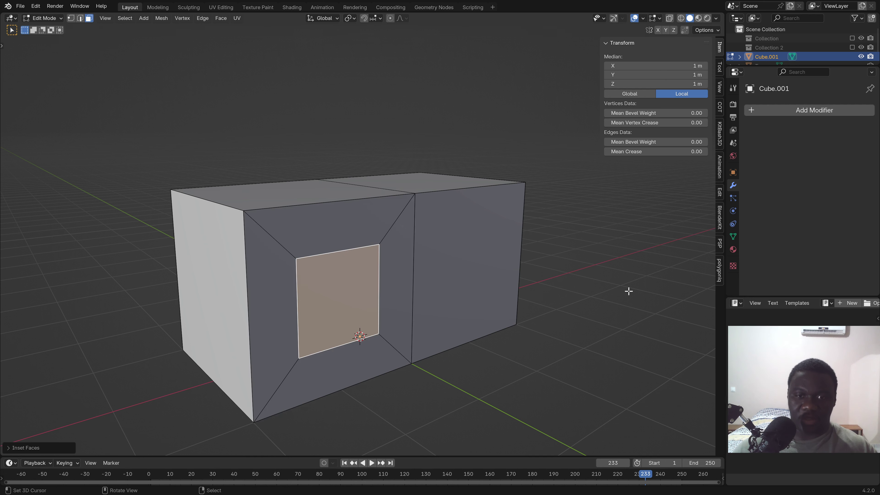
mouse_move(351, 318)
middle_mouse_down()
mouse_move(375, 323)
mouse_move(334, 334)
mouse_move(368, 321)
mouse_move(365, 309)
middle_mouse_up()
scroll(375, 322, "up", 2)
scroll(364, 309, "up", 3)
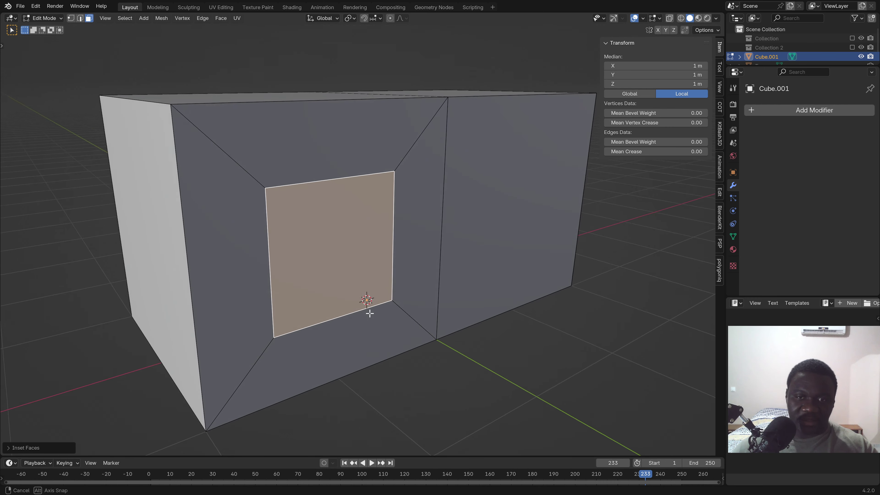
scroll(366, 252, "down", 2)
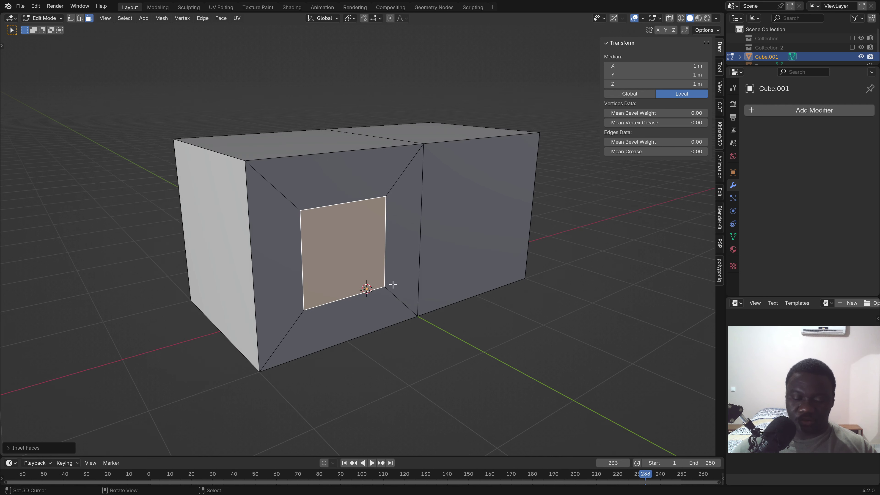
- Separate the inner inset face from the box into its own object
left_click(378, 280)
key("g")
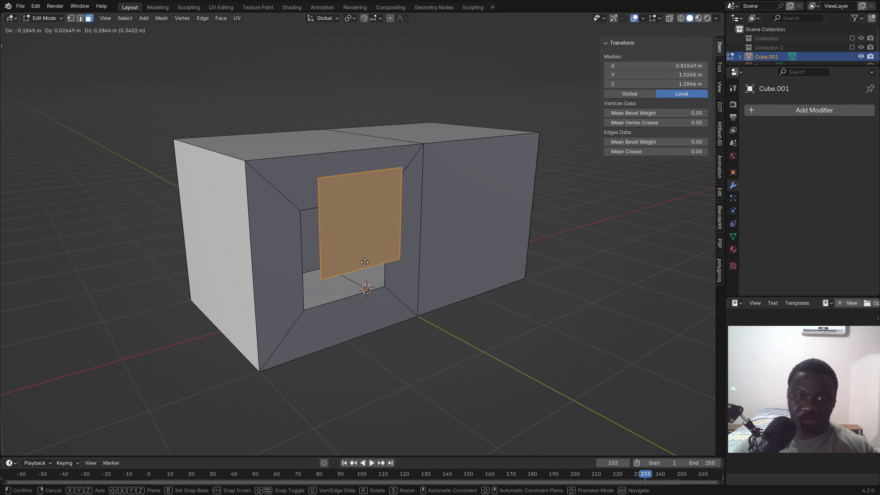
right_click(399, 280)
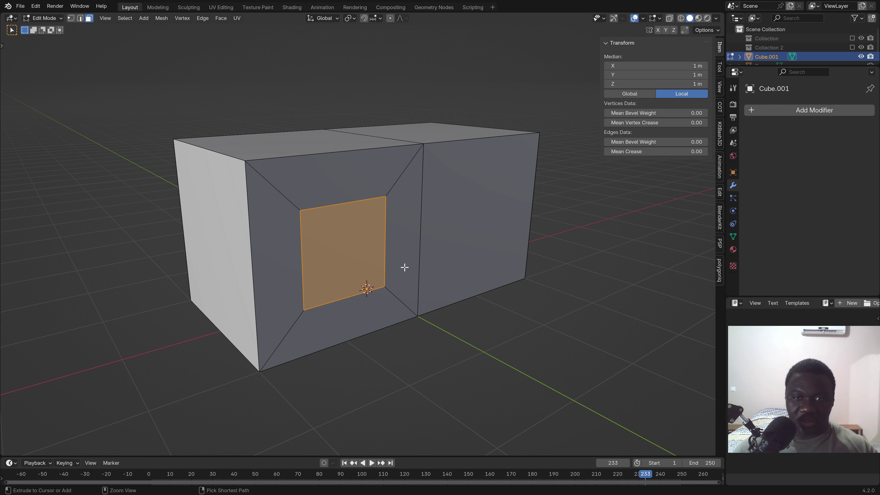
key("p")
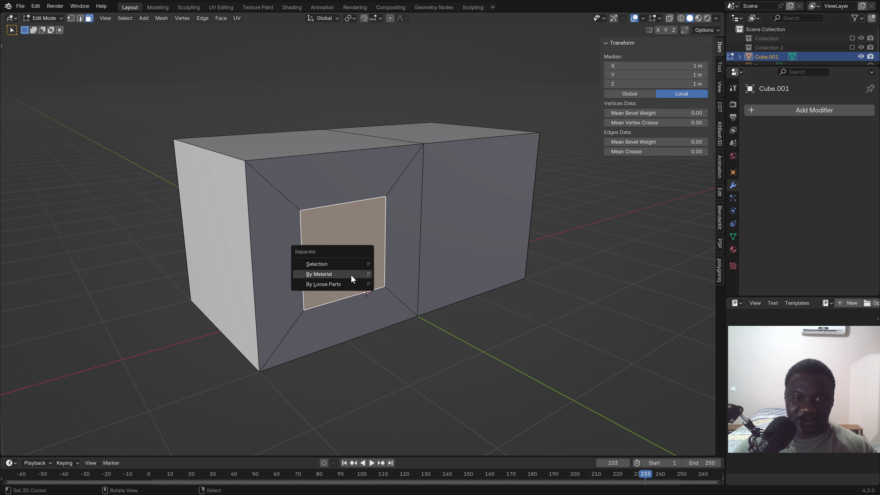
left_click(330, 264)
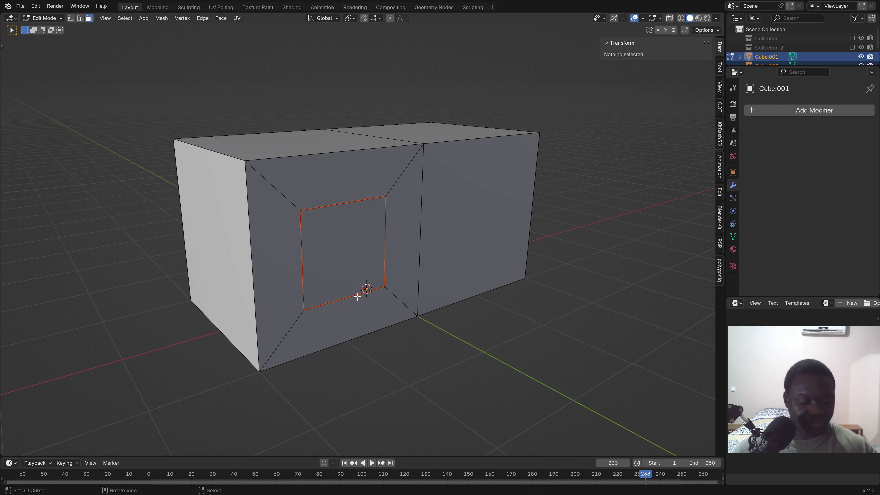
- Select the separated plane Cube.002 and enter Edit Mode on it
key("Tab")
left_click(347, 256)
key("g")
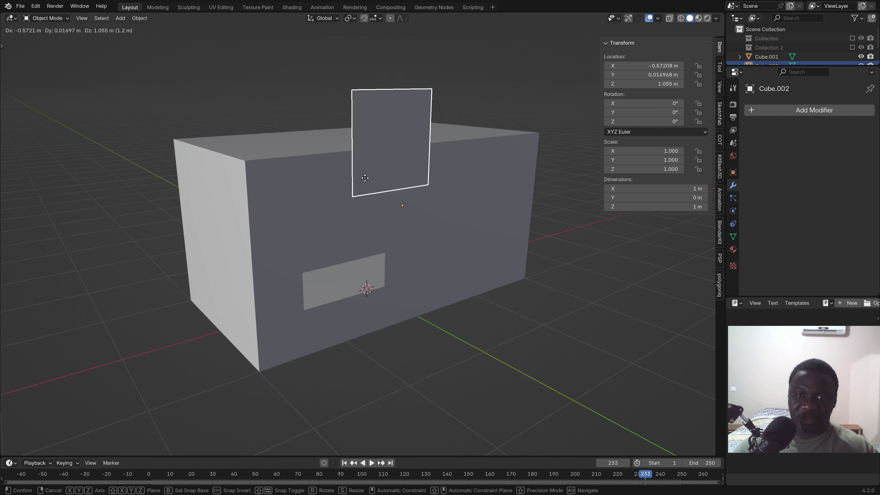
key("Escape")
key("Tab")
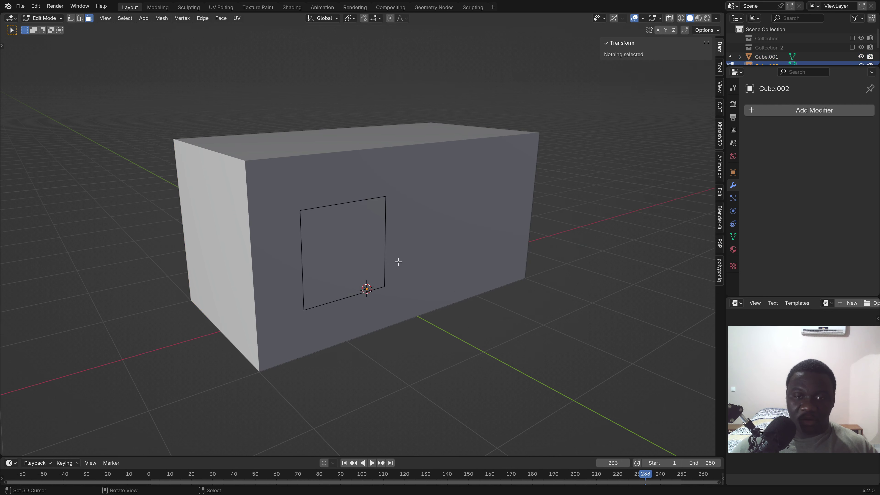
scroll(397, 262, "up", 2)
- Add a vertical and a horizontal centred loop cut across the window plane
scroll(360, 260, "up", 2)
left_click(358, 251)
middle_click_drag(371, 266, 368, 266)
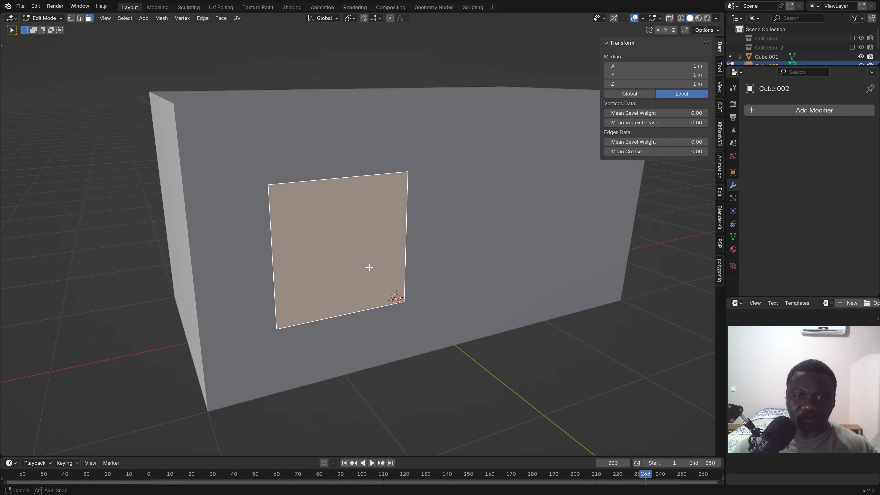
key("ctrl+r")
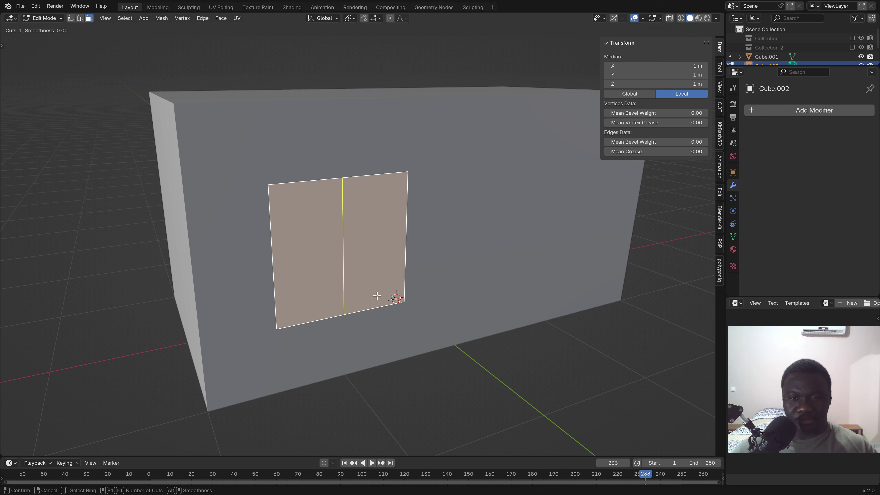
left_click(377, 296)
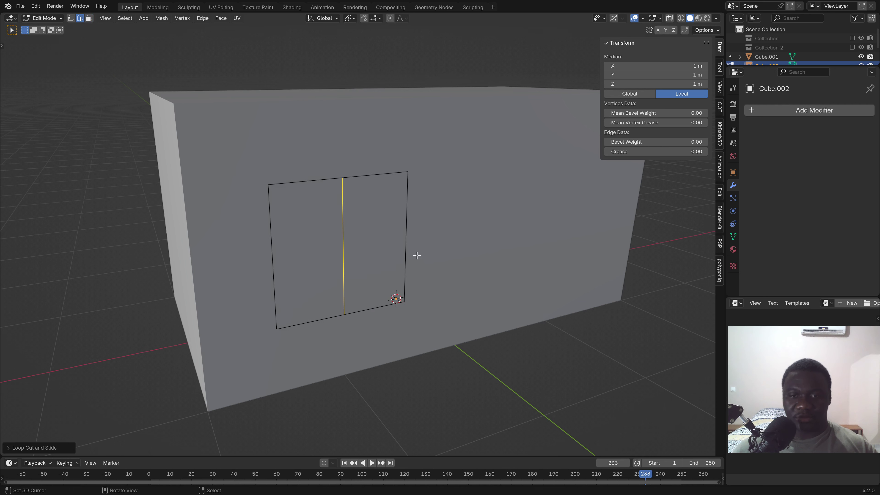
key("ctrl+r")
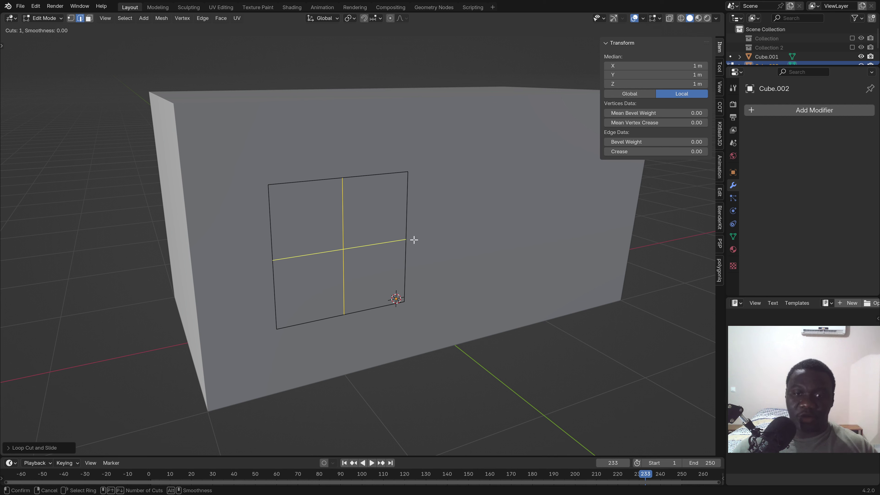
left_click(414, 240)
right_click(414, 240)
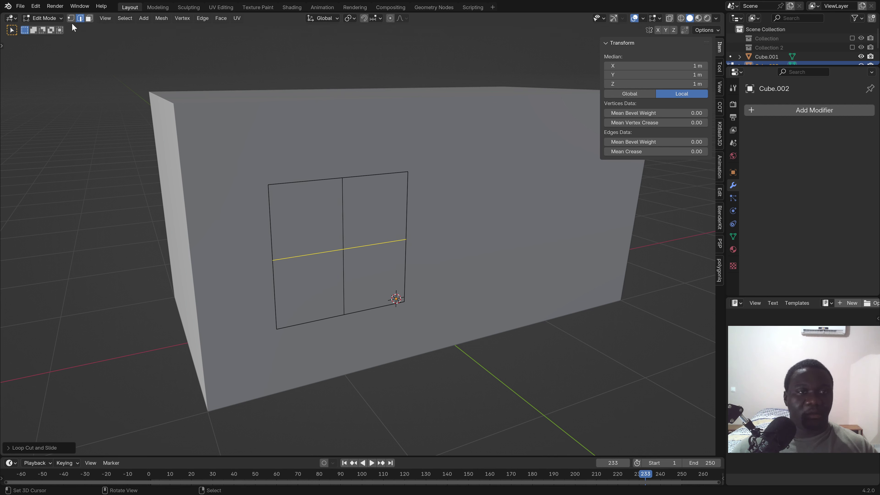
- Select all four window panes in face select mode
left_click(90, 19)
left_click(307, 205)
left_click(393, 204, "shift")
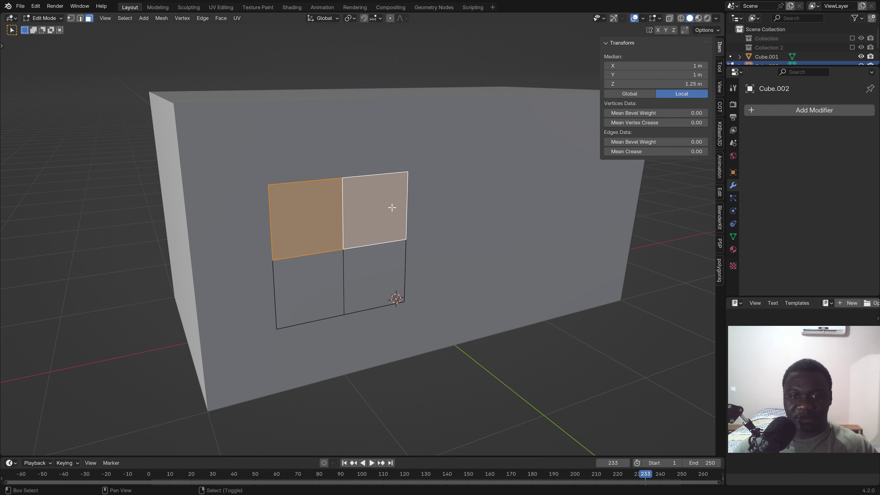
left_click(377, 279, "shift")
left_click(320, 280, "shift")
mouse_move(460, 241)
middle_mouse_down()
mouse_move(490, 218)
mouse_move(497, 228)
middle_mouse_up()
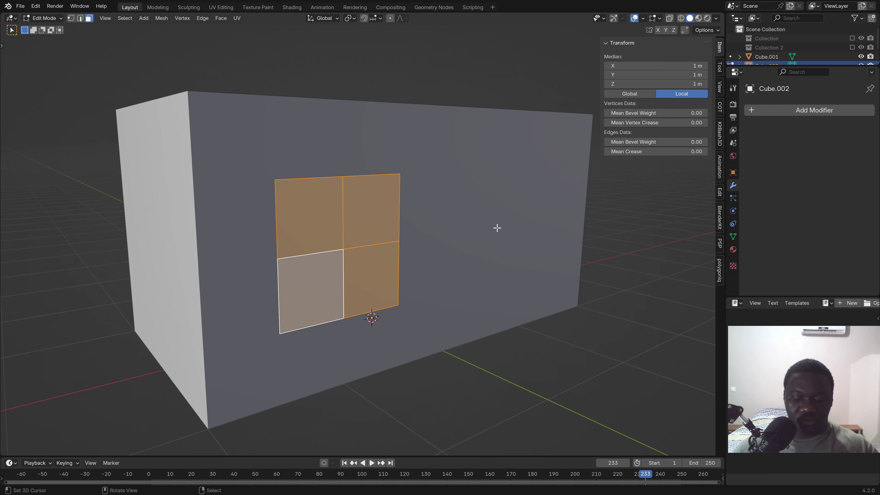
- Inset the four window panes with the Individual option enabled
key("i")
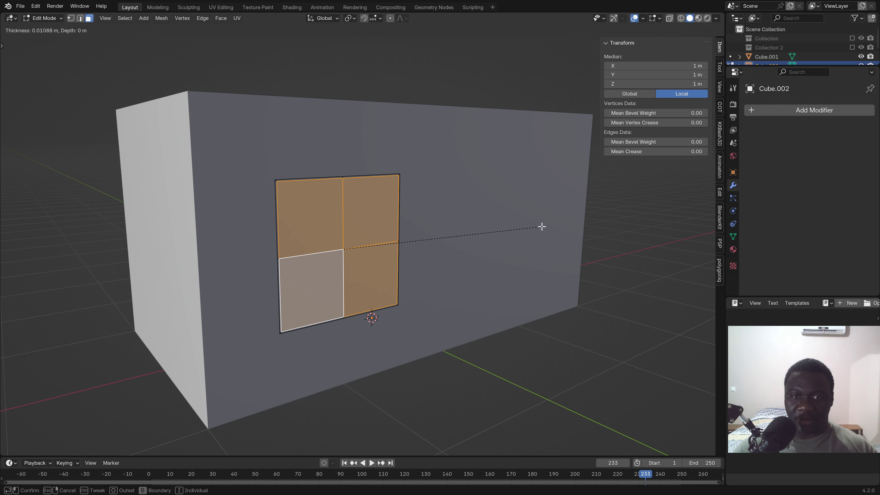
left_click(540, 226)
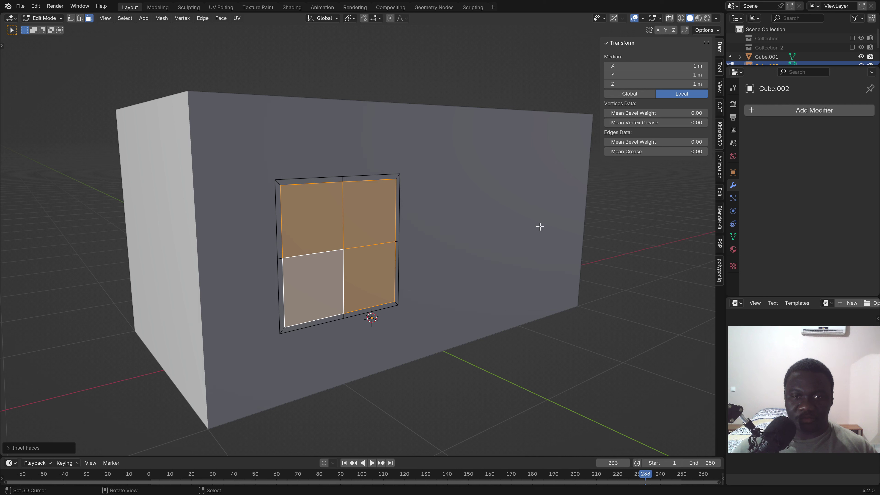
left_click(11, 448)
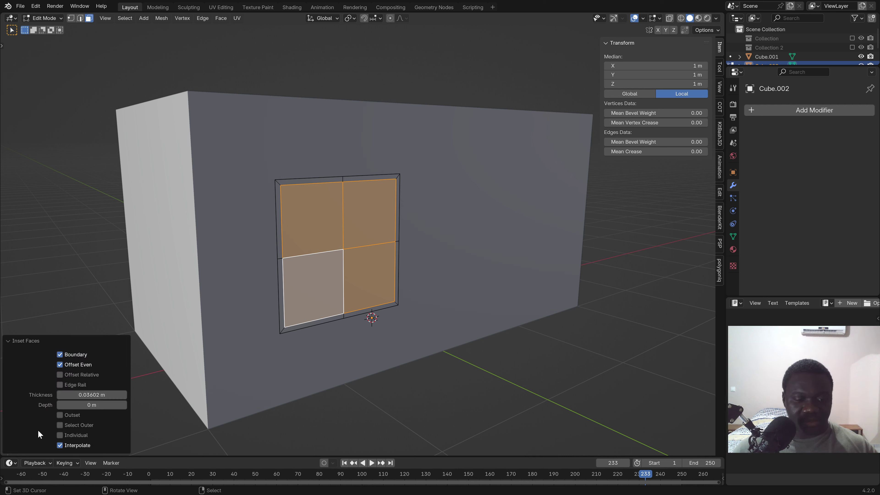
left_click(60, 435)
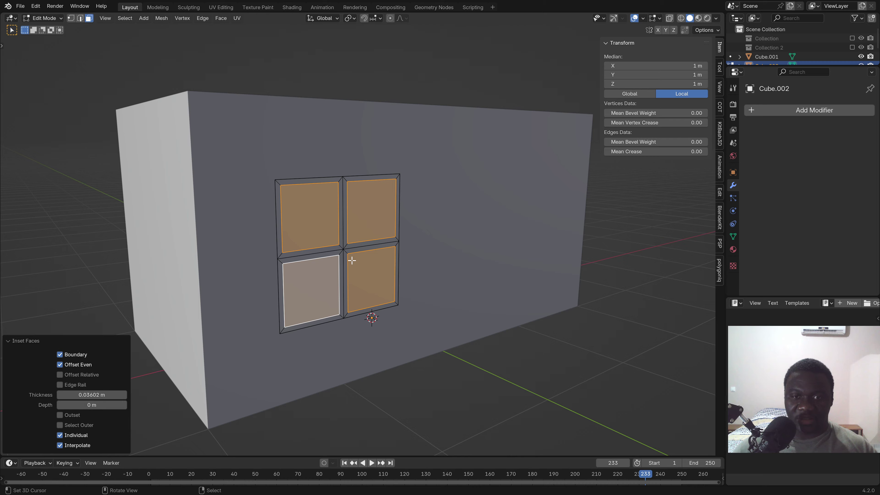
mouse_move(383, 330)
middle_mouse_down()
mouse_move(288, 302)
mouse_move(364, 262)
mouse_move(385, 232)
mouse_move(347, 232)
middle_mouse_up()
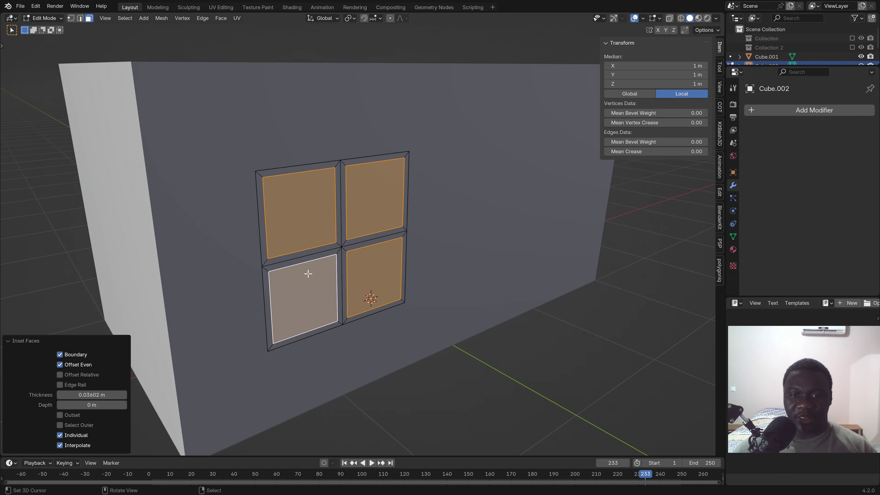
scroll(345, 215, "up", 2)
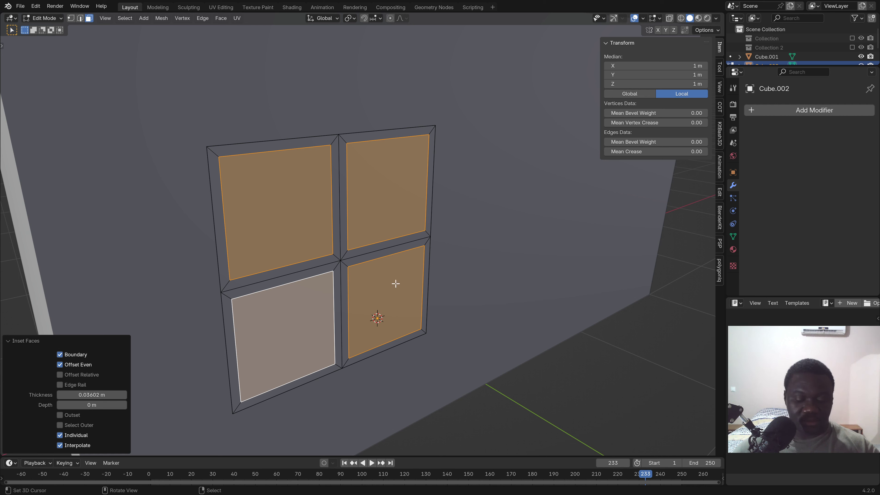
- Separate the inset panes into their own object, then select the wall box in Object Mode
key("p")
left_click(379, 284)
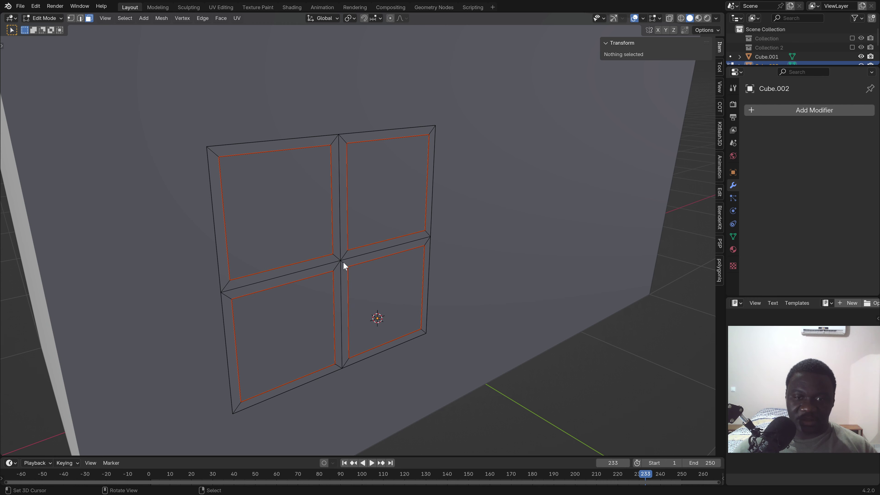
key("Tab")
left_click(340, 261)
scroll(340, 262, "down", 4)
middle_click_drag(339, 257, 381, 273)
key("g")
left_click(386, 279)
scroll(484, 194, "down", 4)
left_click(483, 194)
- Hide the wall box and select the outer window frame
key("h")
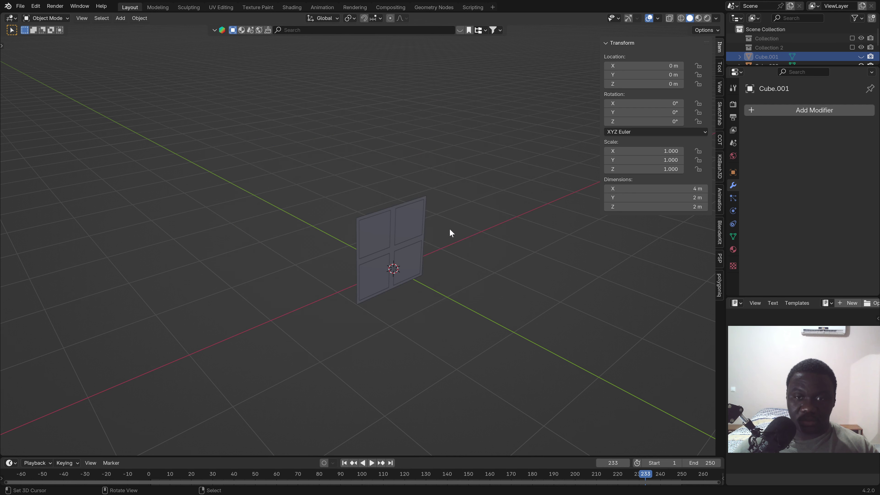
scroll(411, 266, "up", 5)
left_click(362, 176)
left_click(329, 243, "shift")
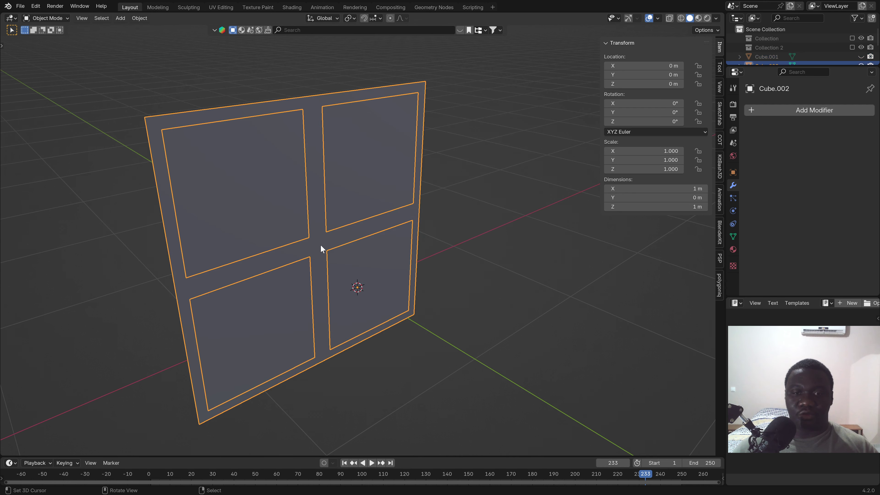
mouse_move(321, 244)
middle_mouse_down()
mouse_move(362, 228)
mouse_move(355, 240)
middle_mouse_up()
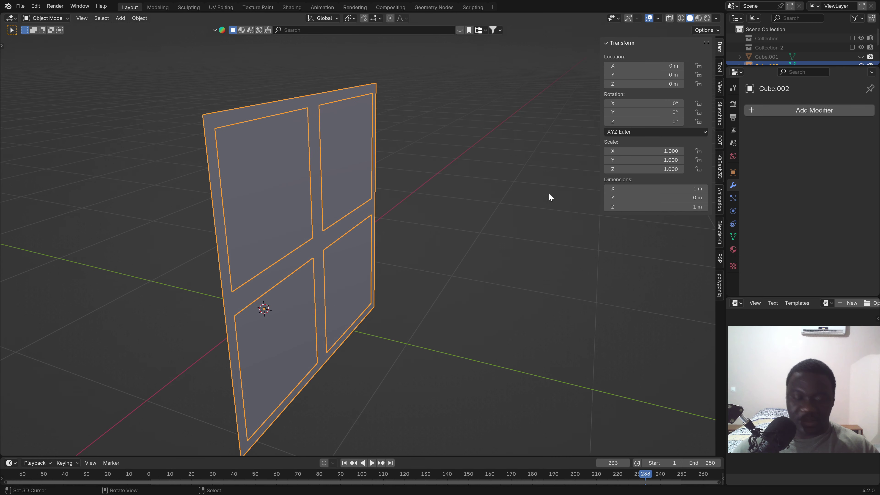
key("n")
- Add a Solidify modifier to the window frame
left_click(794, 110)
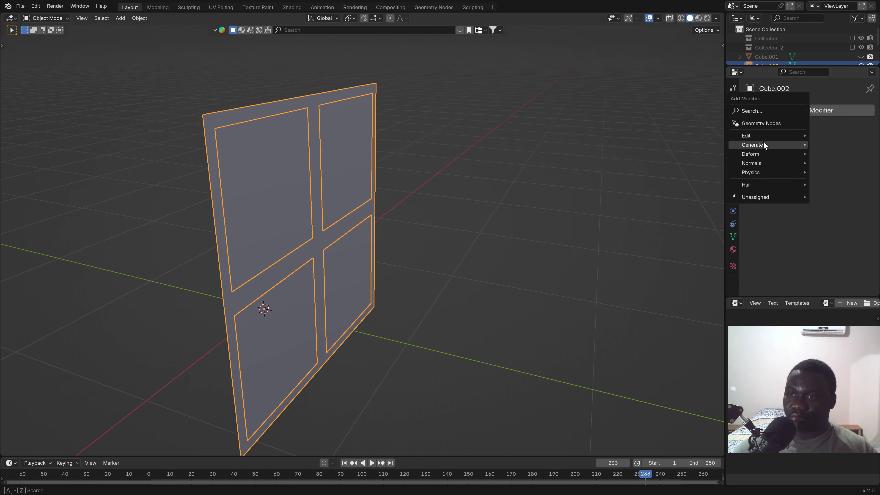
left_click(755, 111)
type("so")
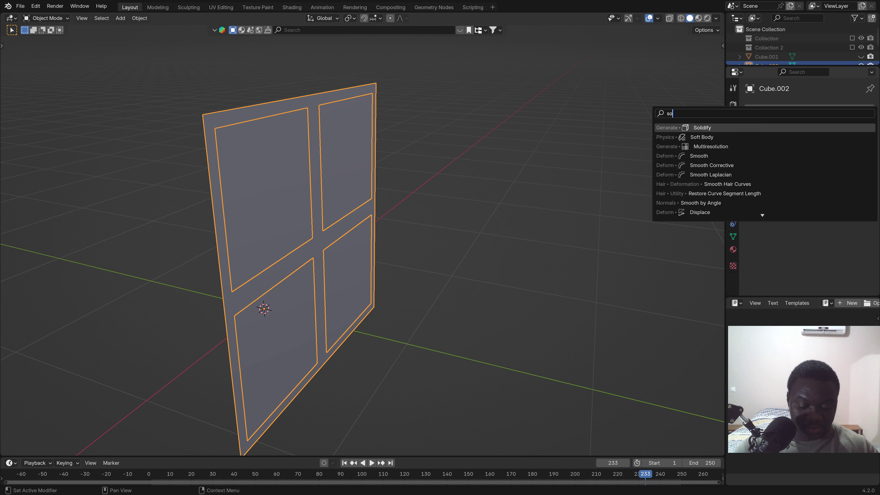
type("lm")
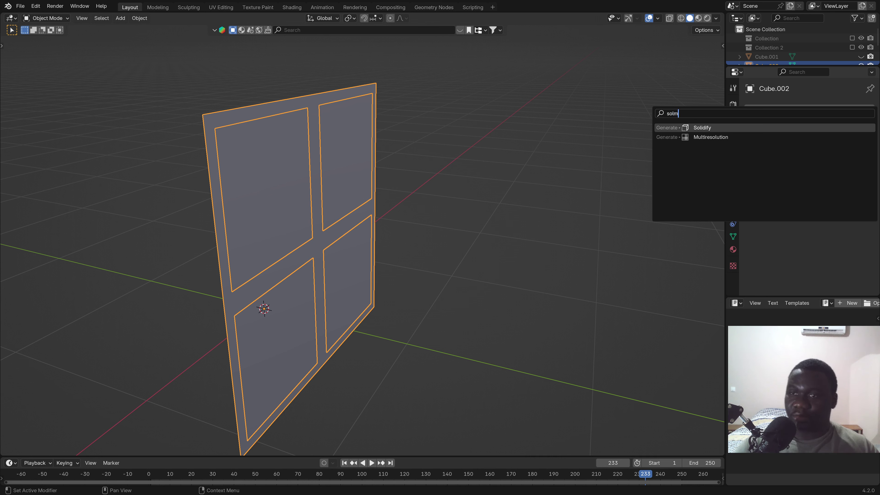
left_click(705, 127)
mouse_move(332, 196)
middle_mouse_down()
mouse_move(377, 208)
mouse_move(353, 190)
mouse_move(321, 208)
middle_mouse_up()
scroll(315, 236, "up", 5)
mouse_move(311, 255)
middle_mouse_down()
mouse_move(351, 258)
mouse_move(322, 248)
mouse_move(329, 244)
middle_mouse_up()
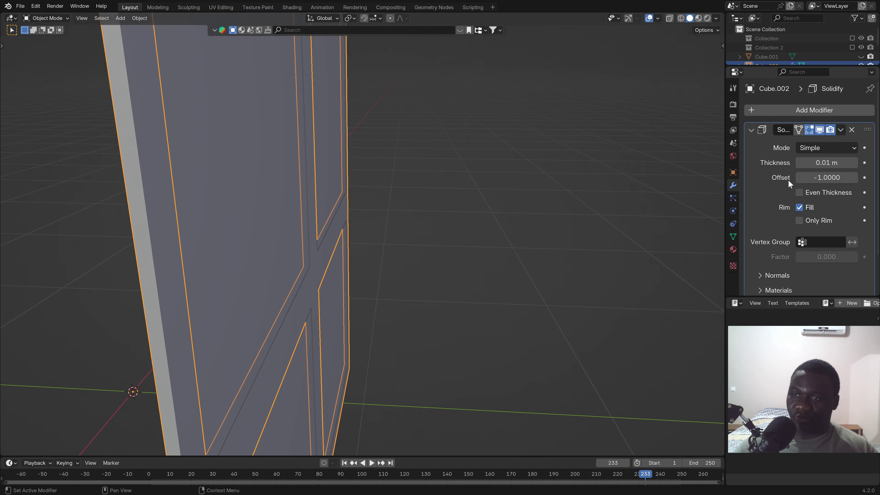
- Set the Solidify offset to 0 and the thickness to 0.04 m
left_click(825, 177)
type("0")
key("Return")
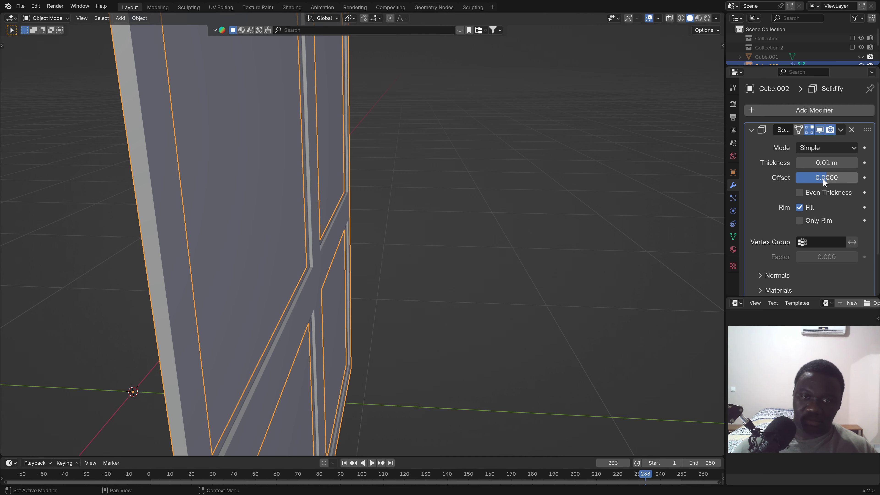
mouse_move(381, 215)
middle_mouse_down()
mouse_move(360, 223)
mouse_move(389, 228)
mouse_move(329, 226)
middle_mouse_up()
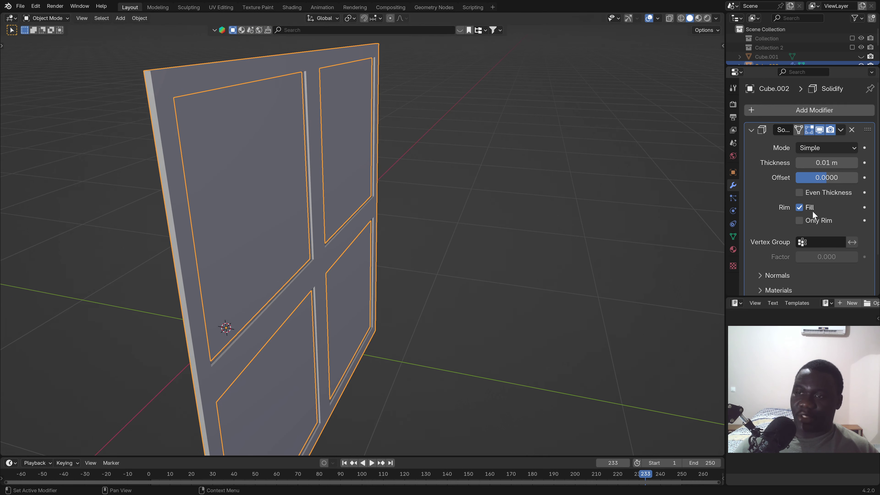
left_click(828, 163)
type("0.02")
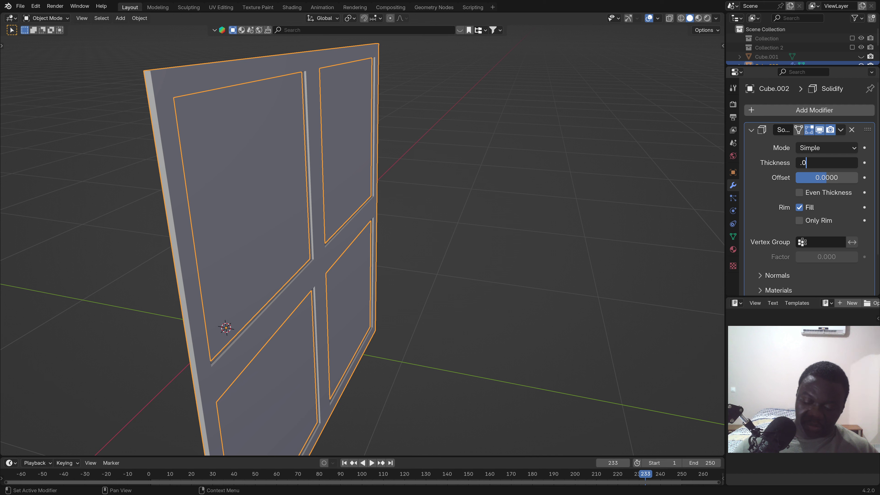
key("Return")
mouse_move(450, 226)
middle_mouse_down()
mouse_move(466, 229)
mouse_move(458, 228)
middle_mouse_up()
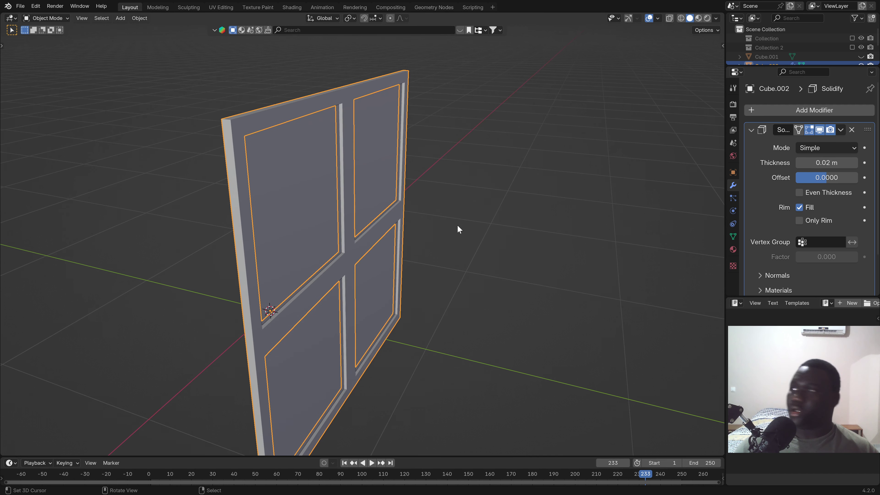
double_click(829, 167)
type(".0")
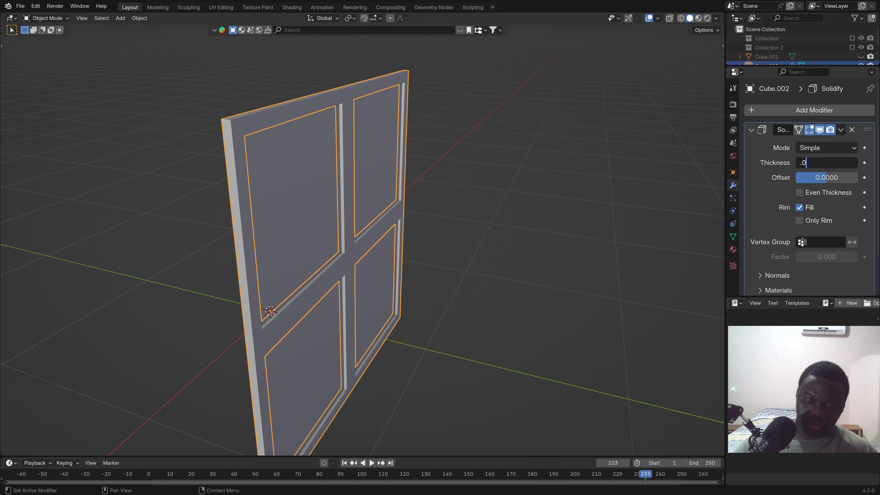
type("4")
key("Return")
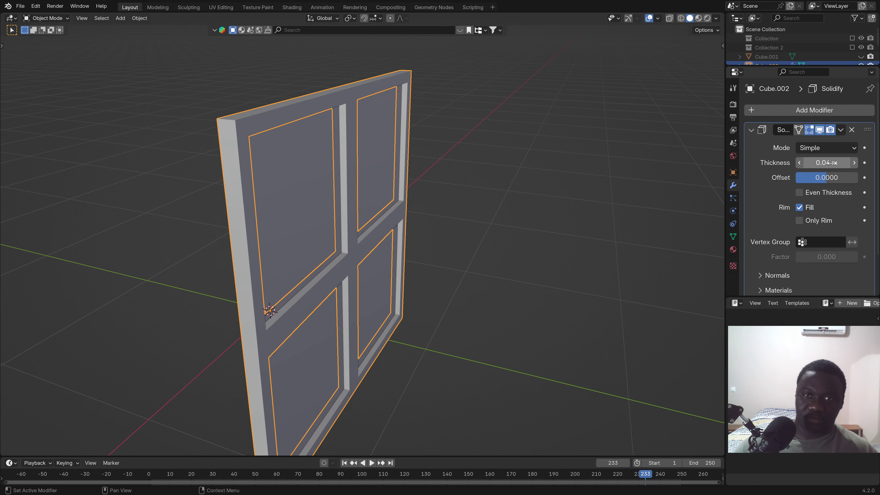
- Deselect the frame and orbit to inspect its side thickness
middle_click_drag(373, 205, 532, 235)
left_click(531, 236)
mouse_move(354, 234)
middle_mouse_down()
mouse_move(445, 236)
mouse_move(359, 232)
mouse_move(259, 244)
mouse_move(221, 226)
mouse_move(325, 228)
middle_mouse_up()
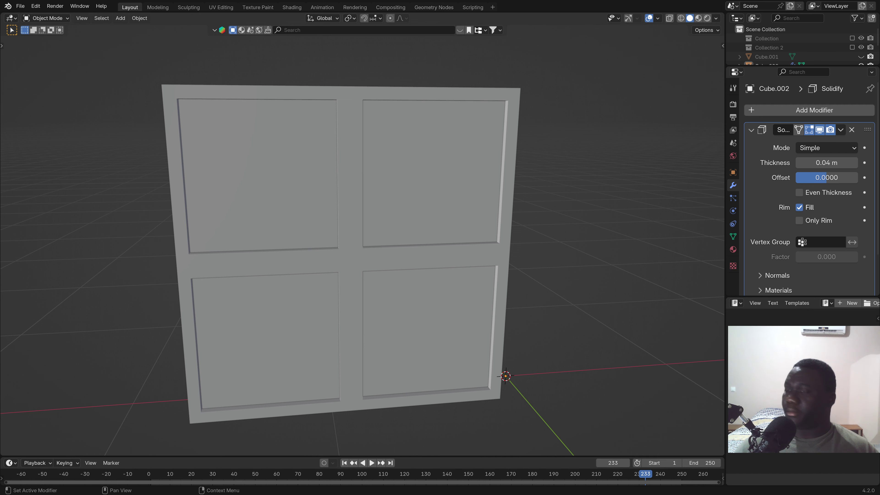
scroll(476, 221, "down", 2)
middle_click_drag(476, 220, 351, 170)
scroll(350, 169, "up", 2)
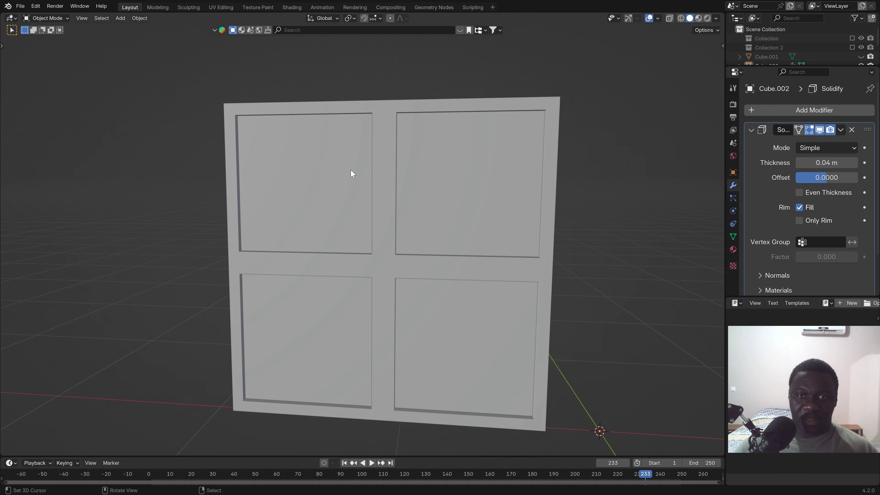
scroll(351, 170, "up", 1)
scroll(377, 161, "up", 1)
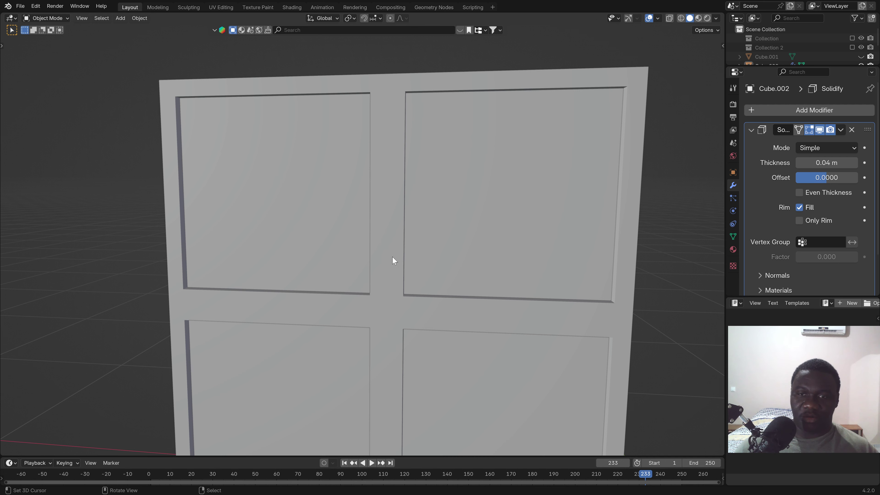
scroll(445, 243, "down", 3)
mouse_move(461, 250)
middle_mouse_down()
mouse_move(559, 255)
mouse_move(444, 263)
mouse_move(417, 256)
mouse_move(461, 265)
mouse_move(469, 286)
mouse_move(504, 305)
mouse_move(563, 304)
mouse_move(461, 300)
middle_mouse_up()
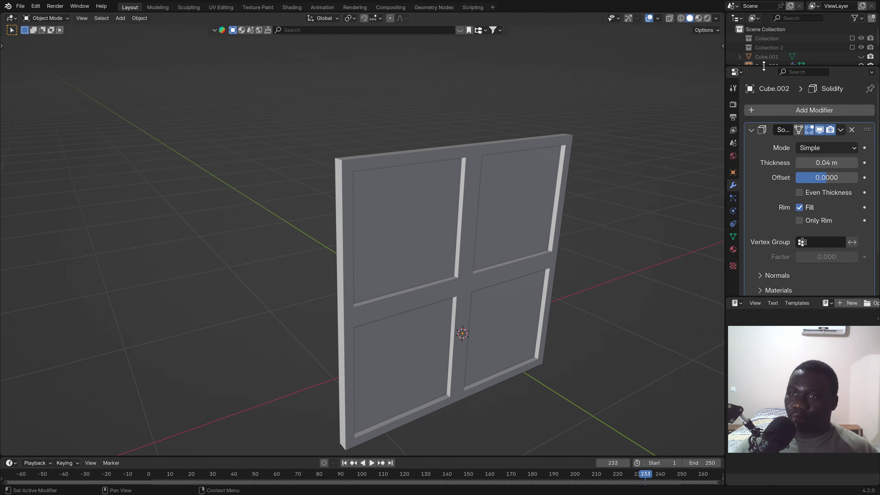
- Select the inner window panes (Cube.003) and show their material settings
left_click(502, 239)
key("g")
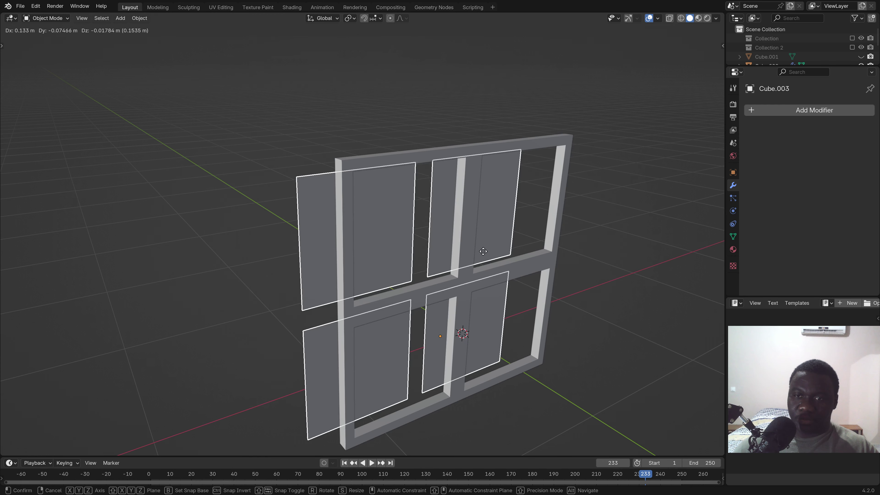
key("Escape")
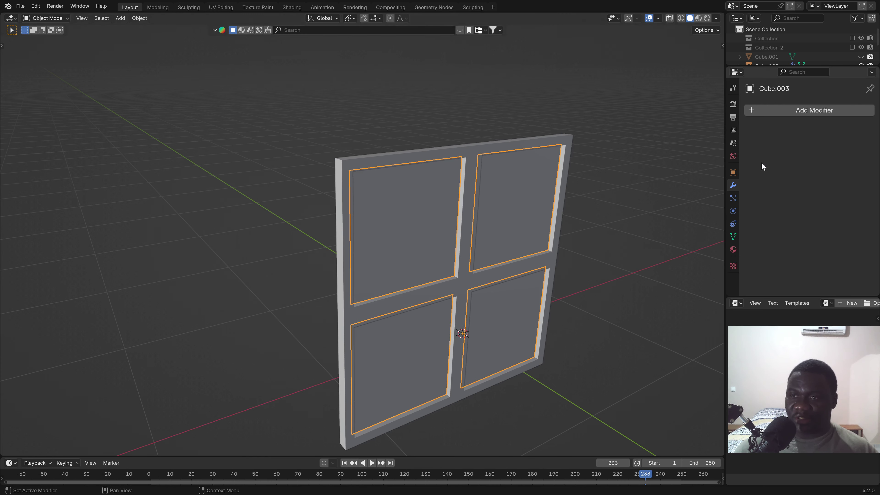
left_click(733, 249)
scroll(402, 259, "down", 2)
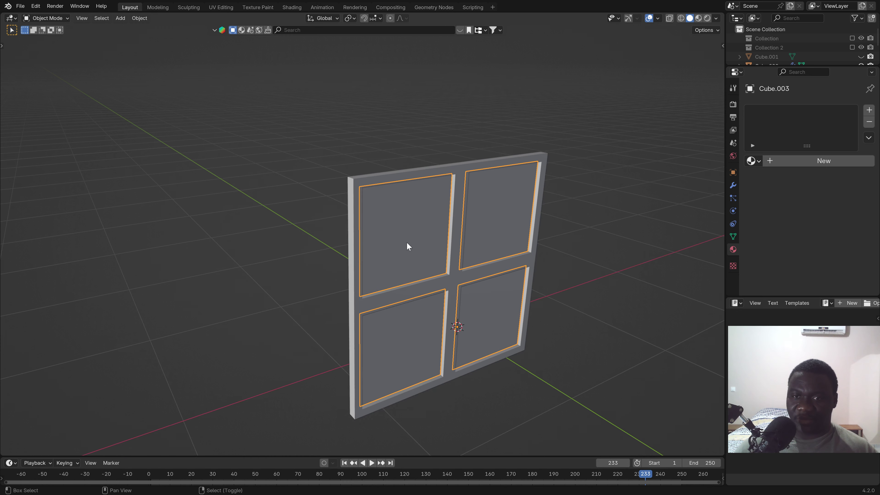
scroll(378, 250, "down", 2)
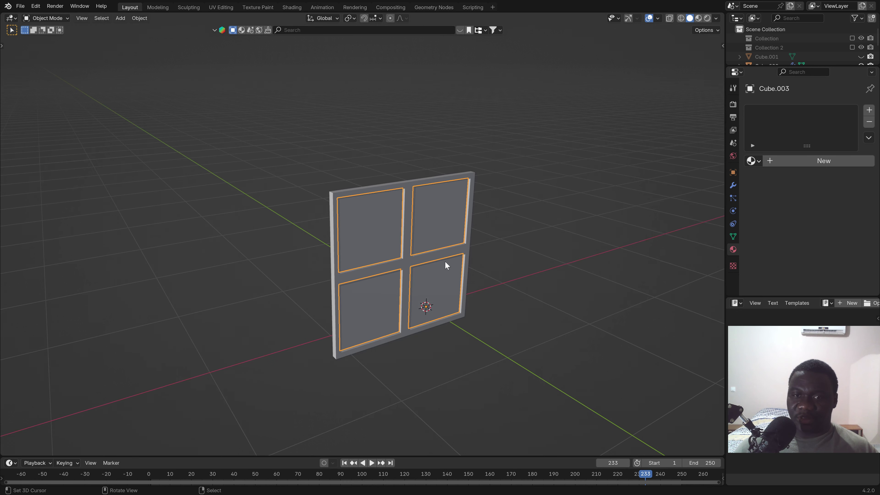
scroll(446, 266, "up", 3)
scroll(464, 261, "up", 2)
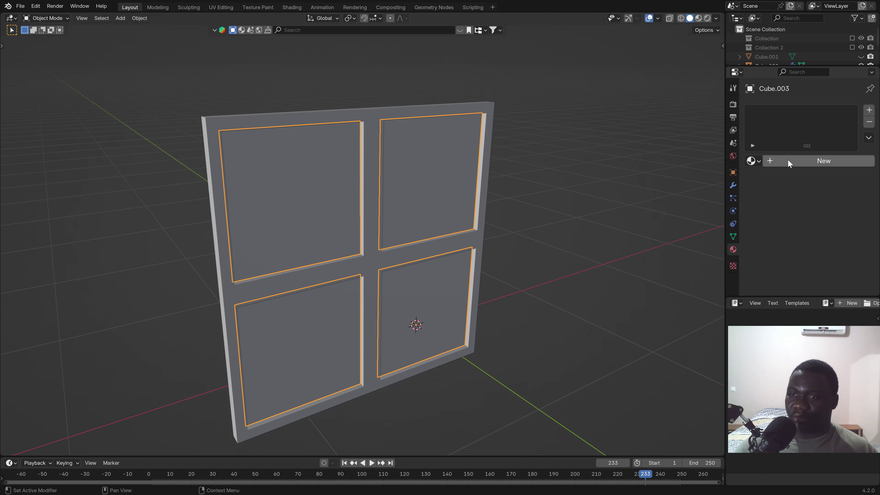
- Create Material.001 for the panes and split the viewport into two side-by-side views
left_click(870, 110)
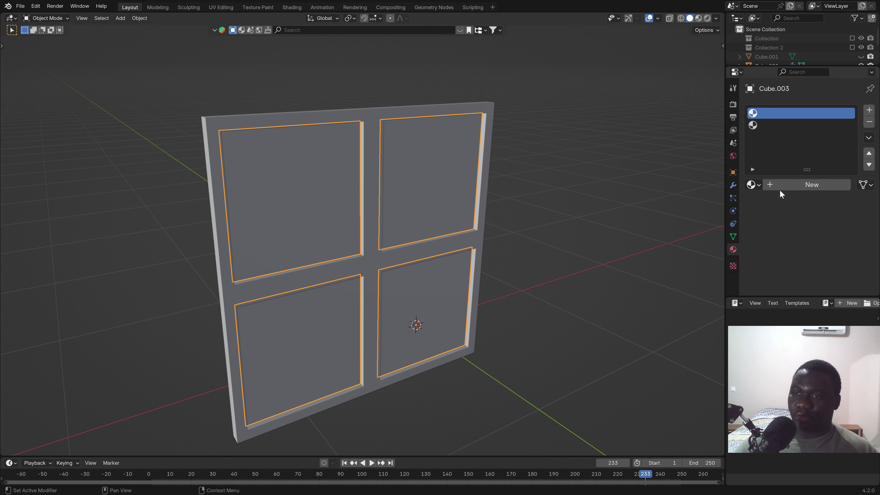
left_click(797, 187)
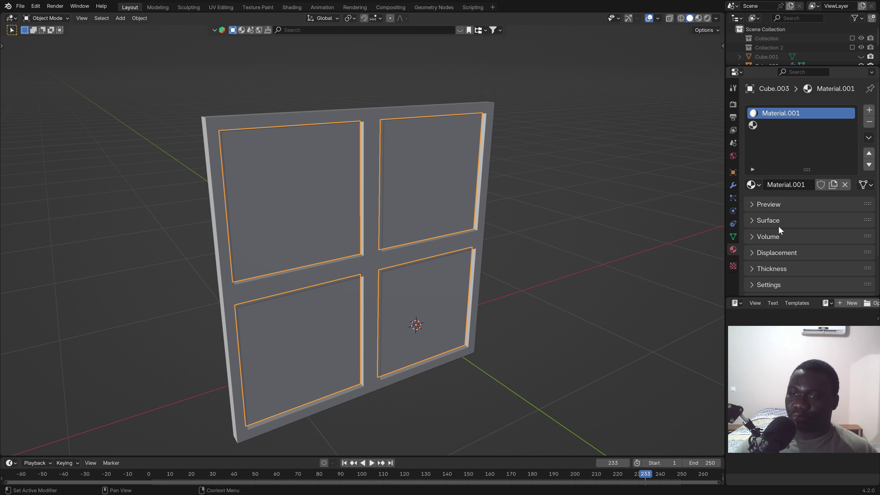
left_click(716, 18)
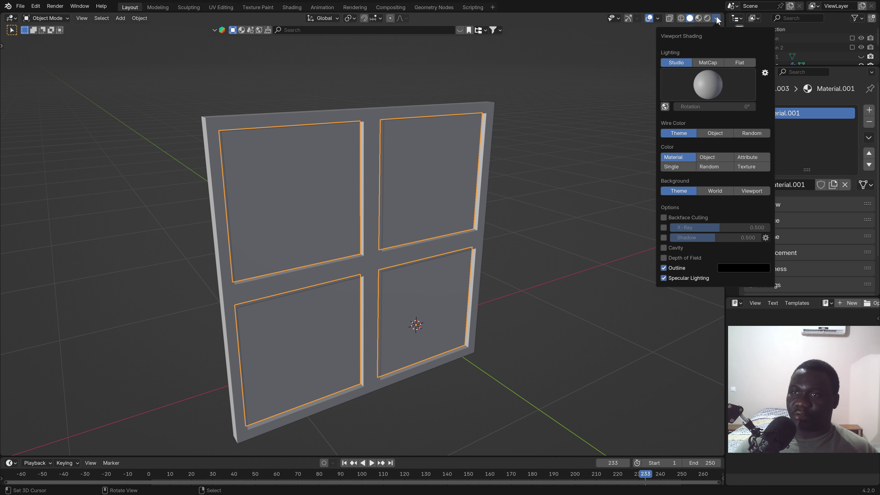
left_click_drag(724, 16, 530, 42)
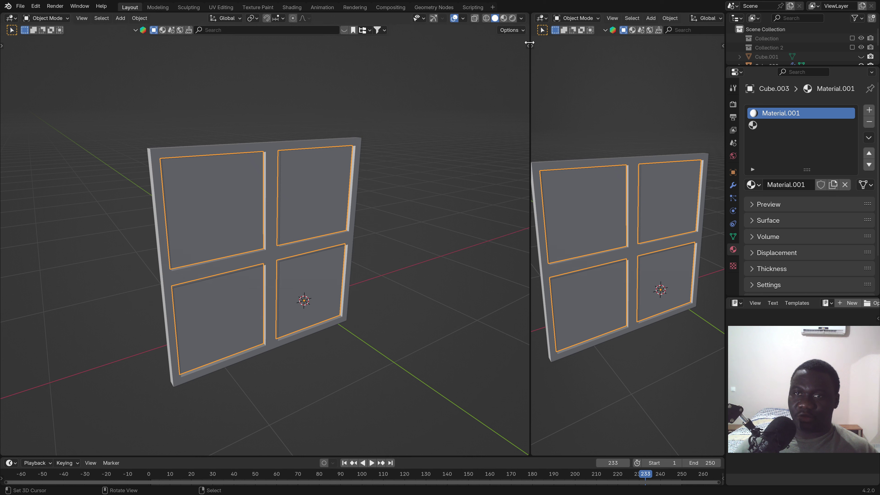
- Make the right area a Shader Editor and delete the Principled BSDF node
left_click(540, 18)
left_click(232, 104)
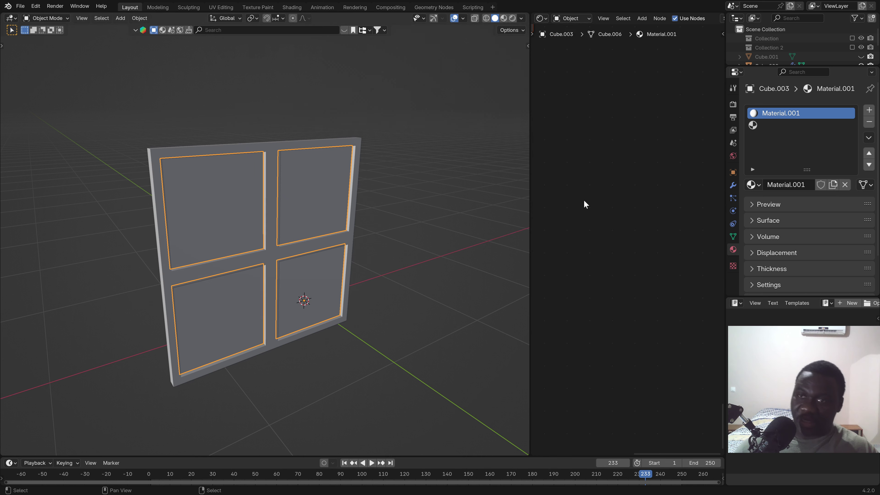
key("Home")
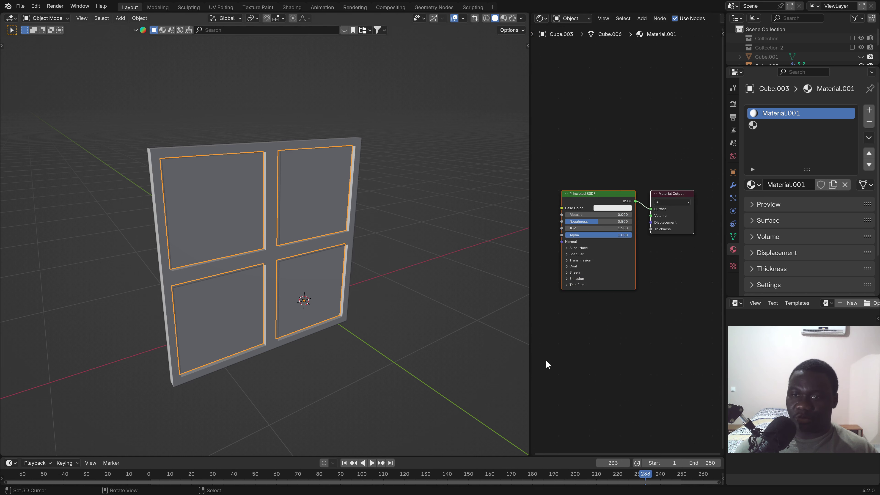
scroll(620, 291, "up", 3)
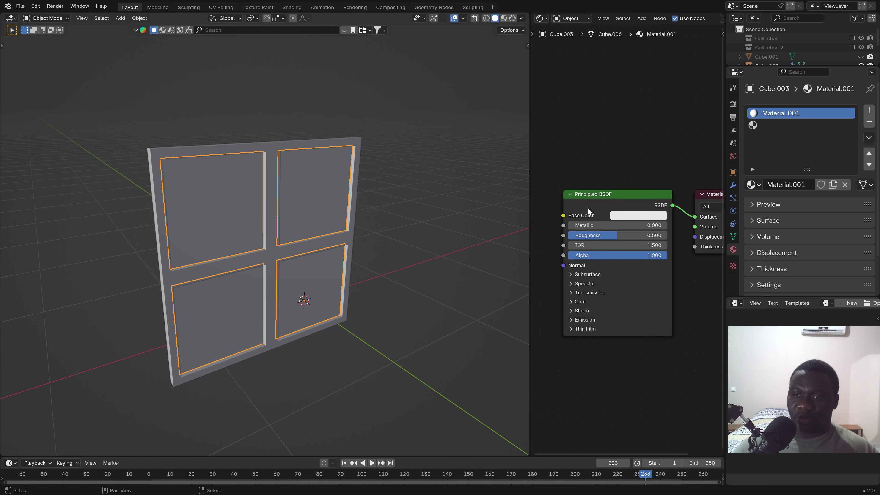
left_click(588, 210)
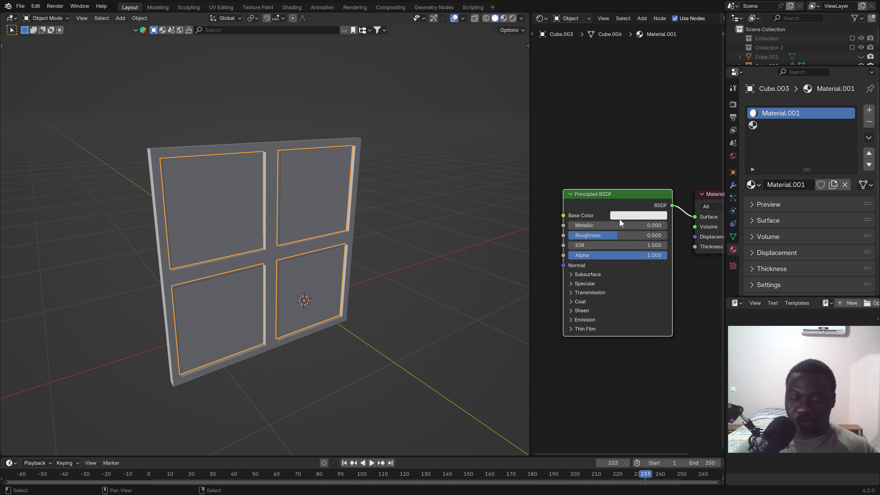
key("x")
scroll(621, 243, "up", 1)
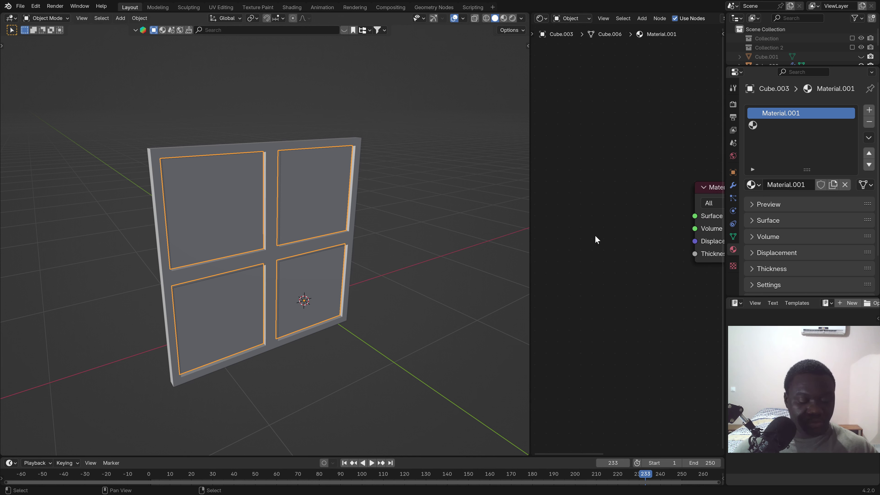
- Add a Diffuse BSDF node and link it to the Material Output Surface
key("shift+a")
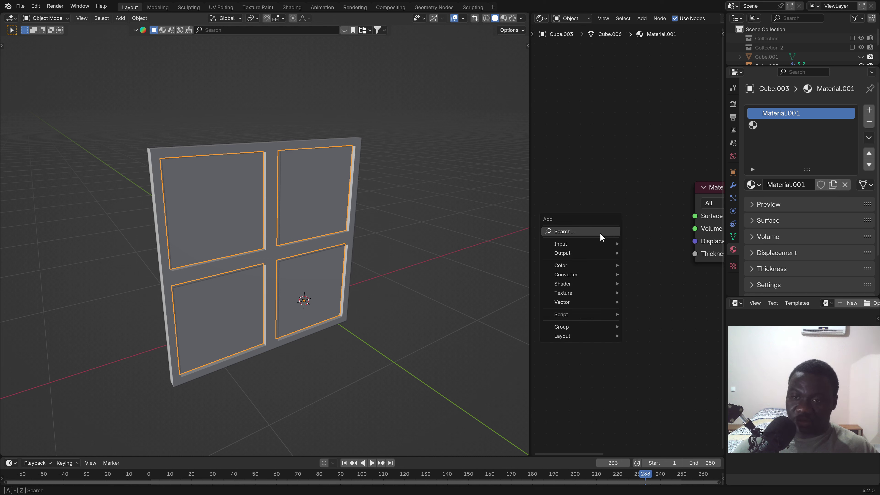
type("dif")
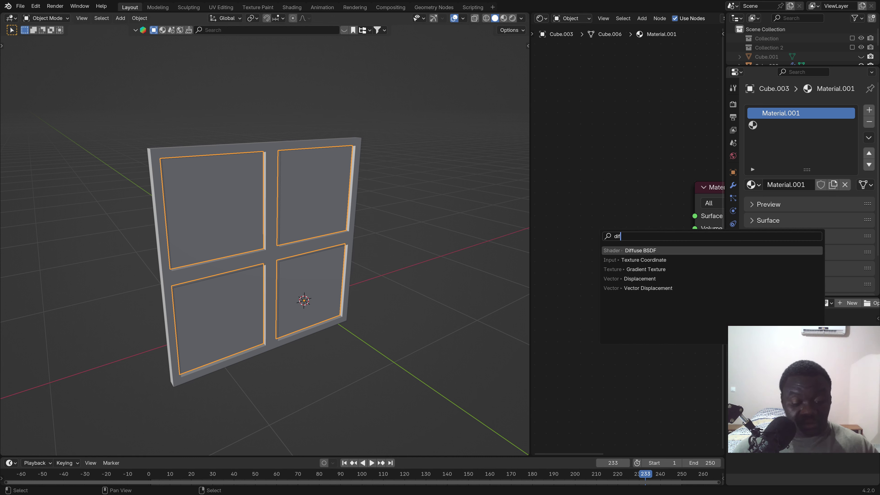
type("f")
key("Return")
key("Escape")
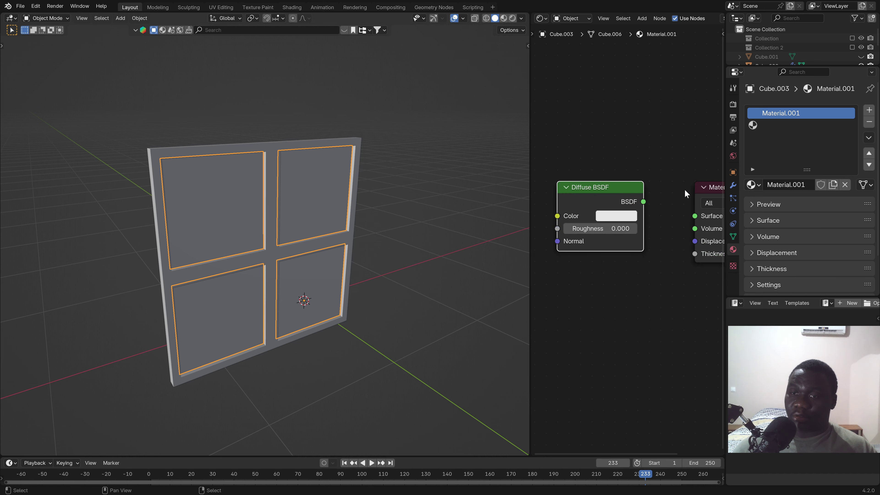
key("g")
key("Escape")
left_click_drag(643, 201, 695, 215)
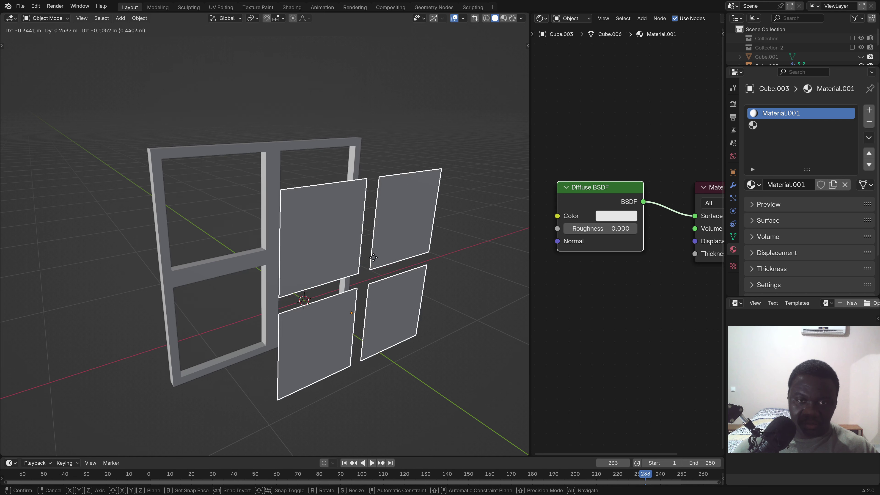
double_click(793, 113)
type("G")
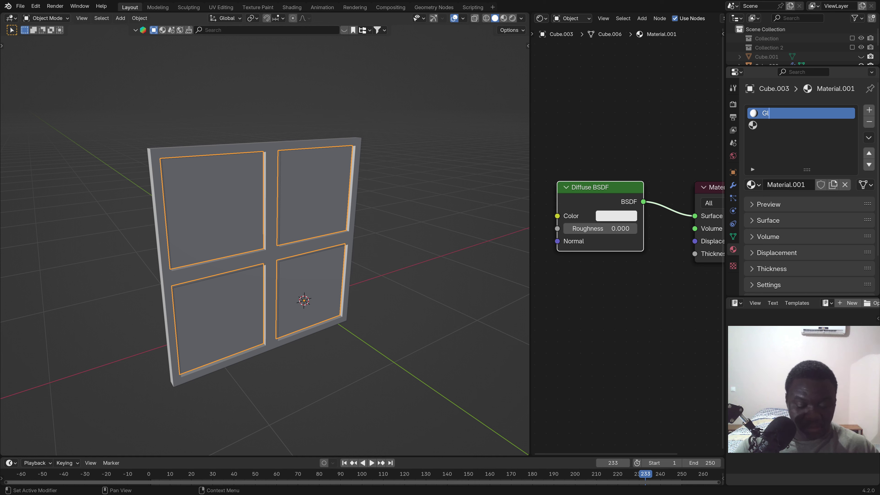
- Rename the pane material to Glass
type("lass")
key("Return")
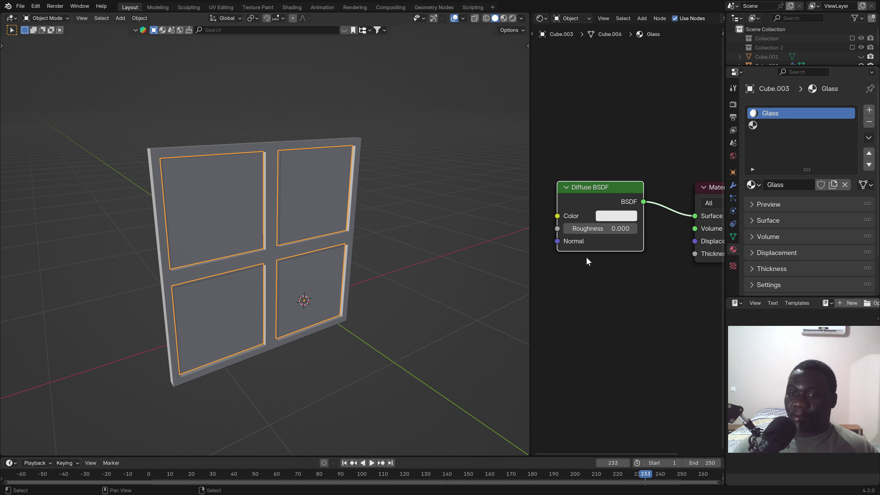
scroll(617, 229, "up", 1)
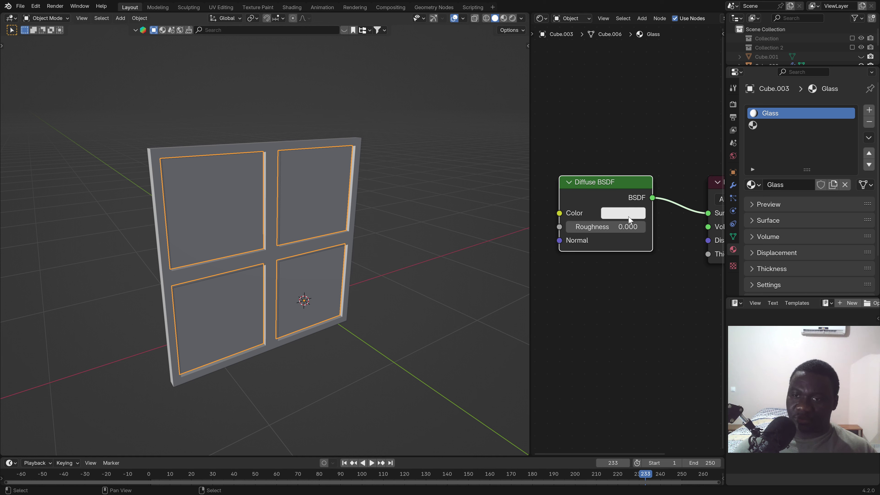
- Set the Glass colour to Hue 0.6, Saturation 0.85 and show it in Material Preview
left_click(630, 220)
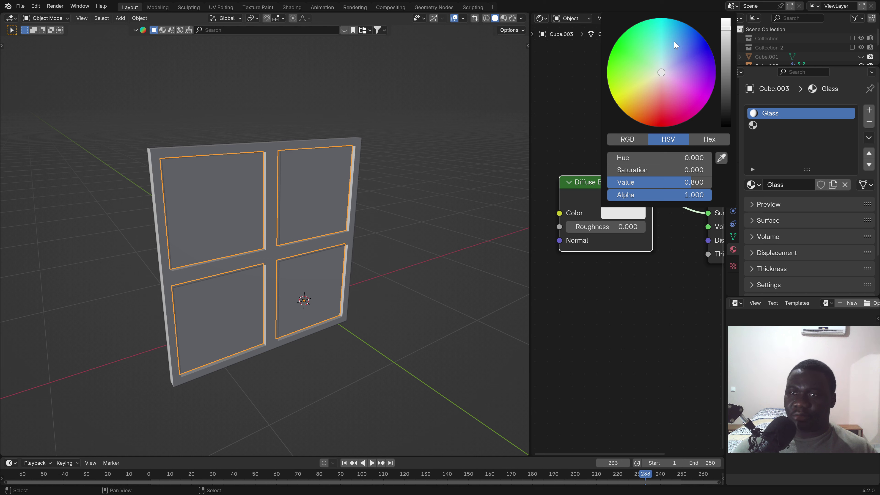
left_click(677, 45)
left_click(696, 158)
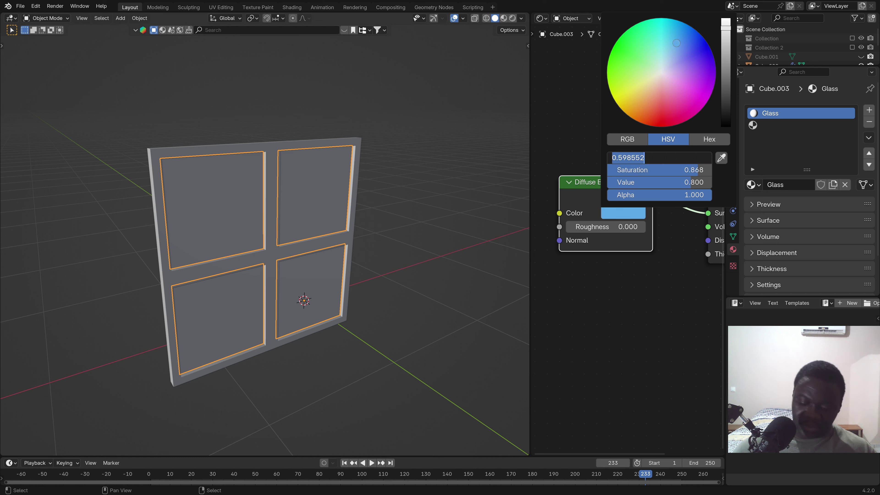
type("0.6")
key("Return")
left_click(693, 170)
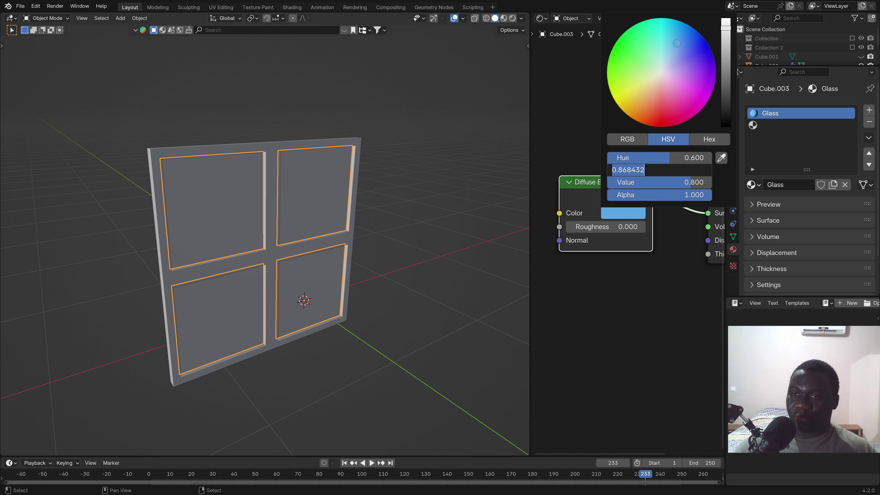
type(".85")
key("Return")
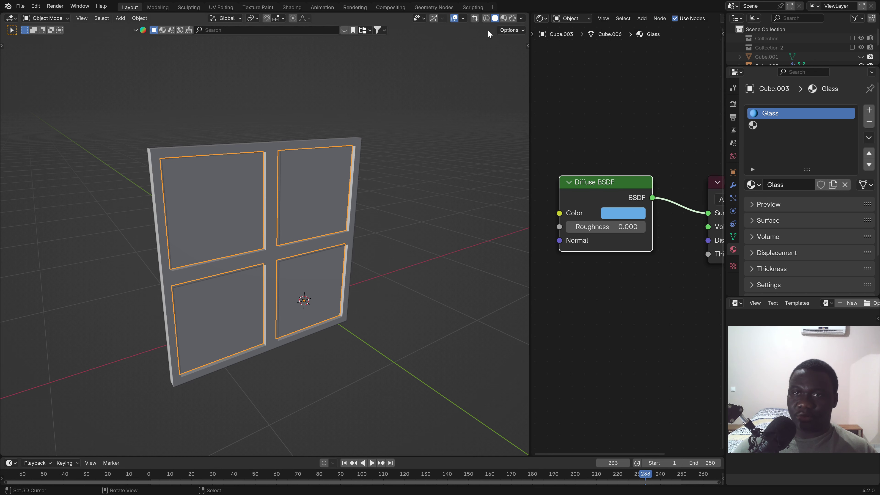
left_click(504, 19)
mouse_move(329, 192)
middle_mouse_down()
mouse_move(250, 196)
mouse_move(350, 193)
middle_mouse_up()
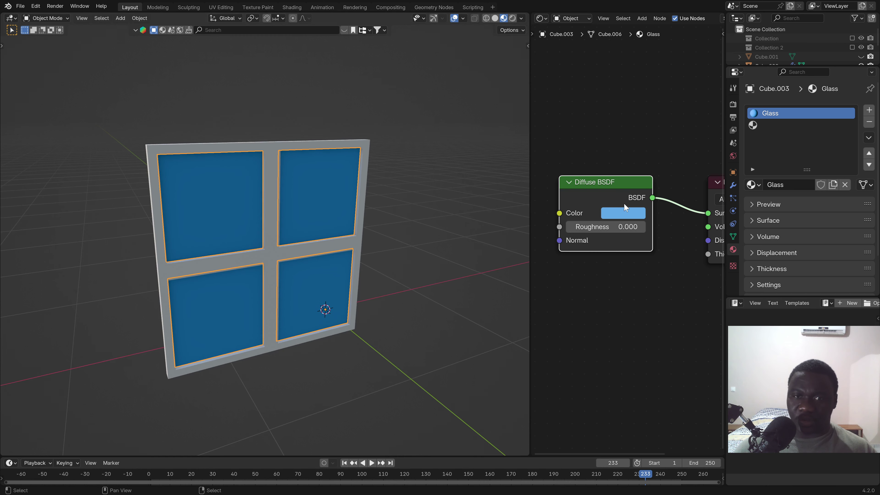
- Put a single-user copy of Glass in slot 2 and name it Door
left_click(769, 126)
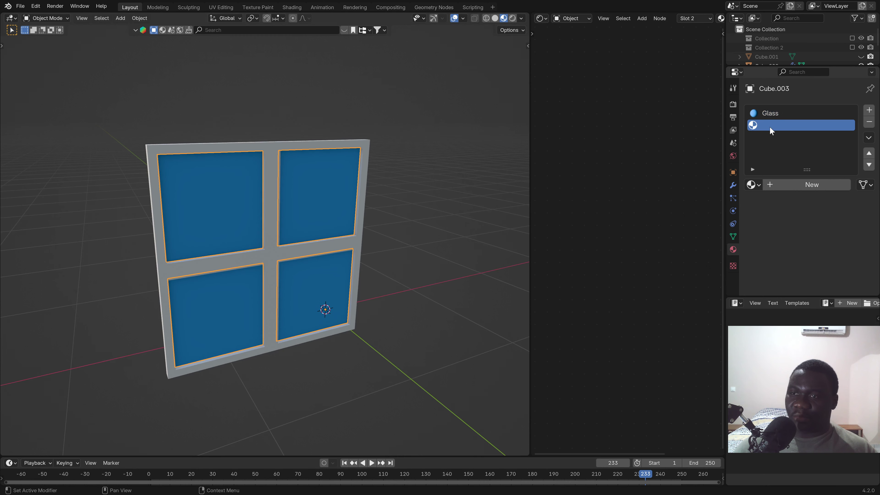
left_click(752, 184)
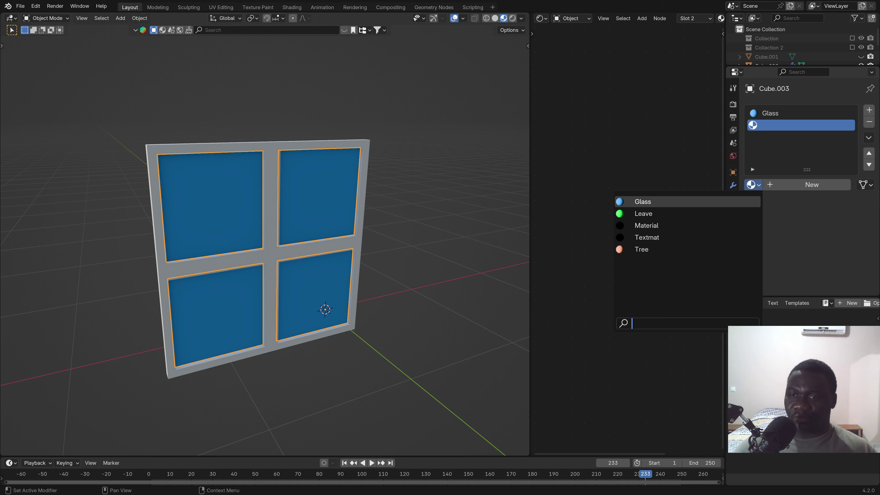
left_click(643, 201)
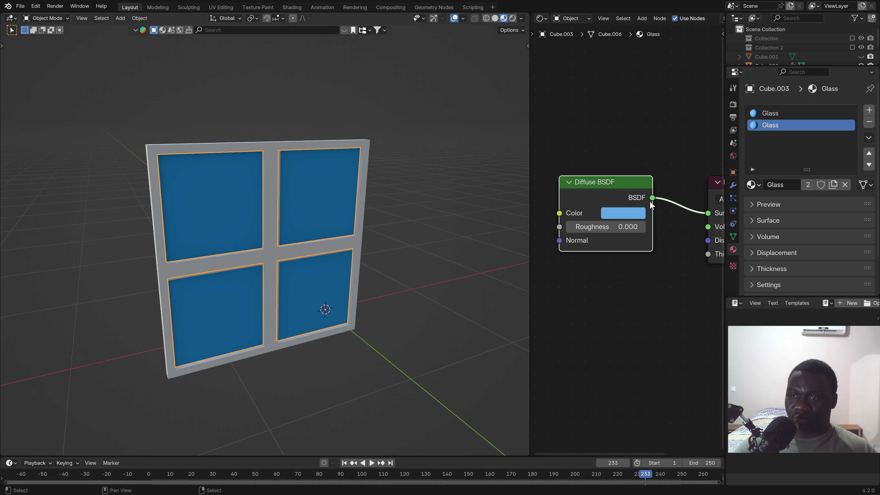
left_click(808, 185)
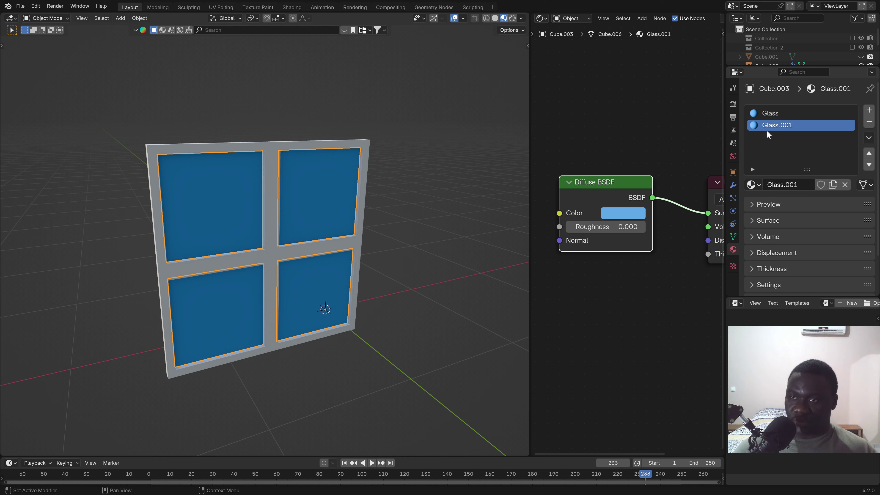
left_click(776, 187)
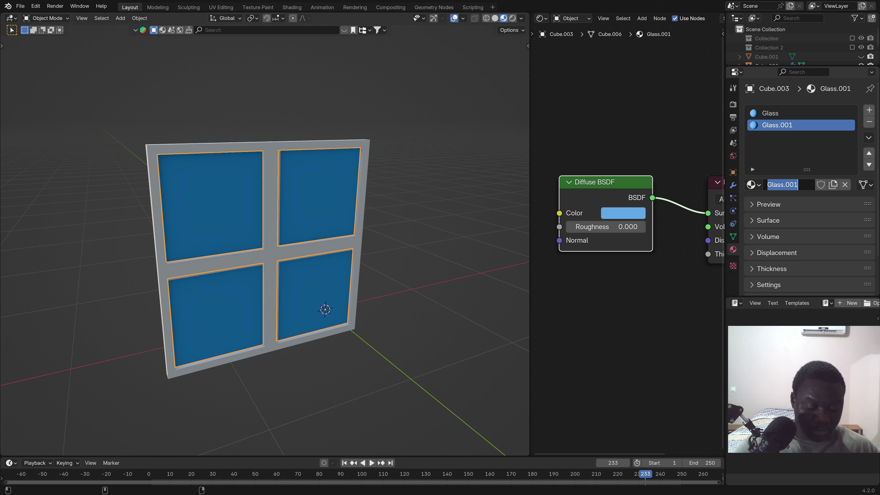
type("Door")
key("Return")
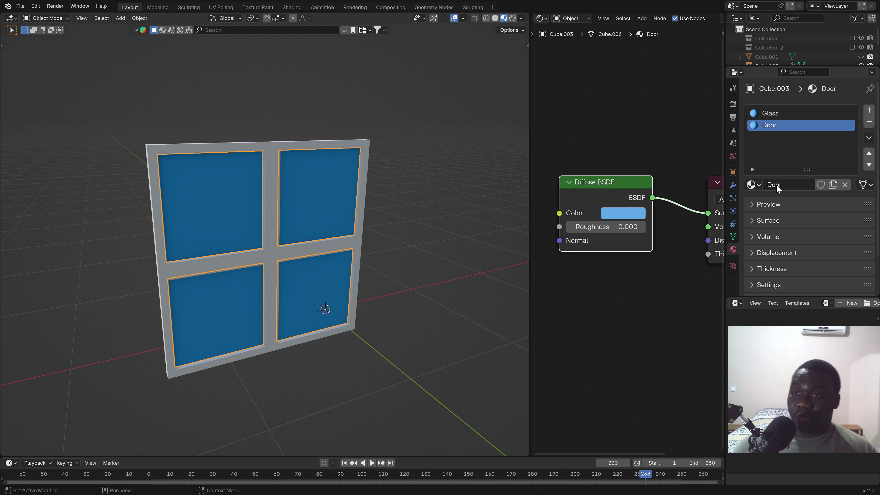
- Make Door's colour white with saturation 0, hue 0 and full brightness
left_click(616, 213)
left_click_drag(703, 171, 613, 170)
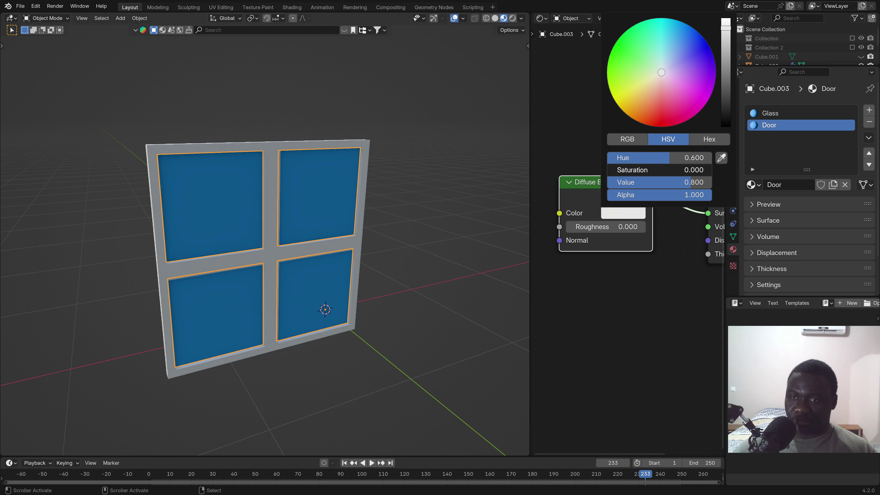
left_click_drag(696, 157, 613, 158)
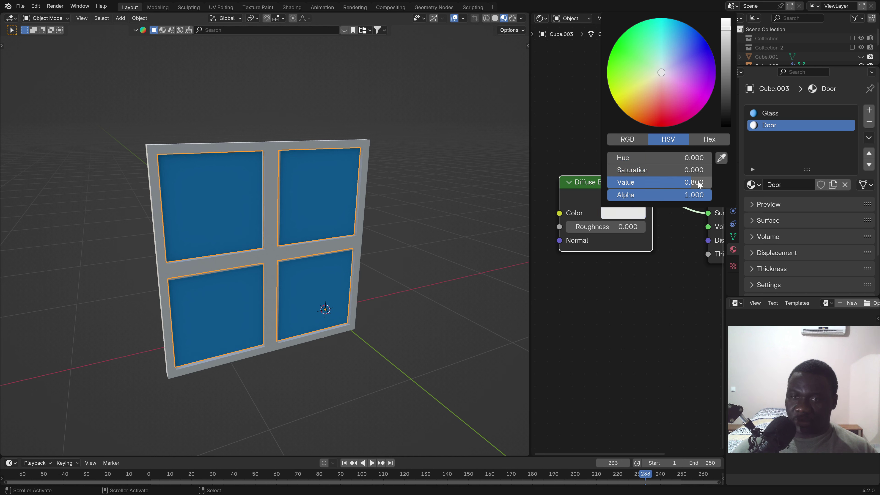
left_click_drag(699, 185, 710, 182)
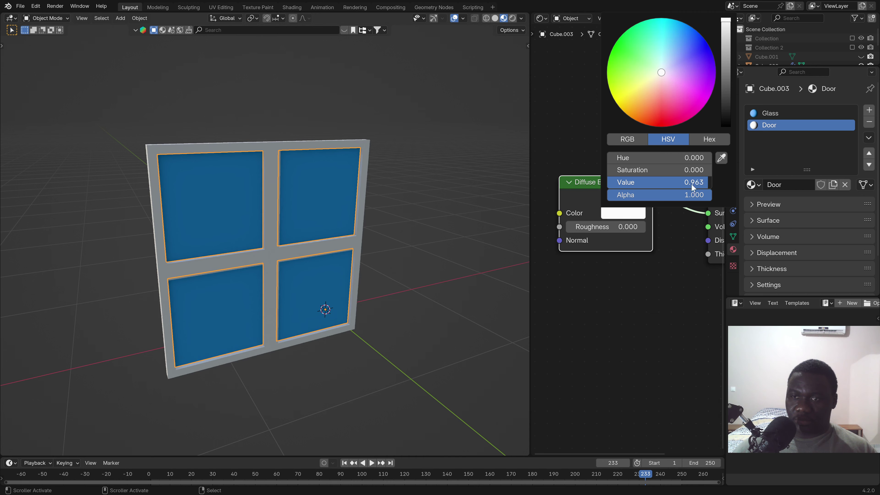
mouse_move(415, 243)
middle_mouse_down()
mouse_move(278, 245)
mouse_move(309, 244)
mouse_move(322, 262)
middle_mouse_up()
- Test-move the panes and frame, then hide everything except the glass panes
key("g")
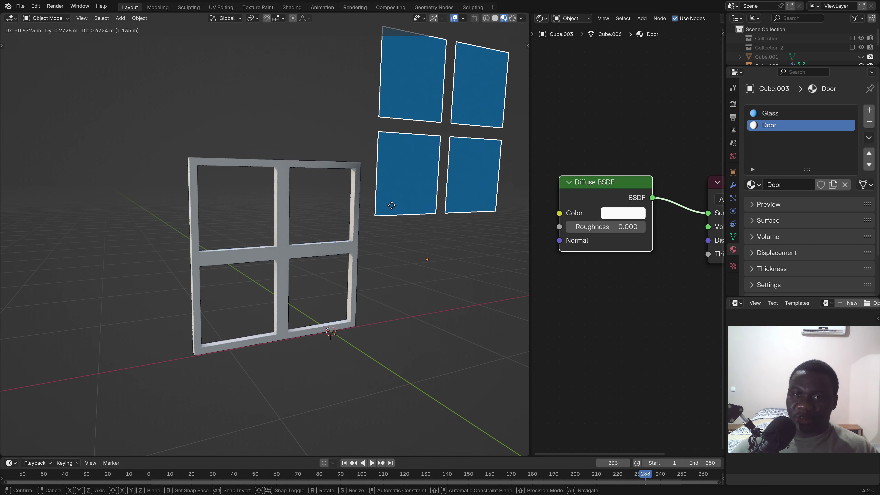
key("Escape")
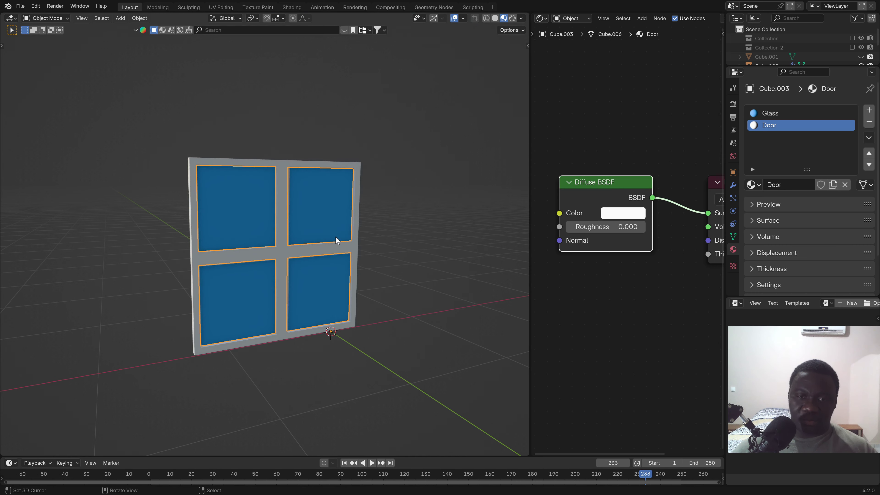
key("g")
key("Escape")
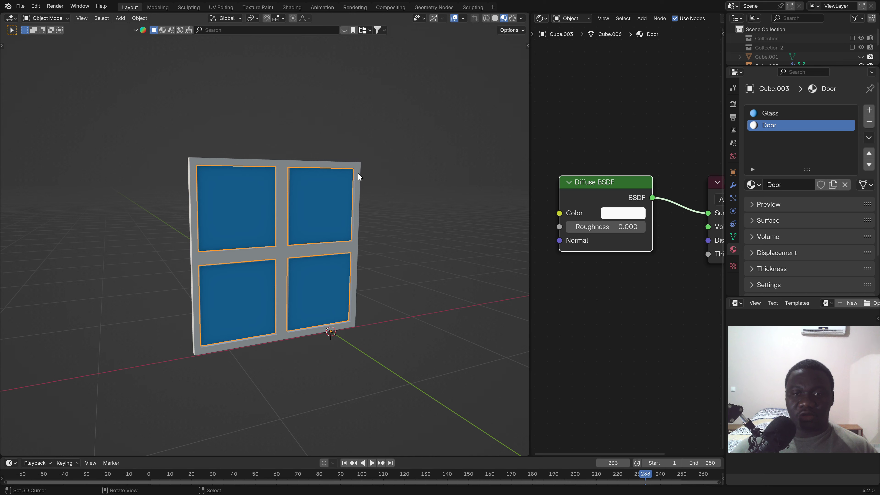
left_click(360, 170)
key("g")
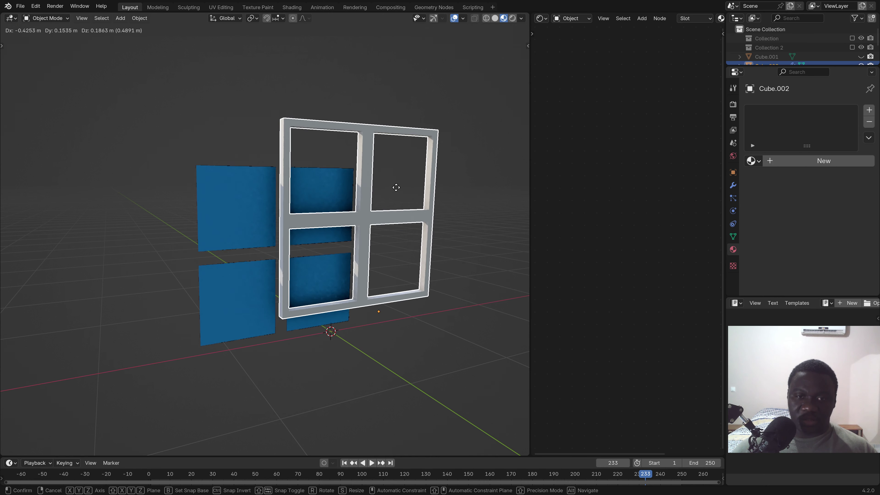
key("Escape")
left_click(320, 201)
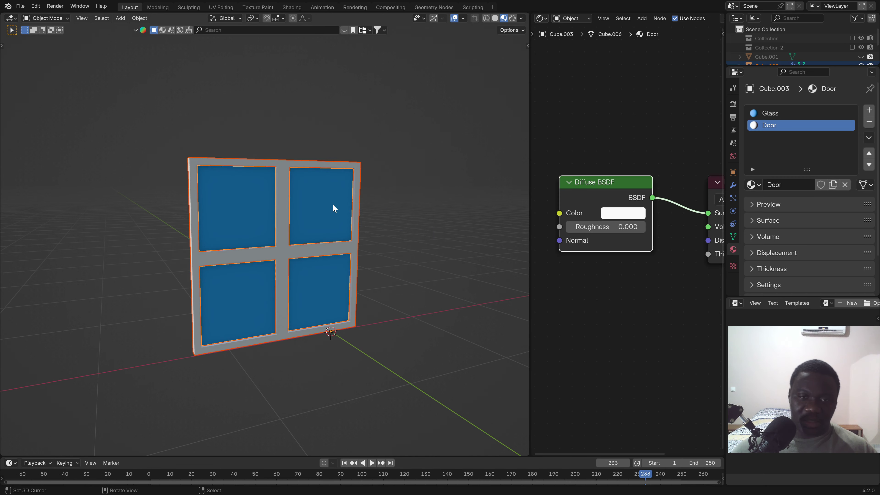
key("shift+h")
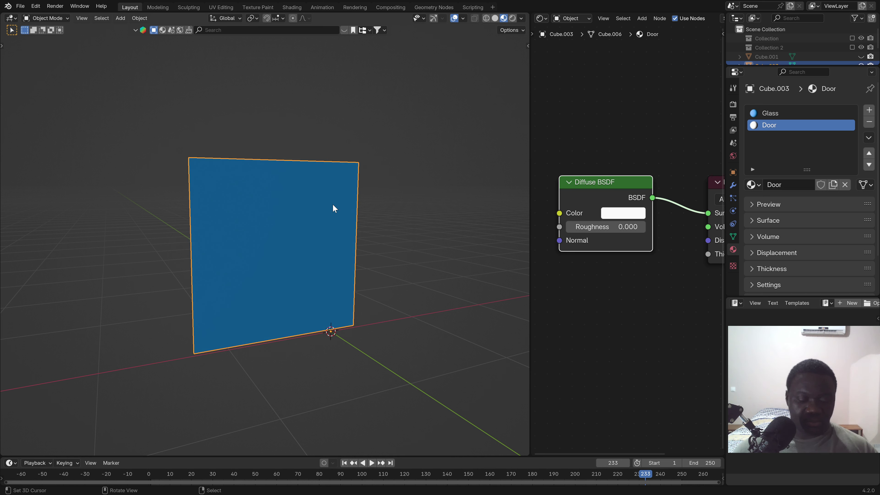
- Unhide the window frame and apply its Solidify modifier
key("alt+h")
left_click(355, 247)
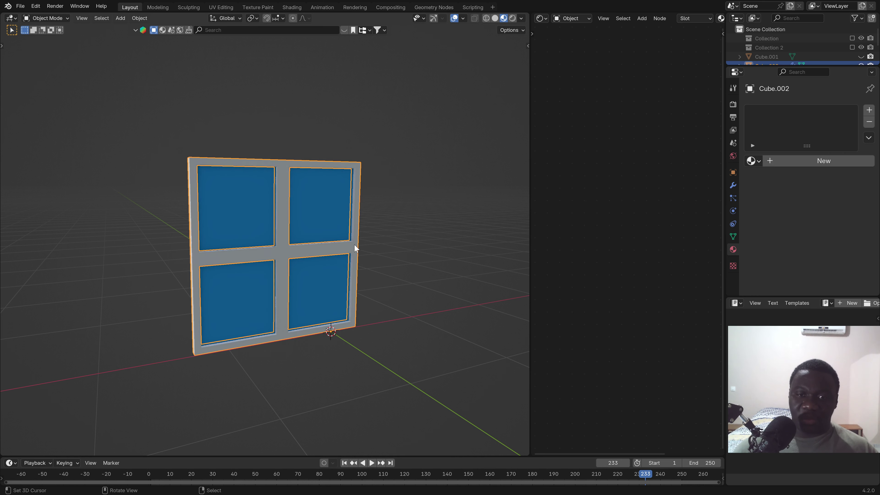
left_click(733, 185)
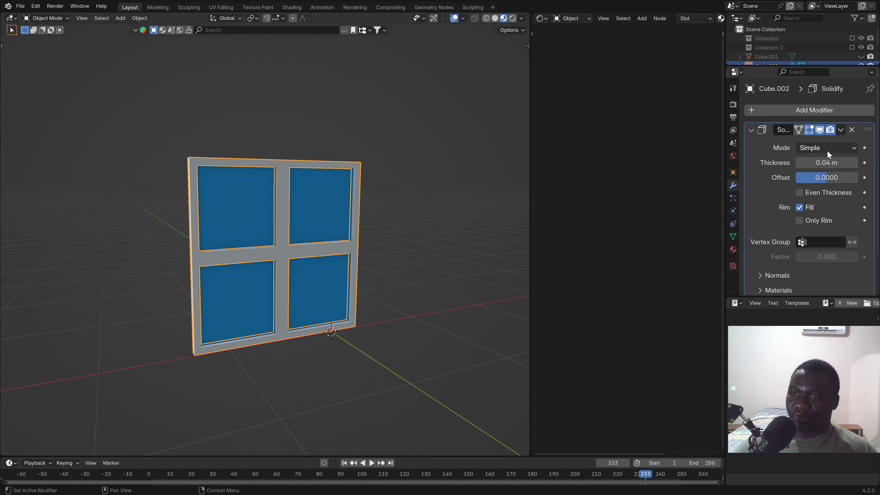
left_click(841, 129)
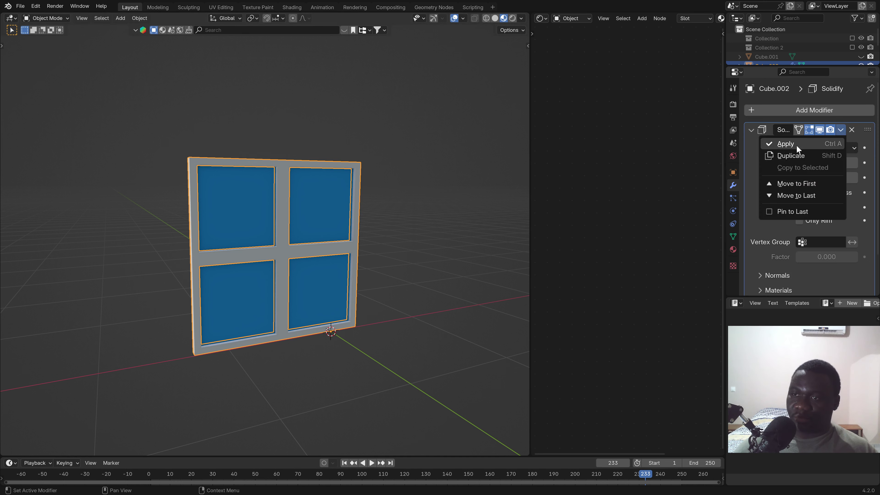
left_click(787, 145)
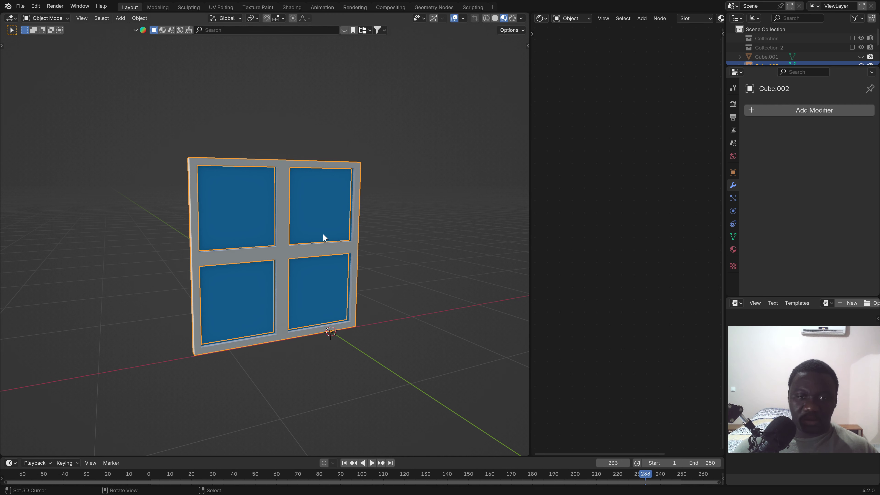
left_click(326, 214)
- Join the frame and panes into one window object and enter Edit Mode
key("ctrl+j")
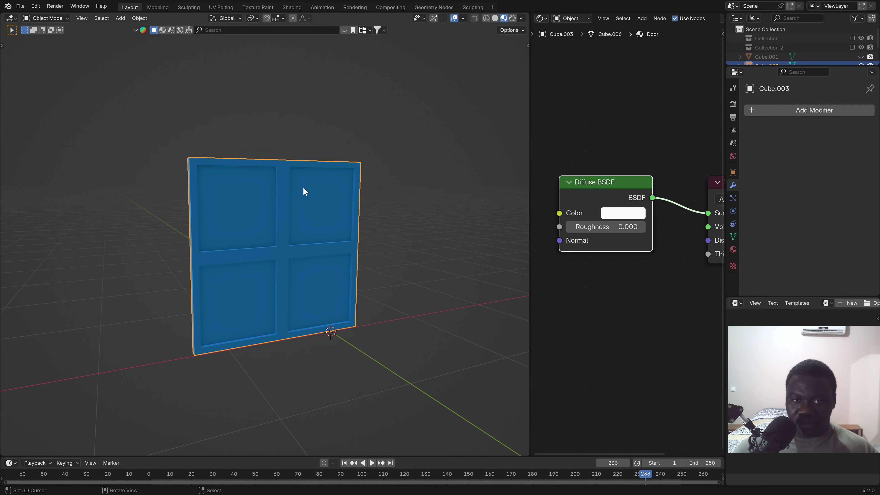
left_click(734, 250)
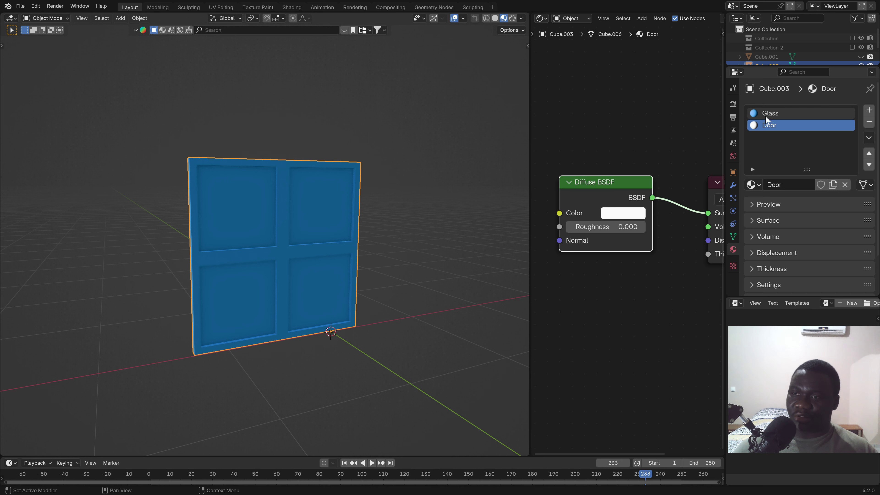
scroll(349, 284, "up", 1)
key("Tab")
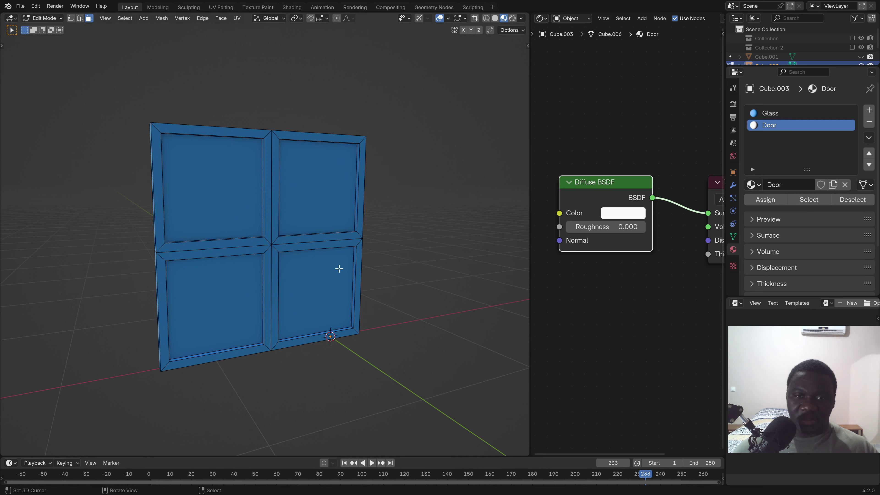
left_click(363, 156)
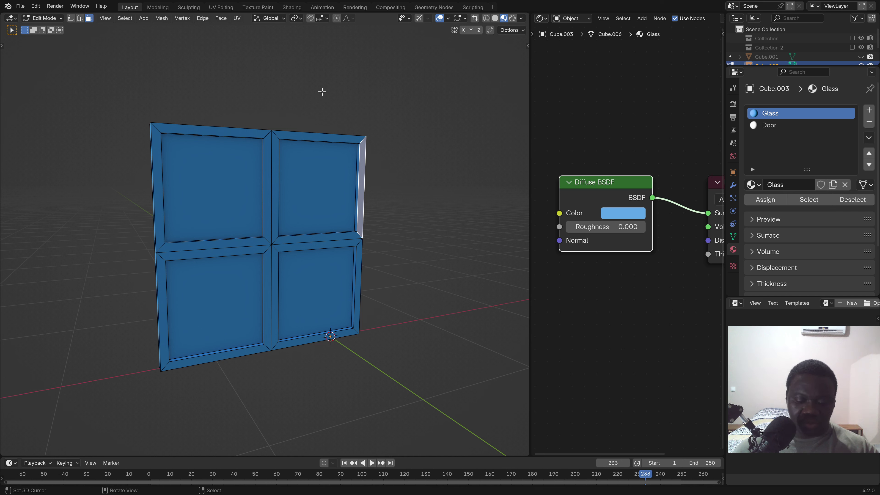
key("l")
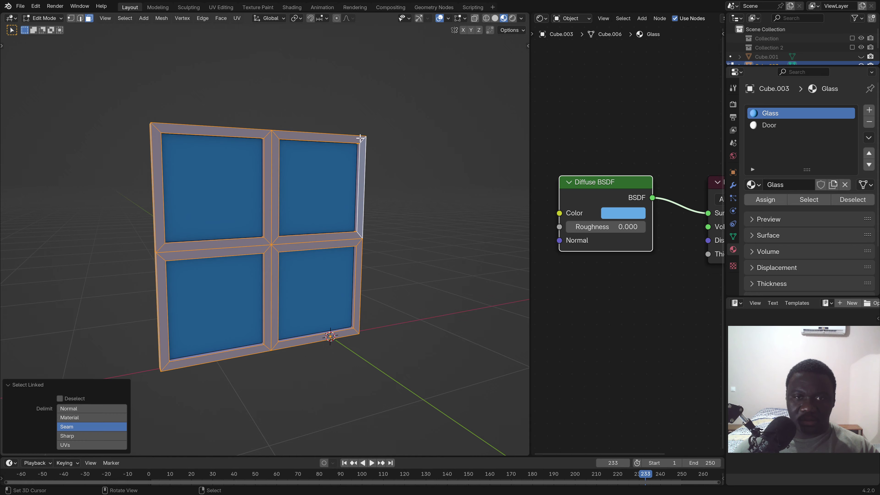
- Move the frame's inner top face to a new position
mouse_move(261, 138)
middle_mouse_down()
mouse_move(349, 145)
mouse_move(295, 157)
mouse_move(312, 241)
mouse_move(266, 145)
mouse_move(275, 124)
mouse_move(278, 158)
mouse_move(402, 199)
mouse_move(407, 237)
mouse_move(395, 195)
middle_mouse_up()
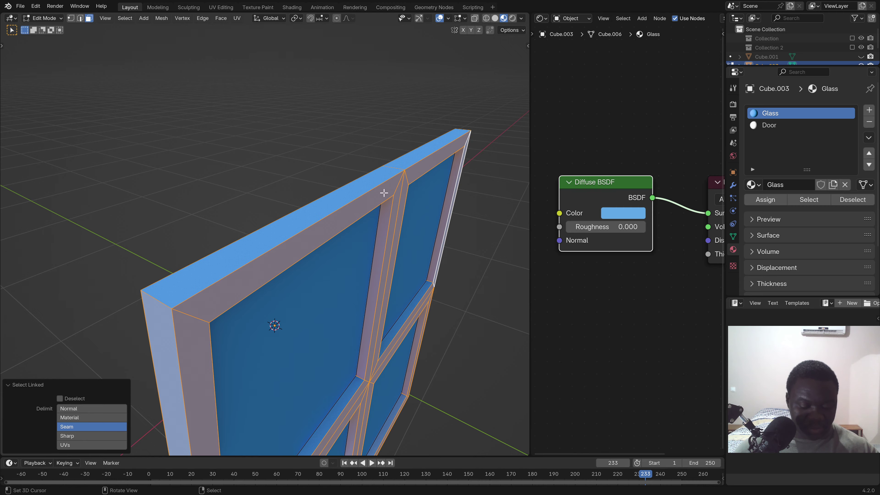
left_click(384, 193)
key("g")
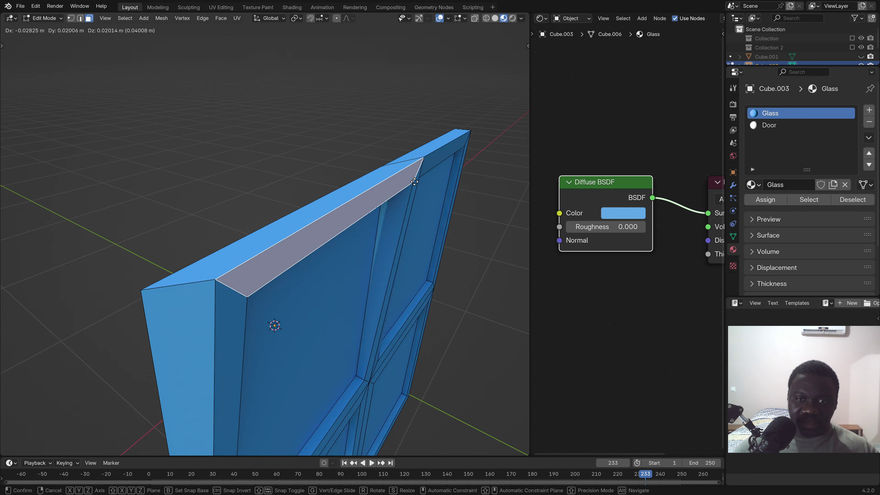
left_click(415, 182)
- Delete the small top-right corner face of the frame
mouse_move(403, 199)
middle_mouse_down()
mouse_move(361, 200)
mouse_move(416, 224)
mouse_move(359, 112)
mouse_move(342, 163)
mouse_move(314, 181)
mouse_move(334, 180)
mouse_move(354, 138)
middle_mouse_up()
scroll(317, 174, "up", 2)
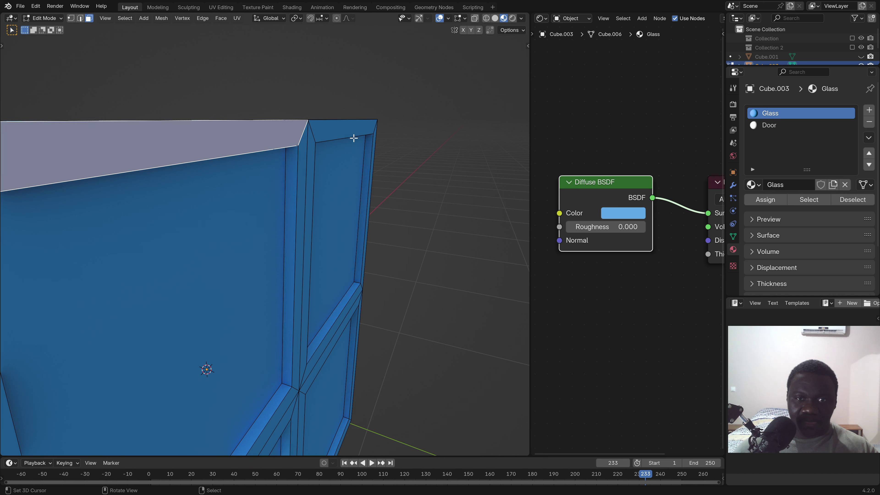
left_click(353, 137)
key("x")
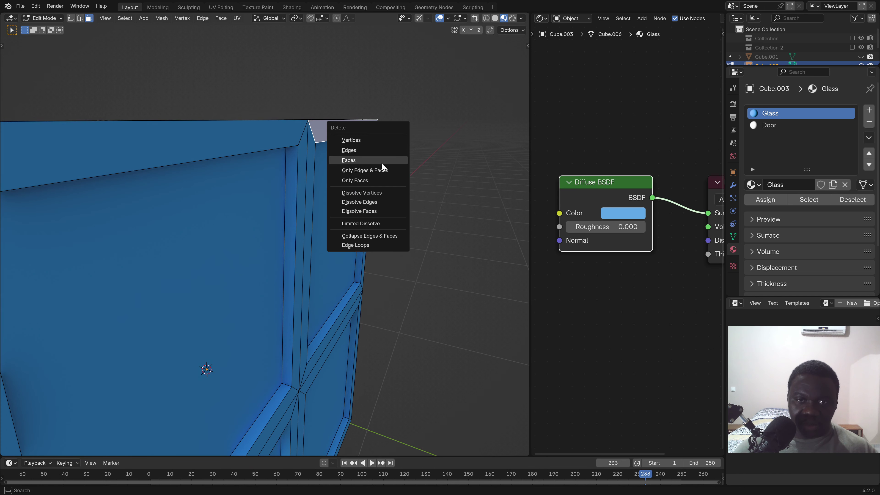
left_click(382, 163)
middle_click_drag(375, 169, 366, 168)
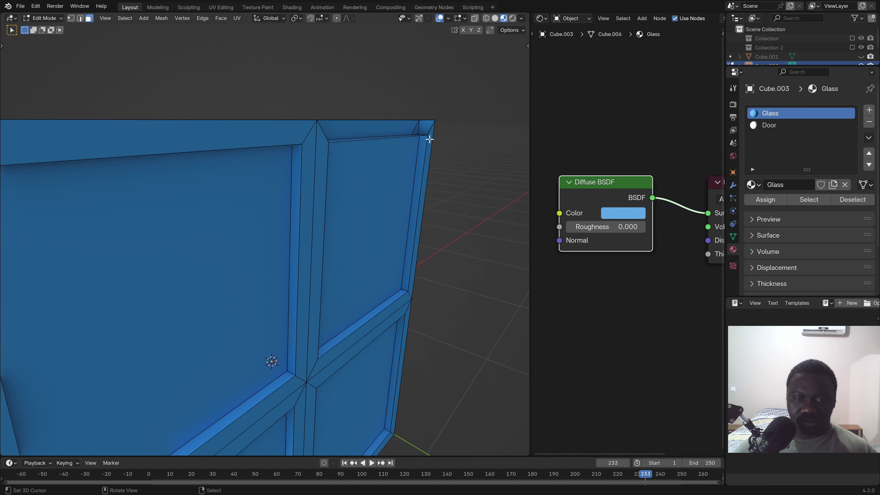
- Assign the Door material to the connected frame faces and return to Object Mode
left_click(426, 133)
key("ctrl+l")
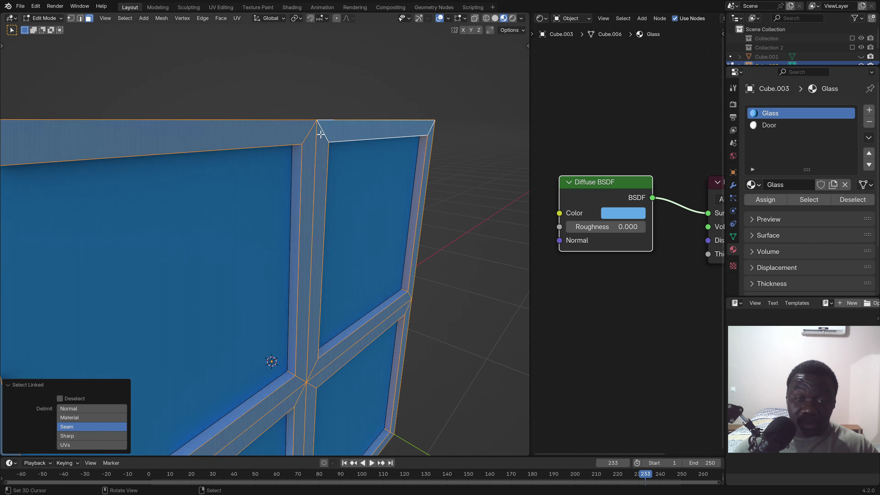
scroll(319, 137, "down", 3)
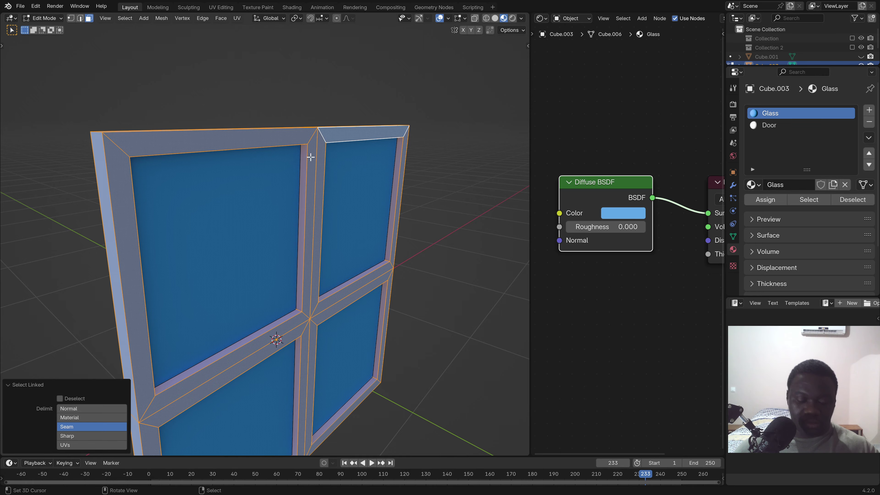
key("ctrl+z")
key("ctrl+z")
key("ctrl+z")
key("ctrl+z")
key("ctrl+z")
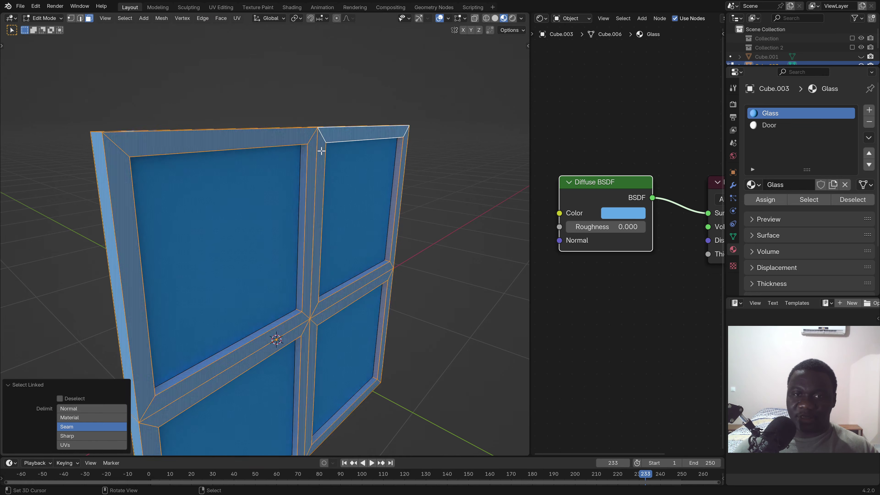
key("ctrl+z")
left_click(764, 126)
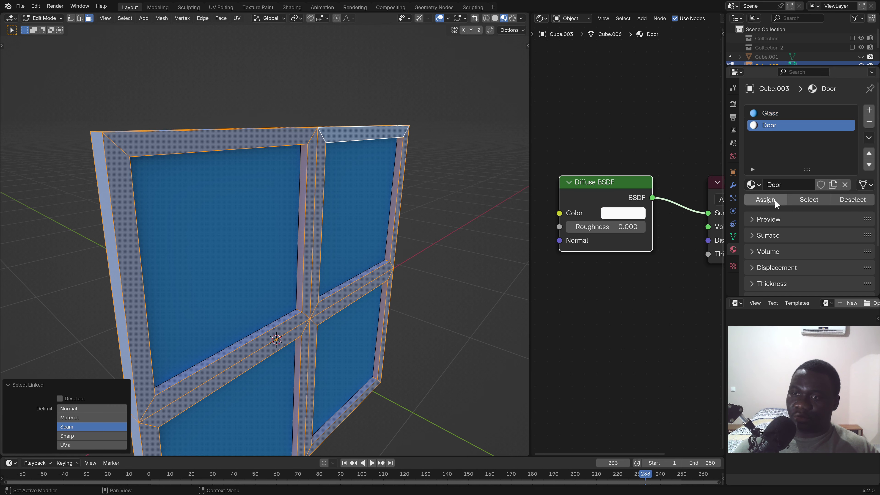
left_click(768, 200)
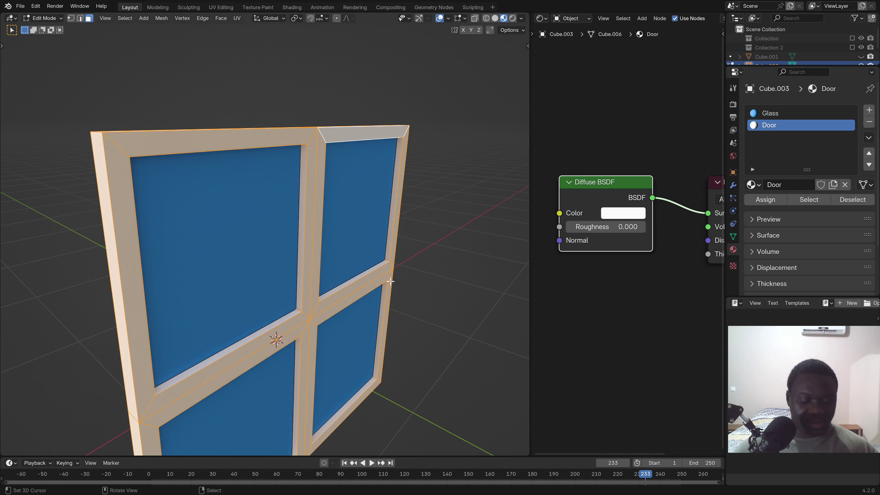
key("Tab")
scroll(390, 282, "down", 3)
- Unhide the house walls object Cube.001 and view the window against it
mouse_move(391, 282)
middle_mouse_down()
mouse_move(280, 293)
mouse_move(203, 167)
middle_mouse_up()
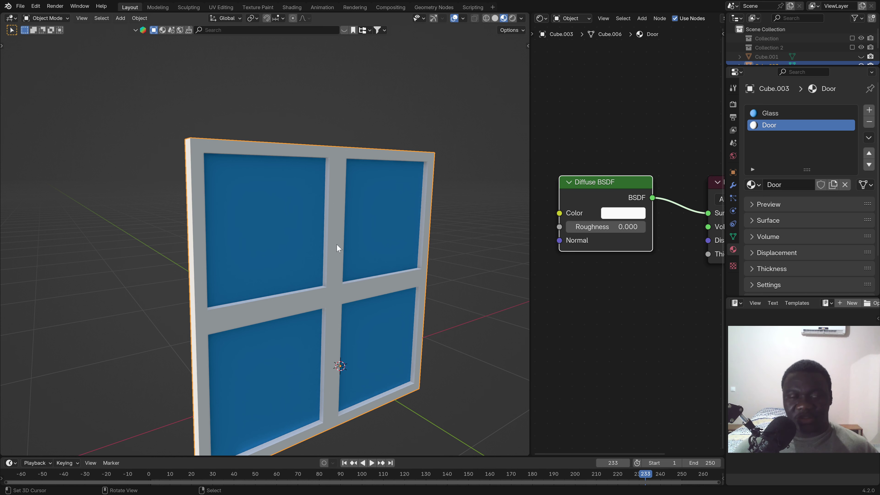
mouse_move(367, 294)
middle_mouse_down()
mouse_move(364, 303)
mouse_move(333, 294)
mouse_move(342, 299)
middle_mouse_up()
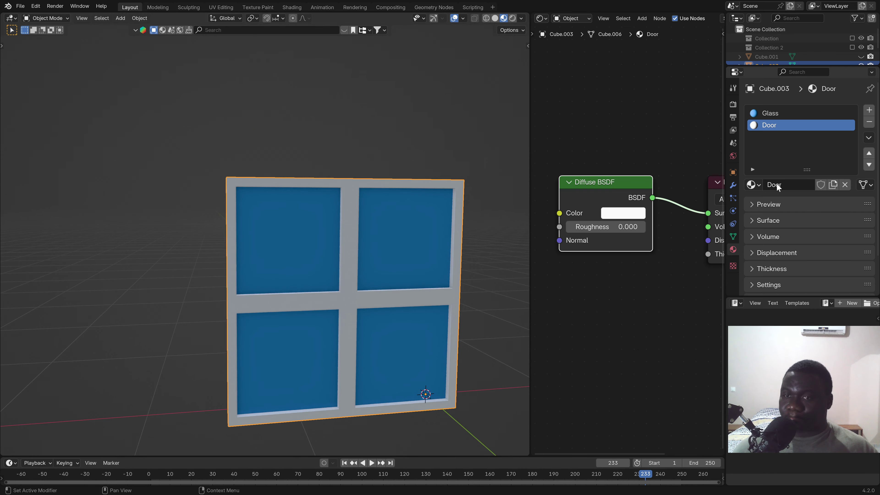
left_click(861, 56)
scroll(340, 269, "down", 5)
mouse_move(340, 269)
middle_mouse_down()
mouse_move(385, 288)
mouse_move(265, 281)
mouse_move(336, 272)
mouse_move(344, 301)
mouse_move(322, 305)
mouse_move(369, 289)
mouse_move(297, 298)
mouse_move(299, 313)
mouse_move(273, 276)
middle_mouse_up()
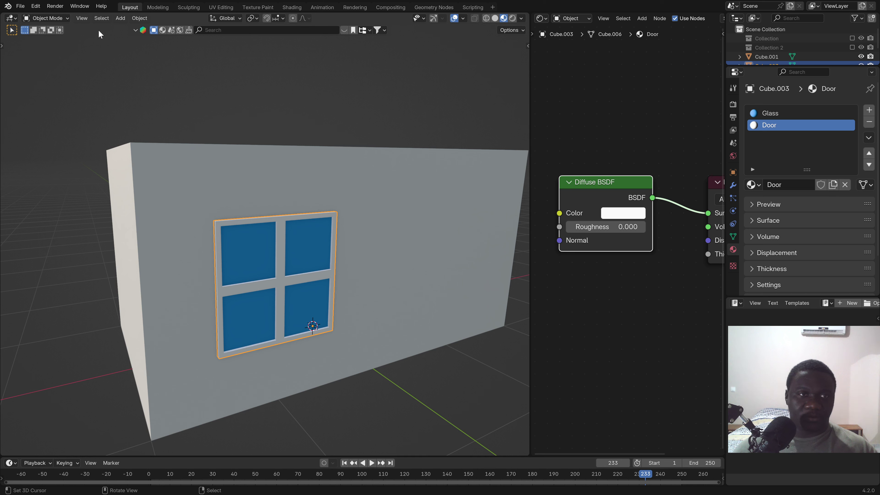
left_click(139, 18)
mouse_move(155, 38)
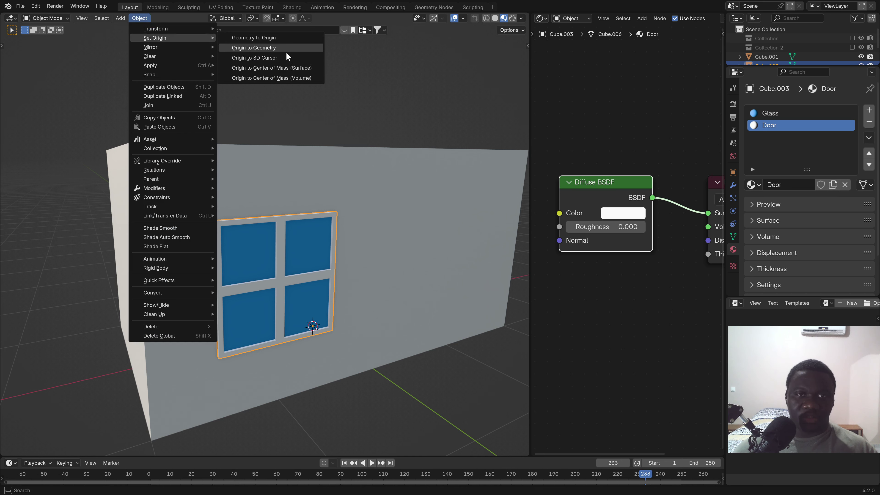
- Set the window origin to surface centre of mass and move it -0.105 m along Y
left_click(277, 71)
mouse_move(285, 300)
middle_mouse_down()
mouse_move(339, 313)
mouse_move(320, 320)
middle_mouse_up()
scroll(312, 288, "up", 3)
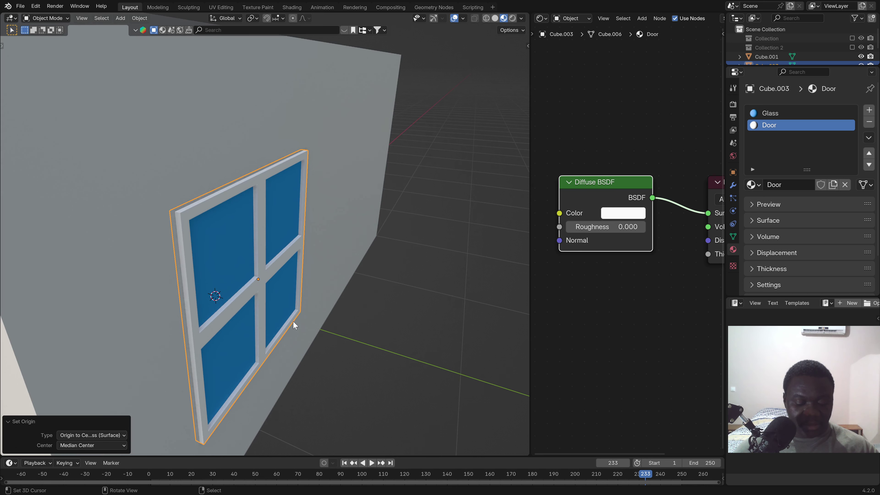
key("g")
key("y")
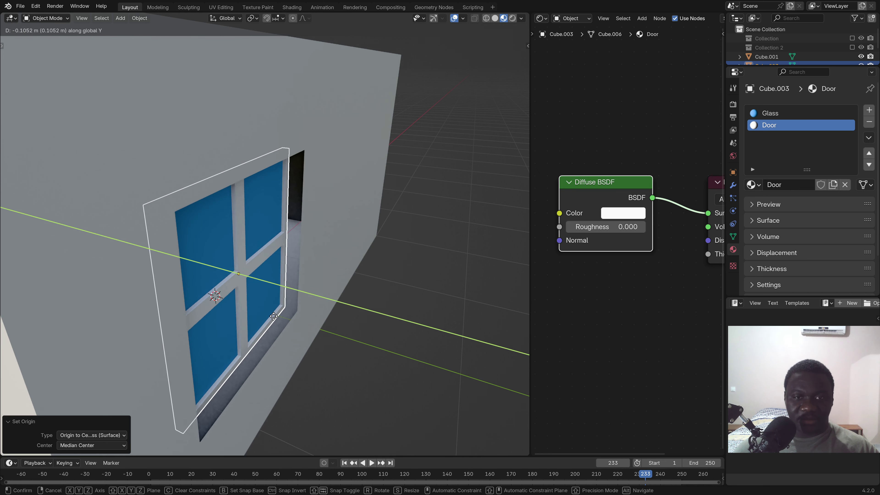
left_click(273, 318)
scroll(380, 257, "down", 5)
mouse_move(381, 257)
middle_mouse_down()
mouse_move(320, 252)
mouse_move(333, 251)
middle_mouse_up()
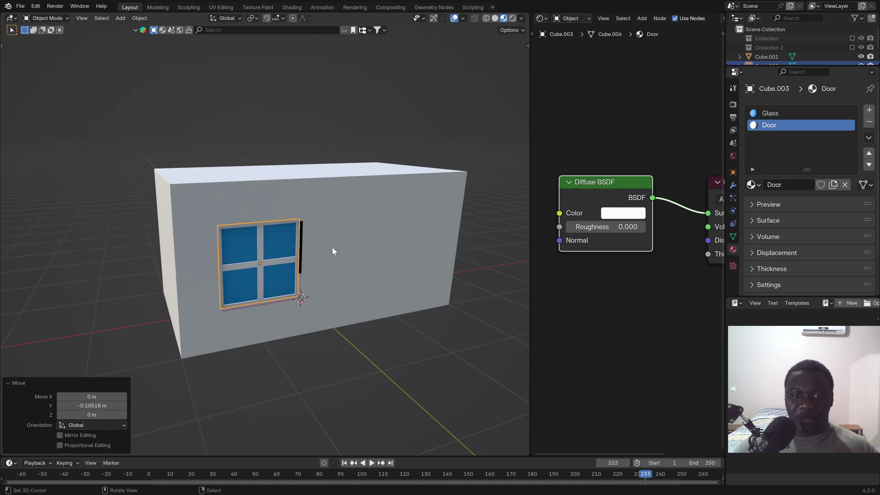
- Inset the house box's right end face by 0.1778 m in edit mode
left_click(413, 256)
key("Tab")
scroll(416, 251, "up", 2)
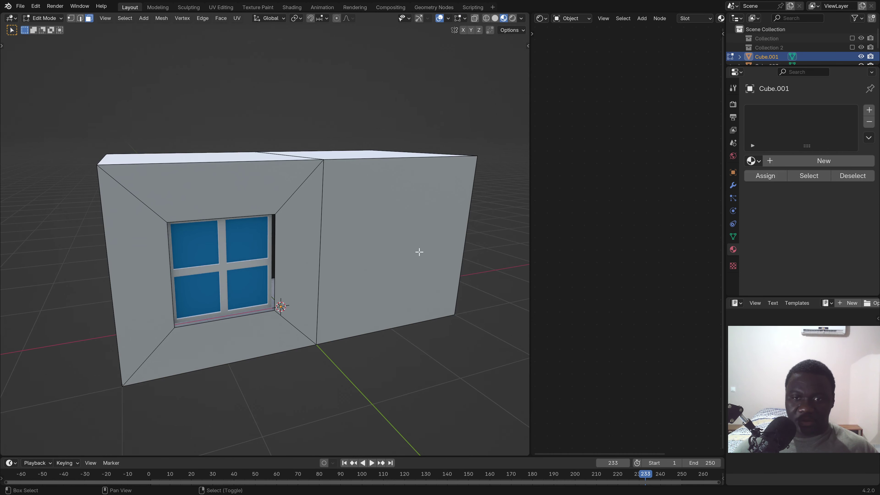
middle_click_drag(418, 251, 266, 271, "shift")
left_click(267, 271)
scroll(305, 245, "down", 3)
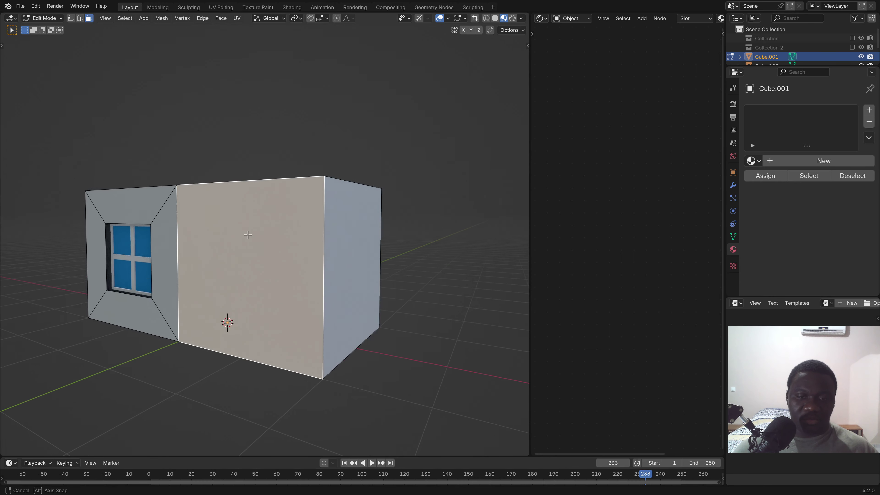
mouse_move(246, 236)
middle_mouse_down()
mouse_move(264, 185)
mouse_move(289, 258)
mouse_move(290, 251)
middle_mouse_up()
key("i")
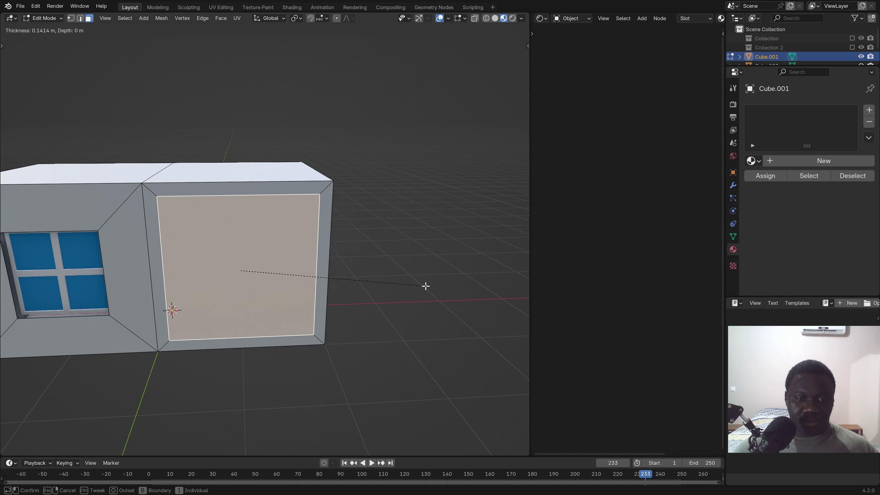
left_click(417, 290)
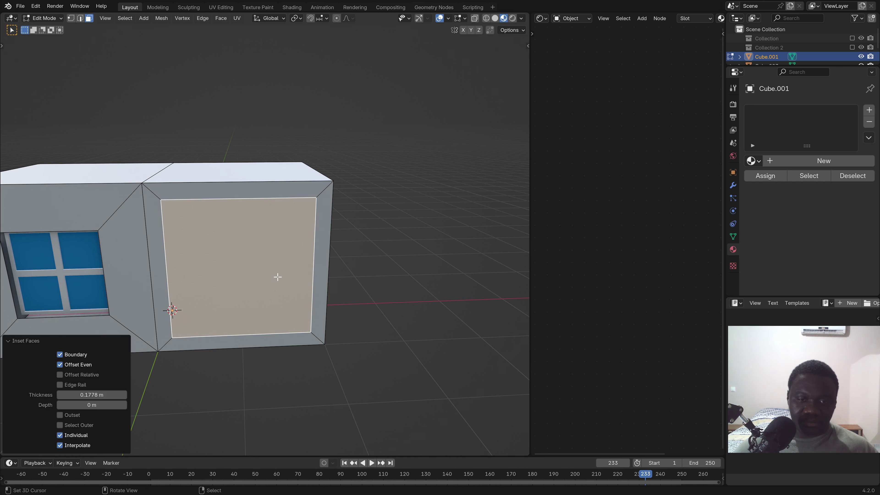
- Frame the inset face in front orthographic view and widen the 3D viewport
key("KP_Decimal")
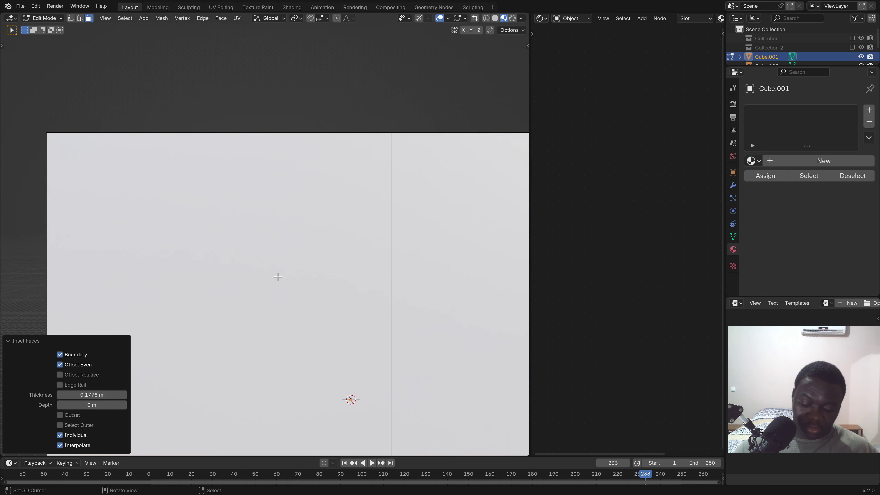
scroll(278, 276, "down", 5)
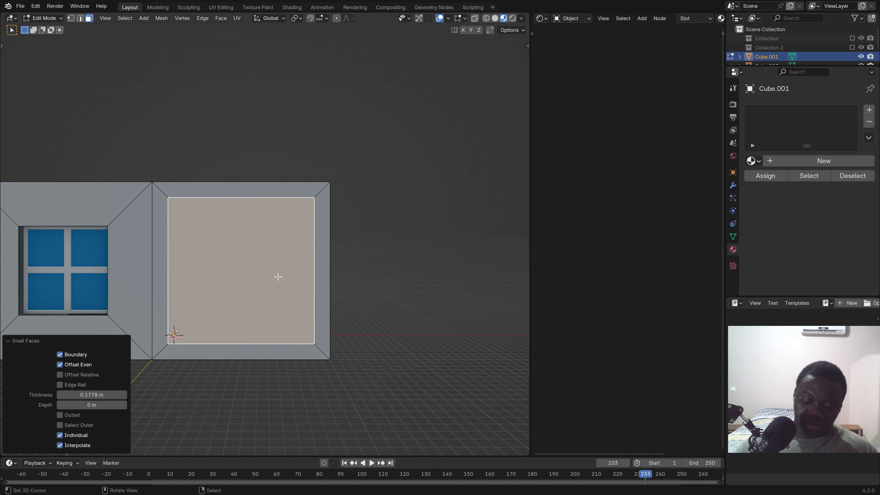
key("KP_1")
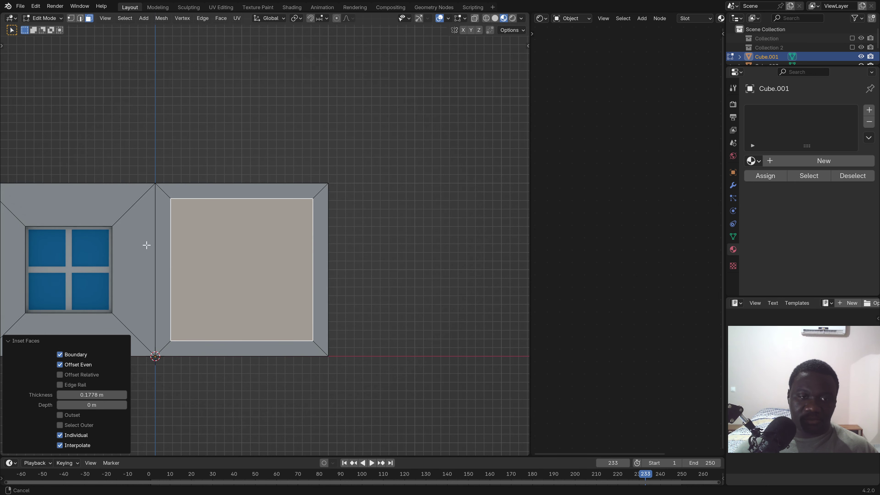
middle_click_drag(147, 244, 290, 213, "shift")
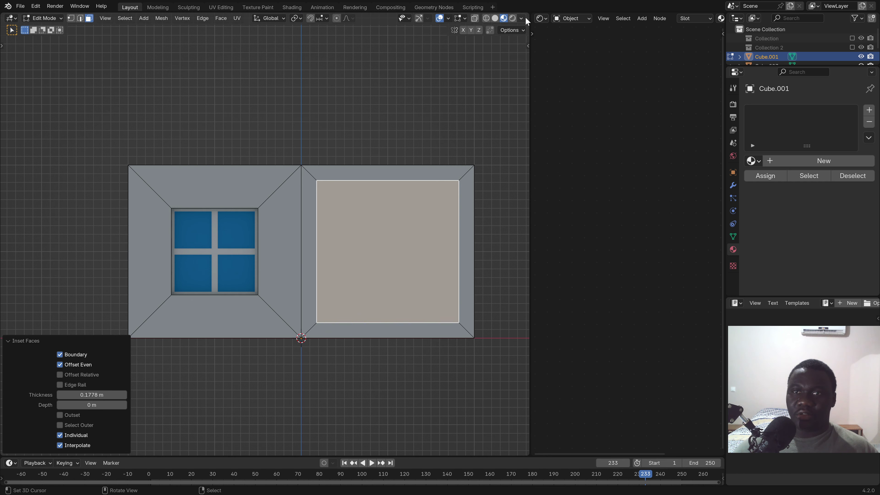
left_click_drag(526, 15, 537, 18)
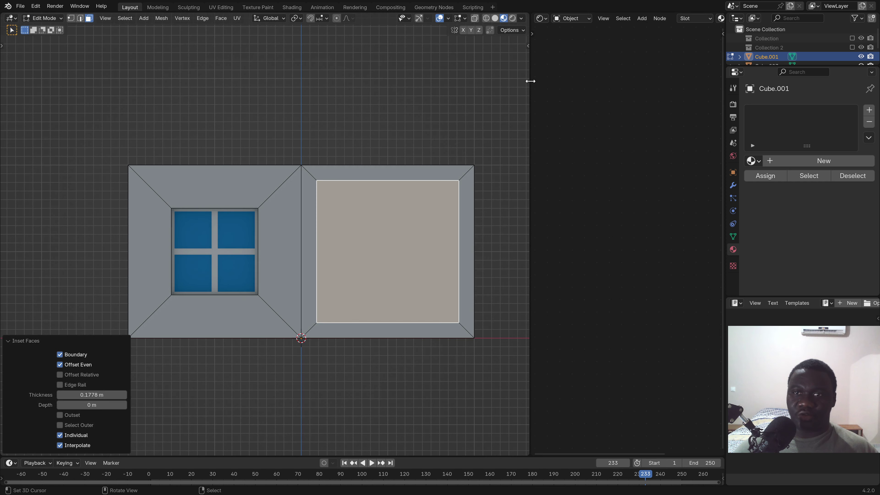
left_click_drag(530, 81, 710, 87)
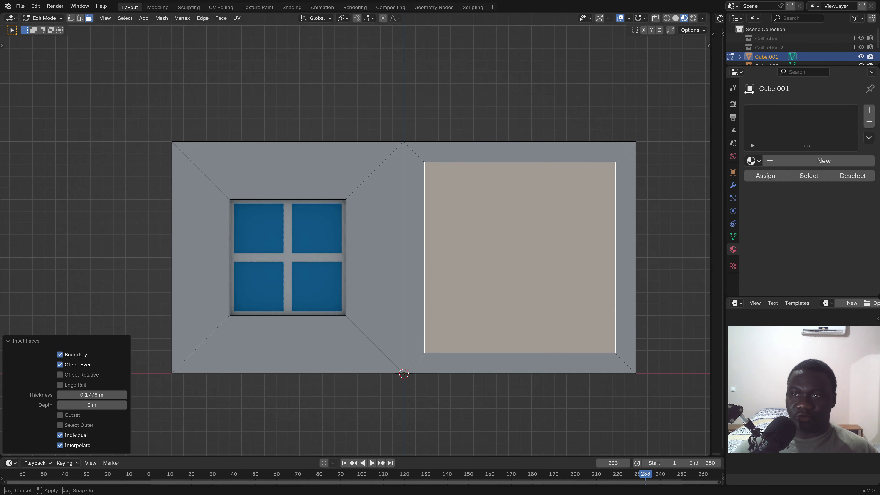
- Collapse the Inset panel and lower the inset door face about 0.12 m along Z
left_click(9, 344)
scroll(466, 256, "up", 2)
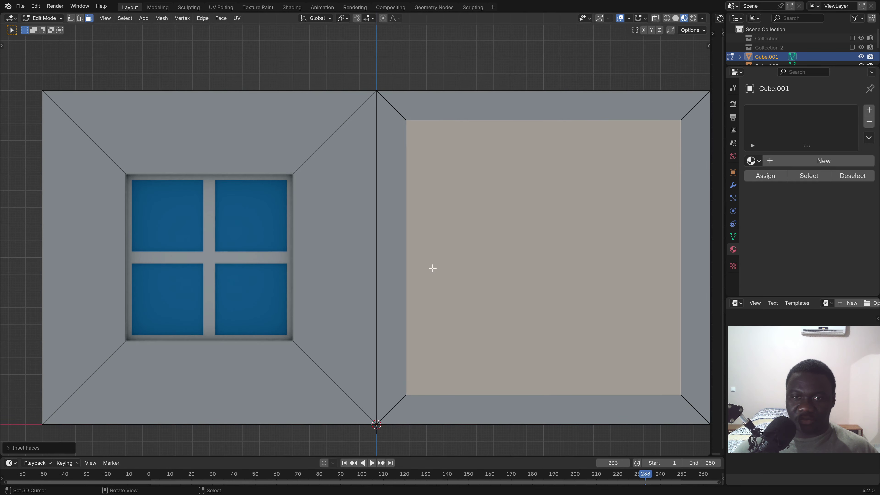
mouse_move(369, 262)
middle_mouse_down("shift")
mouse_move(279, 226)
mouse_move(298, 227)
mouse_move(303, 213)
middle_mouse_up("shift")
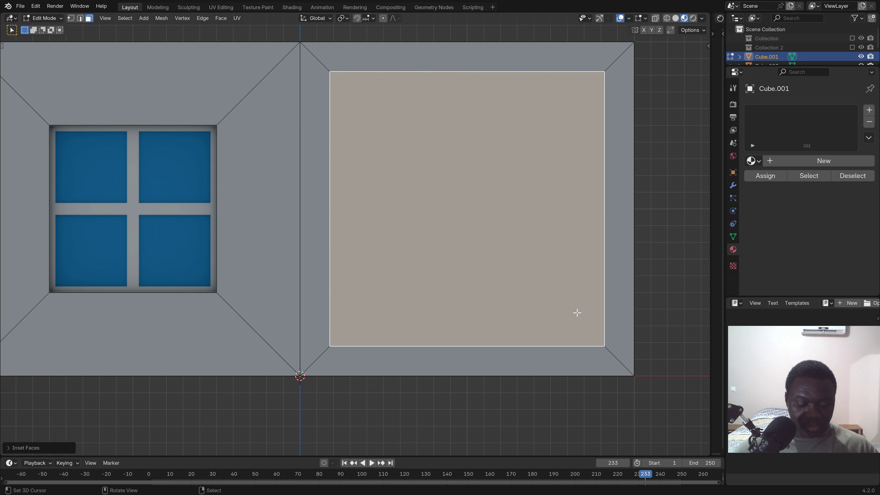
key("g")
key("z")
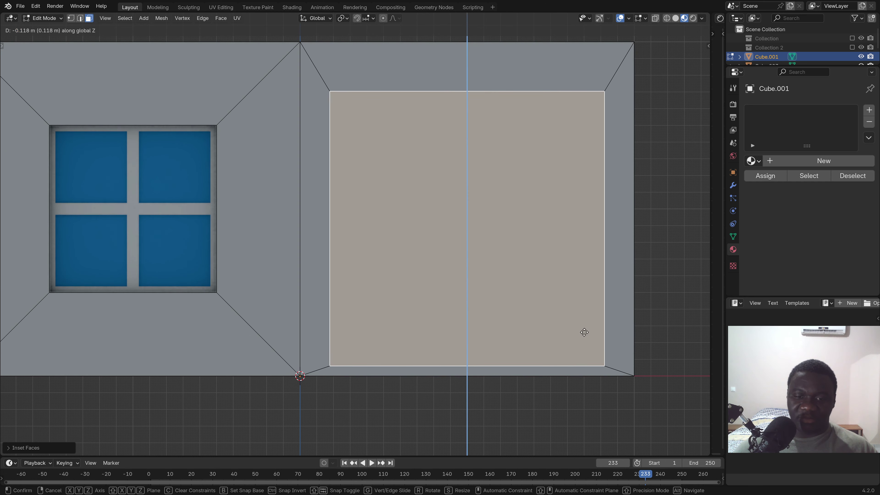
left_click(583, 331)
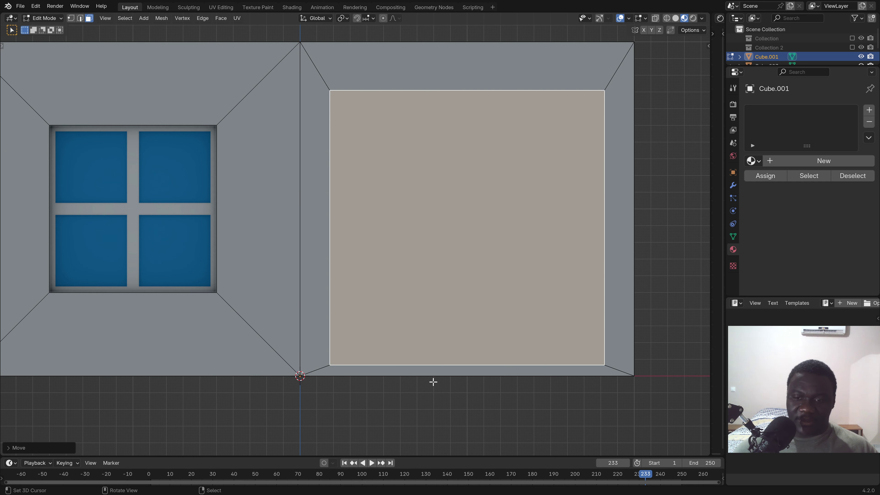
- Orbit to an angled view of the building from below
scroll(433, 382, "down", 3)
scroll(461, 378, "up", 4)
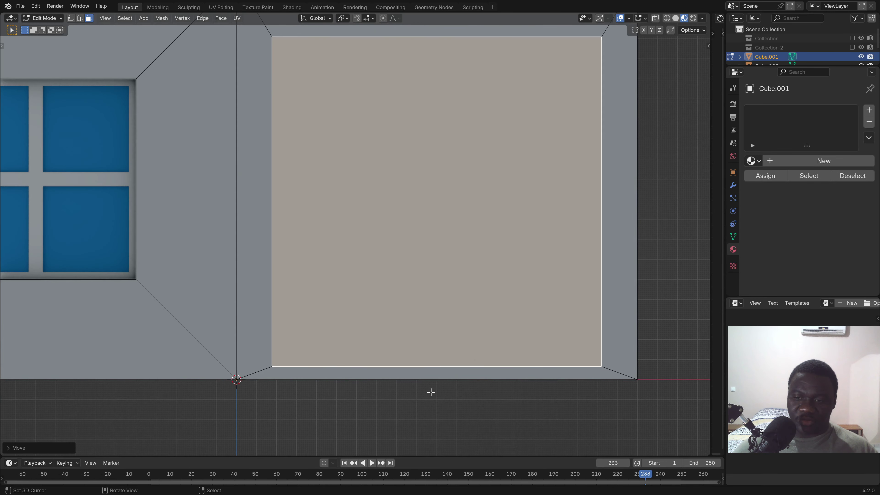
mouse_move(430, 393)
middle_mouse_down()
mouse_move(432, 370)
mouse_move(402, 382)
mouse_move(425, 382)
mouse_move(428, 393)
mouse_move(436, 367)
mouse_move(436, 382)
middle_mouse_up()
scroll(425, 381, "down", 5)
scroll(416, 375, "down", 1)
mouse_move(436, 381)
middle_mouse_down()
mouse_move(479, 305)
mouse_move(433, 331)
middle_mouse_up()
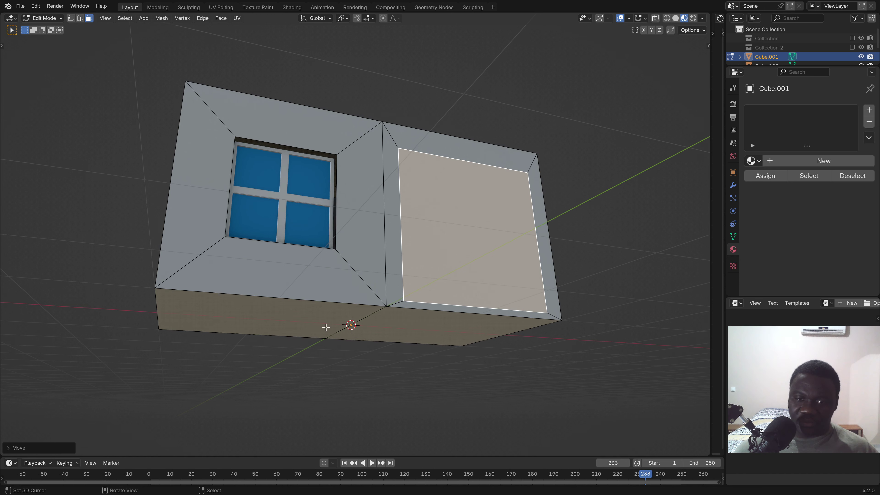
- Dissolve the building's left and right bottom faces into one face
middle_click_drag(326, 328, 395, 294)
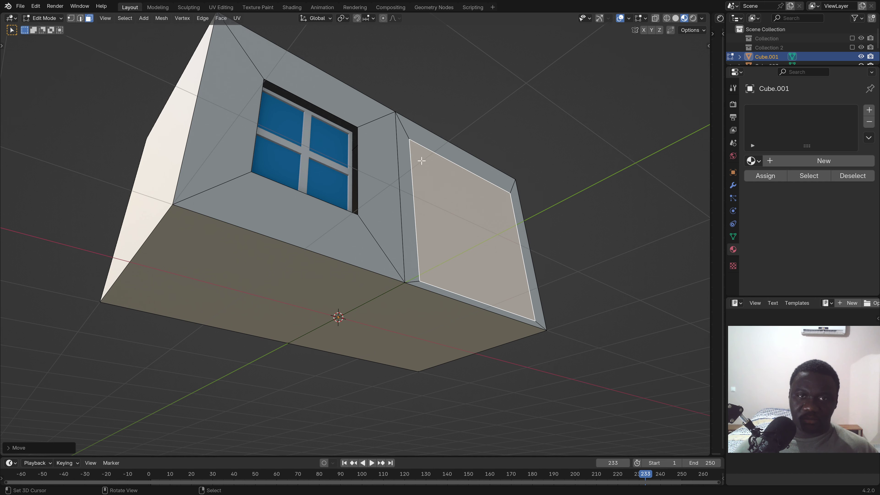
middle_click_drag(216, 214, 249, 280)
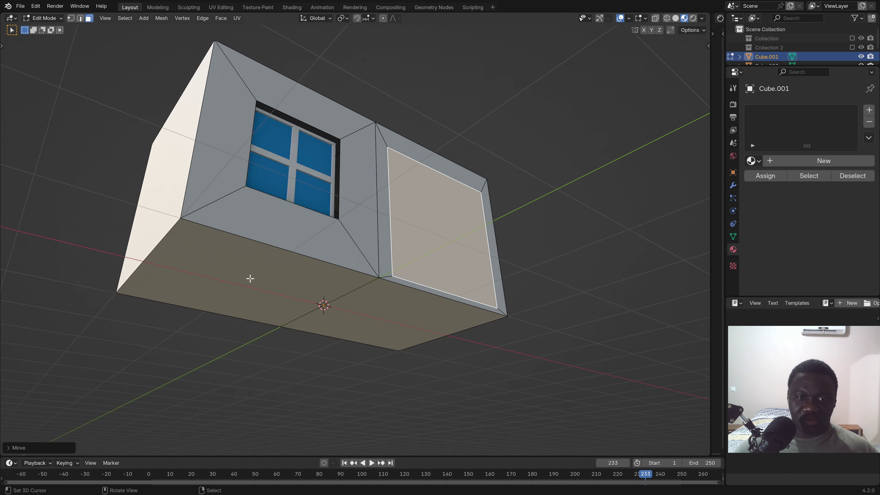
left_click(247, 275)
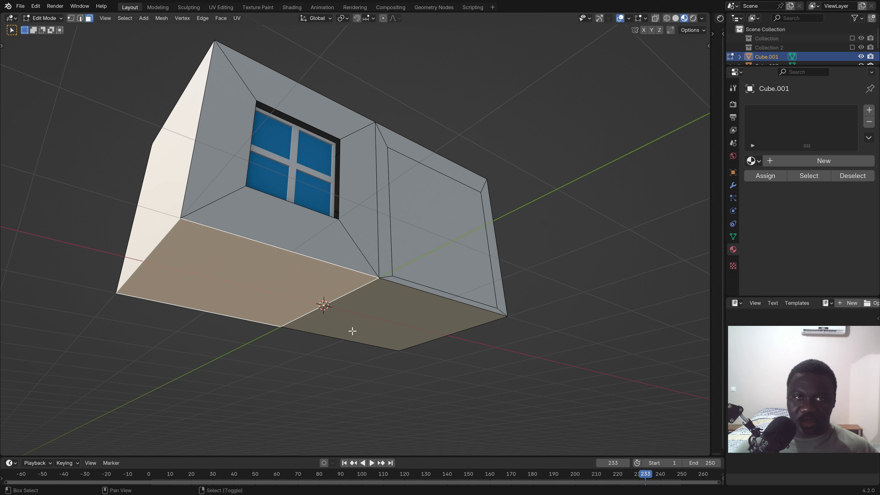
left_click(404, 314, "shift")
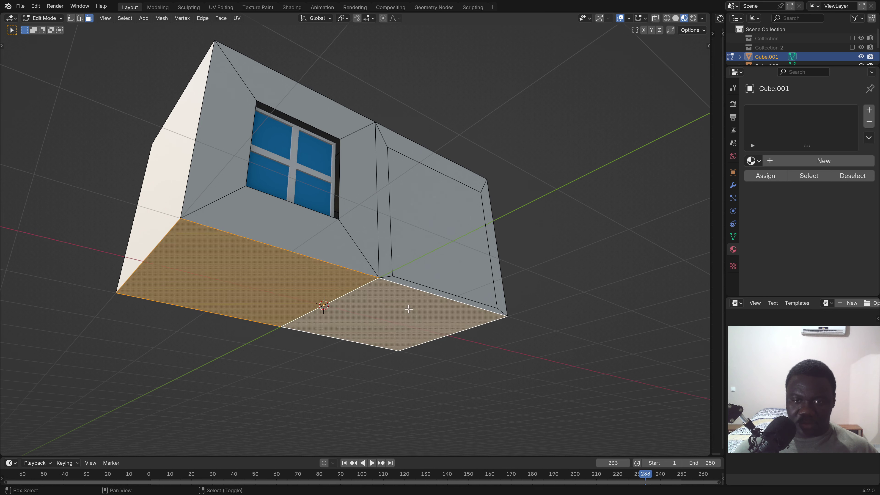
key("p")
left_click(460, 362)
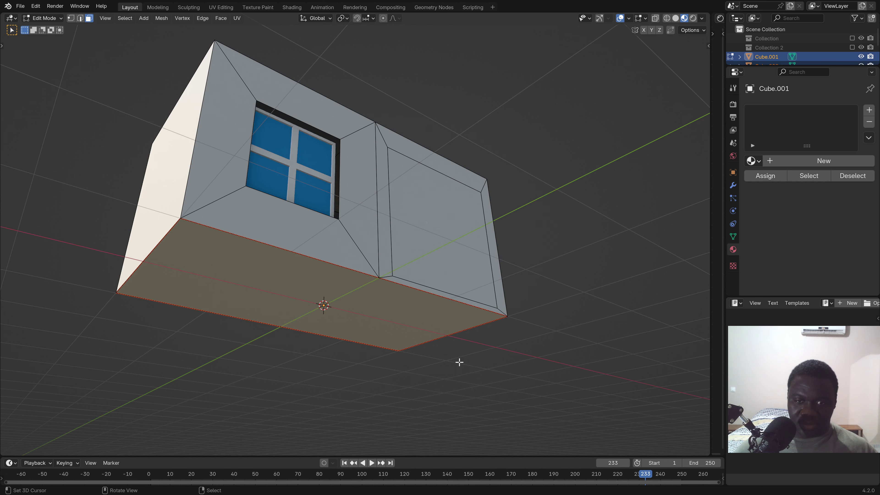
- Select the thin strip under the door face, viewing the window wall
middle_click_drag(460, 362, 456, 363)
scroll(432, 319, "up", 2)
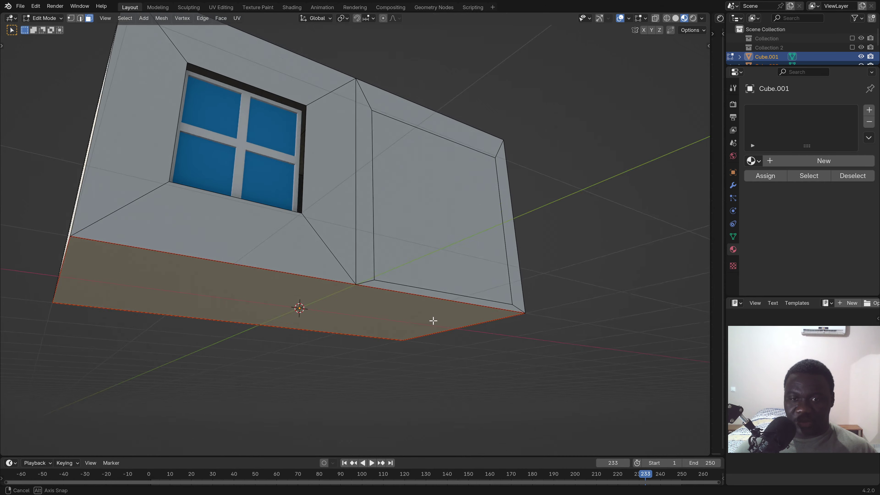
middle_click_drag(432, 318, 424, 338)
left_click(458, 312)
scroll(458, 318, "up", 2)
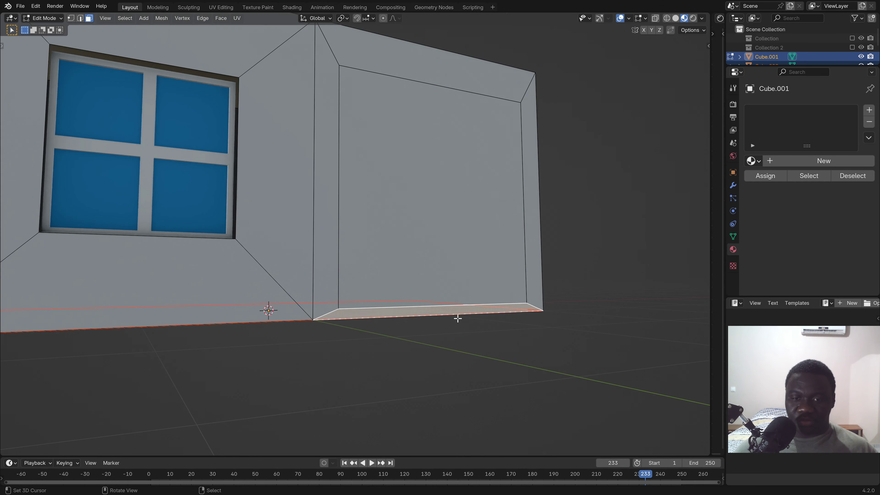
scroll(457, 319, "up", 2)
scroll(436, 322, "down", 3)
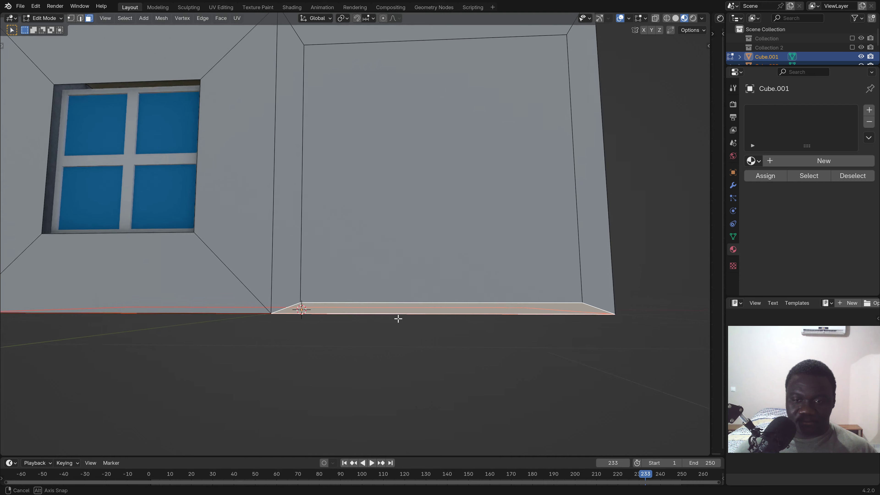
mouse_move(397, 319)
middle_mouse_down()
mouse_move(384, 320)
mouse_move(416, 328)
mouse_move(426, 289)
mouse_move(420, 356)
mouse_move(407, 310)
mouse_move(368, 333)
mouse_move(366, 291)
mouse_move(360, 299)
mouse_move(367, 311)
mouse_move(456, 328)
middle_mouse_up()
scroll(407, 310, "down", 6)
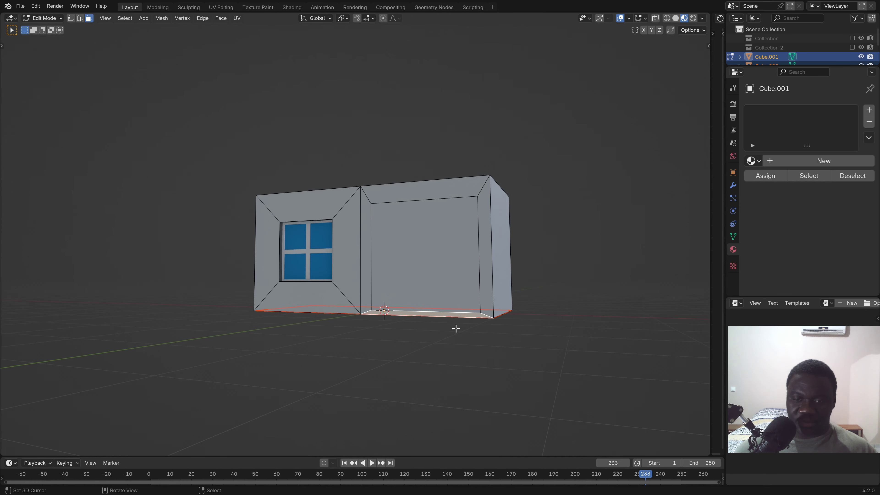
- Snap the 3D cursor to the doorway's bottom edge in Edge select mode
scroll(456, 329, "up", 2)
scroll(451, 334, "up", 3)
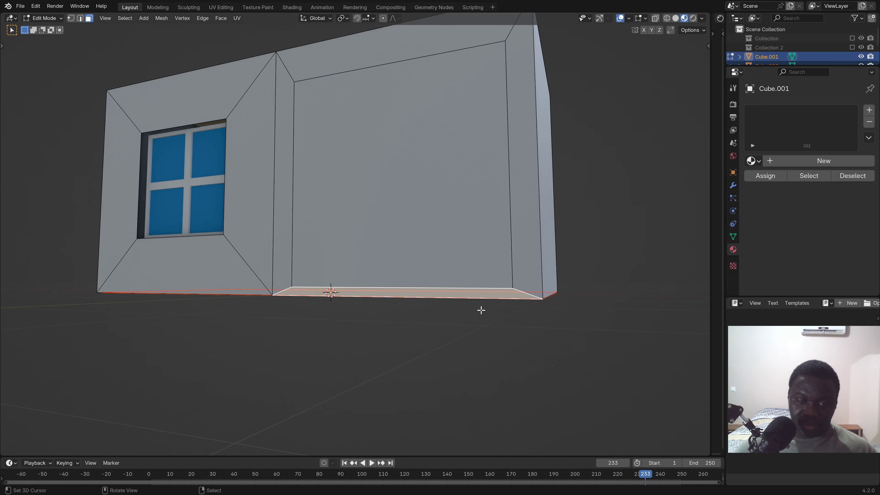
mouse_move(325, 316)
middle_mouse_down()
mouse_move(297, 267)
mouse_move(316, 291)
middle_mouse_up()
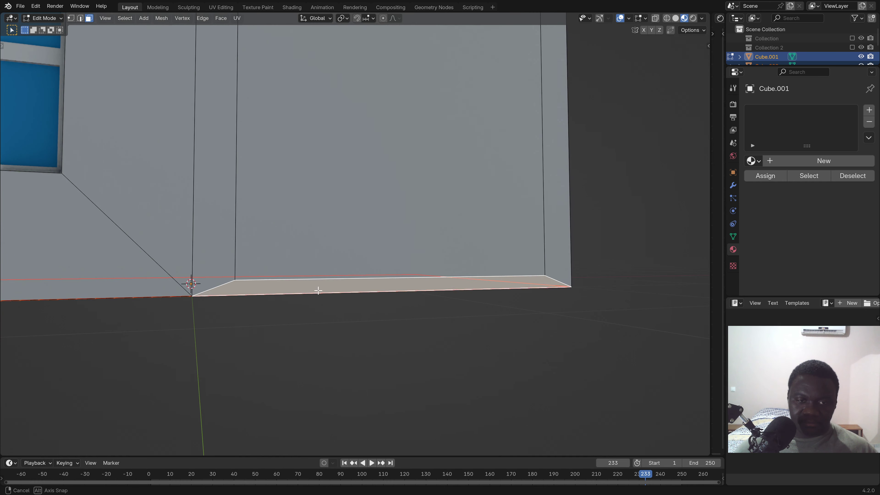
left_click(80, 19)
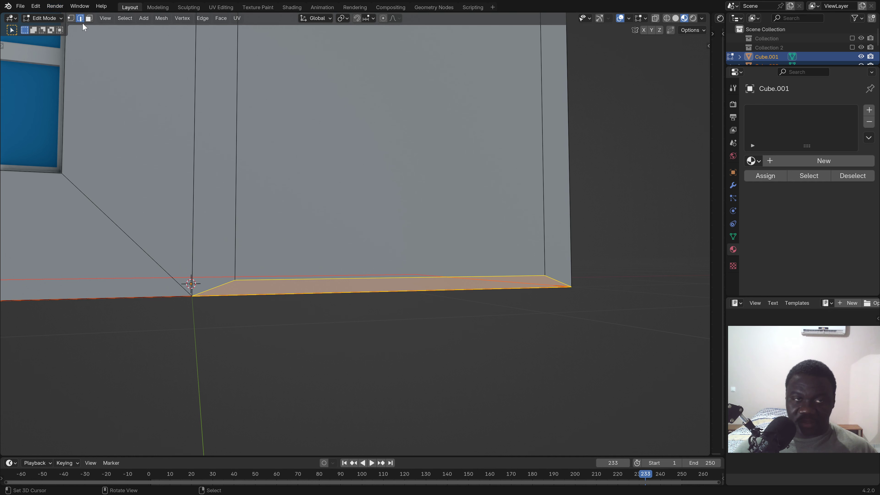
middle_click_drag(402, 302, 413, 328)
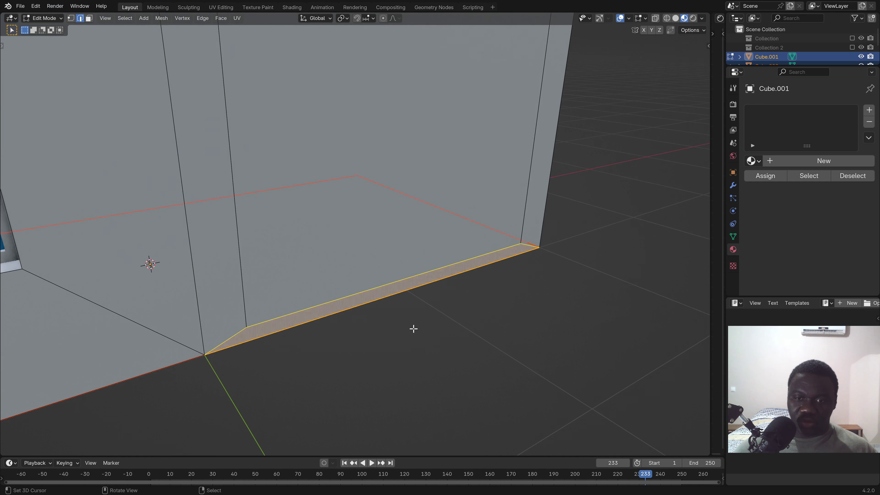
left_click(406, 293)
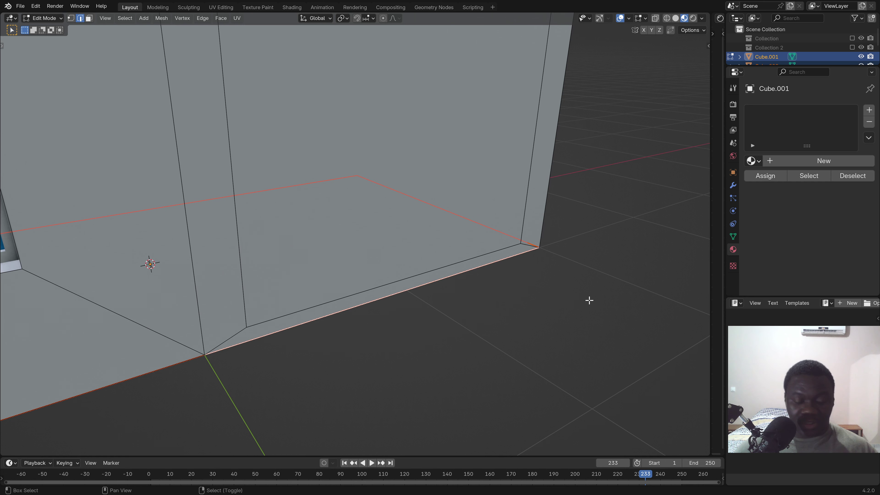
key("shift+s")
left_click(591, 357)
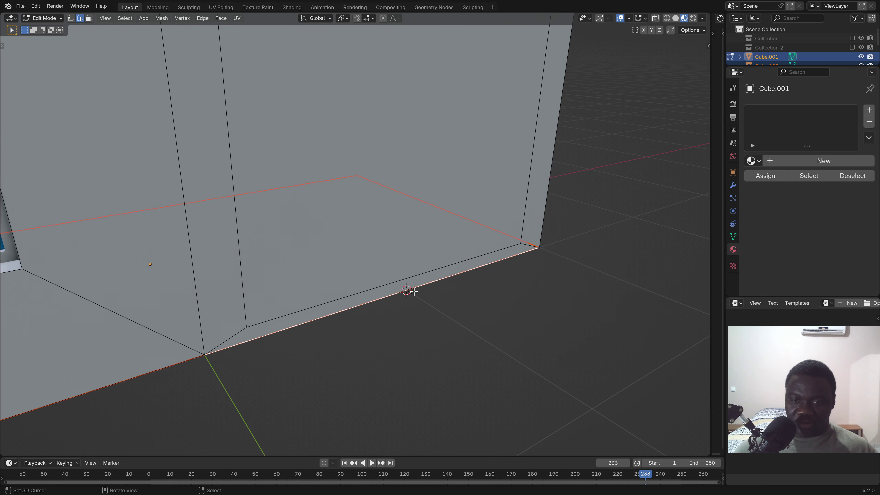
- Delete the thin face strip below the doorway
scroll(414, 292, "down", 5)
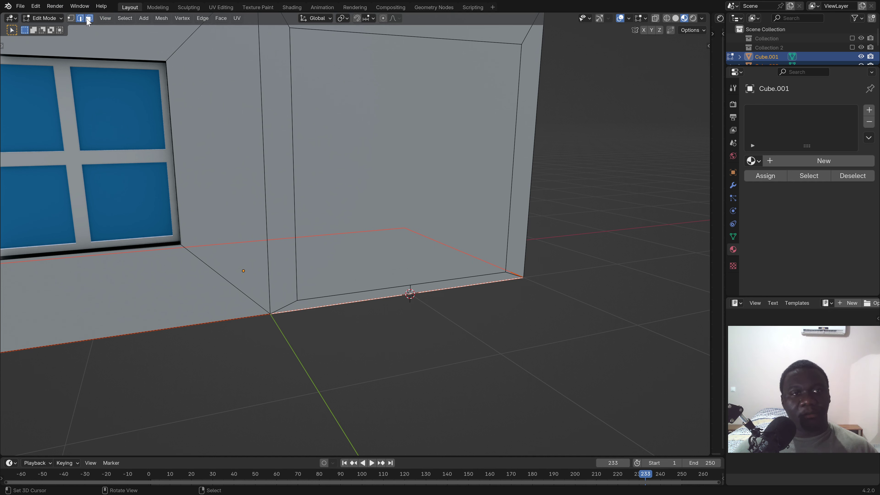
left_click(87, 19)
left_click(401, 287)
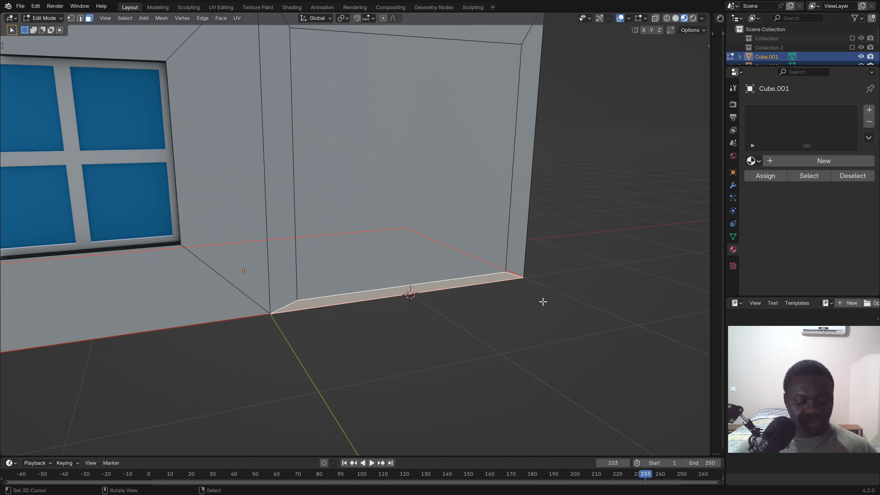
key("x")
left_click(507, 302)
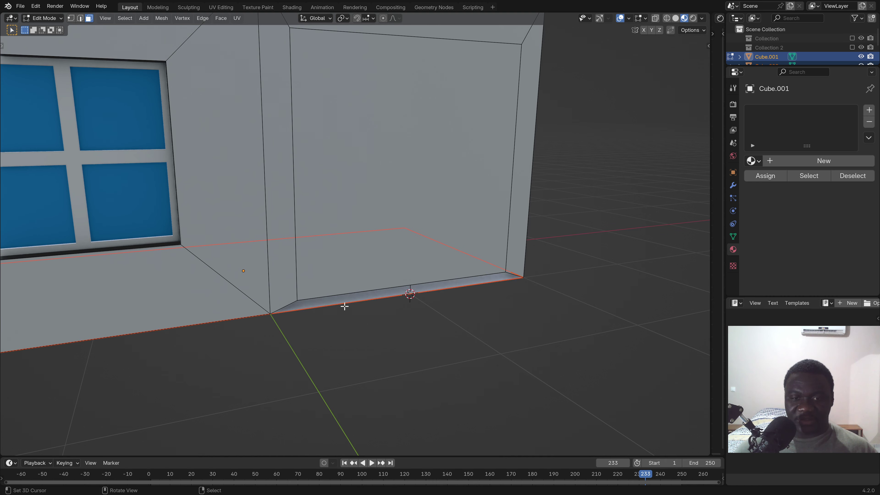
- Delete the large inner wall face to open the doorway
mouse_move(345, 307)
middle_mouse_down()
mouse_move(300, 282)
mouse_move(309, 281)
mouse_move(322, 231)
middle_mouse_up()
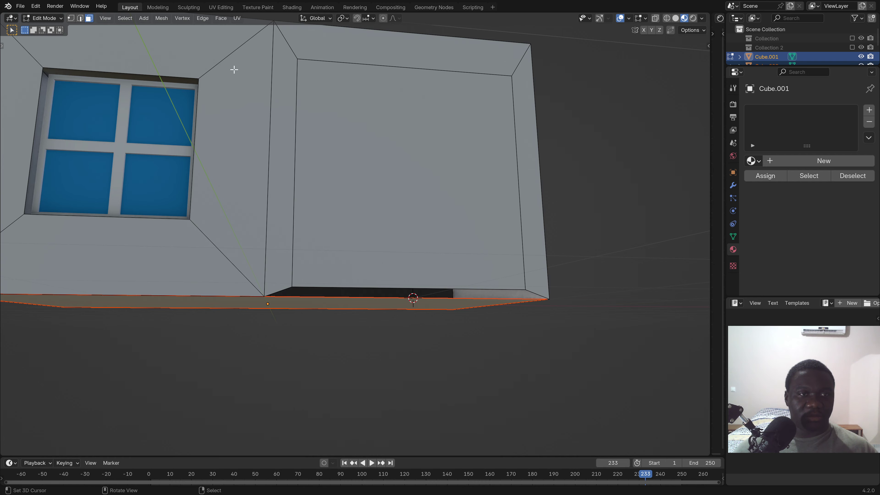
left_click(413, 188)
mouse_move(412, 188)
middle_mouse_down()
mouse_move(438, 199)
mouse_move(410, 205)
mouse_move(454, 207)
middle_mouse_up()
key("x")
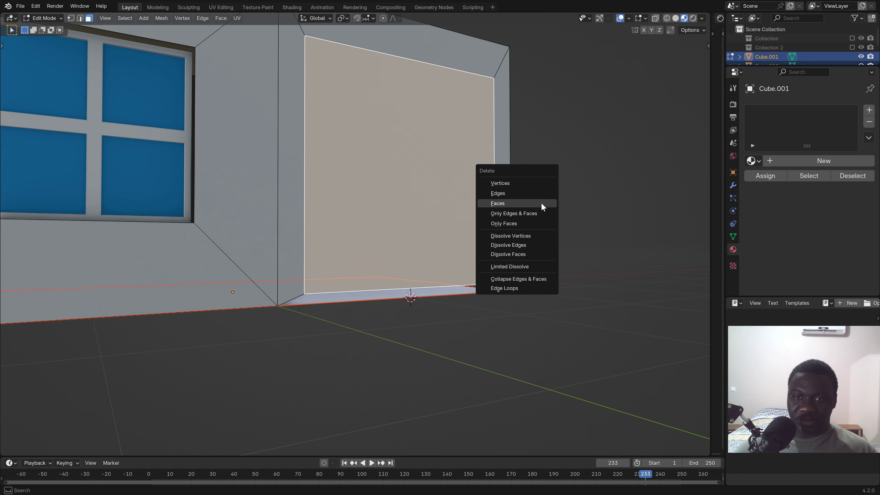
left_click(542, 203)
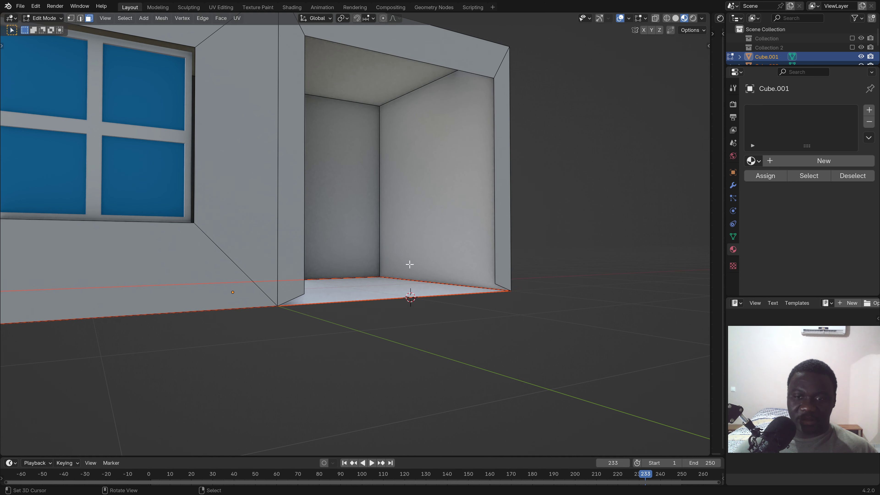
- Flatten the selected bottom edges with S Z 0 in Edge mode
left_click(81, 19)
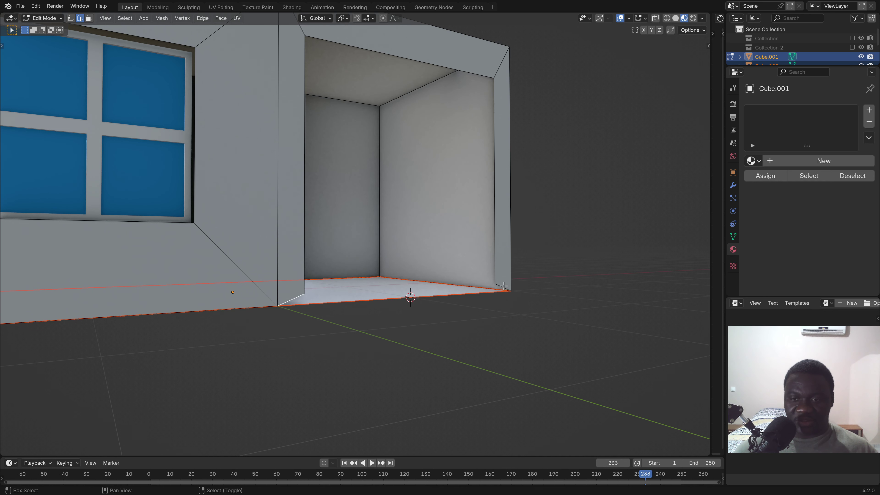
middle_click_drag(340, 53, 365, 128)
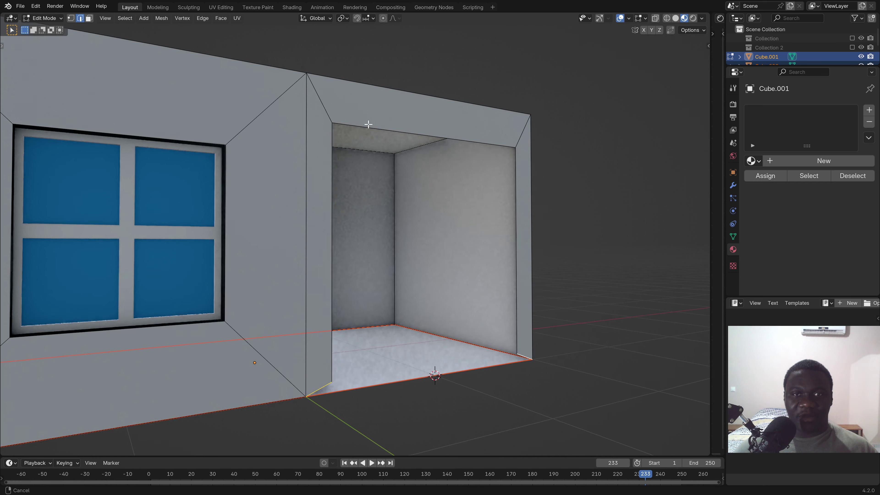
left_click(341, 18)
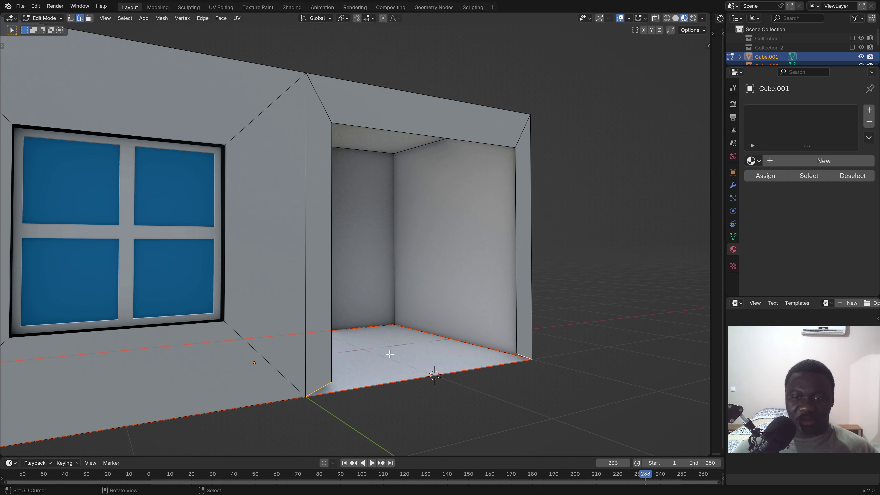
type("sz0")
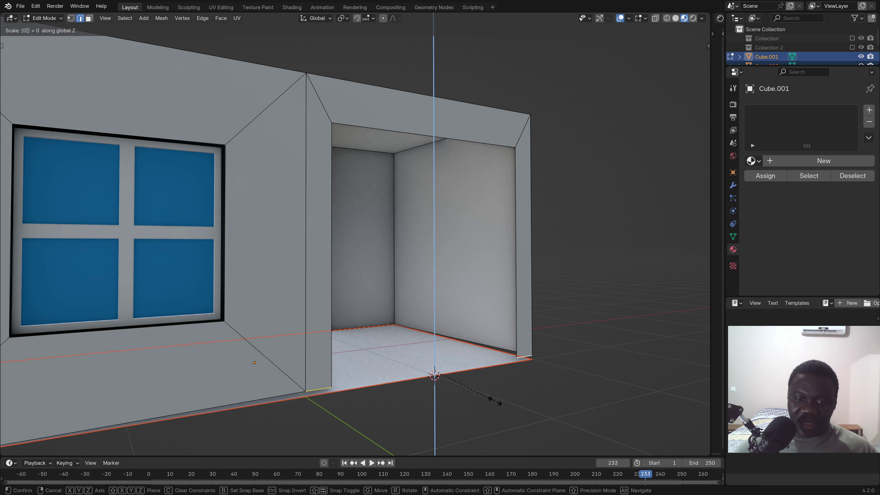
key("Return")
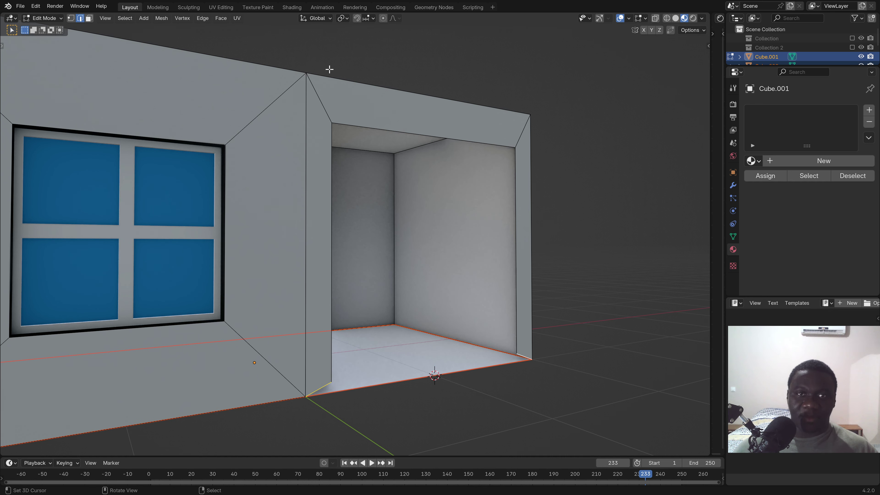
- Set the pivot to 3D Cursor and flatten the floor edges to it with S Z 0
left_click(343, 18)
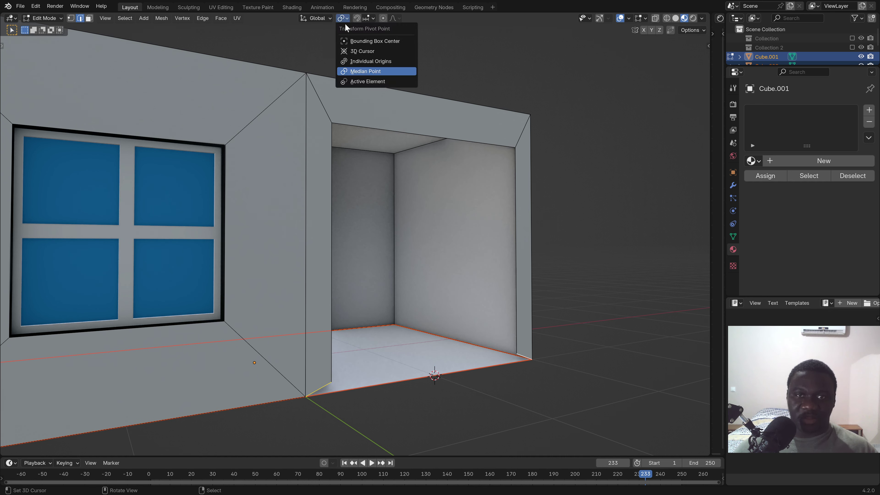
left_click(365, 51)
scroll(519, 395, "up", 5)
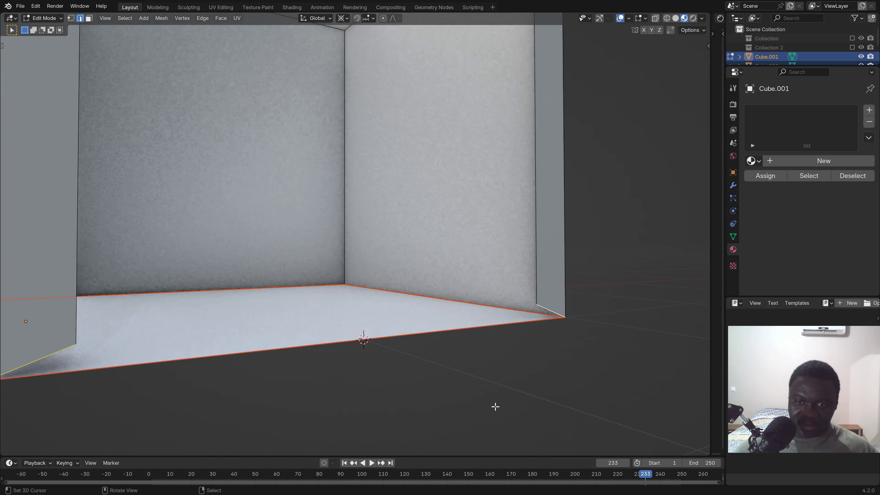
scroll(340, 379, "down", 2)
scroll(383, 392, "up", 2)
key("s")
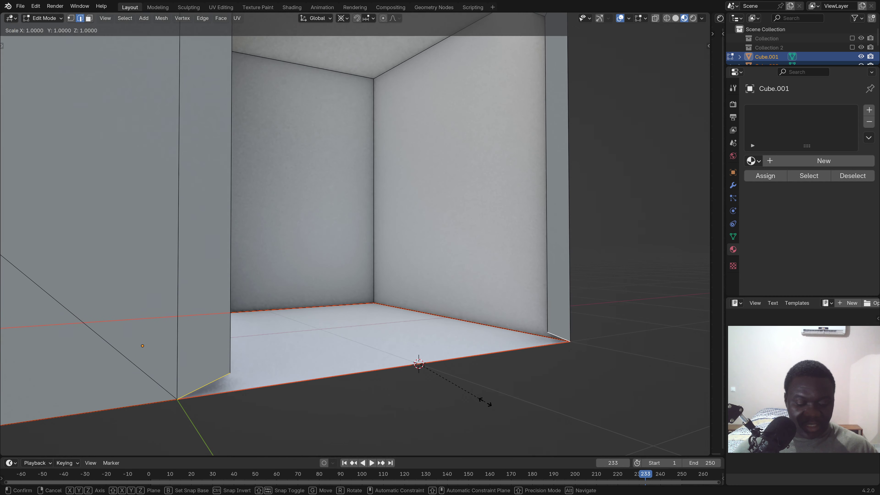
key("z")
key("0")
key("Return")
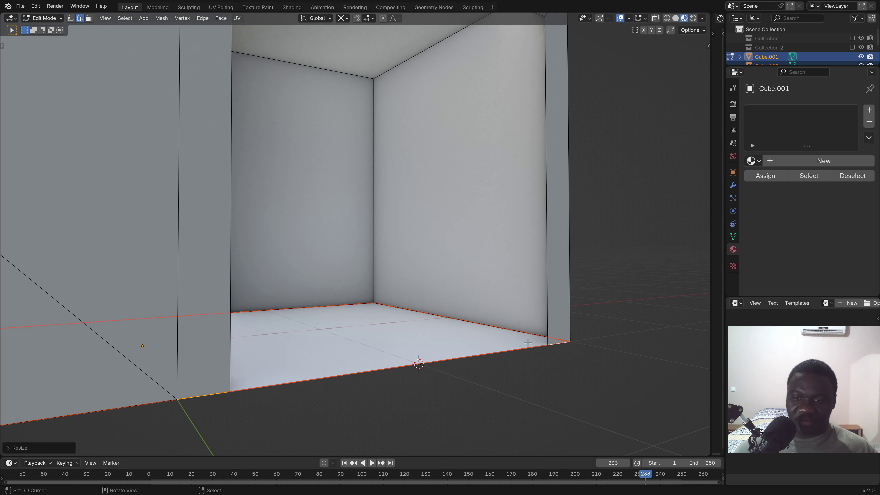
- Orbit around the building and settle on the front orthographic view
scroll(538, 349, "down", 5)
middle_click_drag(450, 292, 446, 288)
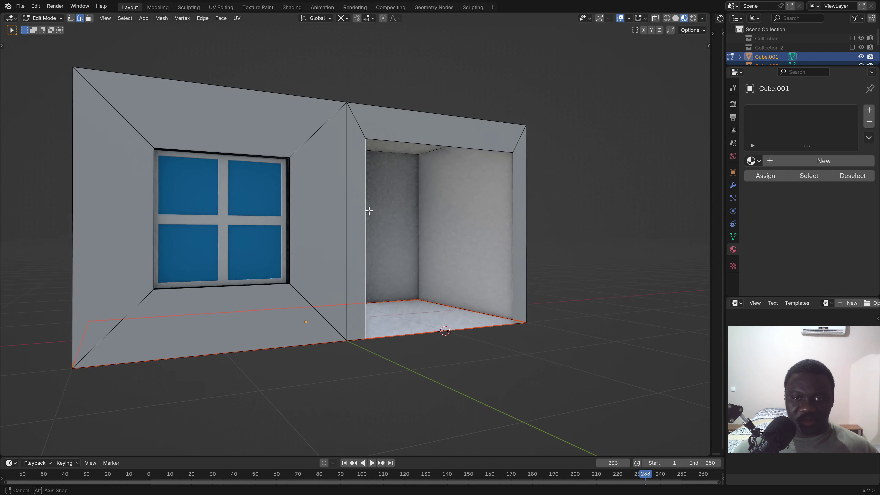
middle_click_drag(366, 208, 545, 213)
scroll(540, 216, "up", 2)
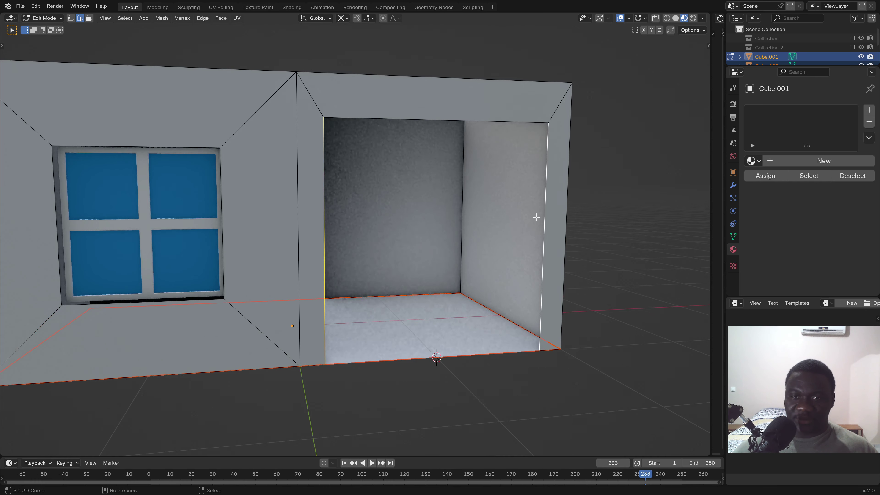
scroll(495, 256, "down", 2)
middle_click_drag(495, 255, 486, 260)
scroll(486, 259, "up", 5)
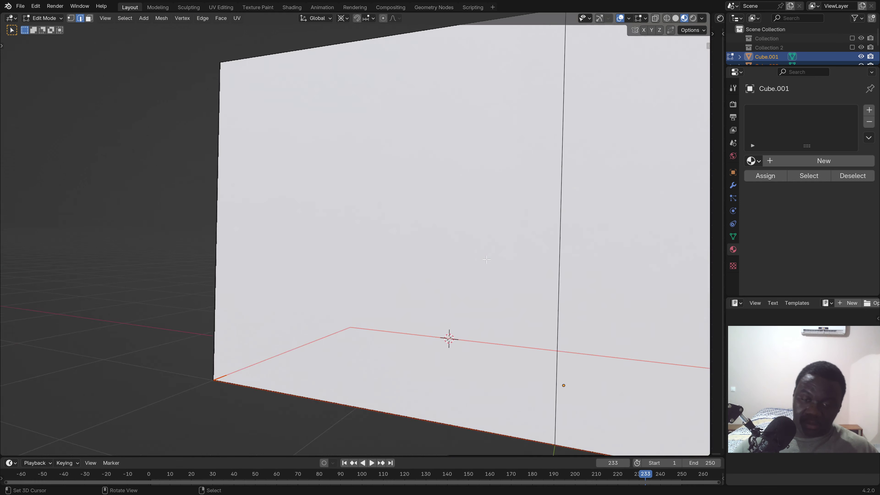
scroll(486, 260, "up", 2)
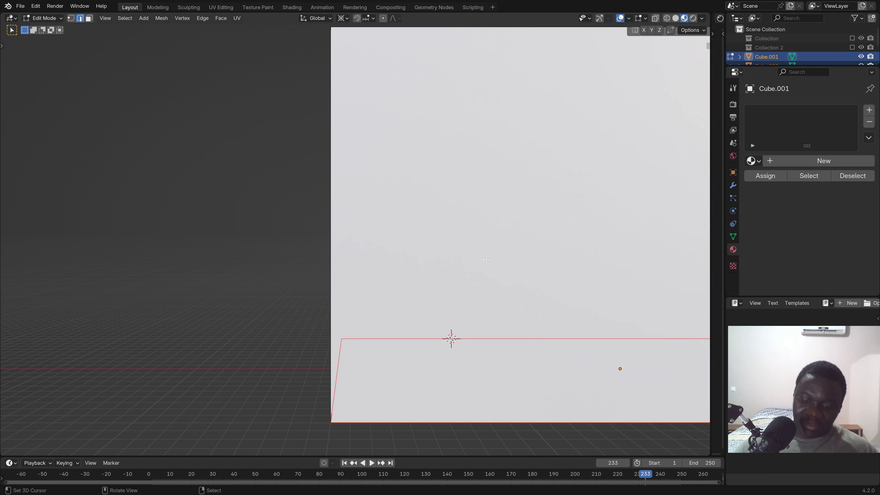
key("ctrl+KP_1")
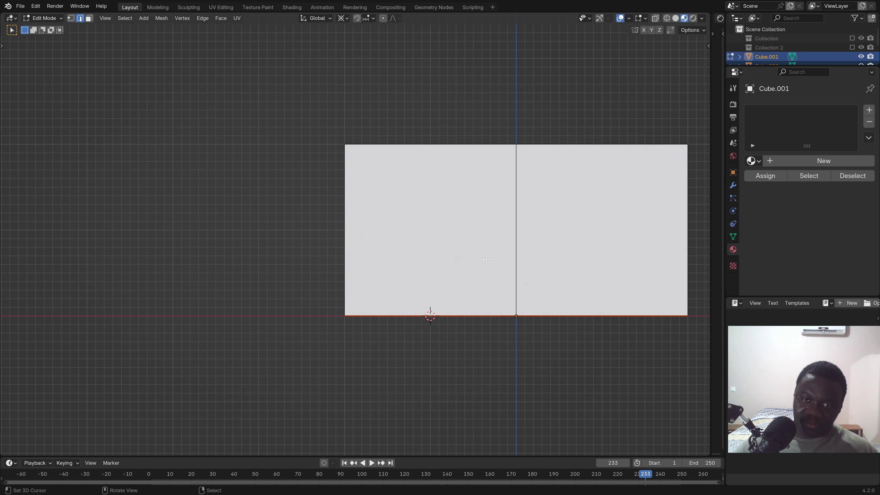
key("KP_1")
- Narrow the doorway by scaling its side edges along X to 0.4
scroll(492, 268, "up", 3)
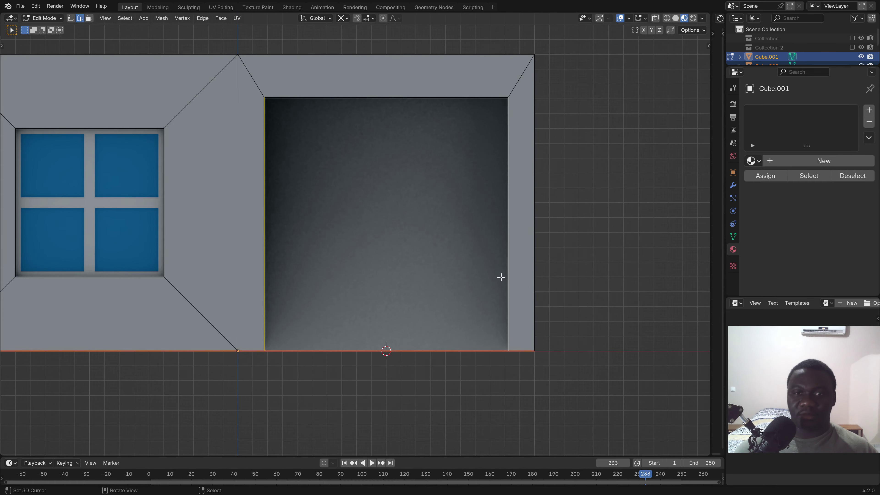
middle_click_drag(416, 291, 477, 328, "shift")
key("s")
key("x")
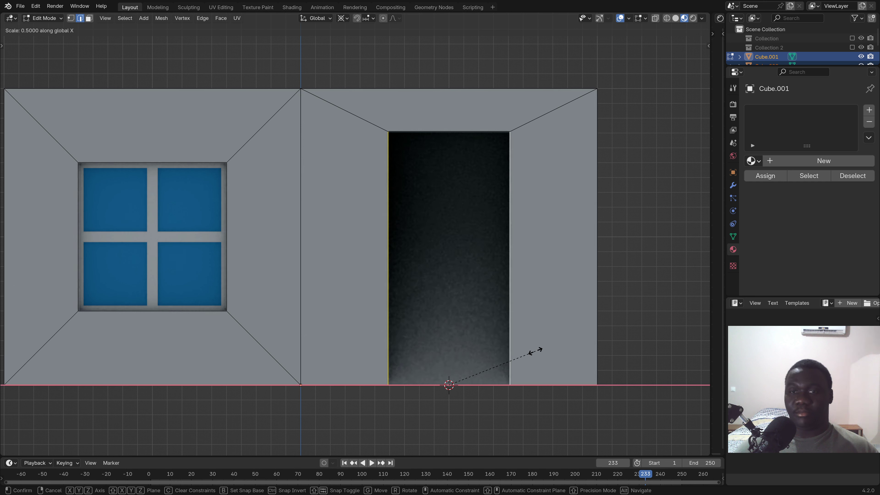
left_click(535, 351)
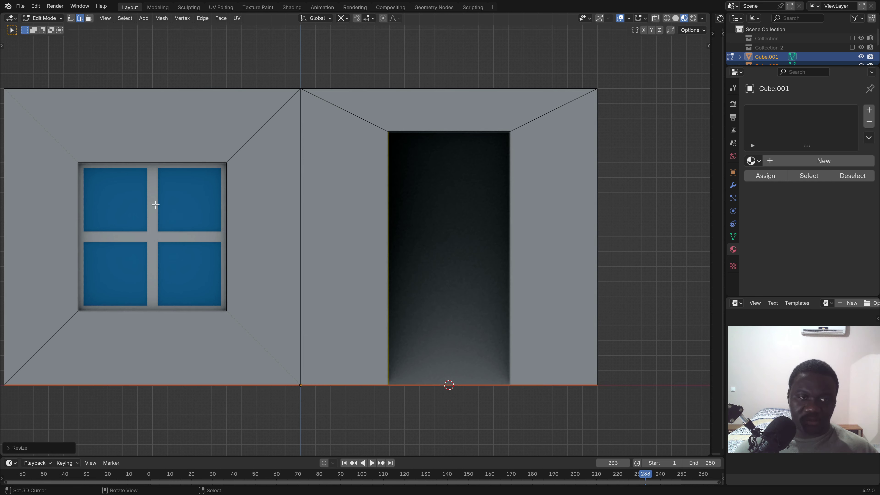
- Snap the cursor to the window's top edge and flatten the door top to it
left_click(159, 162)
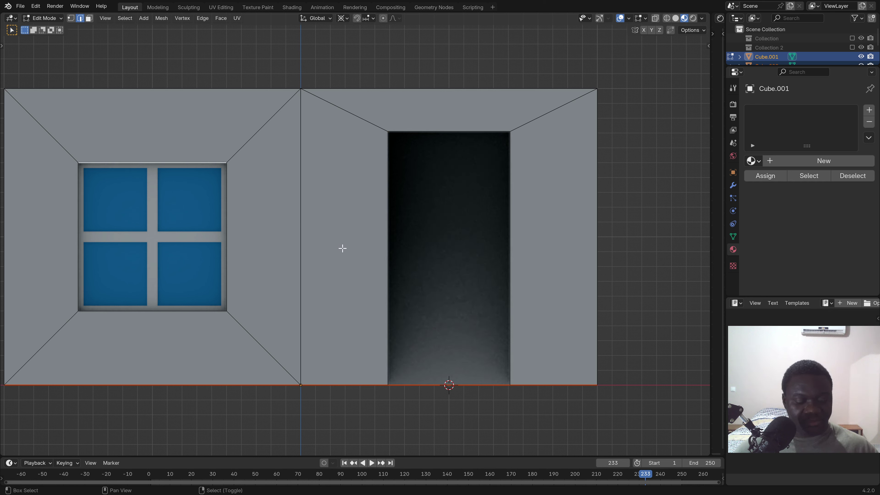
key("shift+s")
left_click(340, 299)
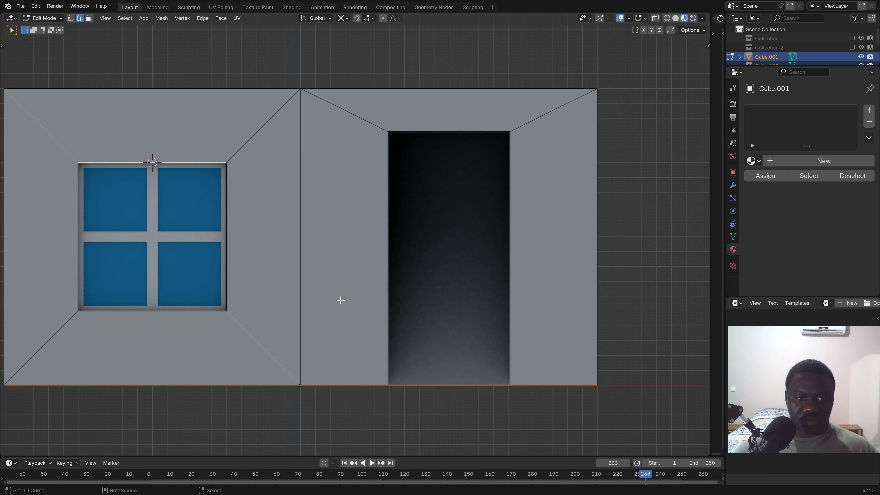
left_click(454, 132)
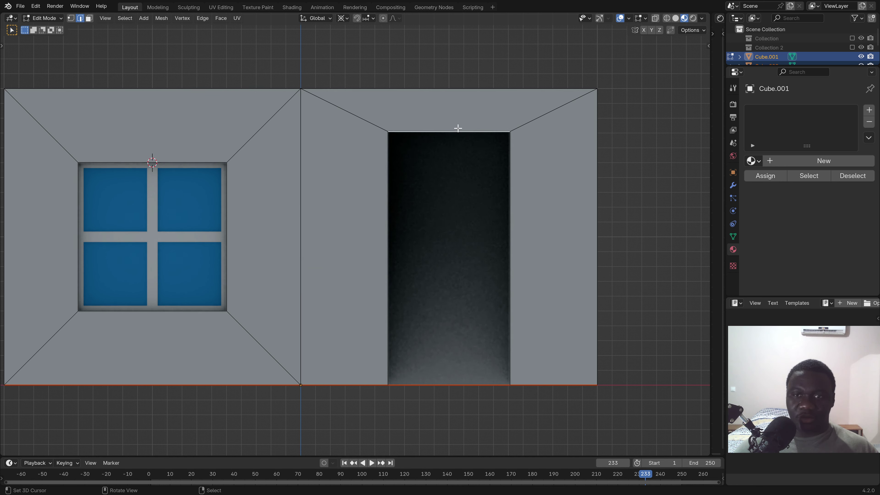
type("sz")
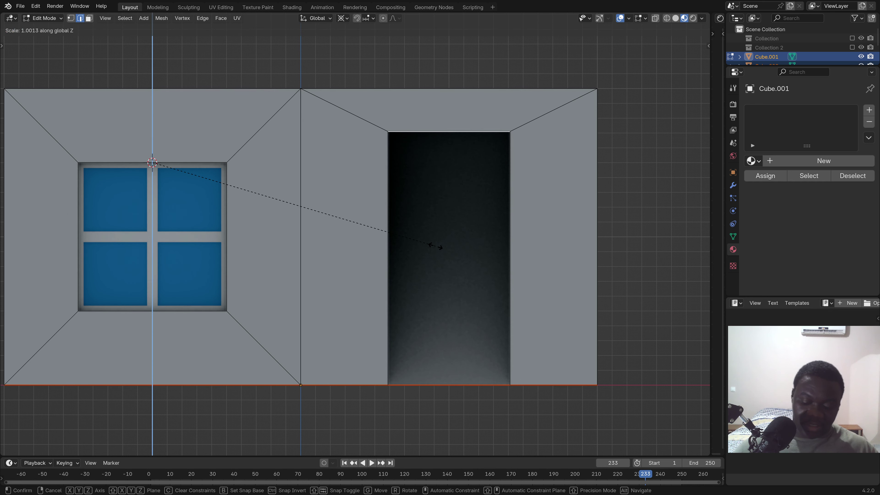
type("0")
key("Return")
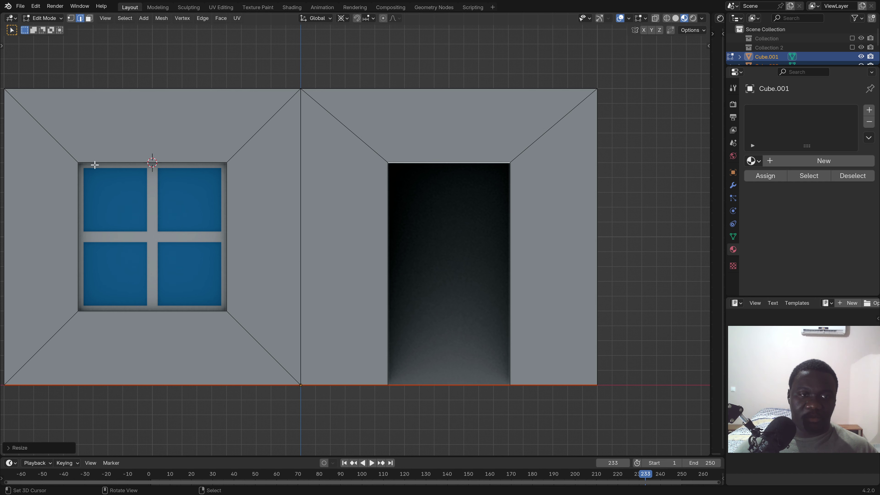
scroll(324, 280, "down", 2)
scroll(298, 308, "up", 1)
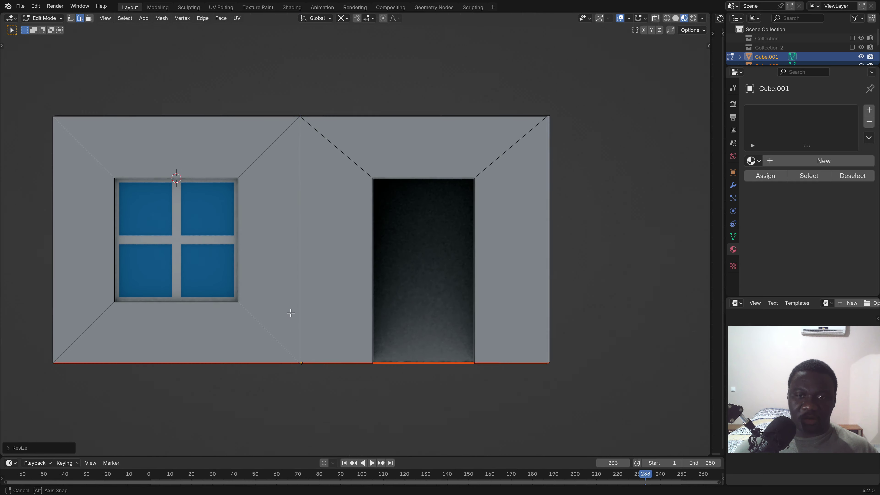
mouse_move(292, 313)
middle_mouse_down()
mouse_move(325, 329)
mouse_move(288, 314)
mouse_move(304, 315)
mouse_move(301, 338)
mouse_move(300, 314)
mouse_move(329, 326)
mouse_move(217, 309)
mouse_move(301, 292)
middle_mouse_up()
scroll(275, 321, "down", 6)
scroll(301, 293, "up", 5)
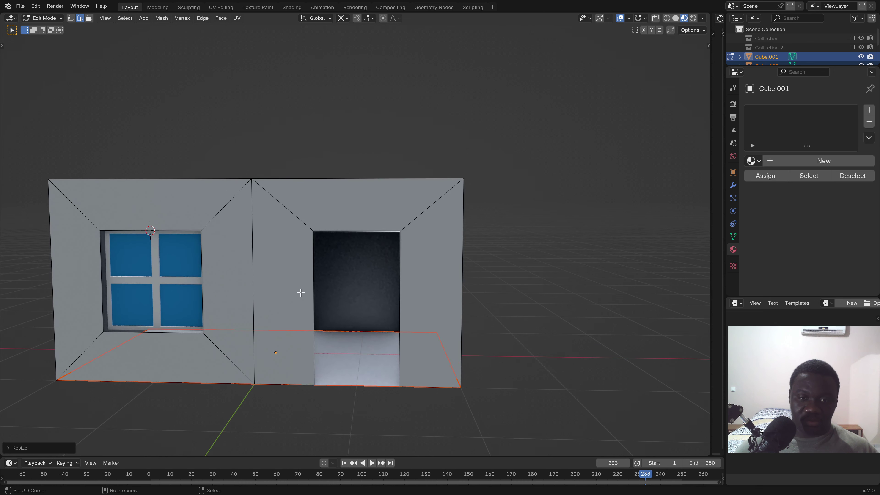
- Select both door side edges in front orthographic view and try an X scale, cancelled
left_click(313, 271)
left_click(401, 278, "shift")
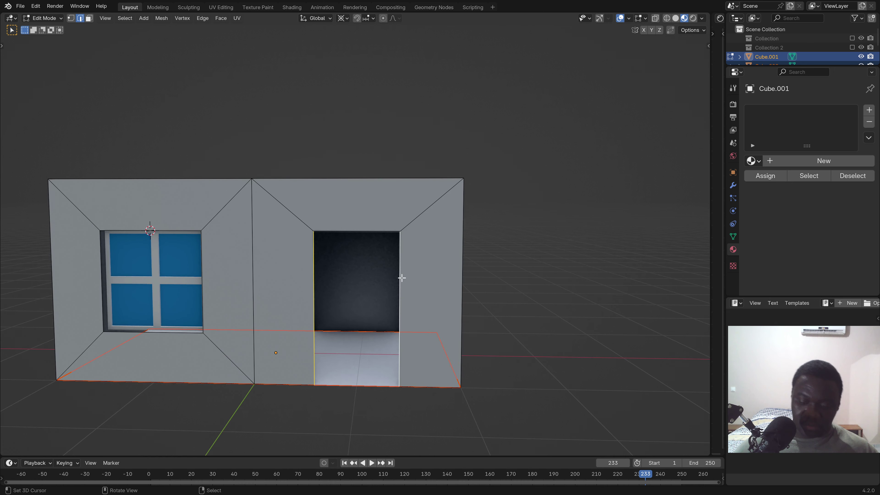
key("KP_1")
key("KP_5")
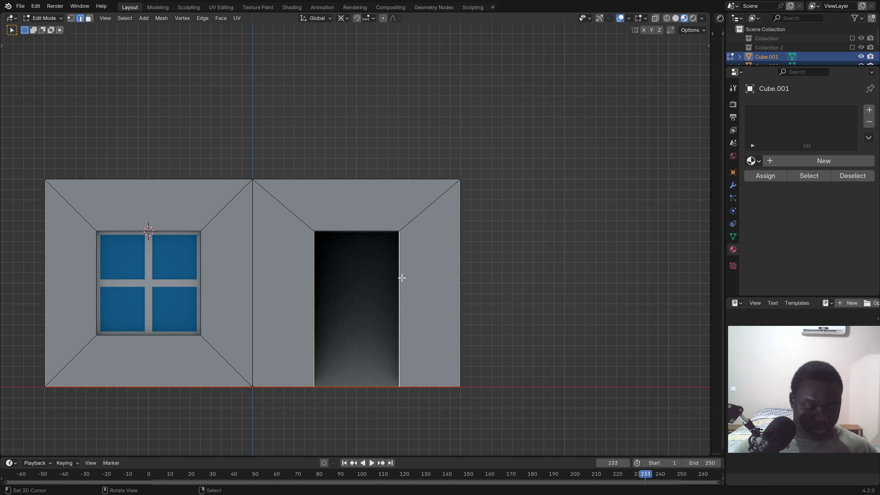
key("s")
key("x")
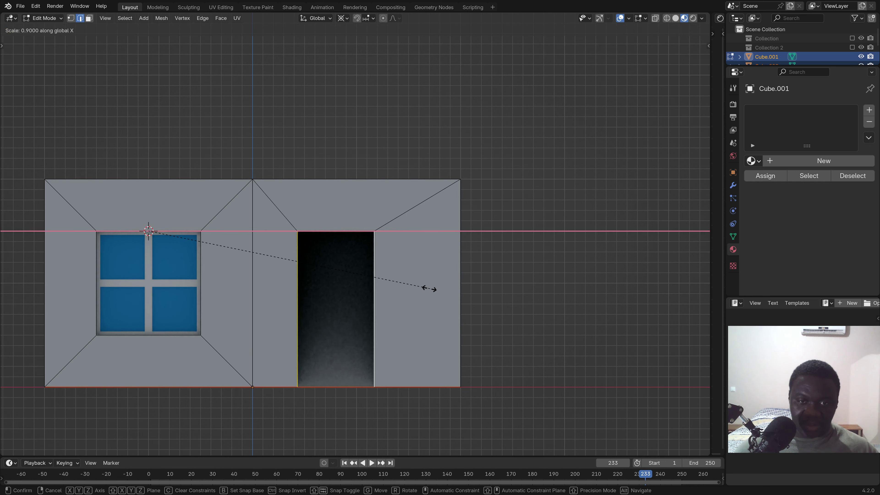
key("Escape")
scroll(402, 299, "up", 1)
scroll(122, 190, "up", 1)
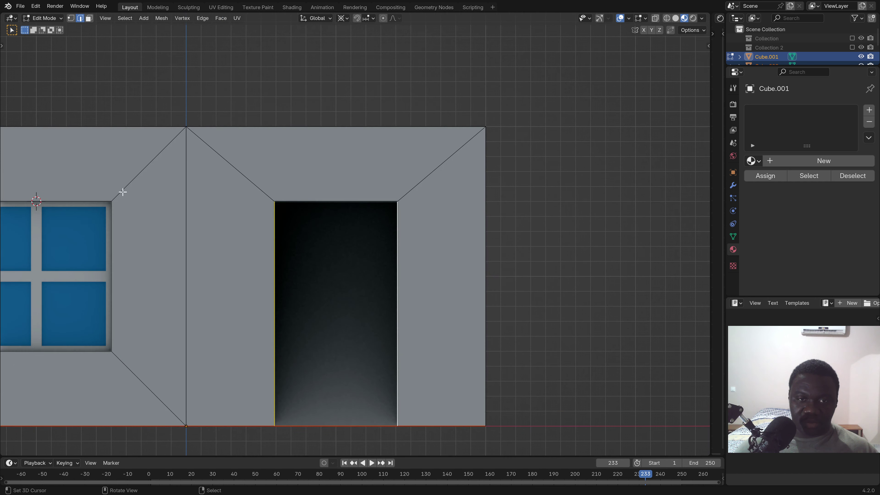
- Try scaling the door edges around the Active Element pivot, then cancel
left_click(342, 18)
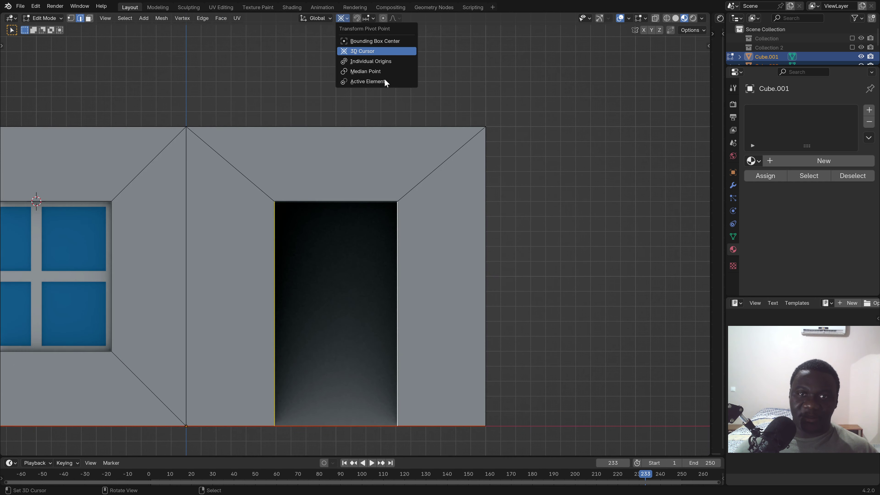
left_click(361, 80)
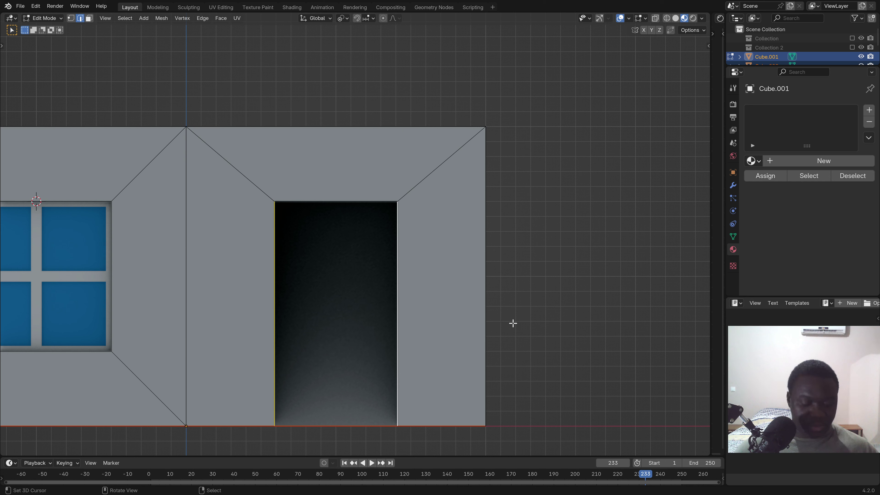
key("s")
key("x")
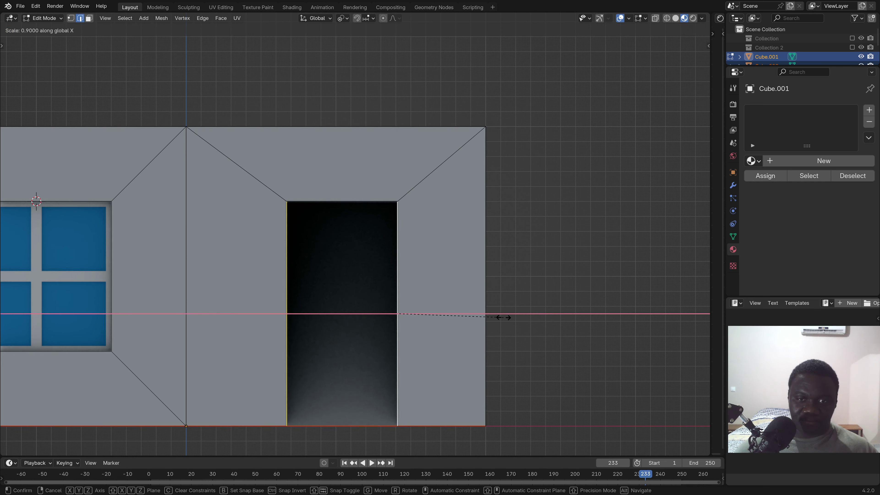
key("Escape")
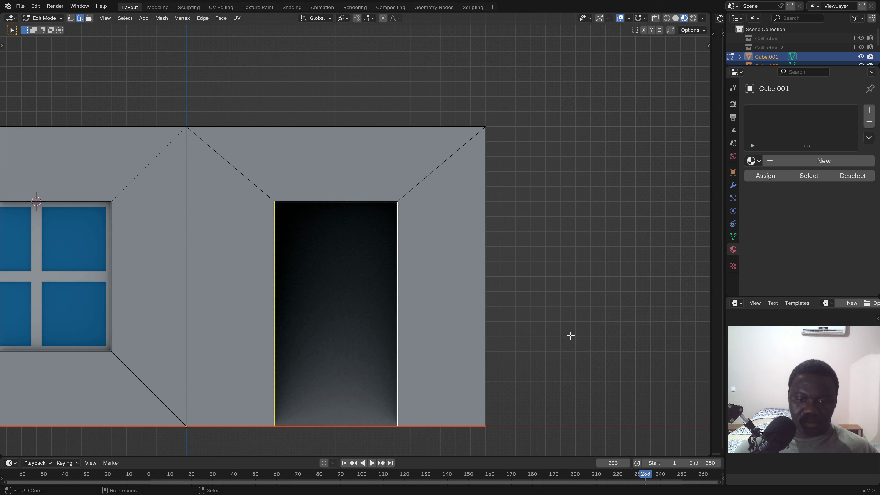
left_click(274, 238, "shift")
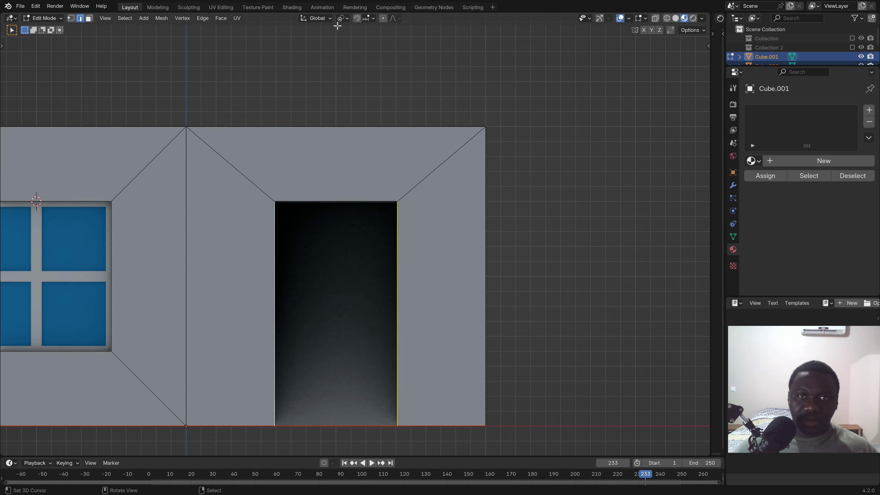
- With the pivot at Median Point, scale the door sides evenly inward along X
left_click(343, 19)
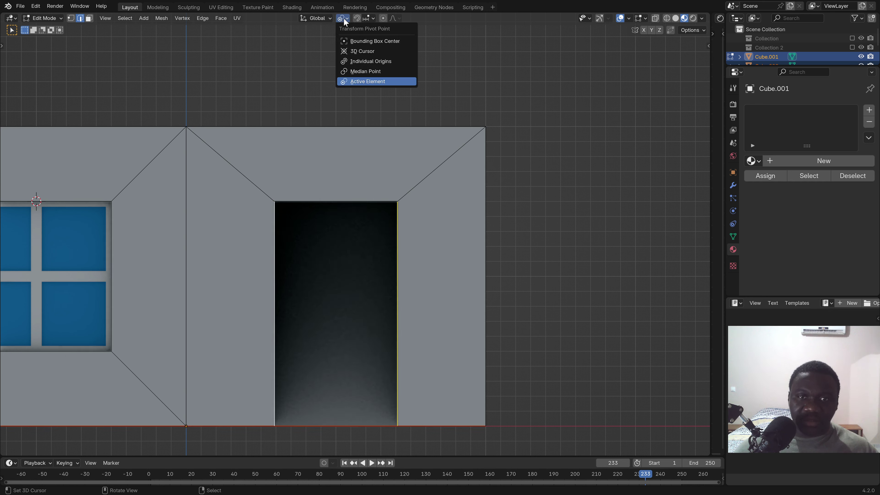
left_click(374, 71)
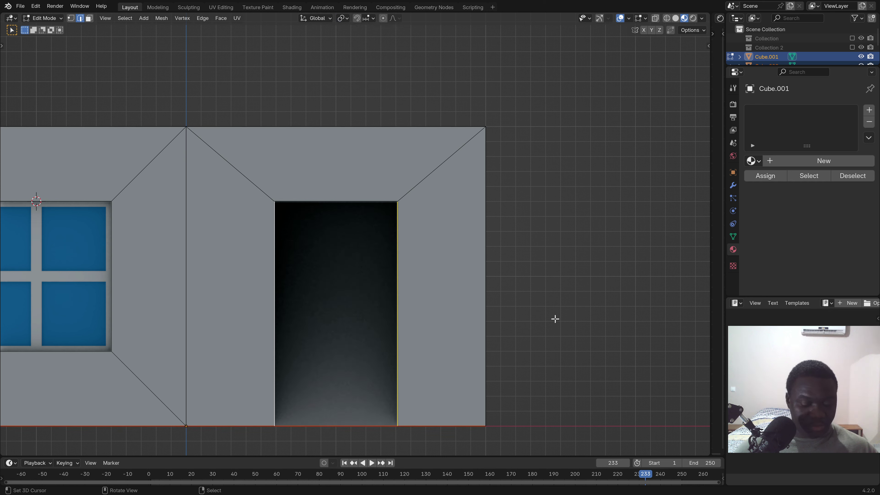
key("s")
key("x")
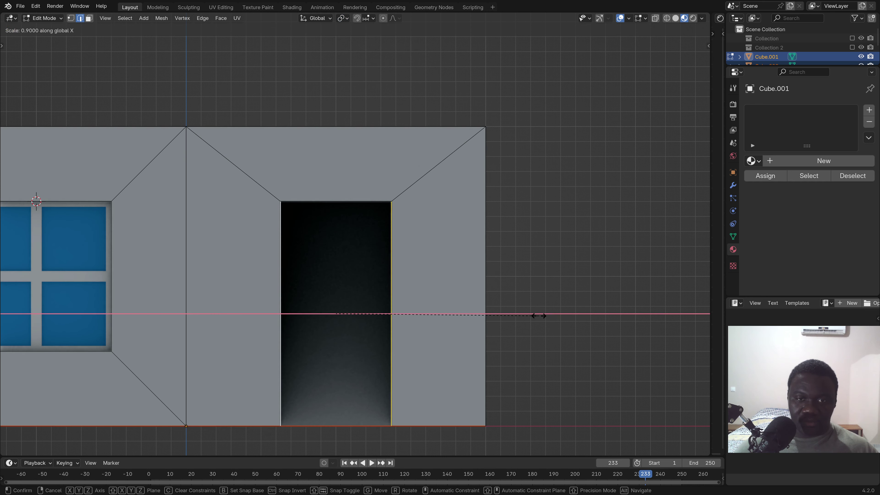
left_click(521, 314)
scroll(338, 321, "down", 3)
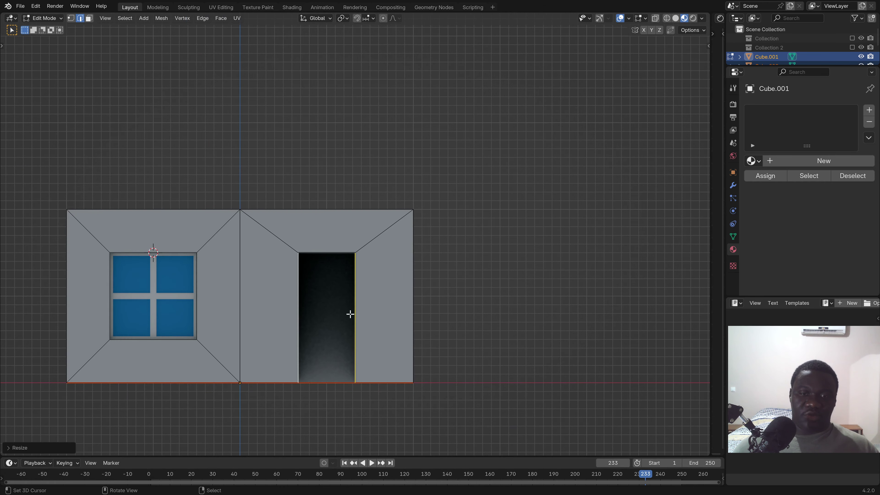
mouse_move(350, 314)
middle_mouse_down()
mouse_move(318, 307)
mouse_move(353, 318)
mouse_move(346, 321)
mouse_move(414, 305)
mouse_move(377, 354)
mouse_move(390, 311)
mouse_move(295, 293)
mouse_move(310, 315)
mouse_move(389, 314)
mouse_move(422, 304)
mouse_move(416, 333)
mouse_move(415, 313)
middle_mouse_up()
- Select the two top faces of the walls and dissolve them into one face
scroll(353, 318, "down", 2)
left_click(90, 19)
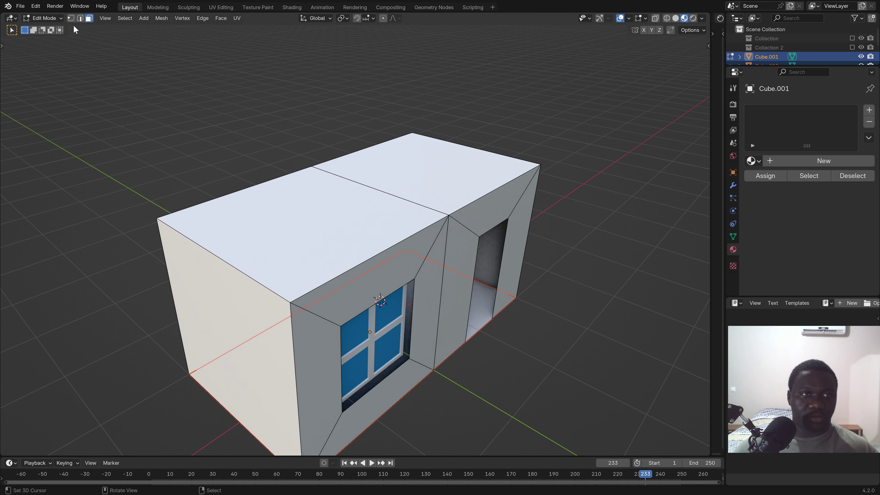
left_click(449, 180)
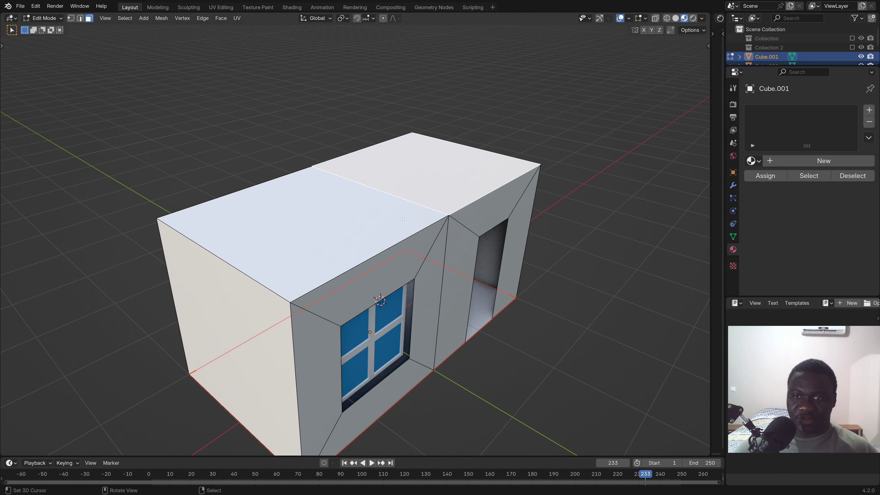
middle_click_drag(310, 248, 351, 220)
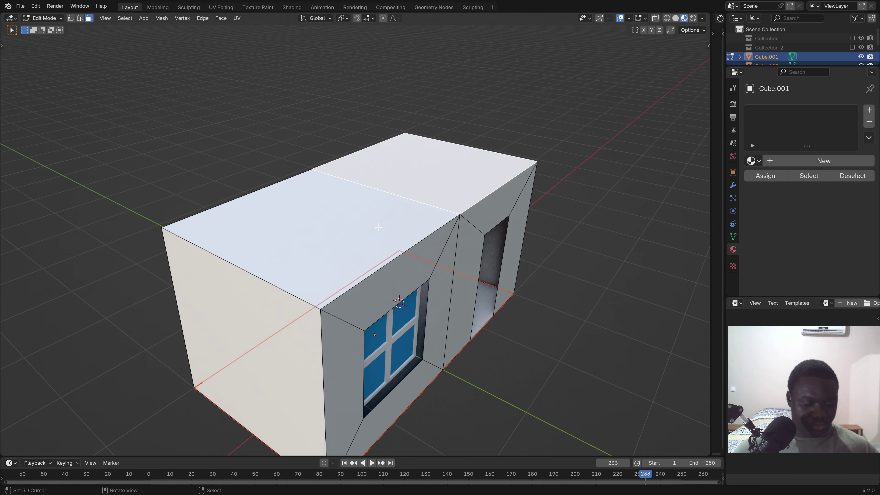
left_click(366, 211, "shift")
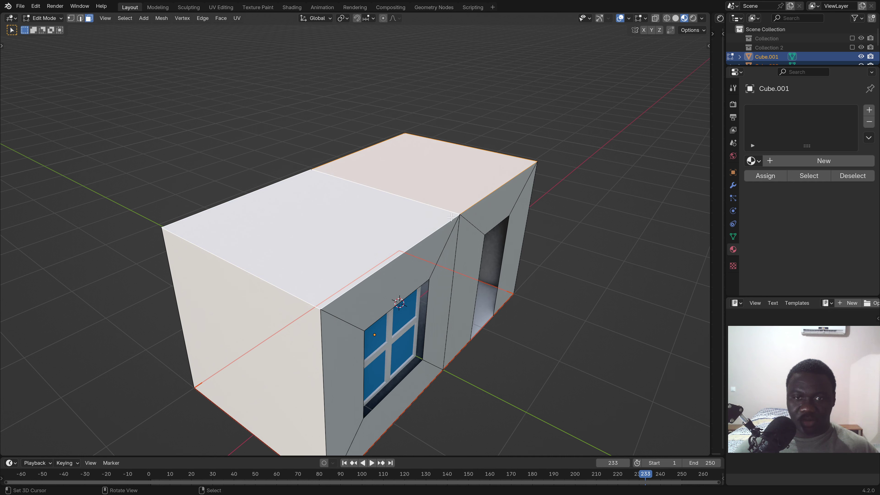
key("x")
left_click(449, 215)
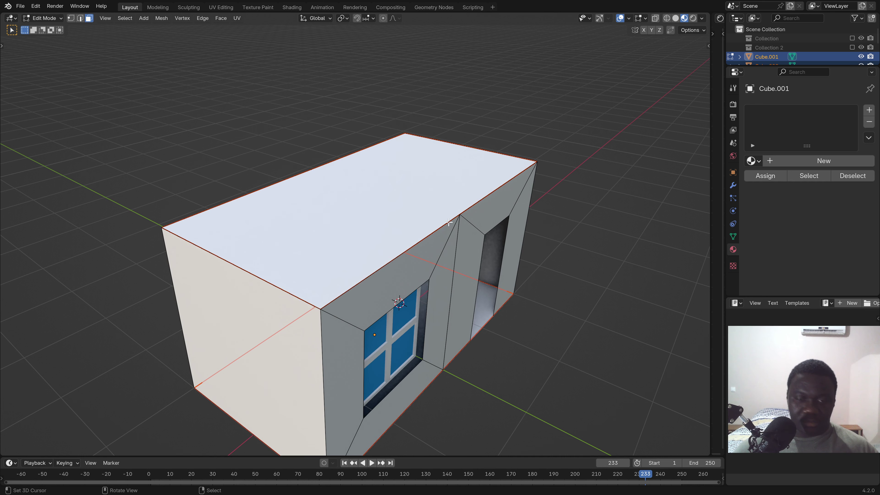
- Back in Object Mode, select the floor object and hide it
key("Tab")
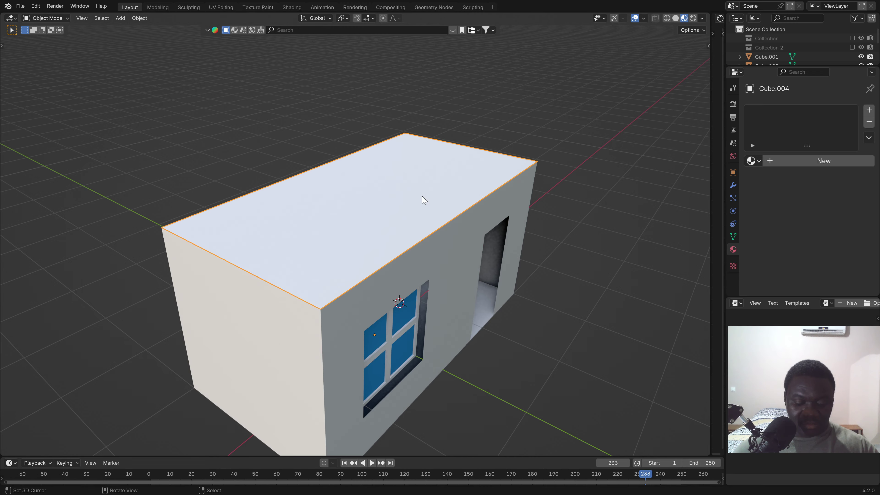
mouse_move(395, 300)
middle_mouse_down()
mouse_move(403, 318)
mouse_move(444, 311)
mouse_move(474, 361)
middle_mouse_up()
left_click(405, 314)
key("h")
- Select the wall object and inspect its mesh from above in Edit Mode
left_click(474, 373)
key("Tab")
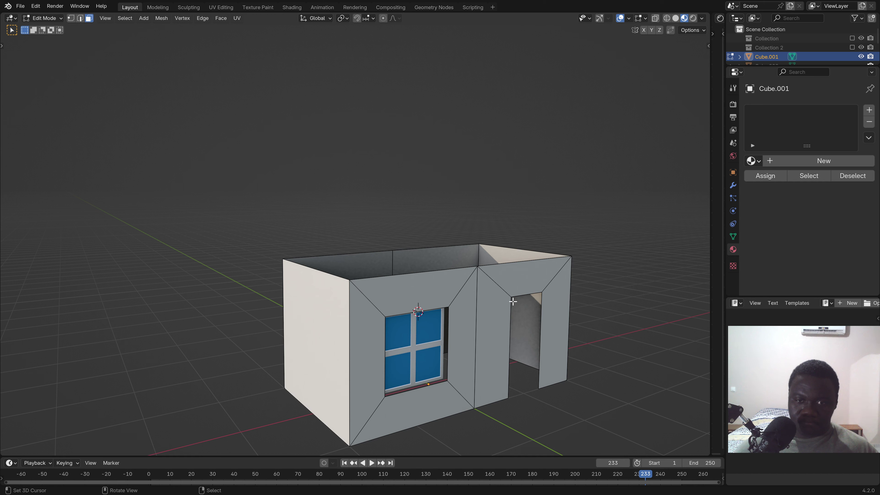
mouse_move(414, 338)
middle_mouse_down()
mouse_move(399, 352)
mouse_move(430, 274)
middle_mouse_up()
scroll(399, 354, "up", 2)
scroll(430, 274, "down", 2)
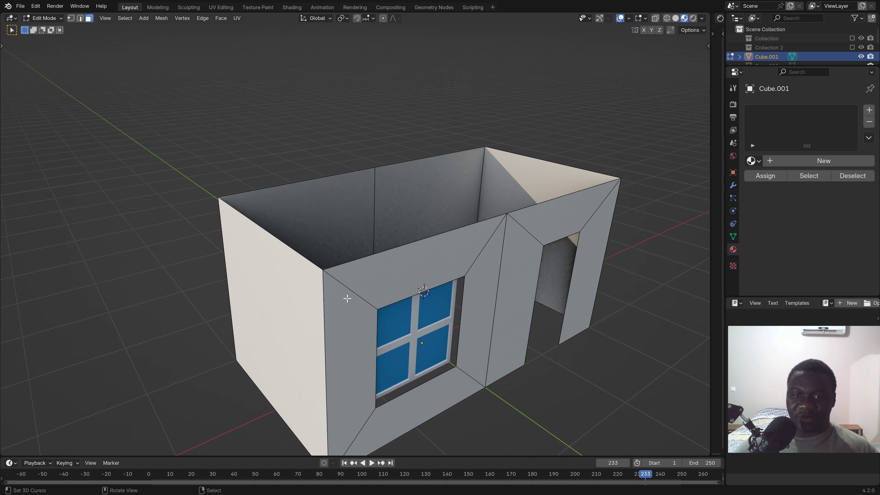
mouse_move(344, 295)
middle_mouse_down()
mouse_move(354, 305)
mouse_move(353, 334)
mouse_move(334, 305)
mouse_move(353, 305)
middle_mouse_up()
scroll(353, 305, "up", 3)
scroll(334, 305, "down", 3)
key("Tab")
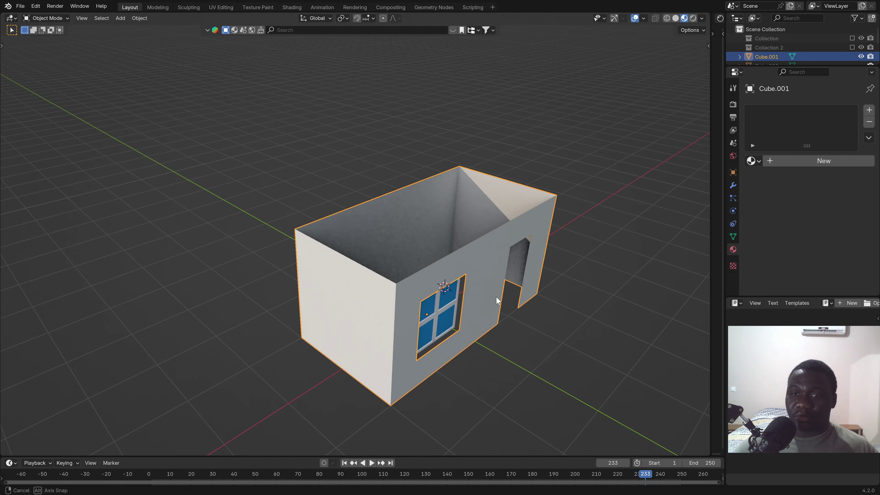
- Add a centred loop cut across each side wall of the wall mesh
key("Tab")
mouse_move(474, 266)
middle_mouse_down()
mouse_move(407, 258)
mouse_move(331, 291)
mouse_move(385, 289)
mouse_move(237, 355)
middle_mouse_up()
key("ctrl+r")
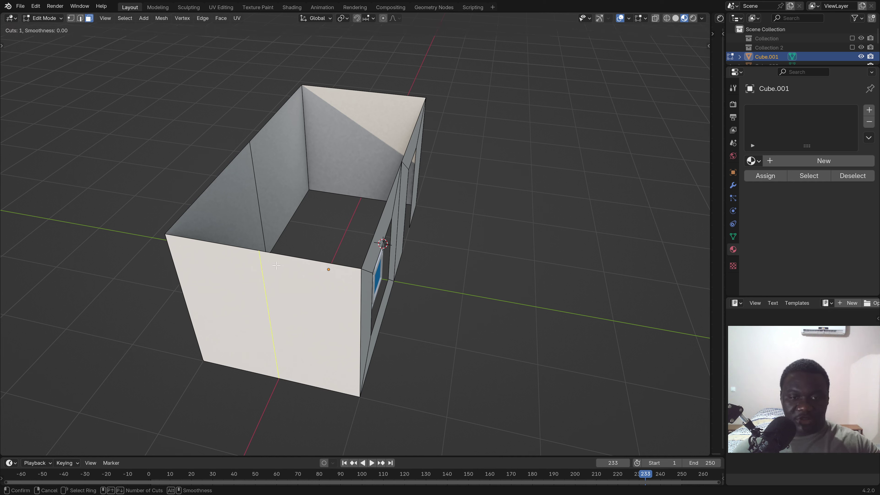
left_click(276, 260)
right_click(277, 259)
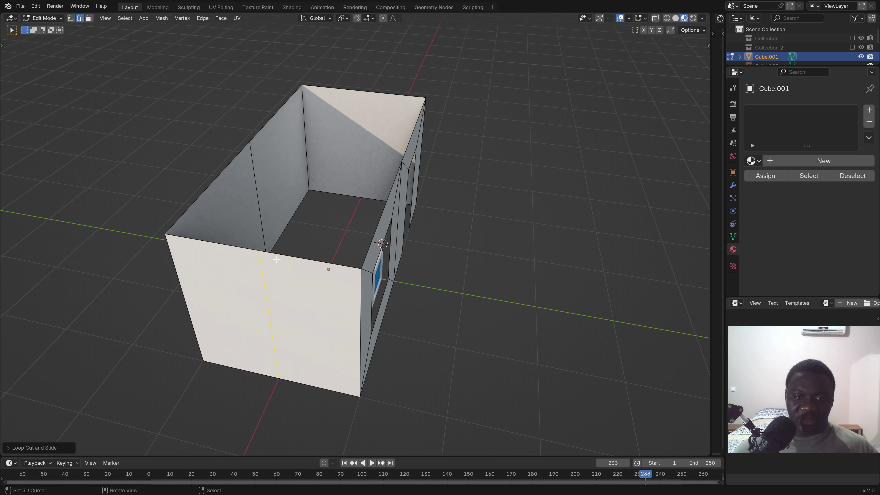
key("ctrl+r")
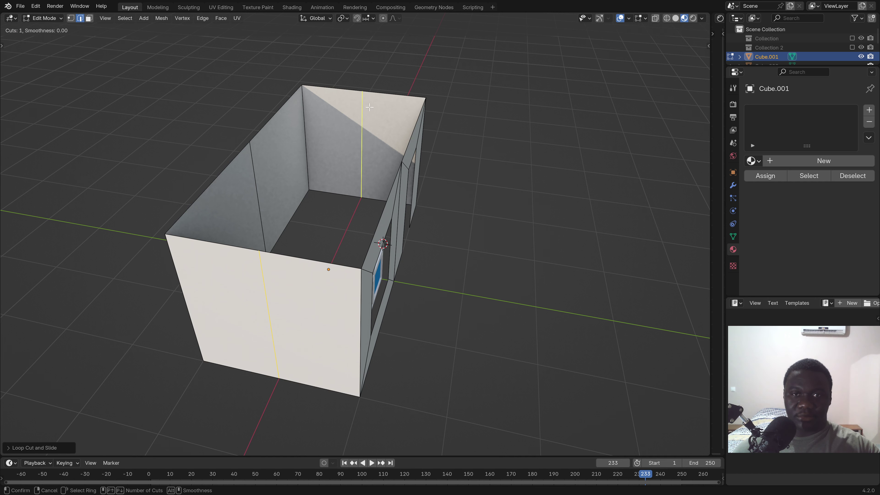
left_click(370, 107)
right_click(346, 154)
- Select the back half of the walls and delete those faces
mouse_move(346, 154)
middle_mouse_down()
mouse_move(234, 173)
mouse_move(269, 172)
mouse_move(261, 176)
middle_mouse_up()
left_click(234, 172)
key("ctrl+KP_Add")
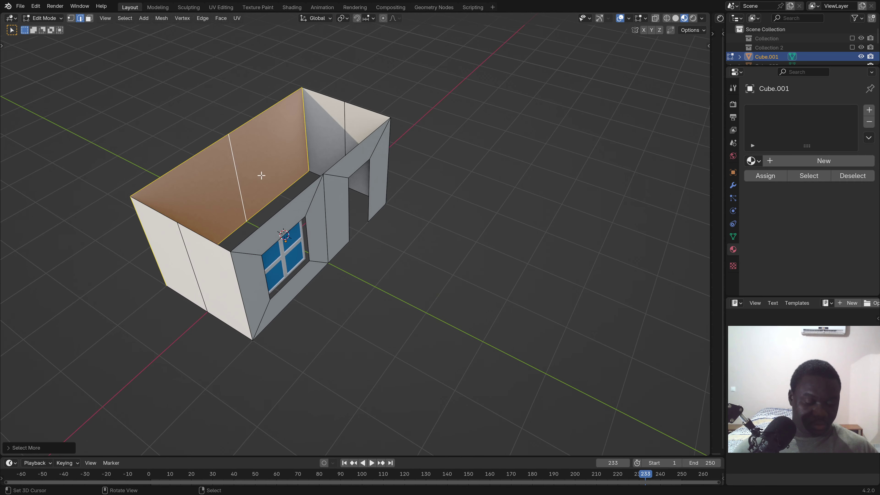
key("x")
key("Escape")
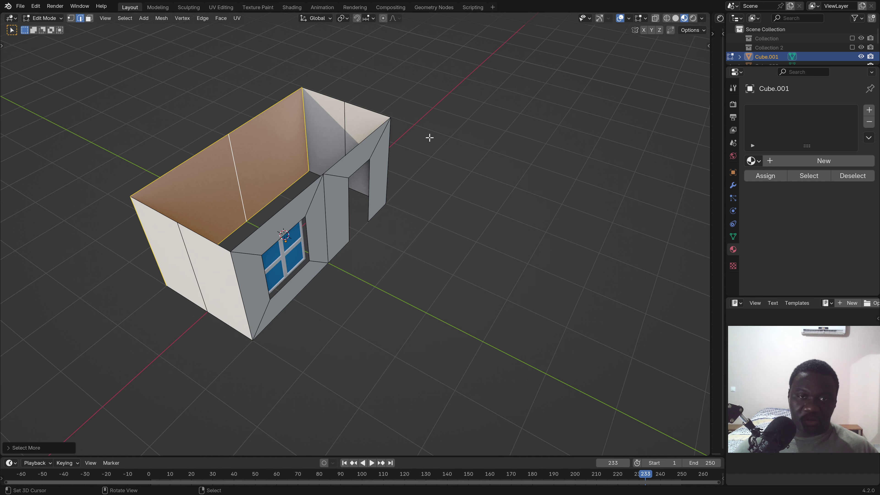
key("x")
left_click(440, 146)
mouse_move(270, 216)
middle_mouse_down()
mouse_move(271, 203)
mouse_move(335, 203)
middle_mouse_up()
key("Tab")
- Add a Mirror modifier to Cube.001 and switch its axis from X to Y
middle_click_drag(416, 183, 418, 198)
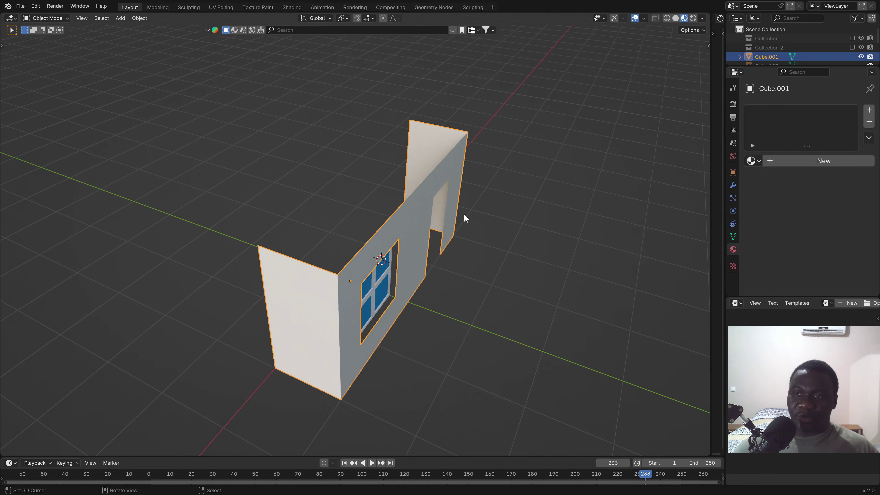
left_click(733, 185)
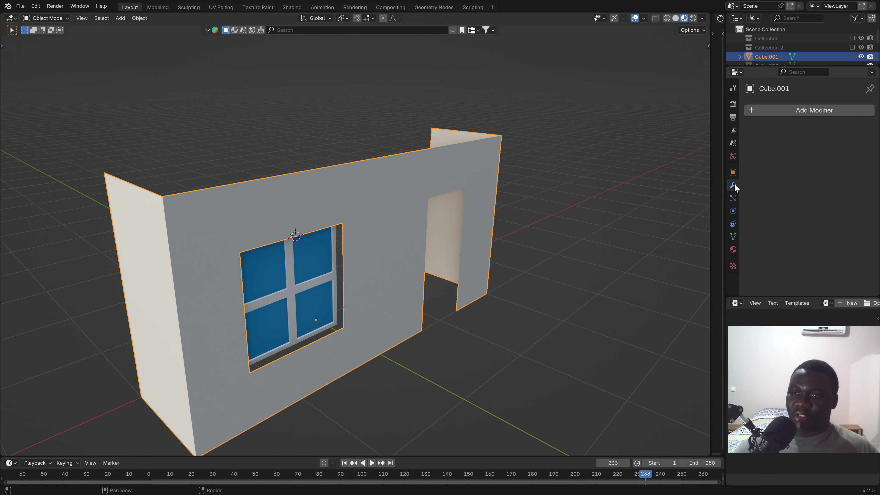
left_click(773, 111)
left_click(746, 113)
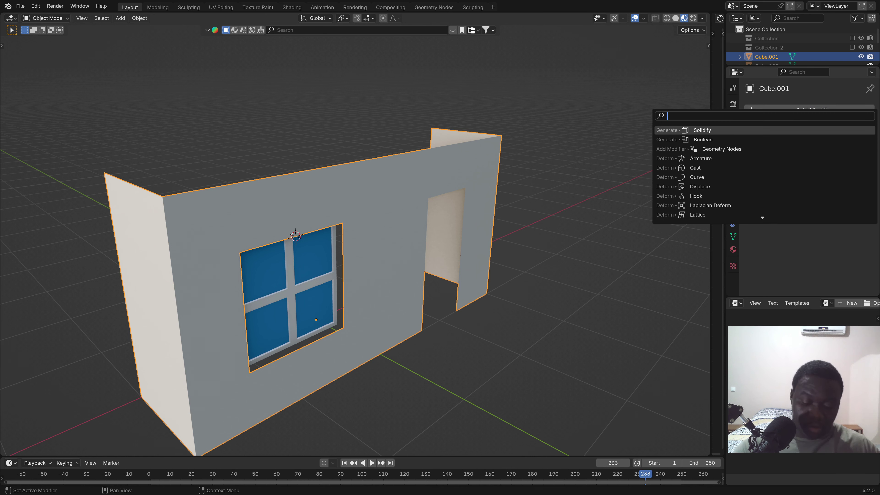
type("mirr")
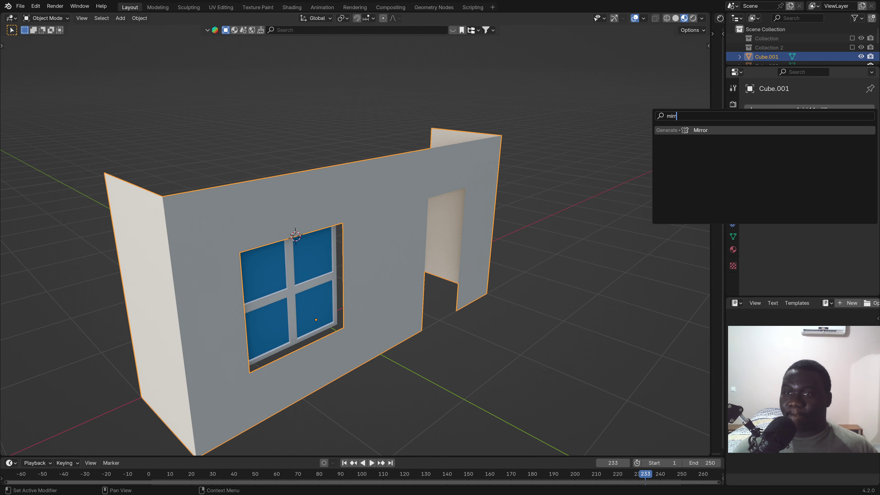
key("Return")
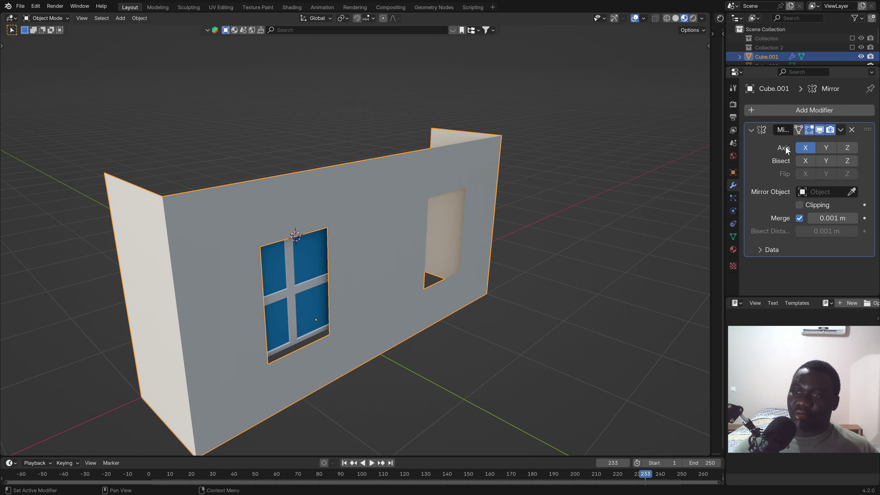
mouse_move(428, 246)
middle_mouse_down()
mouse_move(315, 291)
mouse_move(341, 295)
mouse_move(655, 219)
middle_mouse_up()
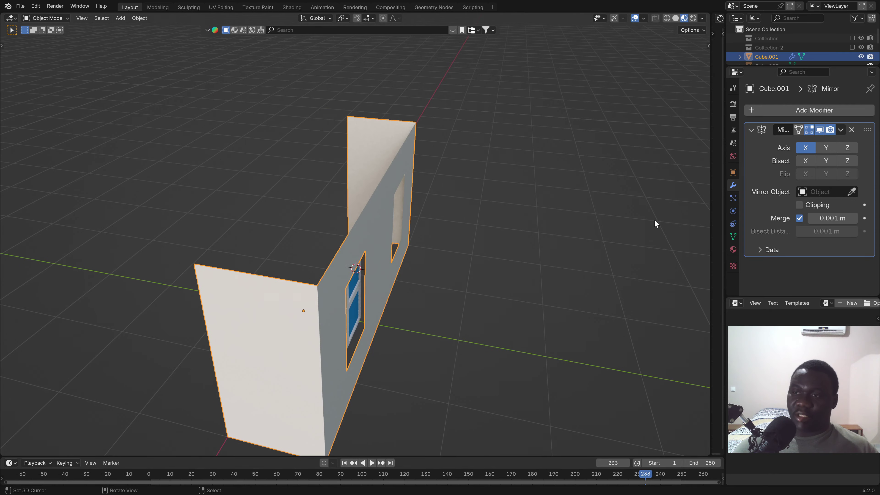
left_click(826, 148)
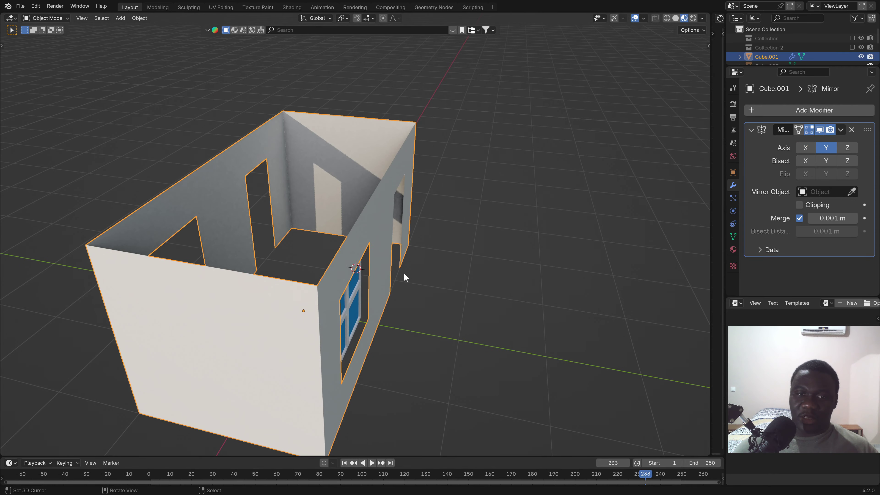
mouse_move(403, 273)
middle_mouse_down()
mouse_move(381, 282)
mouse_move(247, 260)
mouse_move(331, 256)
mouse_move(350, 284)
middle_mouse_up()
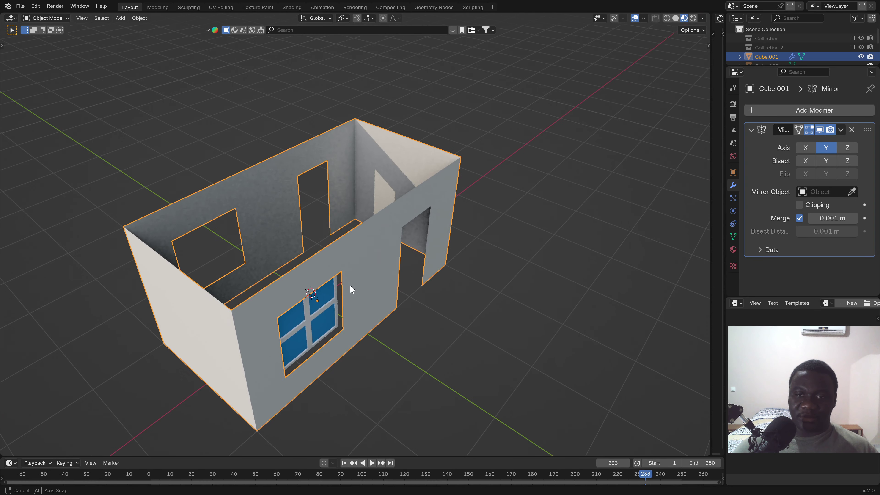
- Give the walls a Solidify modifier 0.22 m thick with Even Thickness enabled
left_click(756, 129)
left_click(778, 108)
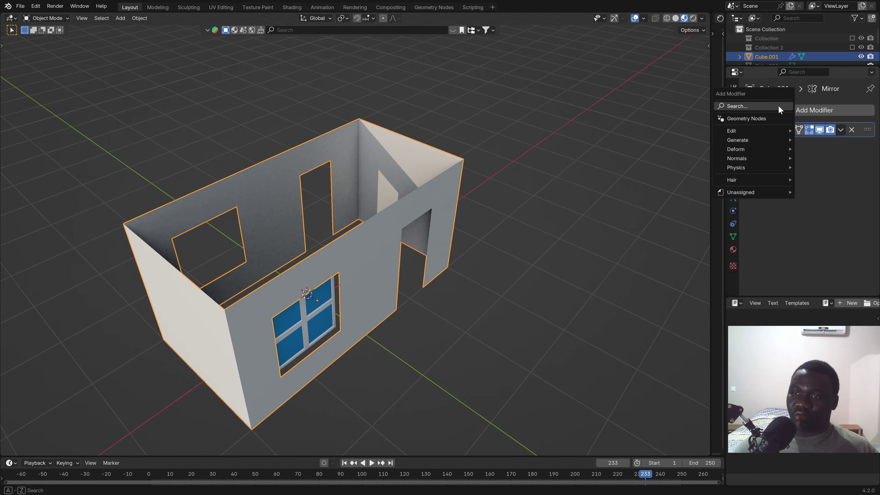
left_click(759, 108)
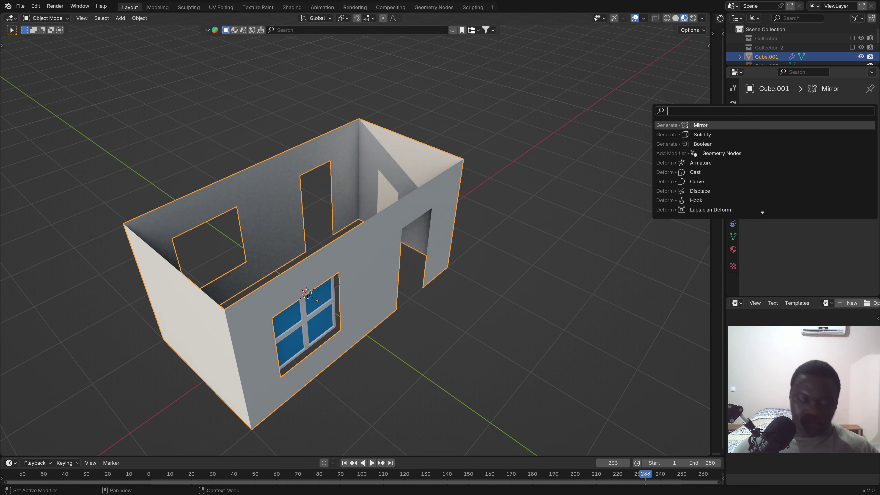
type("soli")
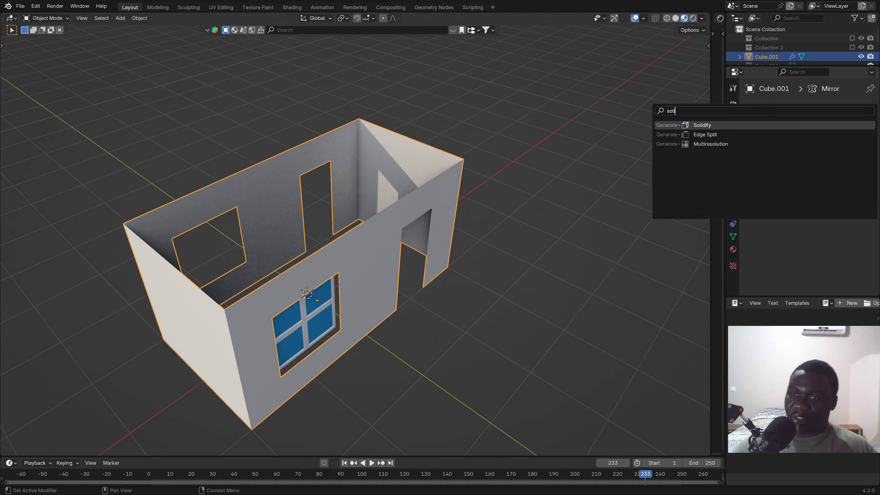
left_click(722, 125)
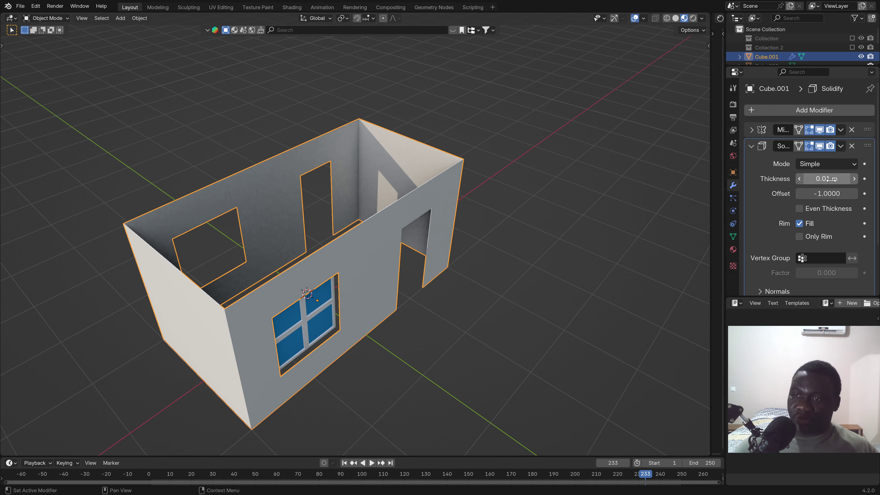
left_click_drag(827, 179, 845, 178)
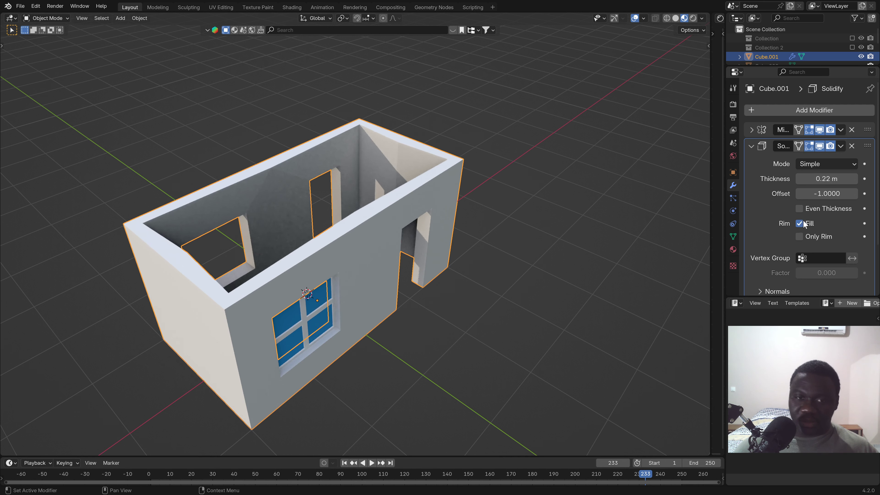
left_click(802, 210)
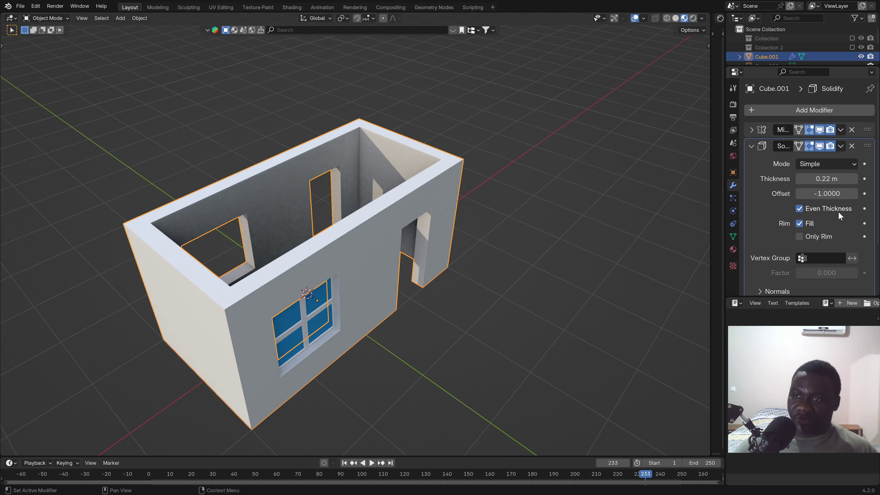
mouse_move(347, 264)
middle_mouse_down()
mouse_move(235, 254)
mouse_move(157, 232)
mouse_move(159, 222)
mouse_move(197, 217)
mouse_move(325, 237)
mouse_move(378, 231)
mouse_move(336, 228)
mouse_move(287, 242)
mouse_move(182, 232)
mouse_move(157, 247)
mouse_move(395, 219)
mouse_move(322, 220)
mouse_move(422, 176)
mouse_move(436, 190)
mouse_move(427, 221)
mouse_move(421, 215)
middle_mouse_up()
scroll(258, 171, "down", 5)
mouse_move(258, 171)
middle_mouse_down()
mouse_move(298, 203)
mouse_move(387, 184)
mouse_move(413, 153)
mouse_move(491, 196)
mouse_move(363, 165)
mouse_move(330, 166)
mouse_move(412, 181)
mouse_move(449, 167)
middle_mouse_up()
left_click(751, 147)
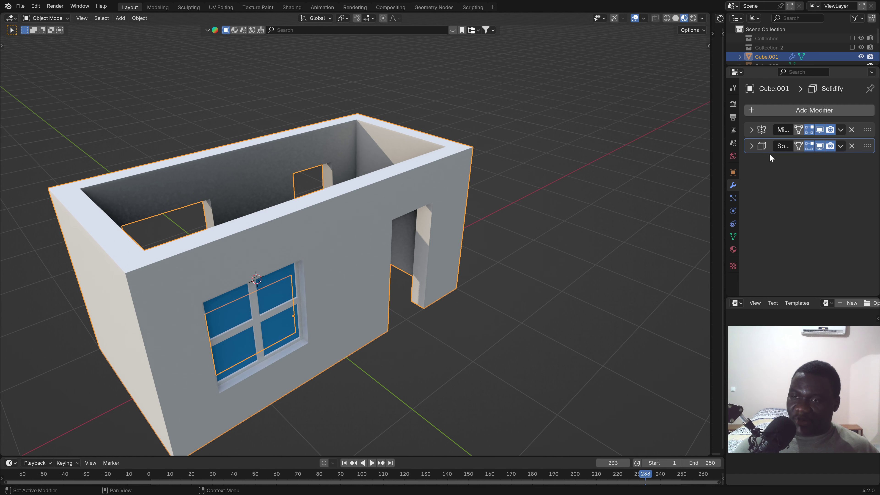
- Change the Solidify thickness of the walls to 0.2 m
middle_click_drag(359, 223, 373, 240)
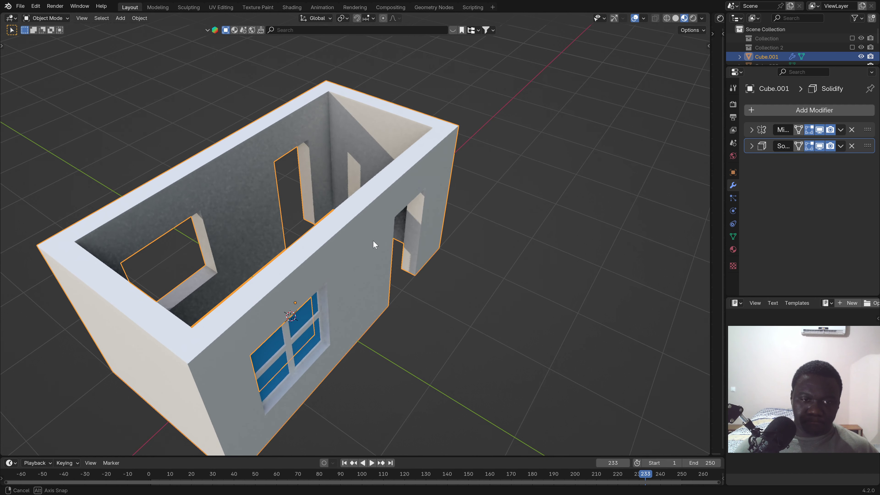
left_click(752, 147)
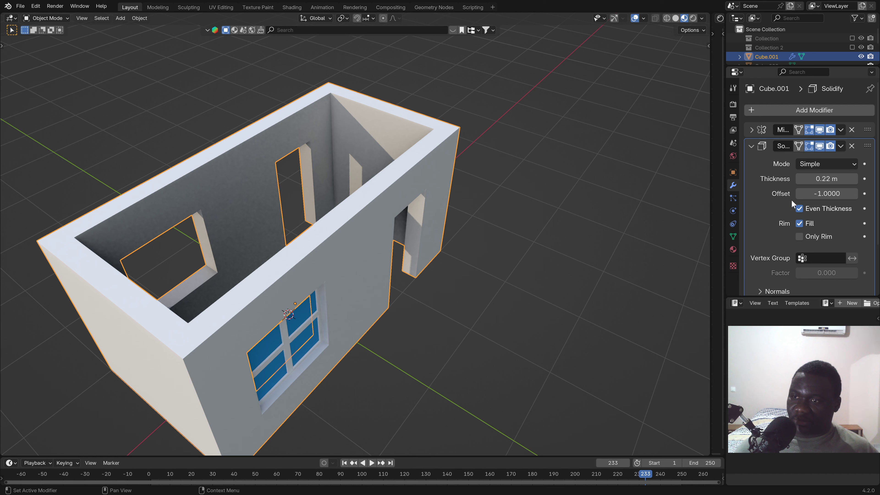
left_click(827, 178)
key("BackSpace")
type(".2")
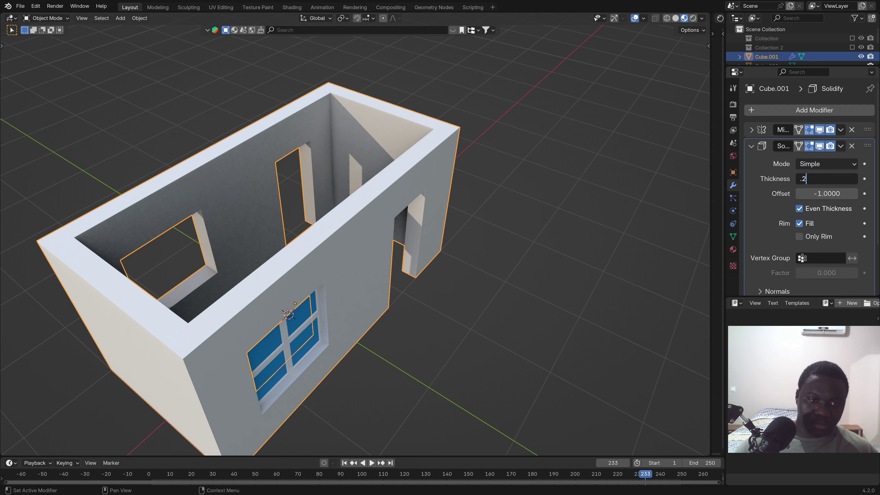
key("Return")
mouse_move(374, 278)
middle_mouse_down()
mouse_move(347, 203)
mouse_move(544, 189)
middle_mouse_up()
left_click(752, 146)
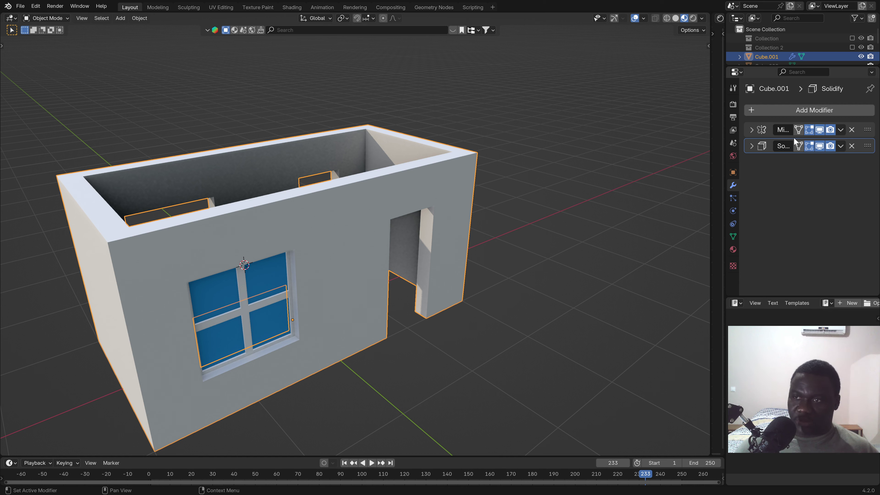
- Apply the Mirror and Solidify modifiers, then undo both applies
left_click(751, 131)
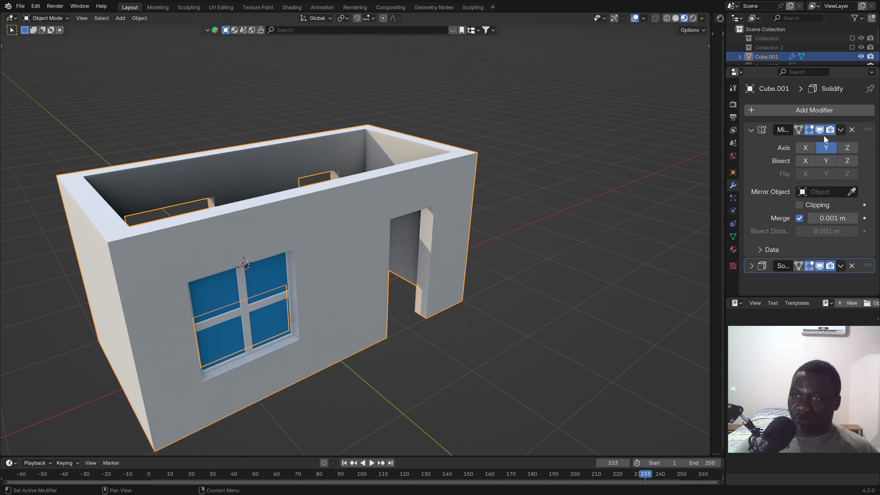
left_click(842, 130)
left_click(806, 141)
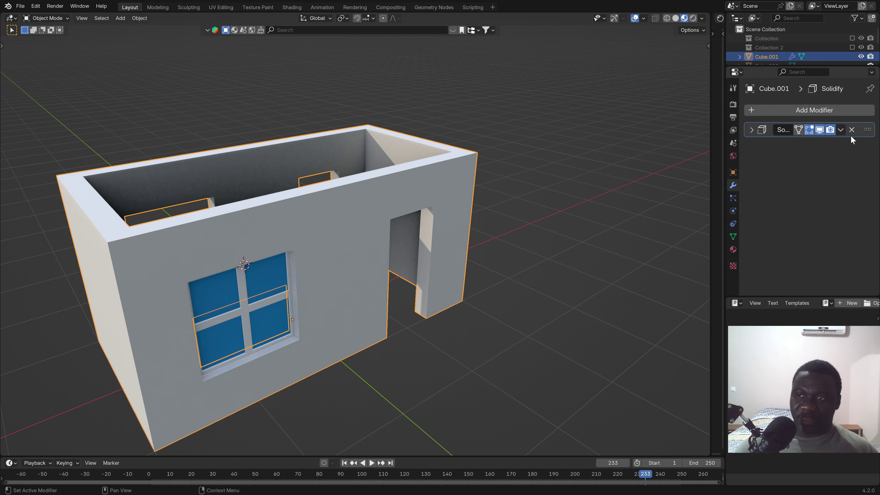
left_click(841, 130)
left_click(797, 145)
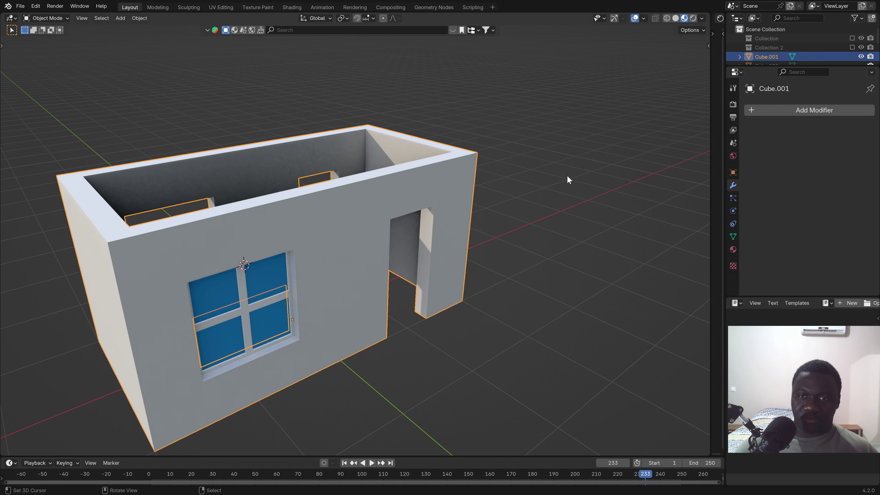
mouse_move(567, 175)
middle_mouse_down()
mouse_move(299, 240)
mouse_move(319, 283)
mouse_move(338, 274)
mouse_move(343, 284)
middle_mouse_up()
key("ctrl+z")
key("ctrl+z")
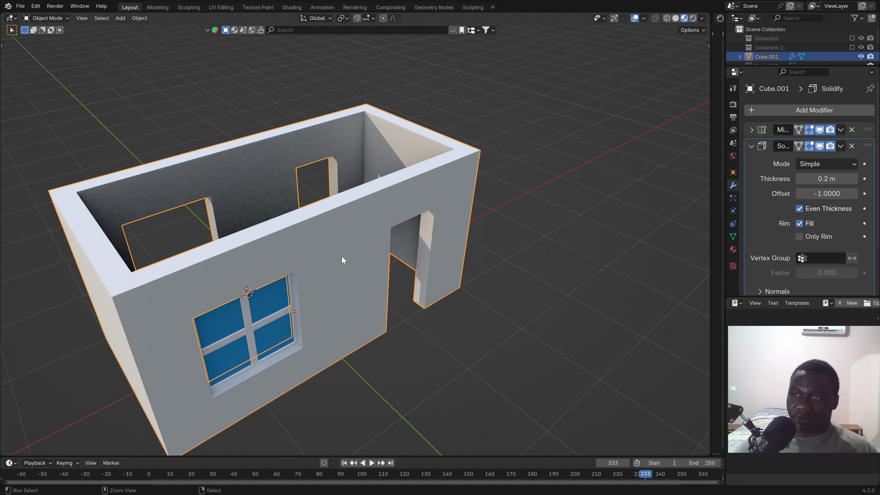
- Select the window and cancel a trial move, then select the wall object Cube.001
left_click(751, 146)
middle_click_drag(256, 322, 297, 320)
left_click(297, 324)
key("g")
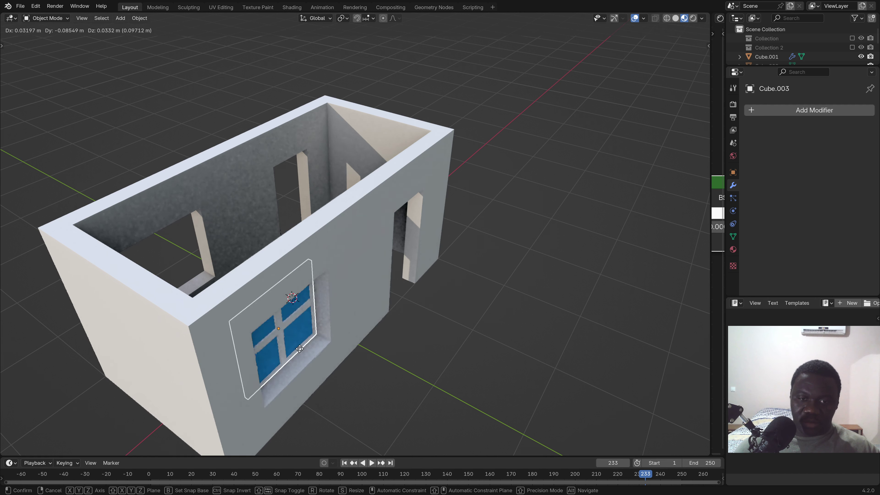
key("Escape")
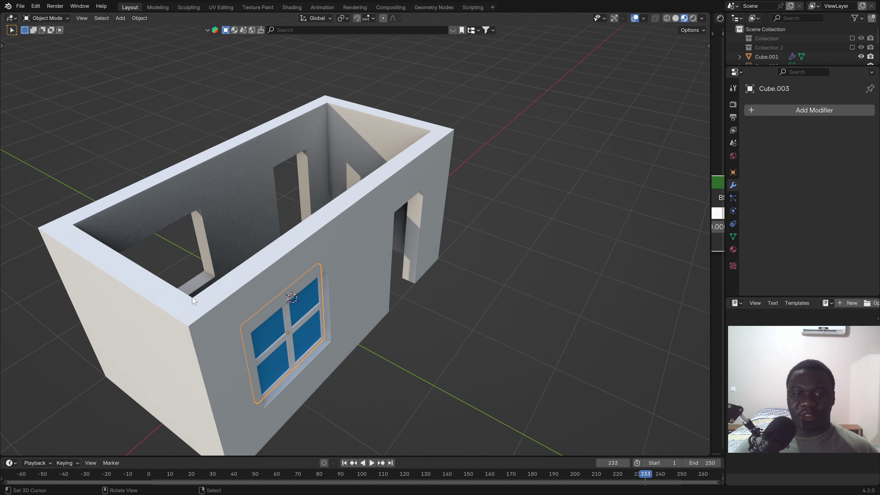
mouse_move(433, 293)
middle_mouse_down()
mouse_move(407, 285)
mouse_move(435, 221)
mouse_move(432, 291)
middle_mouse_up()
left_click(432, 291)
- Assign a single-user copy of the Door material to the walls and rename it Wall
left_click(733, 249)
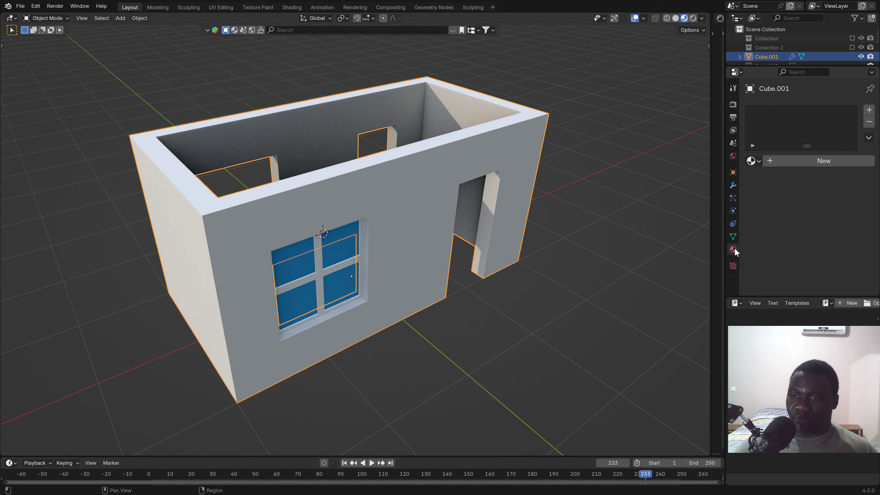
left_click(752, 161)
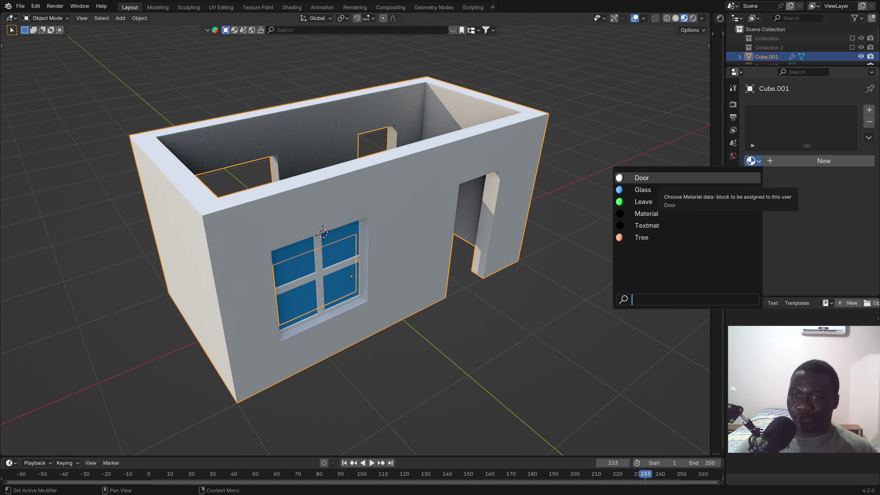
left_click(665, 178)
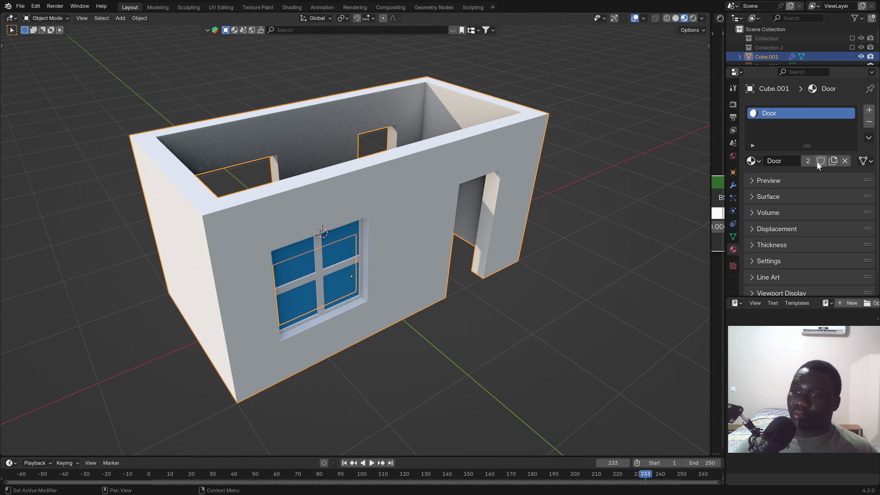
left_click(809, 160)
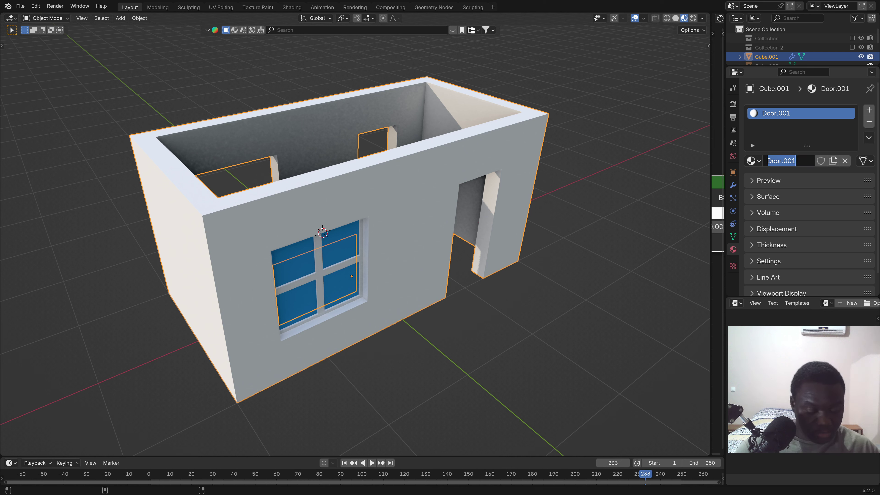
type("Wall")
key("Return")
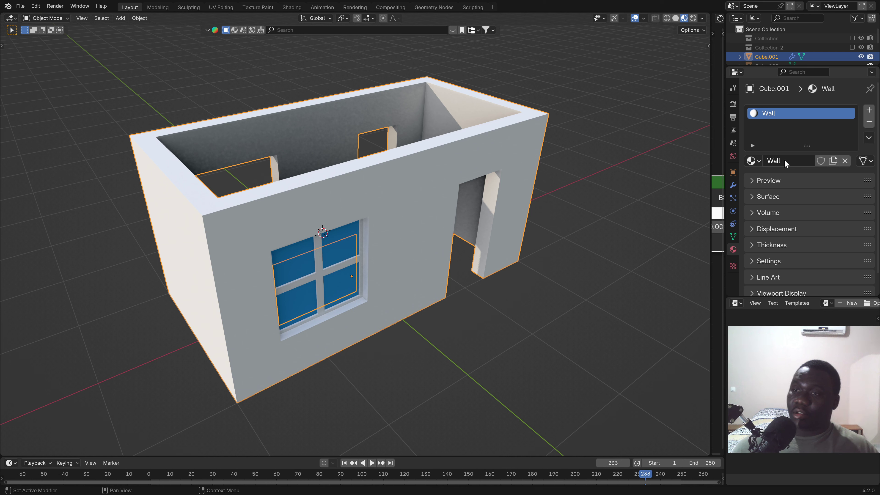
- Set the Wall surface colour to hue 0.060 and raise its saturation
left_click(759, 197)
left_click(819, 237)
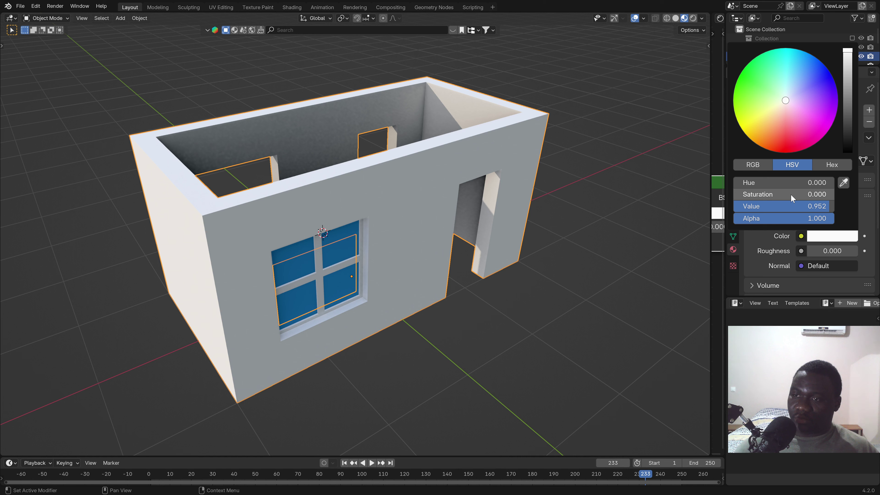
left_click(804, 184)
type(".06")
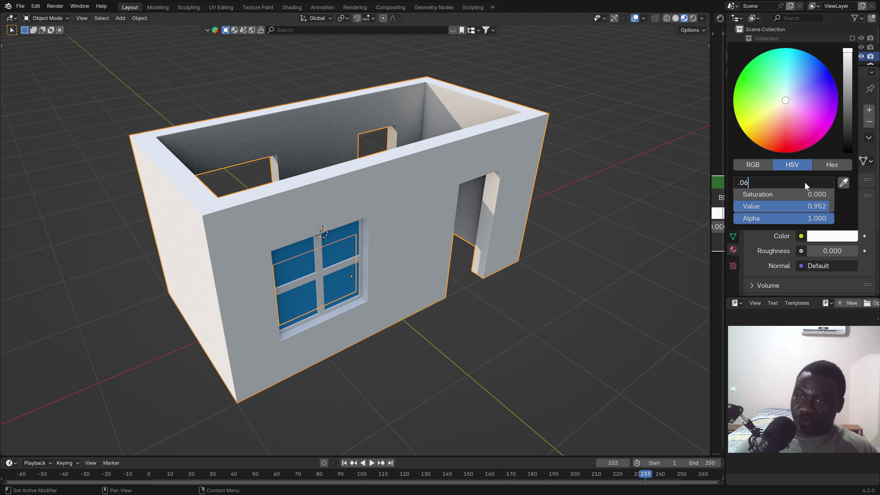
key("Return")
left_click_drag(807, 195, 832, 194)
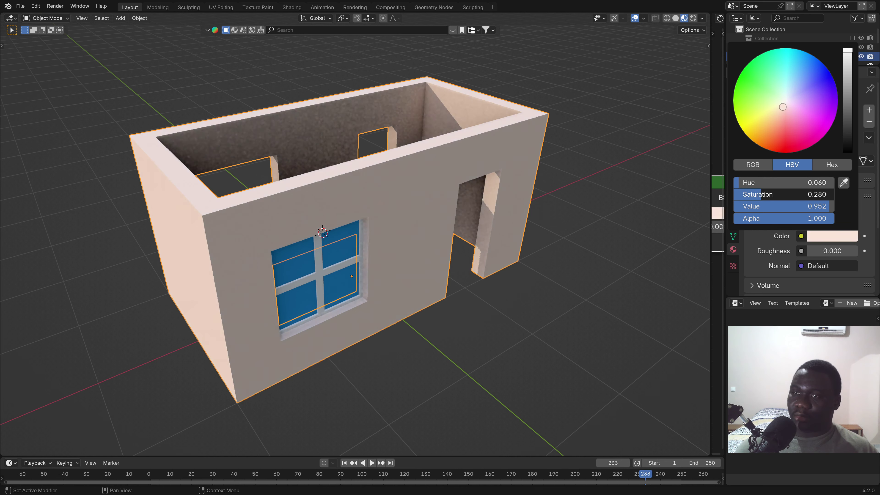
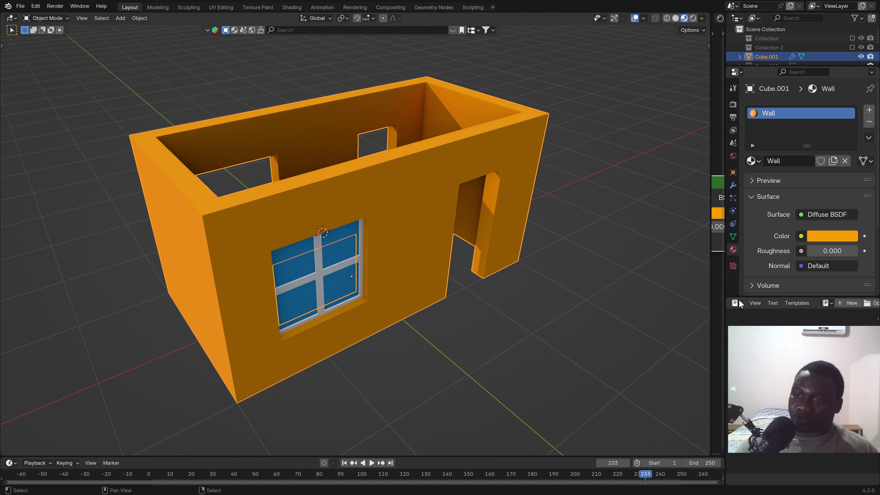
- Set the Wall material colour to hue 0.03, saturation 0.9, value 0.8
left_click(824, 237)
left_click(783, 183)
key("BackSpace")
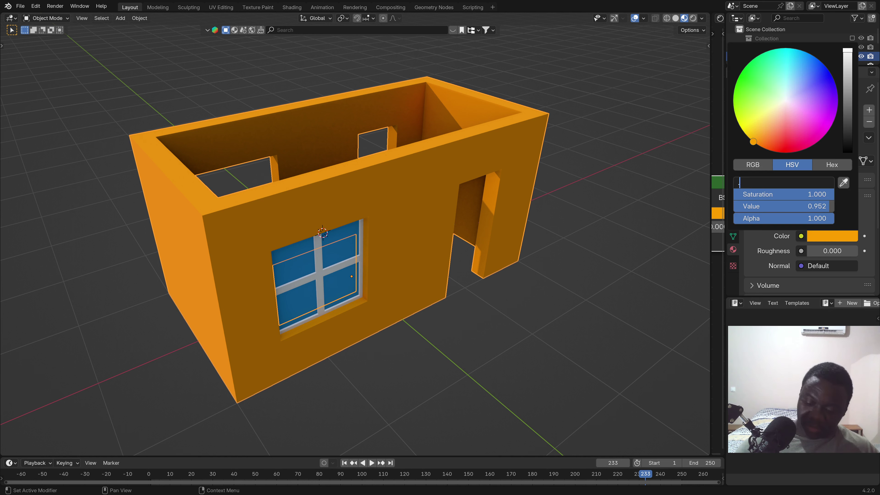
type("0.03")
key("Tab")
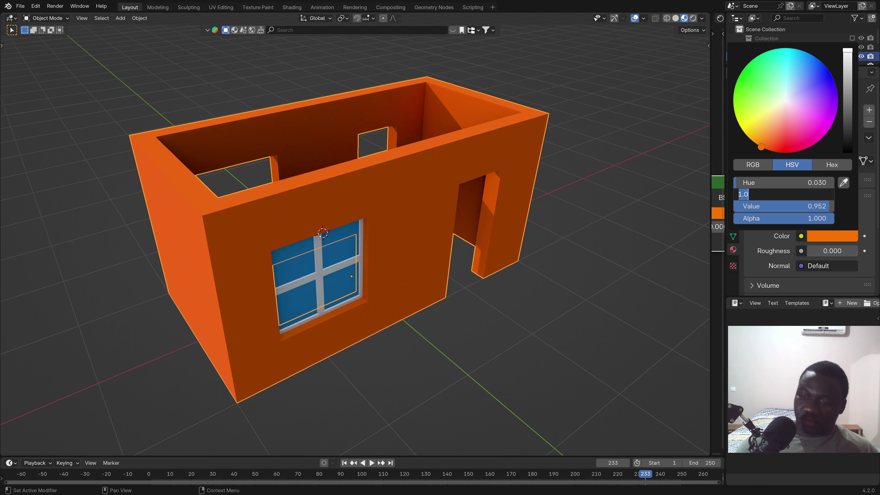
type("0.9")
key("Return")
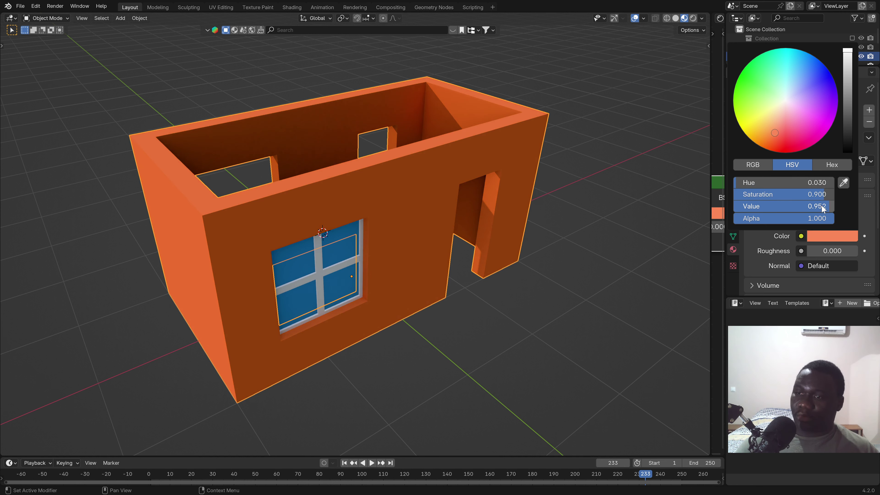
left_click(824, 208)
key("BackSpace")
type(".8")
key("Return")
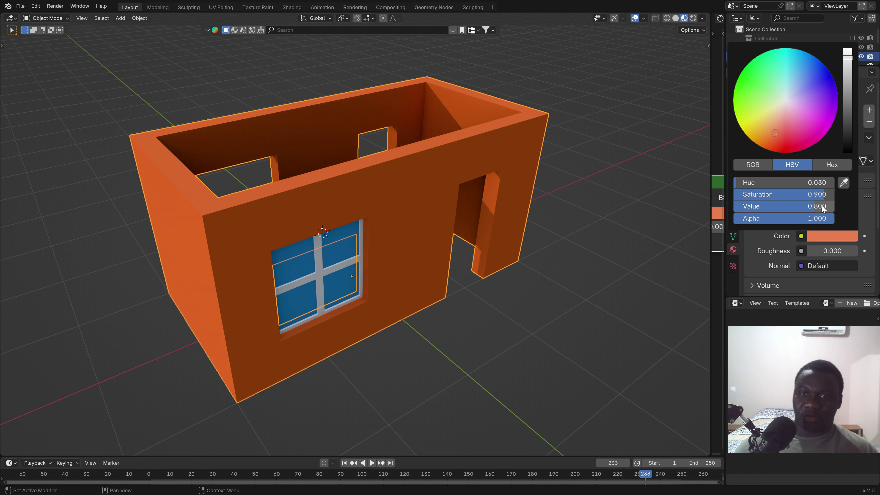
- Join the window into the wall with Ctrl+J, then undo the join
mouse_move(396, 272)
middle_mouse_down()
mouse_move(344, 279)
mouse_move(360, 299)
middle_mouse_up()
left_click(344, 278)
key("g")
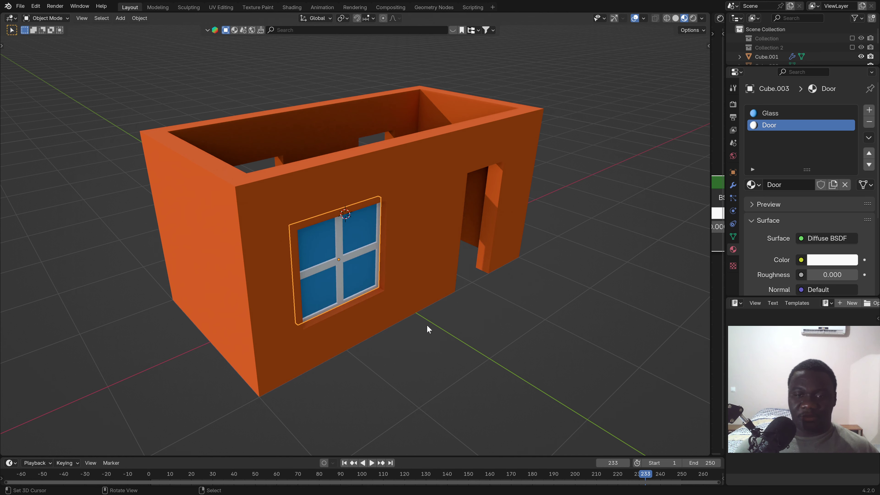
left_click(421, 284)
key("ctrl+j")
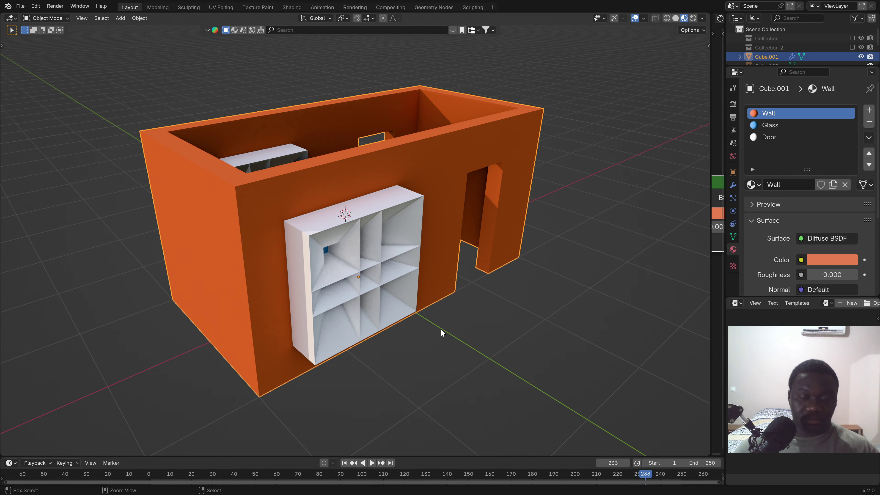
key("ctrl+z")
mouse_move(471, 370)
middle_mouse_down()
mouse_move(478, 420)
mouse_move(495, 385)
mouse_move(531, 389)
mouse_move(424, 382)
mouse_move(432, 361)
mouse_move(343, 267)
middle_mouse_up()
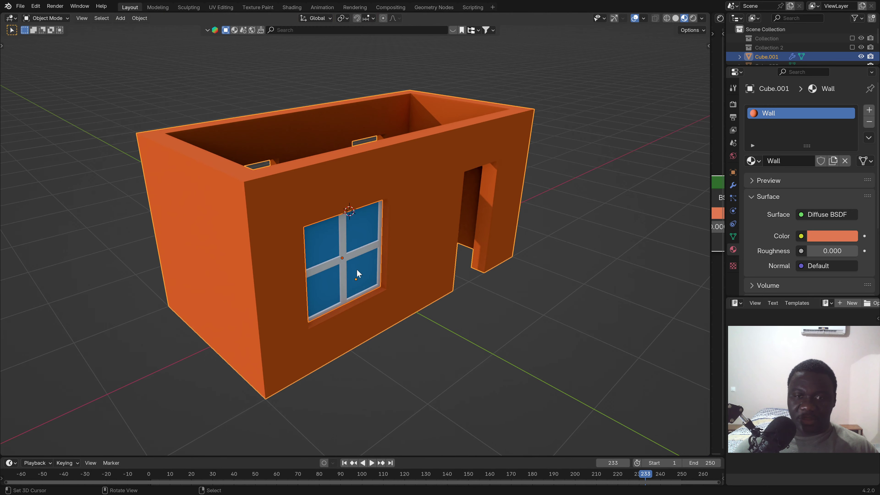
mouse_move(427, 314)
middle_mouse_down()
mouse_move(416, 362)
mouse_move(428, 292)
middle_mouse_up()
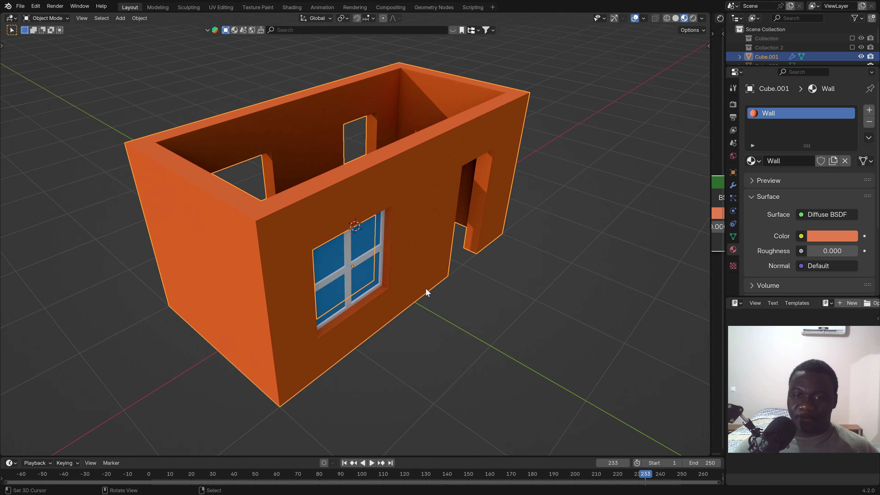
- Apply the wall's Mirror and Solidify modifiers
left_click(734, 186)
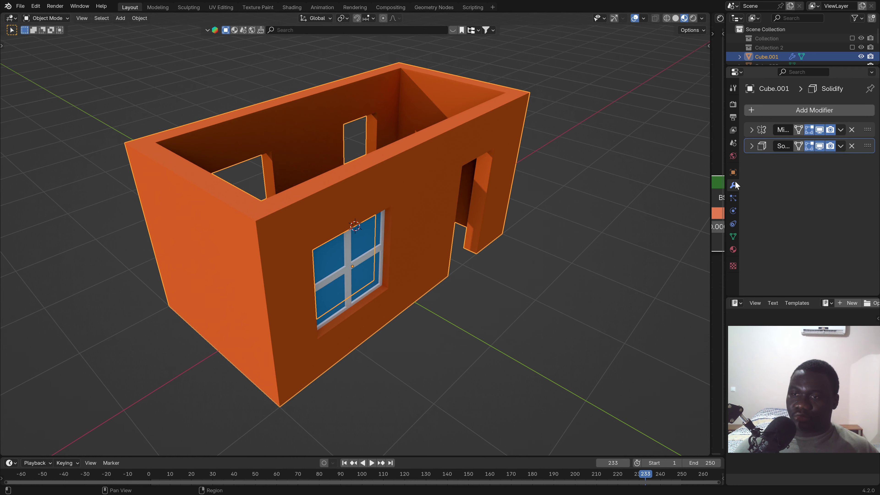
left_click(840, 130)
left_click(796, 145)
left_click(842, 131)
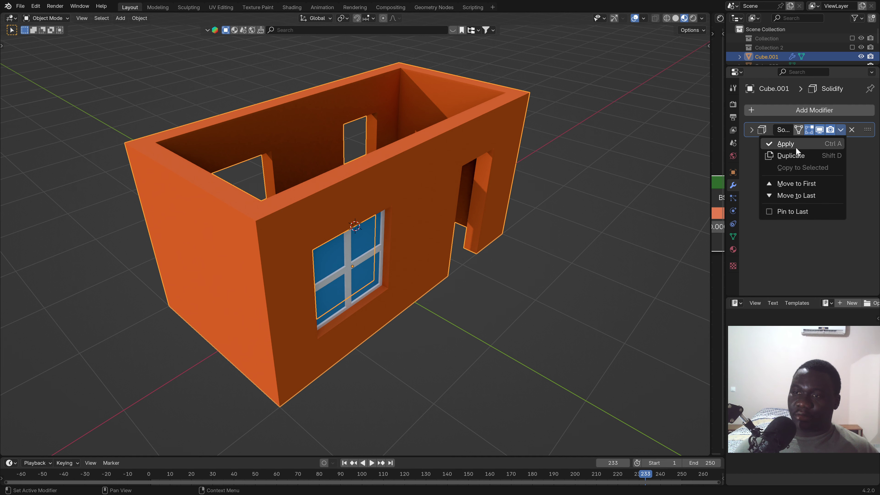
left_click(795, 145)
- Reset the 3D cursor to world origin and move the window's origin to it
left_click(345, 264)
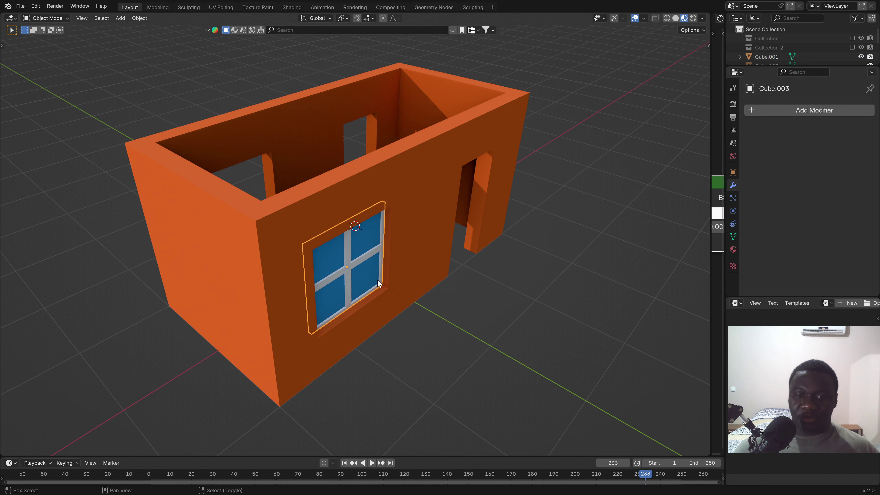
mouse_move(377, 279)
middle_mouse_down()
mouse_move(403, 358)
mouse_move(473, 285)
middle_mouse_up()
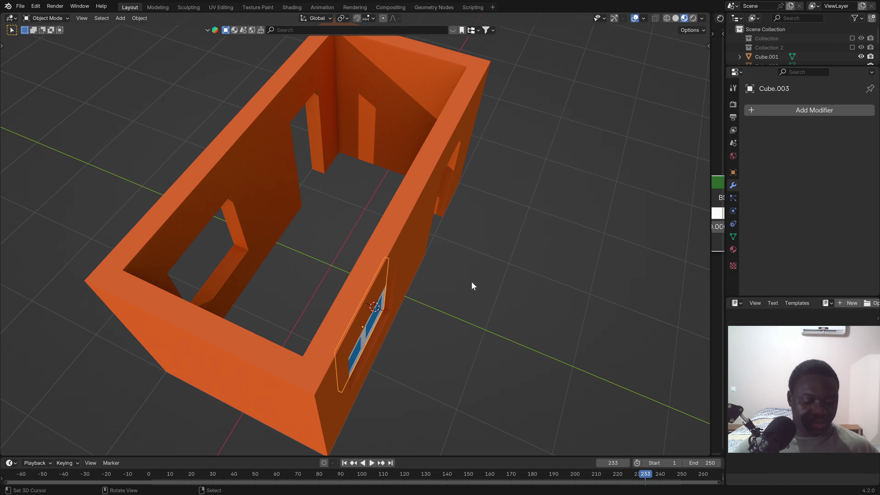
key("shift+c")
scroll(356, 275, "up", 3)
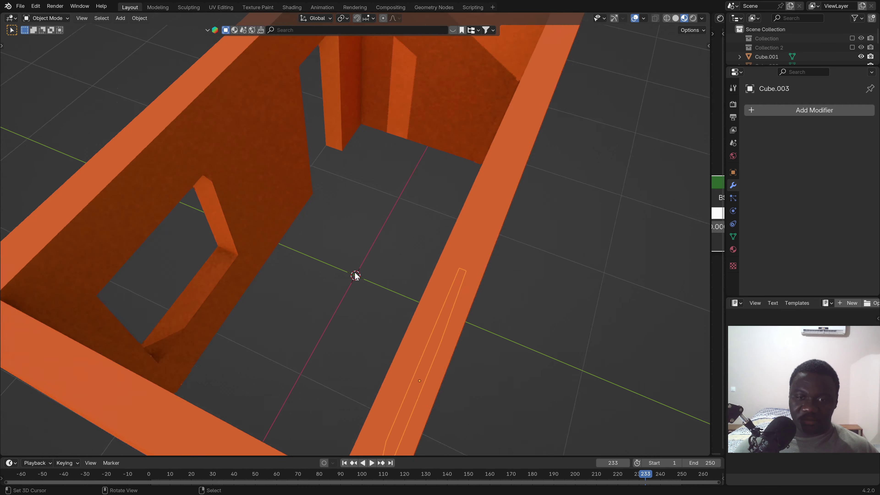
scroll(363, 281, "up", 1)
scroll(398, 313, "down", 1)
mouse_move(399, 315)
middle_mouse_down()
mouse_move(380, 290)
mouse_move(403, 319)
mouse_move(405, 309)
mouse_move(387, 312)
mouse_move(348, 239)
middle_mouse_up()
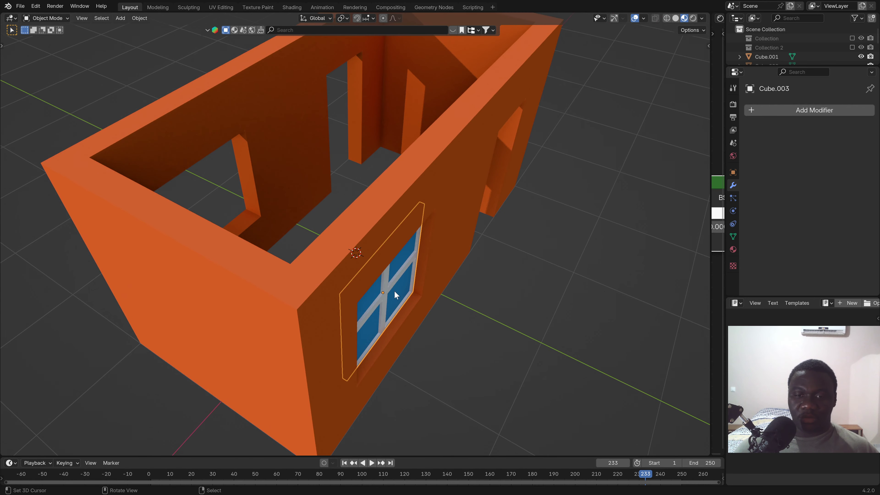
left_click(140, 19)
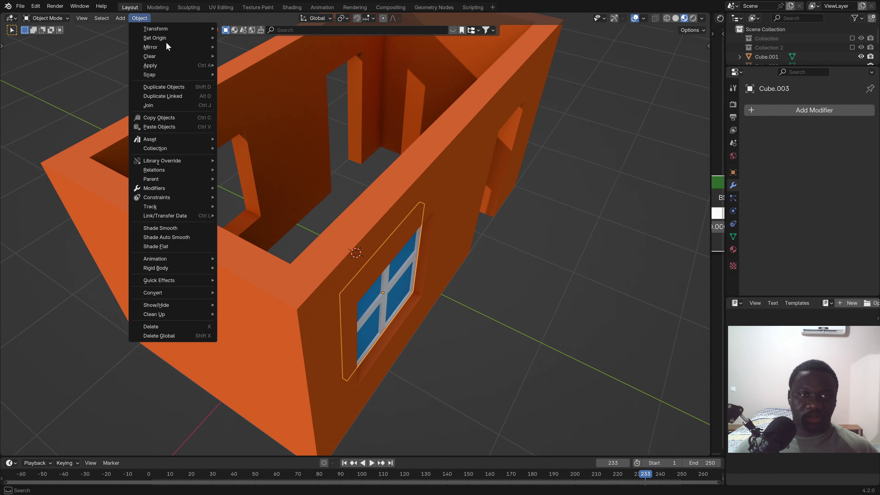
mouse_move(155, 37)
left_click(267, 58)
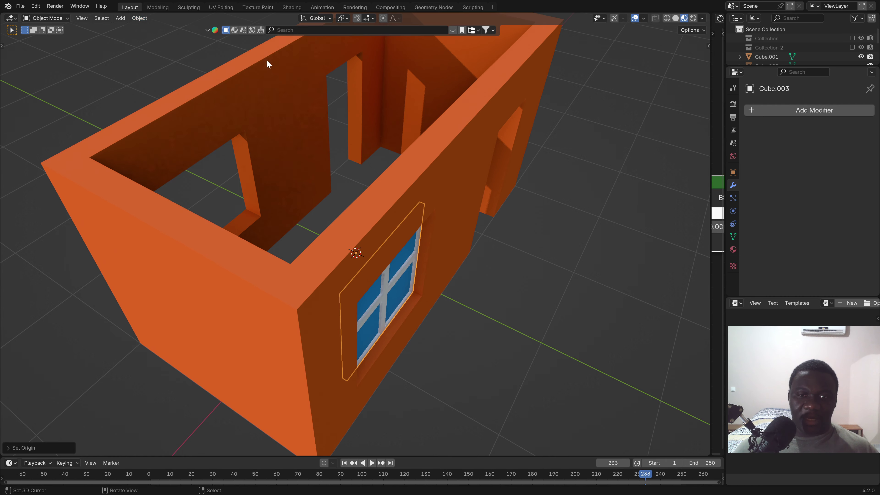
- Test-rotate the window about its new origin, cancel, and inspect the house
mouse_move(267, 63)
middle_mouse_down()
mouse_move(356, 244)
mouse_move(418, 248)
mouse_move(313, 242)
mouse_move(342, 252)
middle_mouse_up()
key("r")
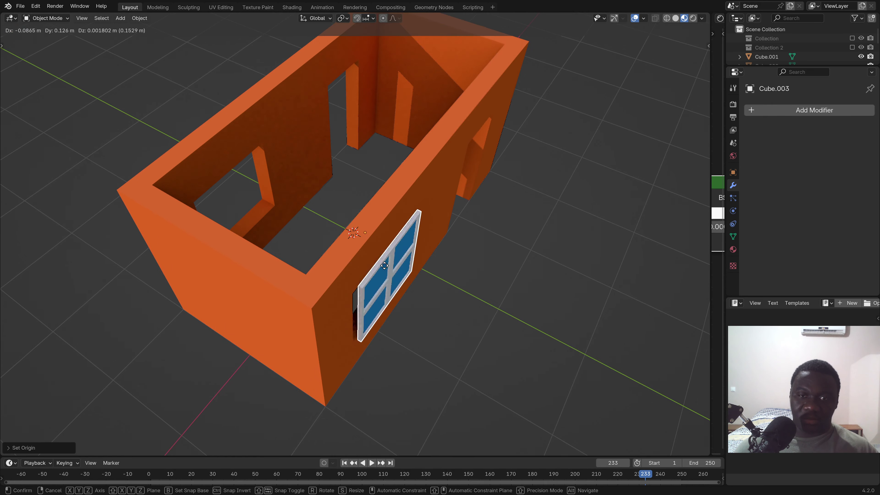
key("Return")
middle_click_drag(373, 276, 277, 304)
scroll(392, 211, "down", 5)
mouse_move(396, 277)
middle_mouse_down()
mouse_move(393, 211)
mouse_move(413, 240)
middle_mouse_up()
scroll(413, 256, "up", 3)
scroll(412, 255, "up", 2)
left_click(800, 110)
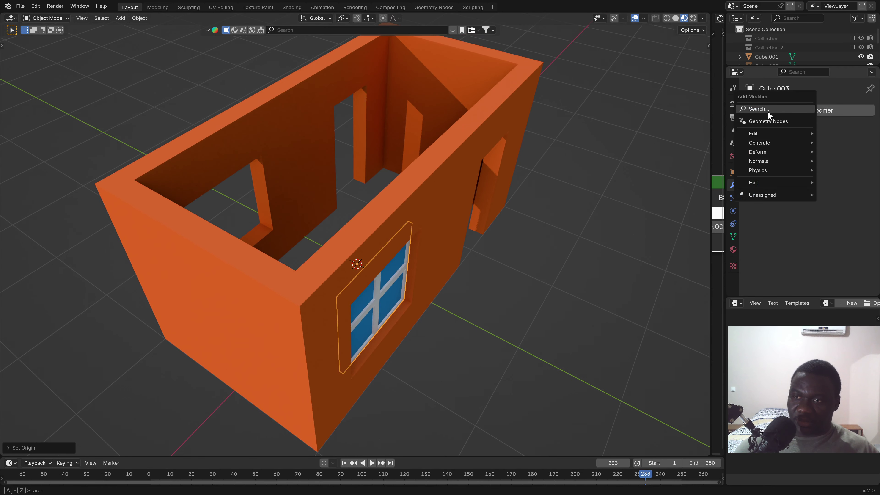
- Add a Y-axis Mirror modifier to the window and apply it
left_click(769, 110)
type("mi")
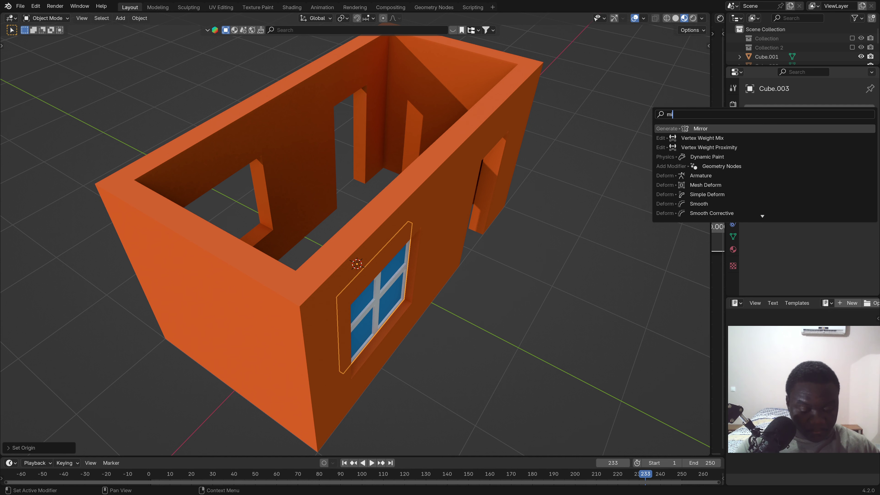
type("rro")
left_click(703, 131)
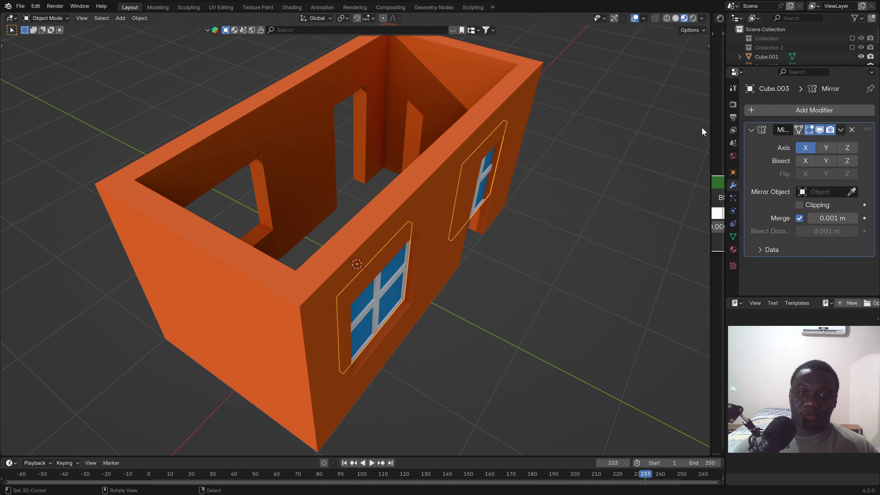
mouse_move(597, 155)
middle_mouse_down()
mouse_move(416, 181)
mouse_move(677, 185)
middle_mouse_up()
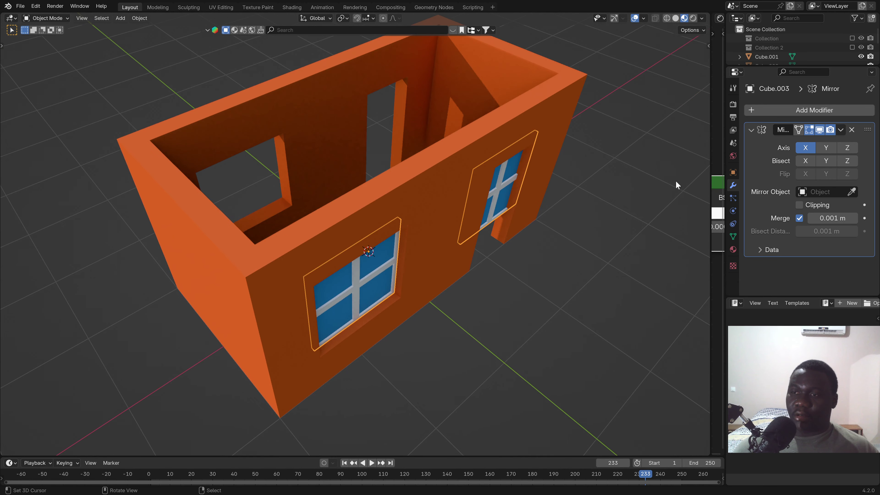
left_click(827, 148)
mouse_move(433, 209)
middle_mouse_down()
mouse_move(349, 218)
mouse_move(456, 193)
mouse_move(481, 216)
mouse_move(370, 246)
mouse_move(271, 207)
mouse_move(285, 246)
mouse_move(359, 181)
mouse_move(294, 218)
middle_mouse_up()
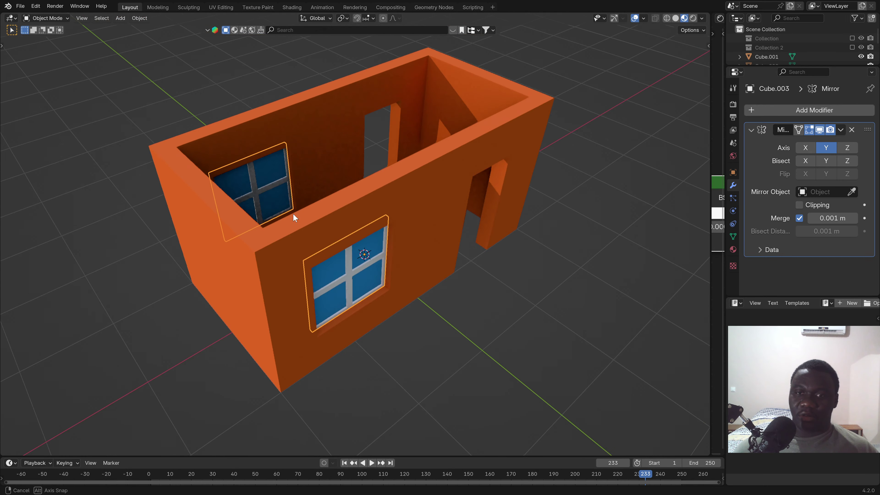
left_click(841, 131)
left_click(794, 142)
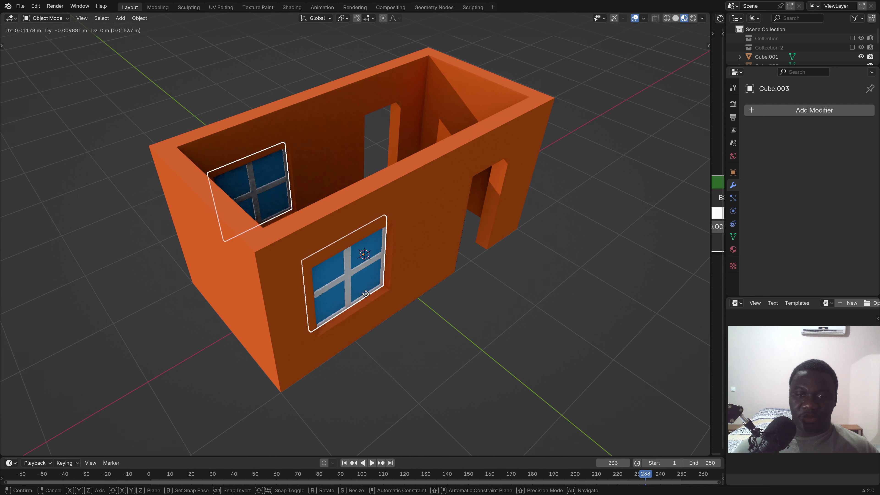
left_click(406, 296)
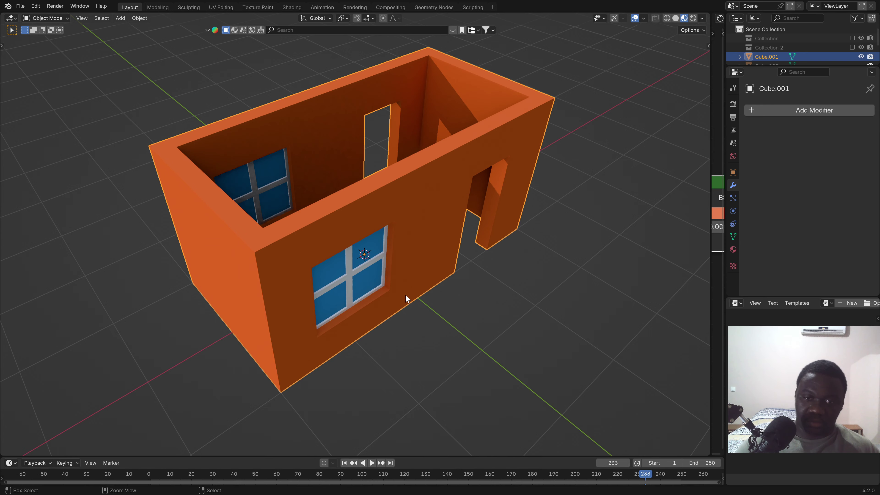
- In face edit mode, select the door opening's top and jamb faces and delete them
mouse_move(417, 322)
middle_mouse_down()
mouse_move(366, 304)
mouse_move(376, 256)
mouse_move(433, 159)
mouse_move(414, 205)
mouse_move(407, 183)
mouse_move(447, 280)
middle_mouse_up()
key("Tab")
left_click(465, 230)
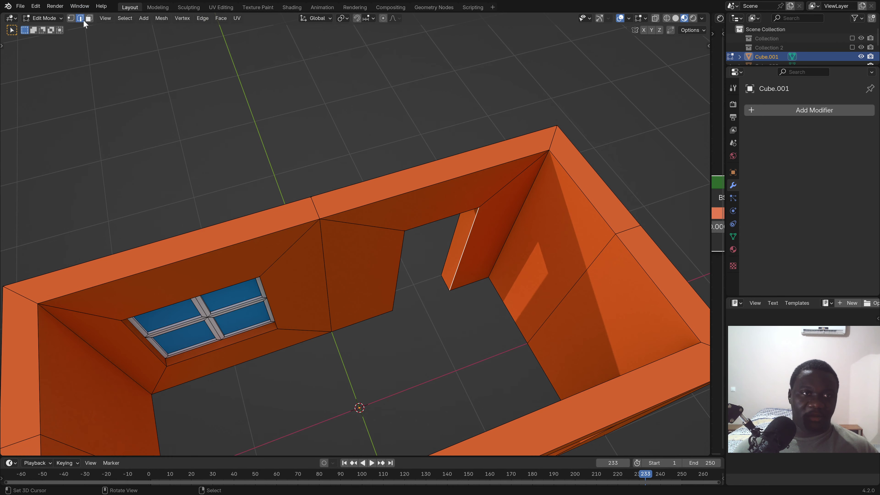
left_click(450, 251)
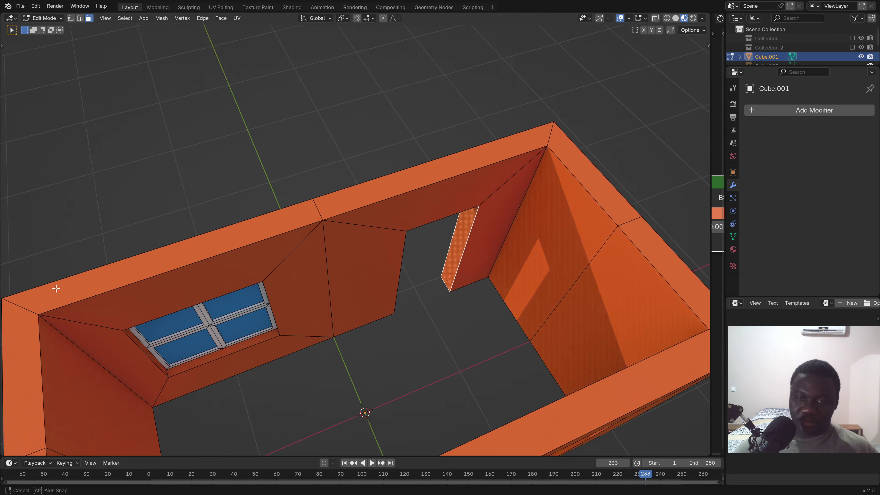
scroll(431, 240, "down", 5)
mouse_move(431, 240)
middle_mouse_down()
mouse_move(330, 242)
mouse_move(310, 202)
middle_mouse_up()
scroll(310, 201, "up", 3)
left_click(492, 175)
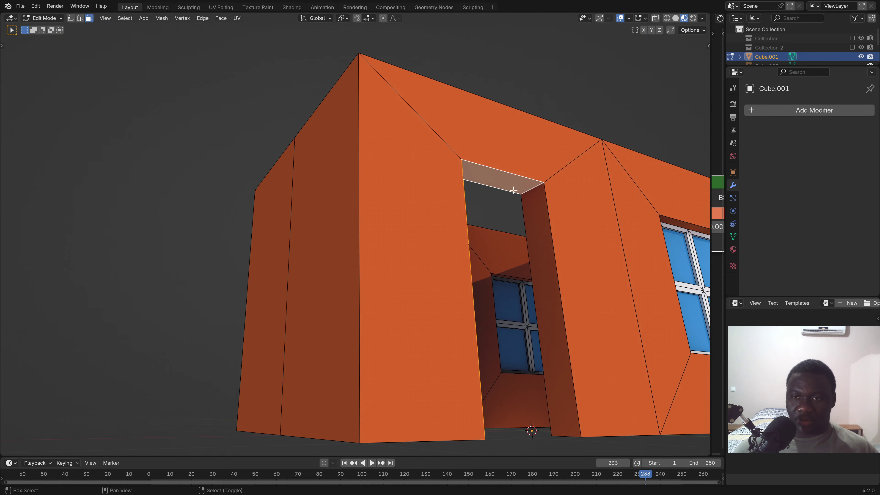
left_click(544, 265, "shift")
key("x")
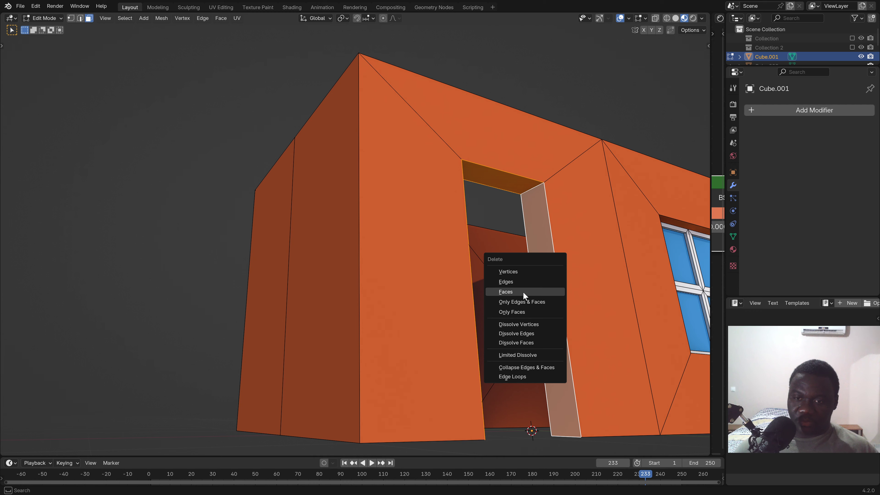
left_click(523, 292)
- Delete the remaining front door faces and fill the doorway with a new face
scroll(506, 316, "down", 4)
middle_click_drag(506, 316, 513, 323)
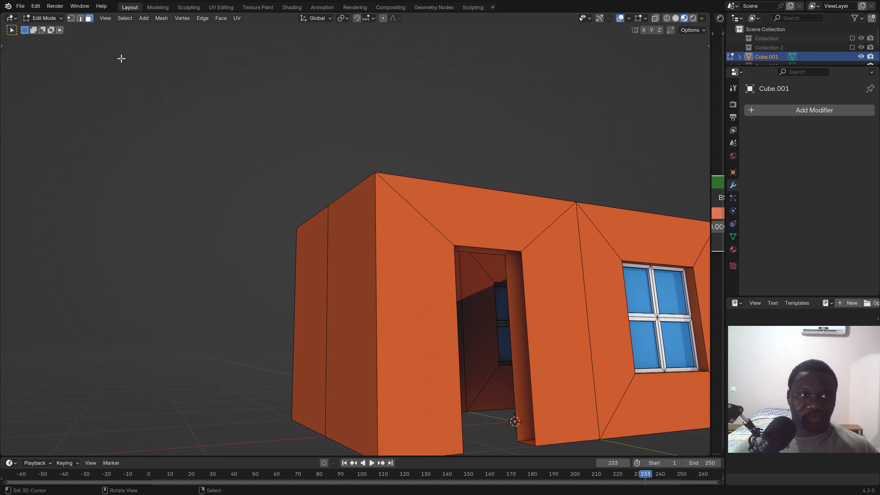
mouse_move(477, 250)
middle_mouse_down()
mouse_move(475, 165)
mouse_move(523, 244)
middle_mouse_up()
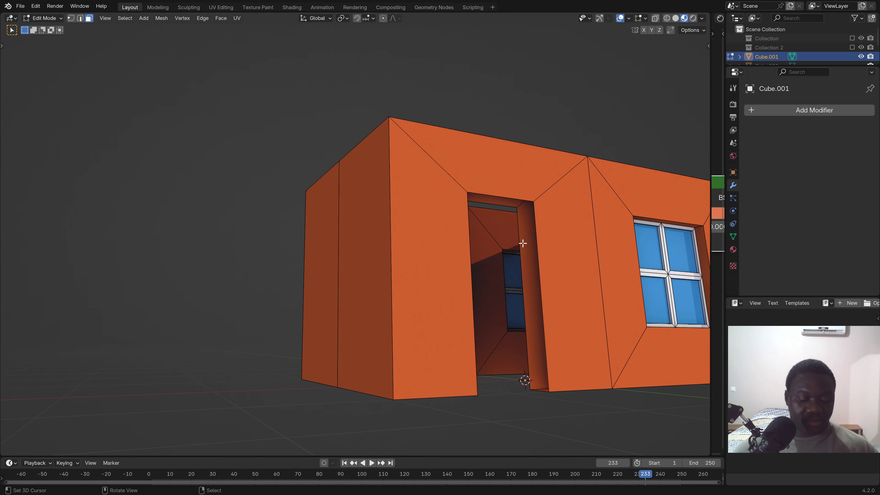
left_click(523, 241, "alt")
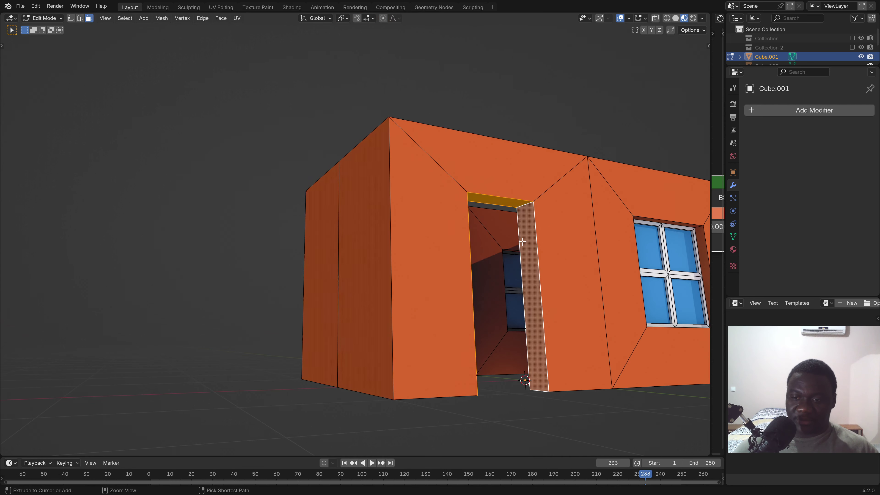
left_click(533, 268, "shift")
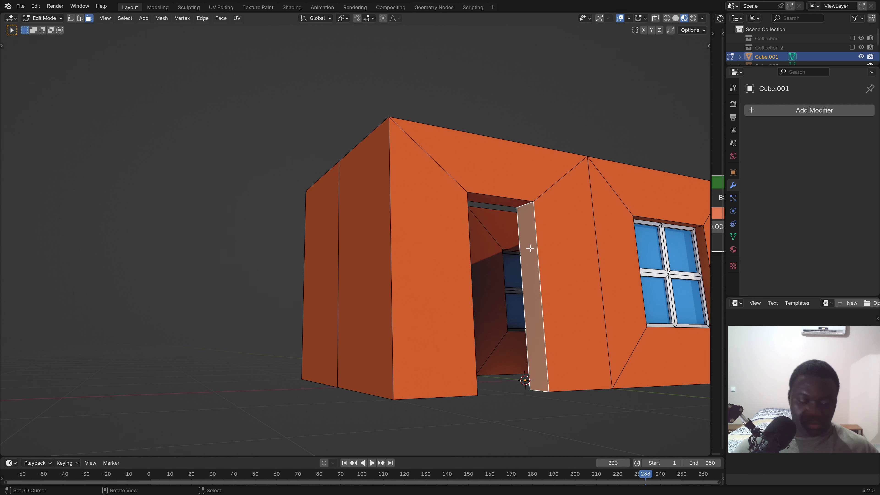
key("ctrl+z")
key("x")
left_click(576, 259)
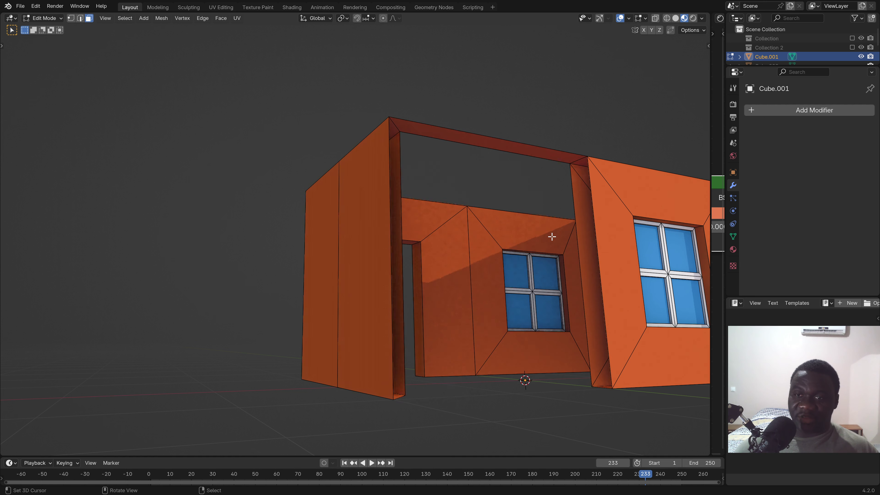
middle_click_drag(528, 234, 492, 216)
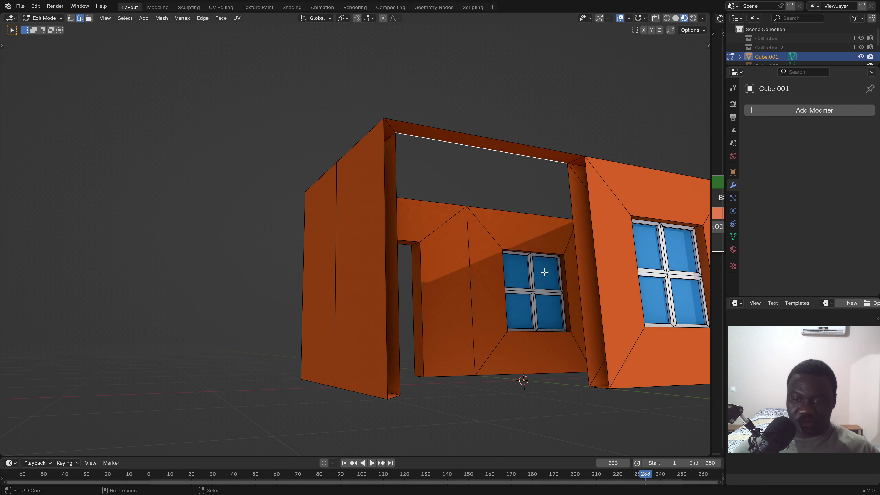
key("f")
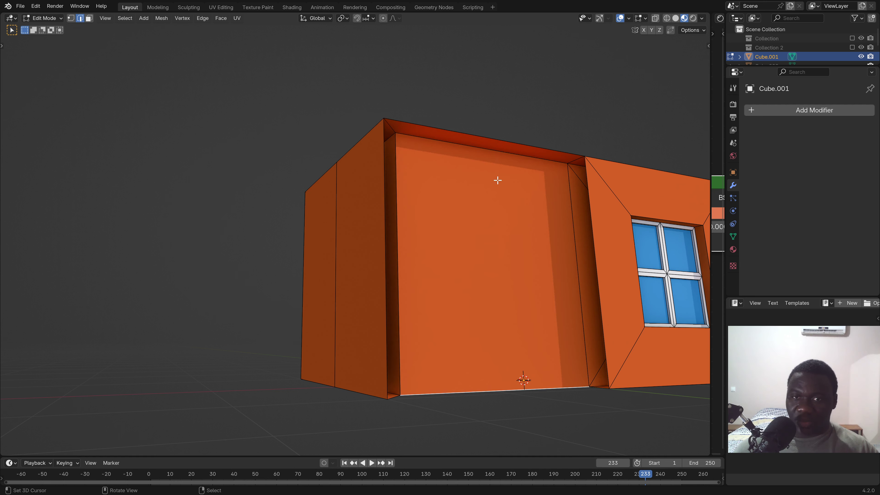
scroll(477, 306, "down", 4)
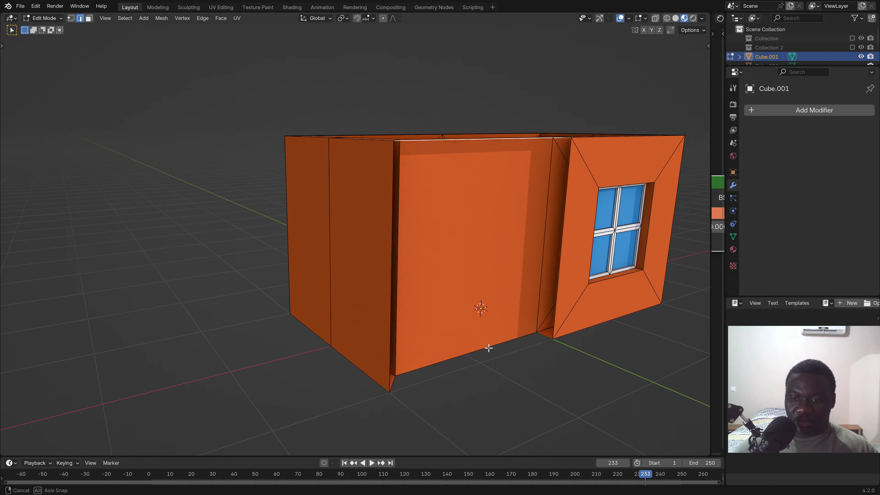
middle_click_drag(477, 307, 483, 365)
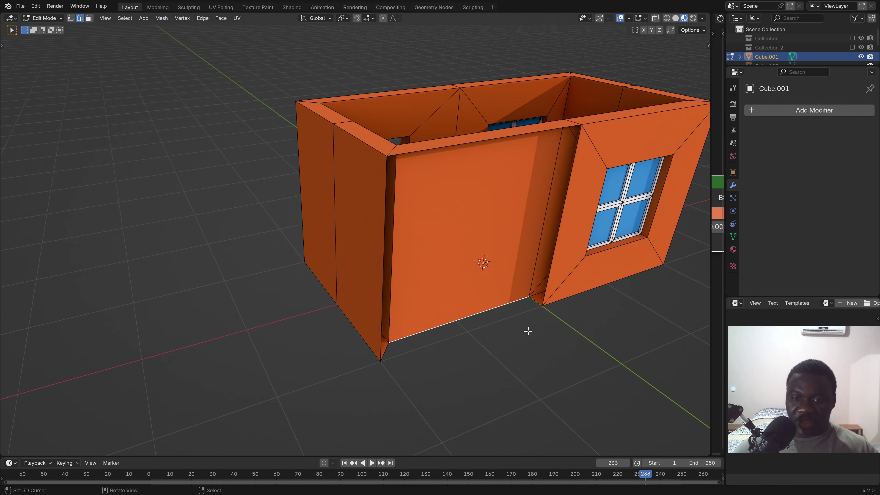
- Fill the gaps below and above the patched face, then view the doorway wall
key("f")
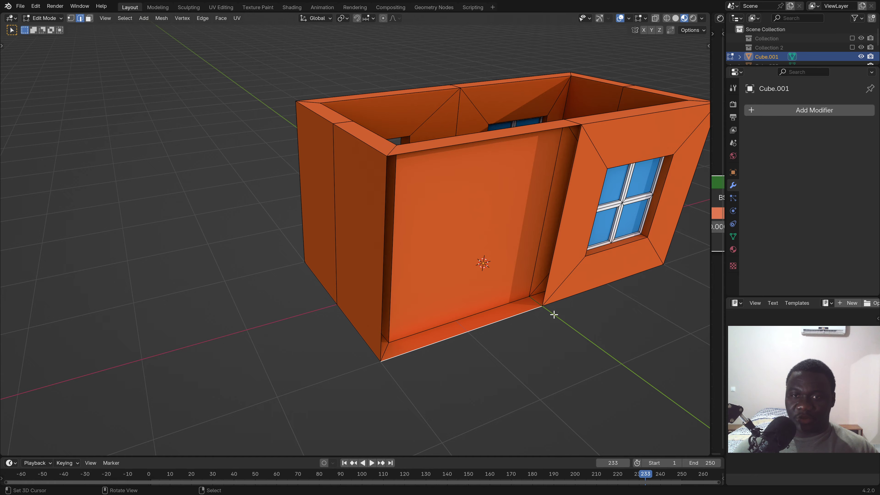
key("f")
mouse_move(554, 198)
middle_mouse_down()
mouse_move(473, 187)
mouse_move(362, 199)
mouse_move(429, 205)
mouse_move(463, 238)
middle_mouse_up()
scroll(440, 215, "down", 3)
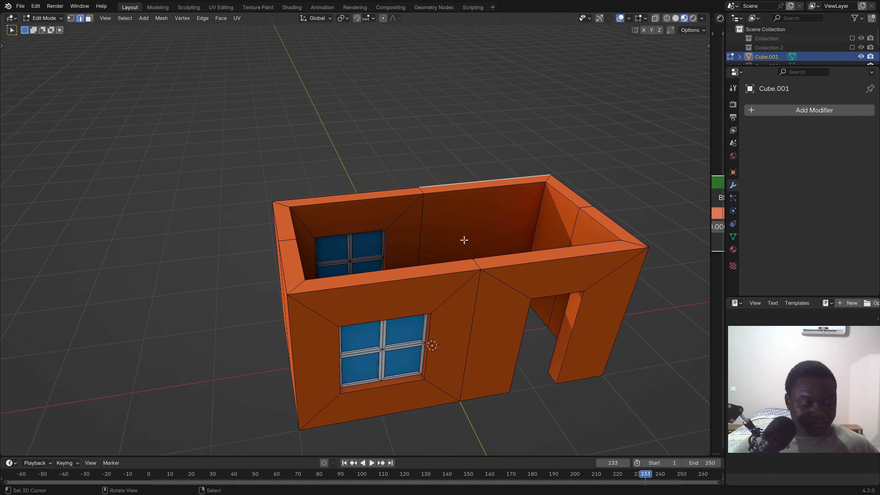
key("Tab")
scroll(568, 308, "up", 3)
scroll(568, 308, "down", 2)
middle_click_drag(547, 305, 511, 205)
scroll(527, 257, "up", 4)
scroll(493, 272, "up", 3)
scroll(494, 270, "down", 2)
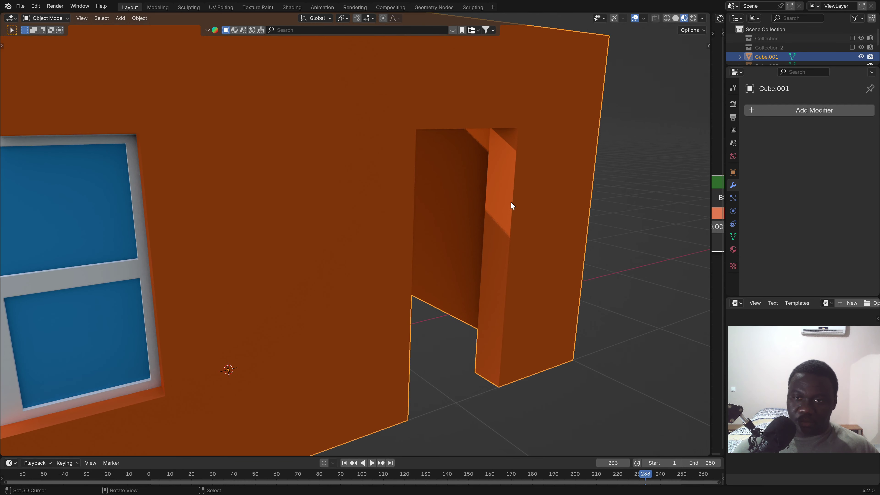
- In face select mode, select the doorway's side, top and left jamb faces
key("Tab")
scroll(511, 153, "up", 2)
left_click(91, 18)
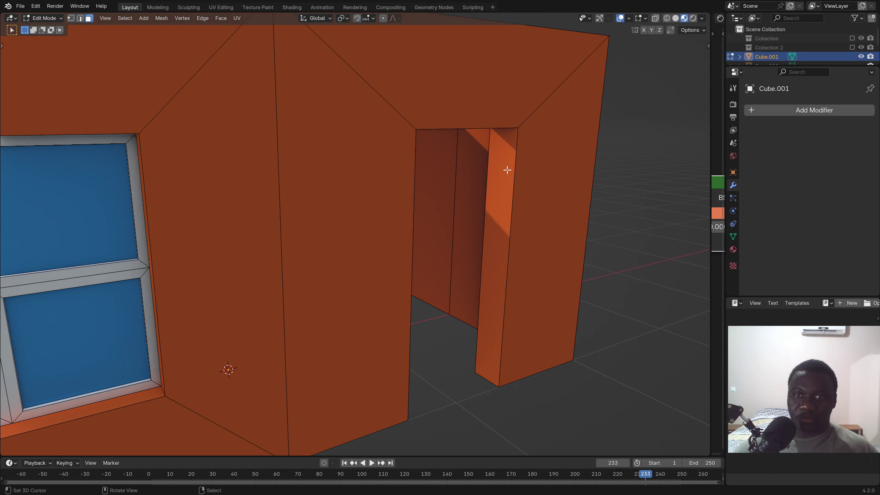
left_click(507, 171)
scroll(496, 171, "down", 2)
middle_click_drag(497, 171, 438, 115)
scroll(436, 139, "up", 2)
left_click(434, 161, "shift")
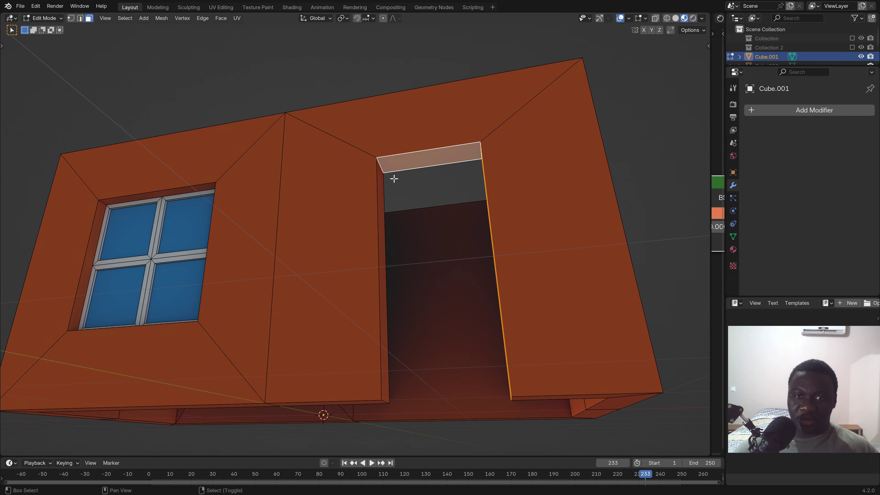
left_click(380, 181, "shift")
scroll(409, 182, "up", 2)
middle_click_drag(430, 183, 430, 219)
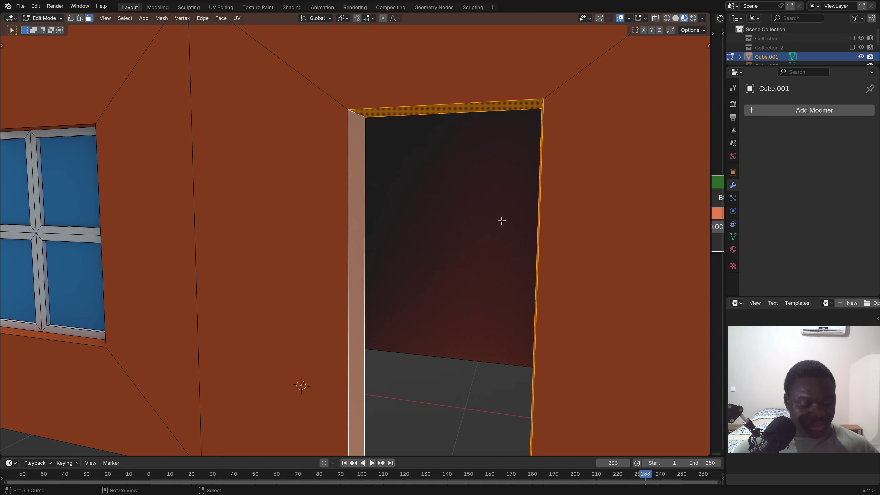
- Duplicate the doorway's jamb and lintel faces in place and scale the copy up along Y
middle_click_drag(517, 224, 587, 220)
key("shift+d")
right_click(508, 226)
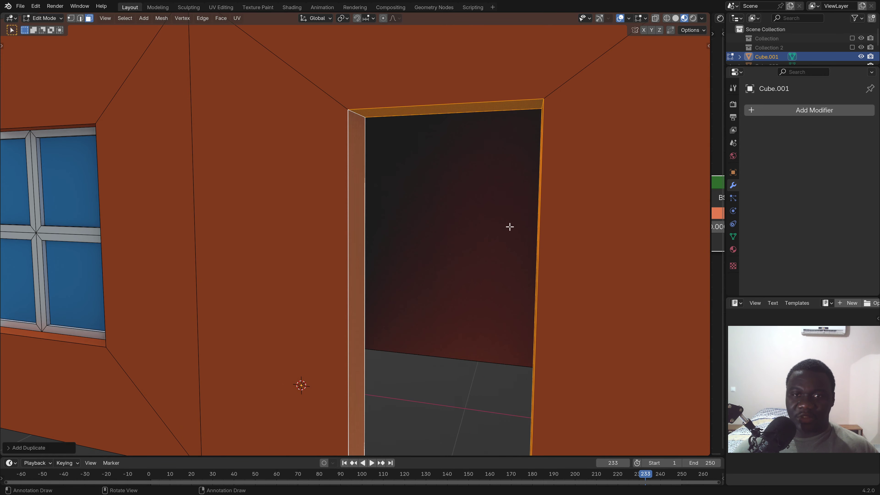
mouse_move(509, 226)
middle_mouse_down()
mouse_move(490, 240)
mouse_move(479, 236)
middle_mouse_up()
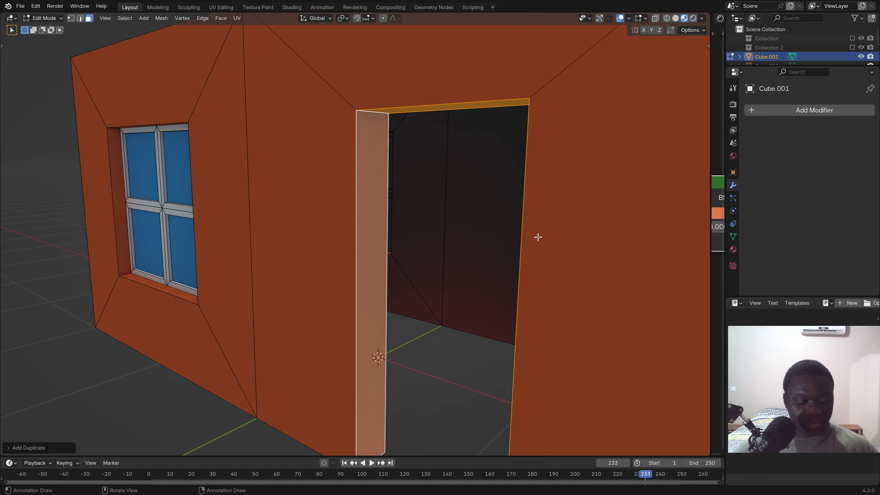
key("s")
key("x")
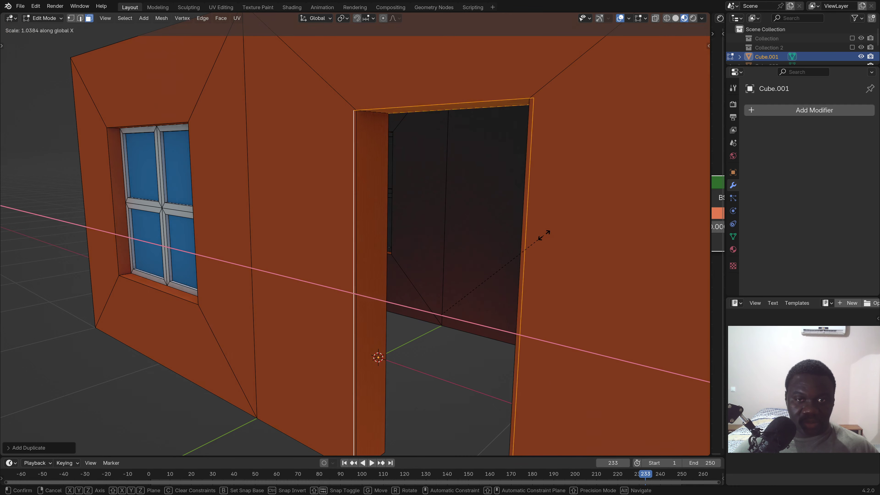
key("y")
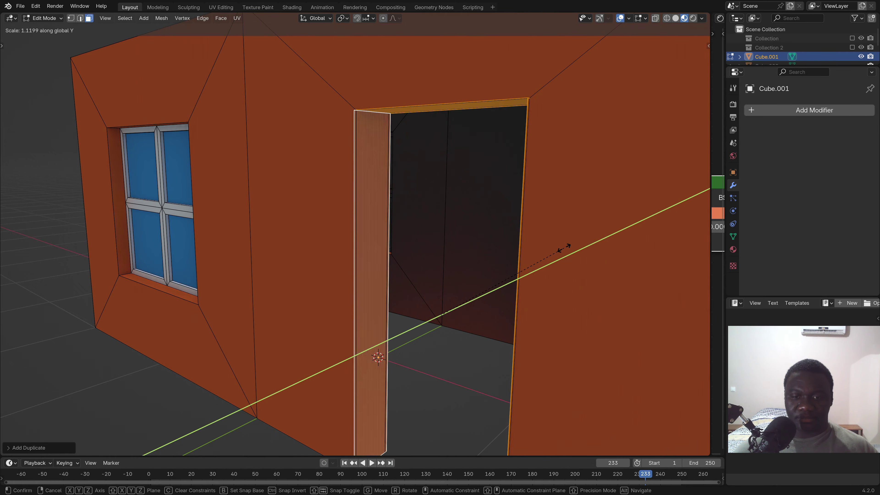
left_click(567, 248)
scroll(361, 246, "down", 2)
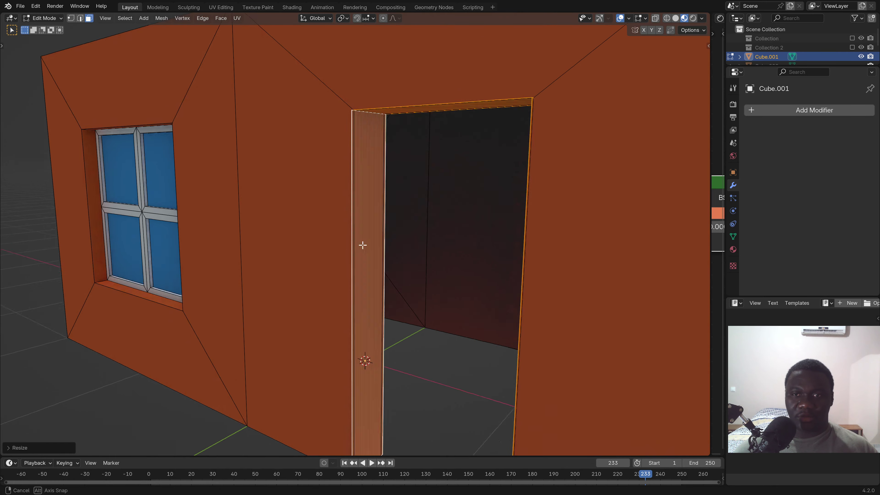
mouse_move(361, 245)
middle_mouse_down()
mouse_move(438, 256)
mouse_move(438, 197)
middle_mouse_up()
scroll(438, 197, "up", 2)
scroll(466, 213, "up", 2)
mouse_move(470, 241)
middle_mouse_down()
mouse_move(458, 256)
mouse_move(456, 246)
middle_mouse_up()
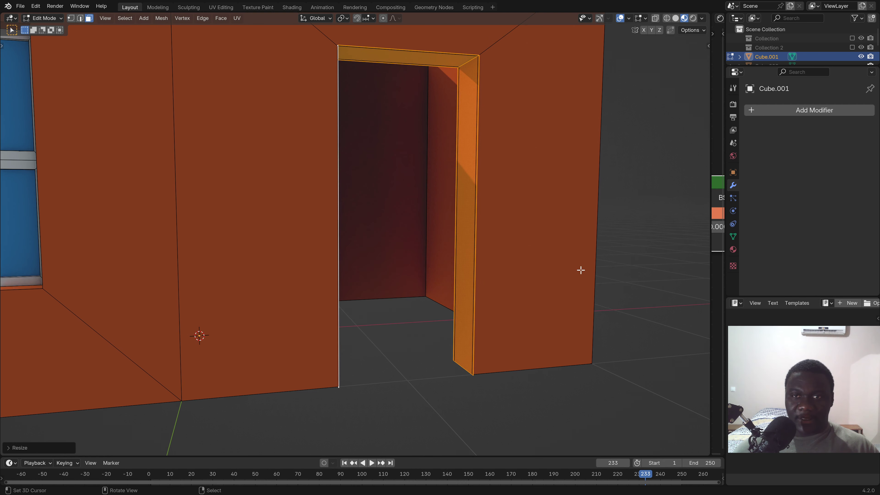
- Extrude the frame faces in place for thickness and narrow them along X
key("e")
right_click(544, 276)
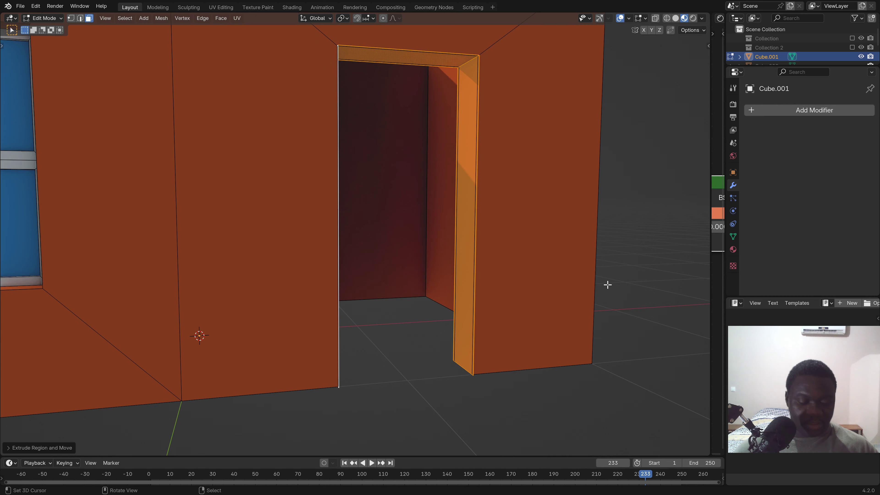
key("s")
key("x")
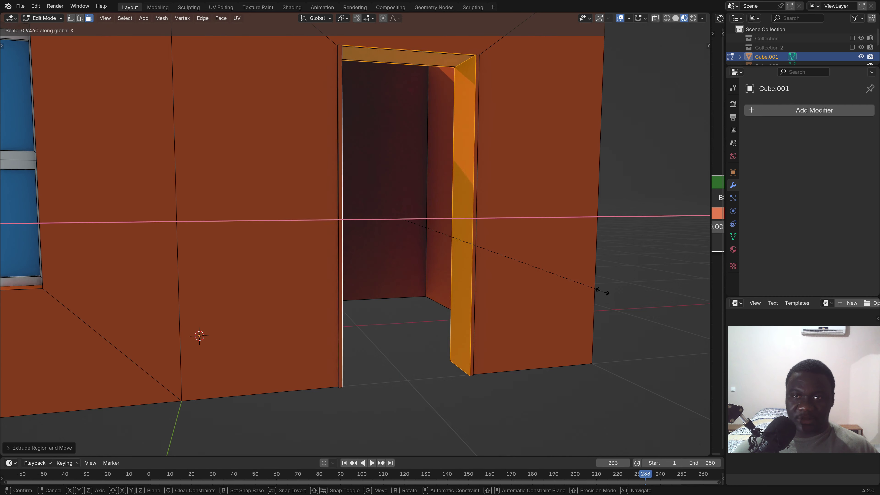
left_click(575, 290)
- Lower the frame's lintel slightly along Z, then select the whole door frame
left_click(449, 184, "shift")
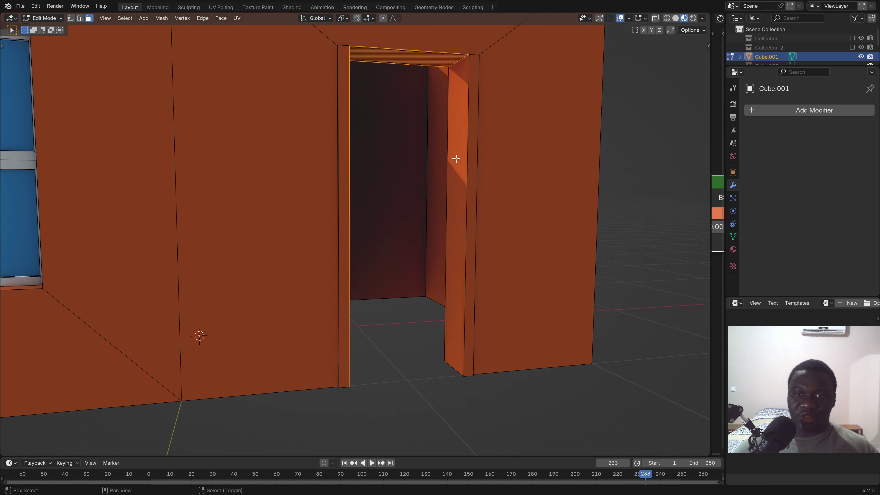
middle_click_drag(448, 205, 385, 204)
middle_click_drag(354, 146, 435, 139)
key("g")
key("z")
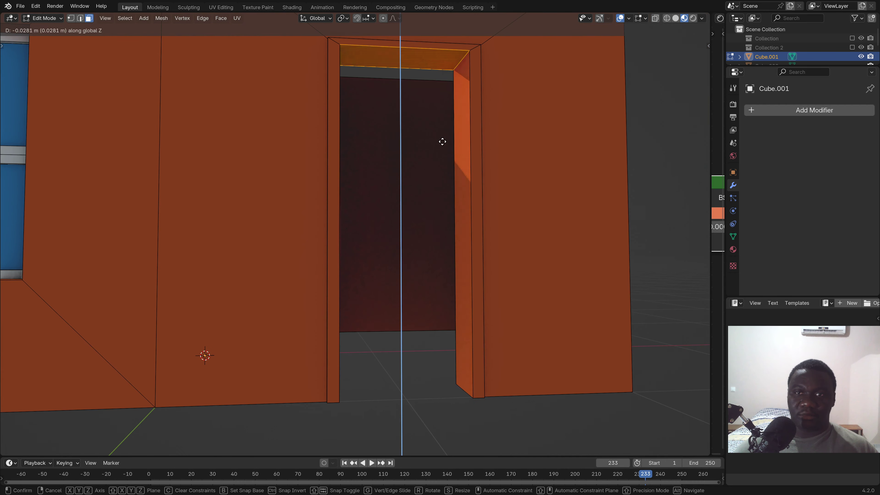
left_click(444, 147)
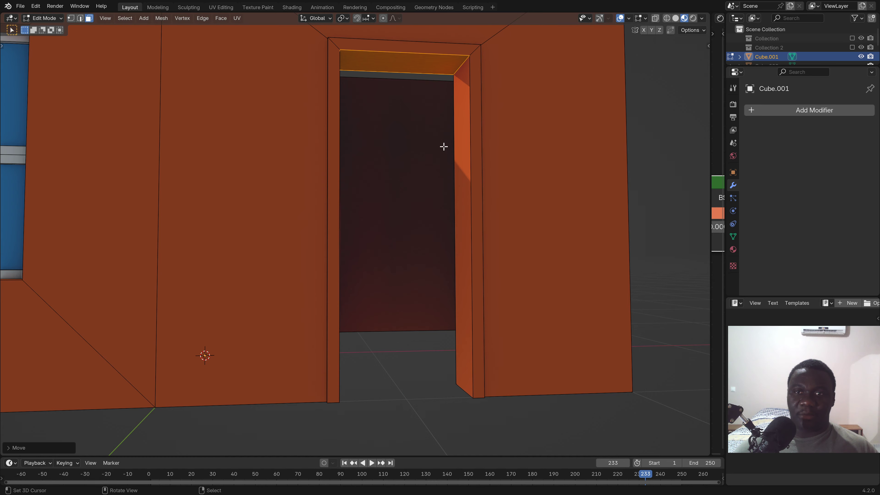
scroll(440, 156, "down", 3)
middle_click_drag(435, 165, 467, 169)
scroll(467, 169, "up", 2)
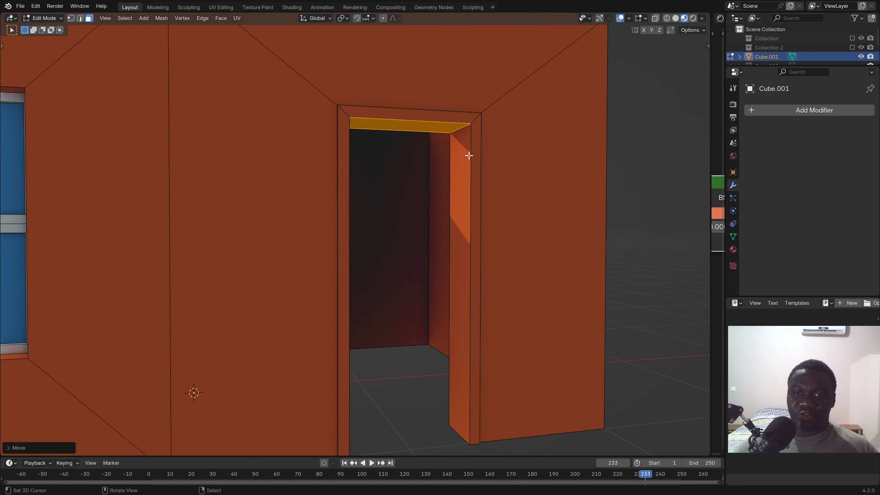
scroll(468, 151, "up", 2)
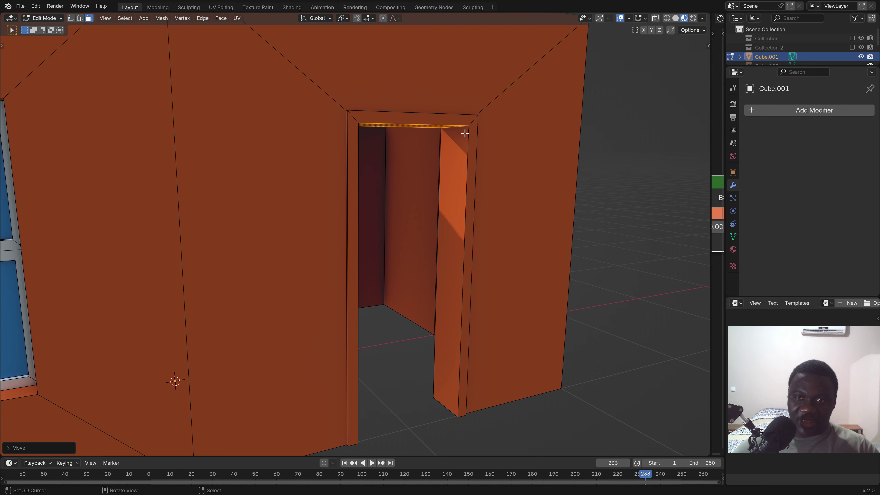
key("ctrl+l")
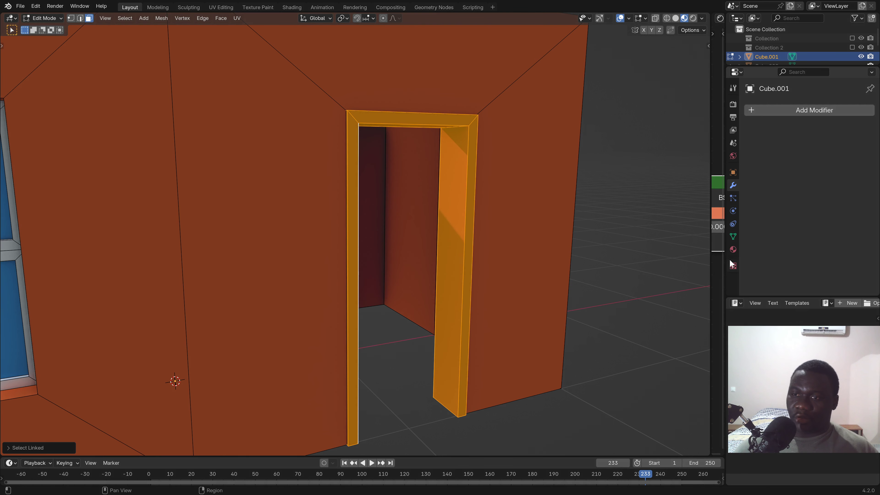
- Assign the white Door material to the door frame faces and leave Edit Mode
left_click(733, 250)
left_click(768, 138)
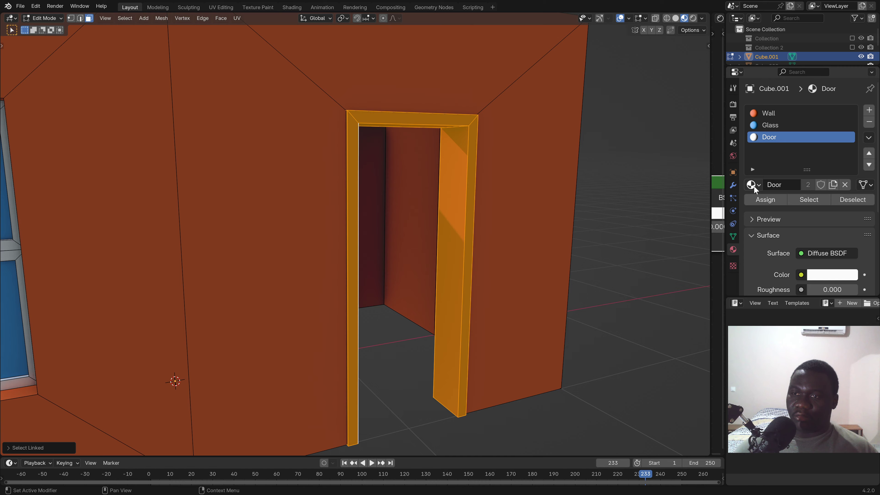
left_click(766, 199)
key("Tab")
- Orbit and zoom to inspect the white door frame from an angled view
scroll(632, 216, "down", 3)
mouse_move(520, 243)
middle_mouse_down()
mouse_move(441, 273)
mouse_move(444, 288)
mouse_move(391, 277)
middle_mouse_up()
scroll(450, 277, "down", 5)
scroll(386, 279, "up", 6)
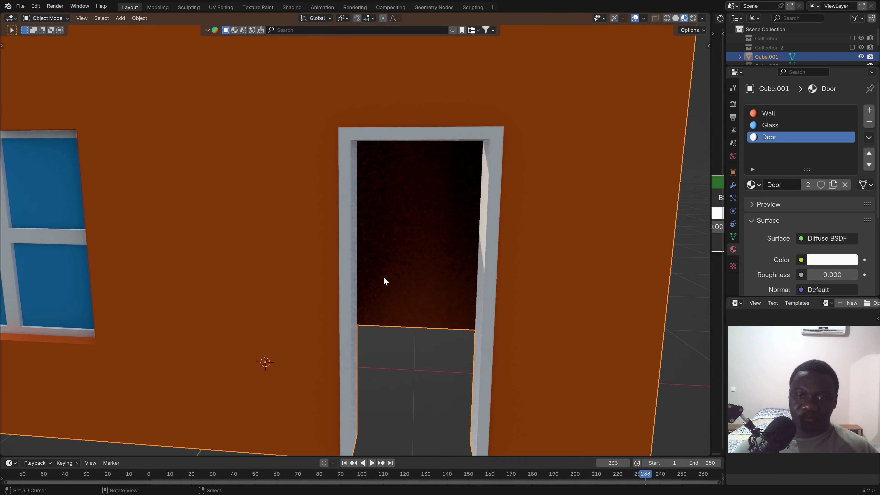
scroll(384, 258, "down", 2)
mouse_move(355, 246)
middle_mouse_down()
mouse_move(379, 240)
mouse_move(405, 255)
mouse_move(520, 175)
mouse_move(524, 189)
middle_mouse_up()
- Back in Edit Mode, Alt-select the inner edge loop of the door opening
key("Tab")
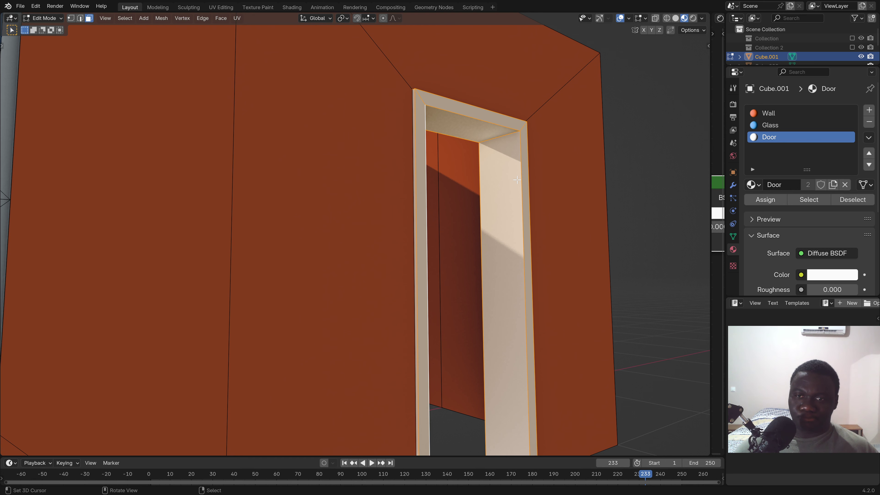
scroll(498, 256, "down", 3)
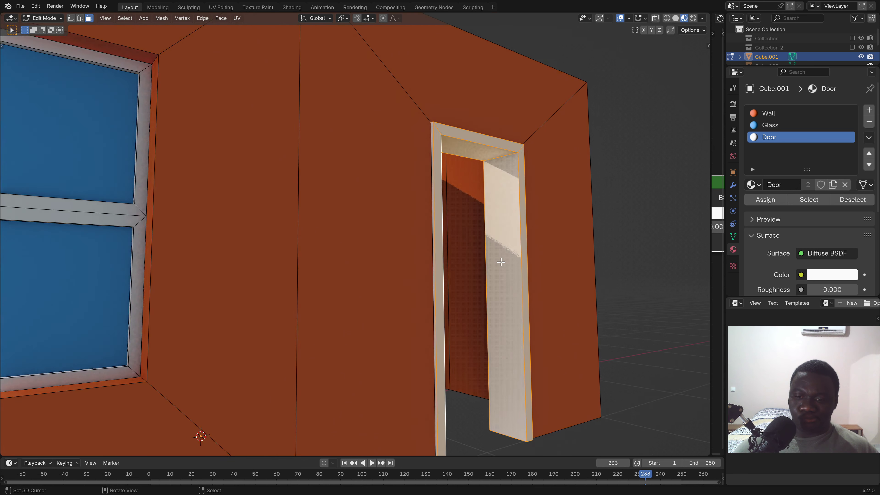
scroll(499, 256, "down", 1)
scroll(500, 263, "up", 2)
scroll(500, 263, "up", 1)
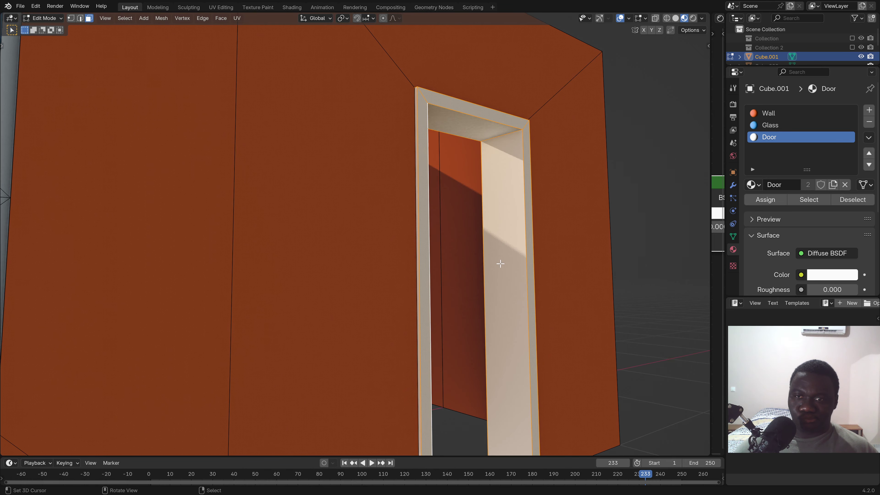
scroll(500, 263, "down", 3)
mouse_move(485, 269)
middle_mouse_down()
mouse_move(324, 354)
mouse_move(405, 281)
mouse_move(388, 277)
mouse_move(409, 193)
middle_mouse_up()
scroll(409, 192, "up", 2)
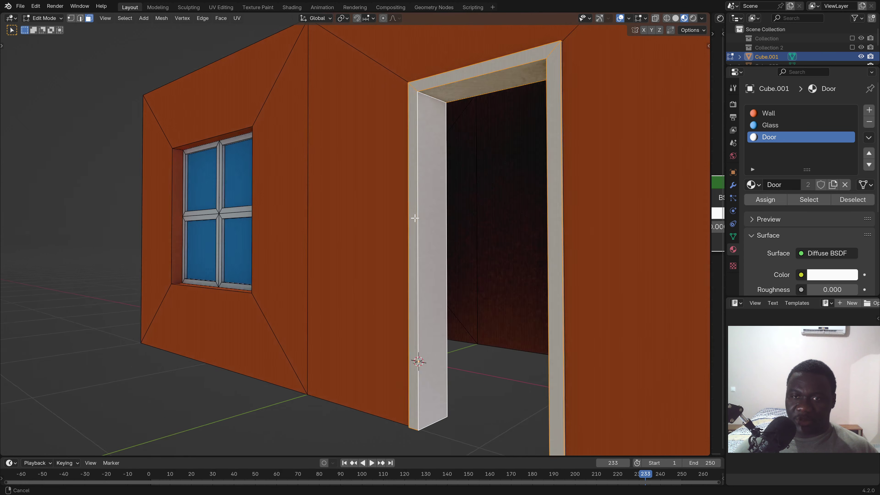
scroll(409, 193, "up", 3)
middle_click_drag(406, 217, 416, 222)
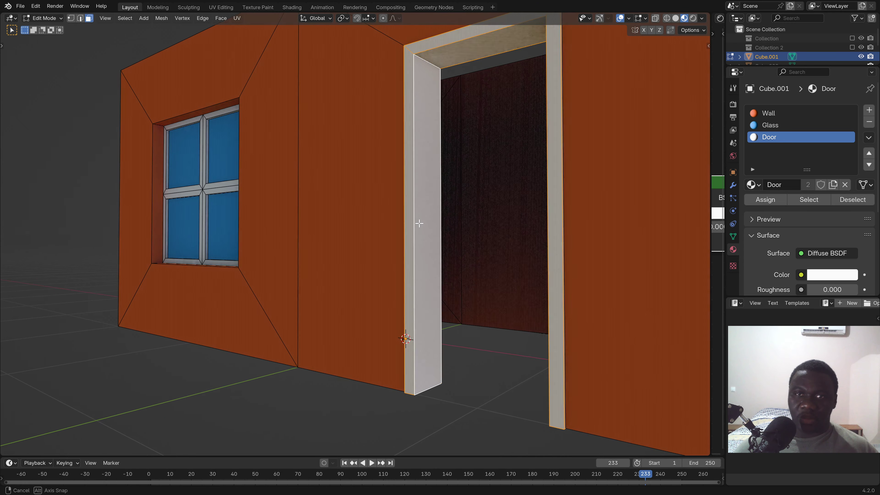
middle_click_drag(293, 128, 387, 109)
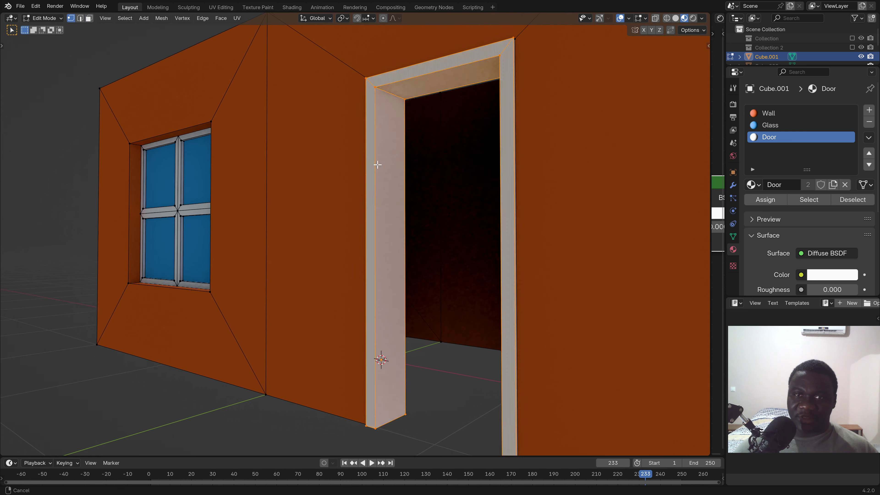
left_click(372, 91)
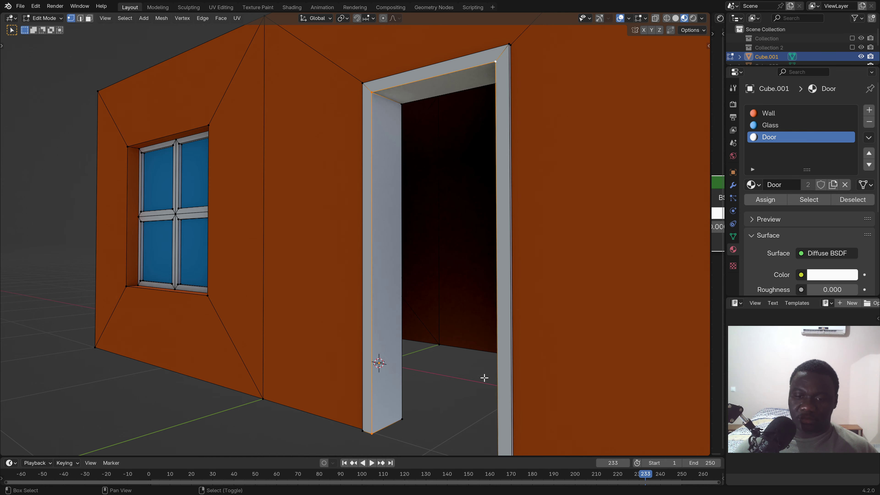
mouse_move(484, 378)
middle_mouse_down()
mouse_move(503, 371)
mouse_move(460, 247)
middle_mouse_up()
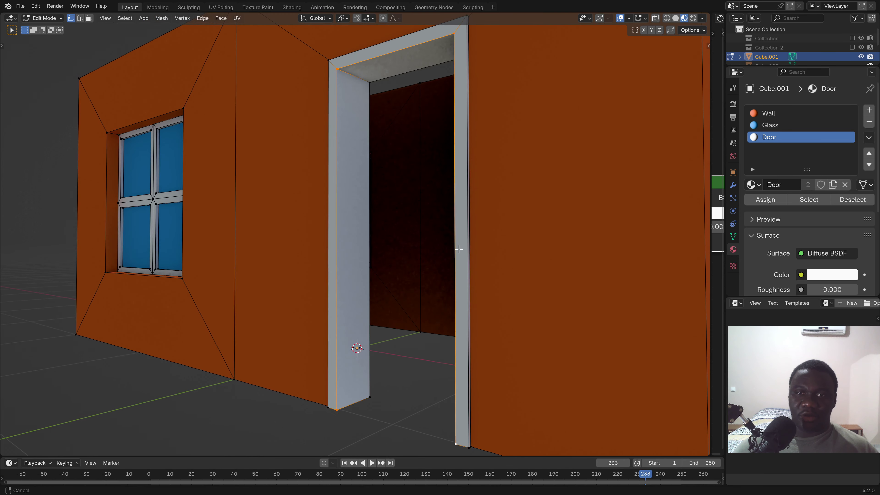
- Duplicate the door opening's edges along Y and fill them into a door face
key("g")
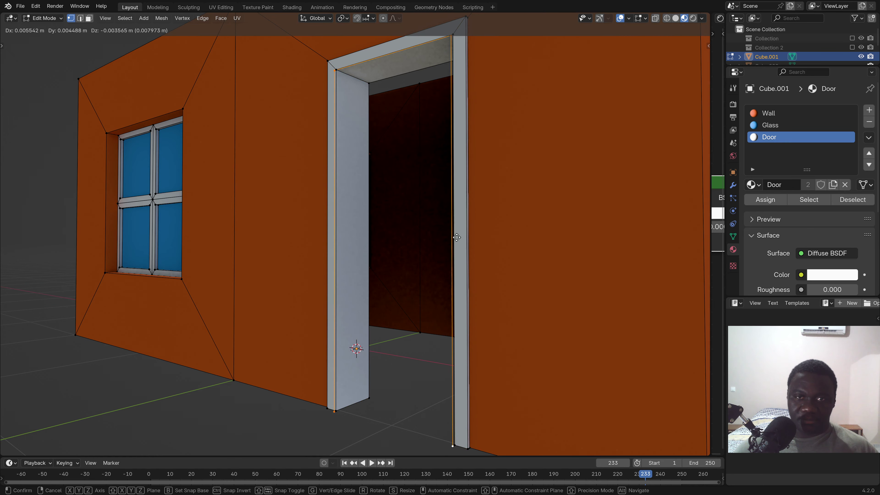
key("x")
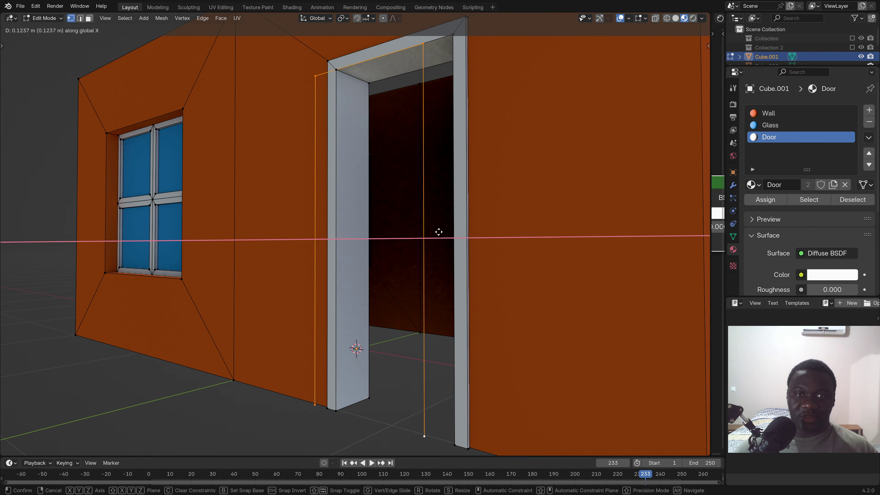
key("y")
left_click(427, 262)
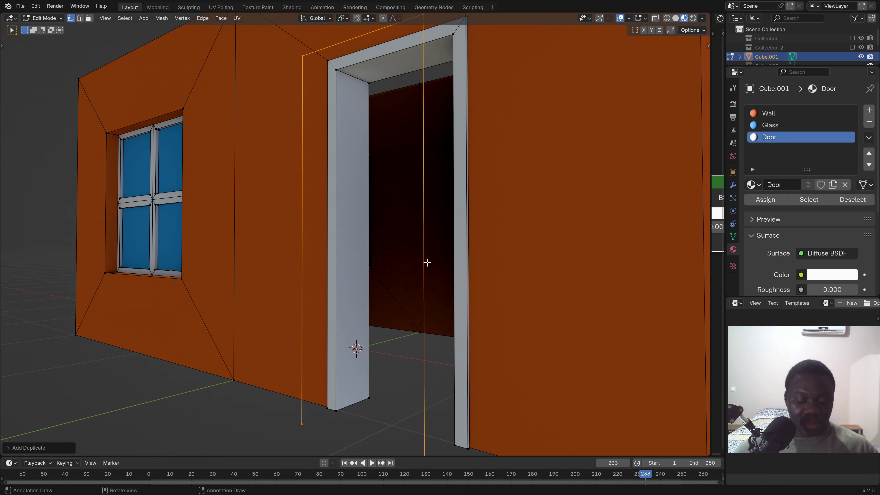
key("f")
mouse_move(426, 261)
middle_mouse_down()
mouse_move(373, 279)
mouse_move(412, 347)
middle_mouse_up()
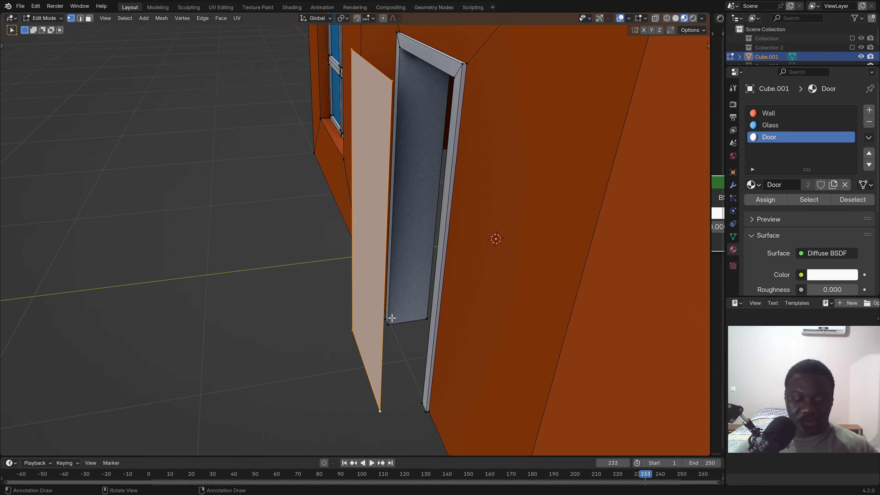
- Slide the door panel along Y to sit just inside the white frame
key("g")
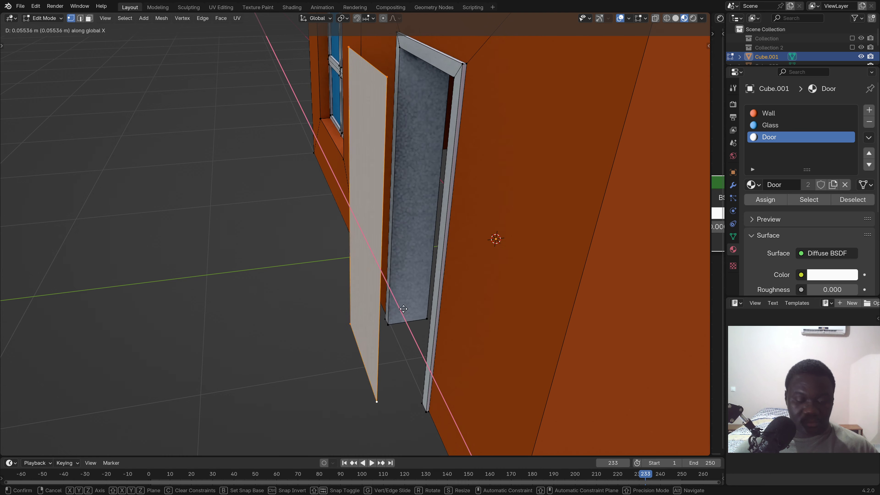
key("y")
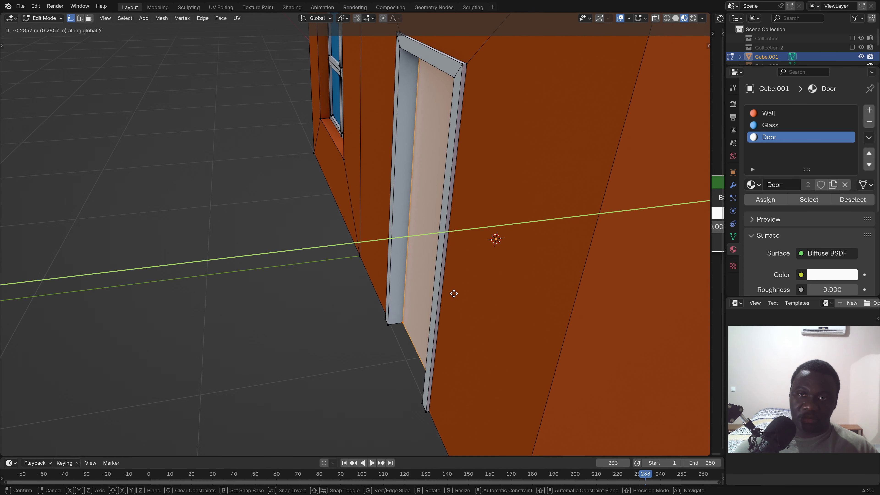
left_click(454, 293)
middle_click_drag(454, 294, 499, 250)
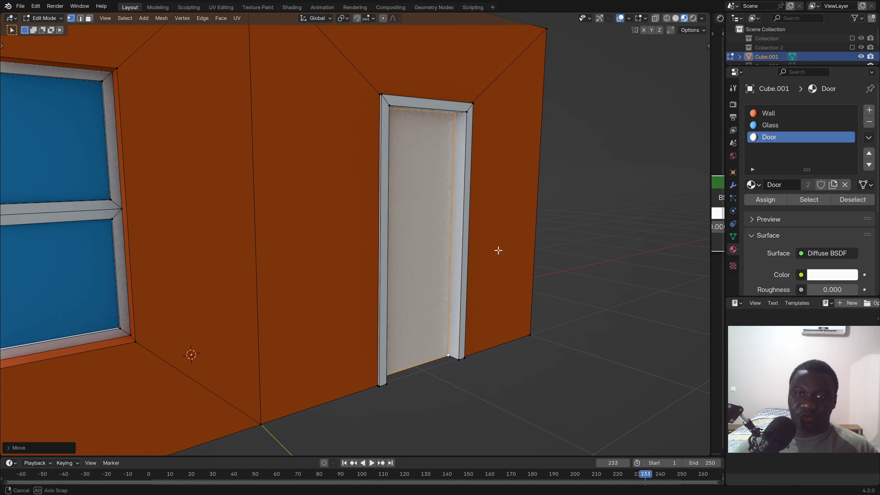
mouse_move(499, 250)
middle_mouse_down()
mouse_move(567, 290)
mouse_move(621, 285)
mouse_move(527, 305)
mouse_move(468, 262)
mouse_move(408, 245)
mouse_move(481, 252)
middle_mouse_up()
scroll(468, 263, "down", 5)
scroll(466, 258, "up", 5)
scroll(465, 258, "down", 5)
scroll(457, 243, "up", 5)
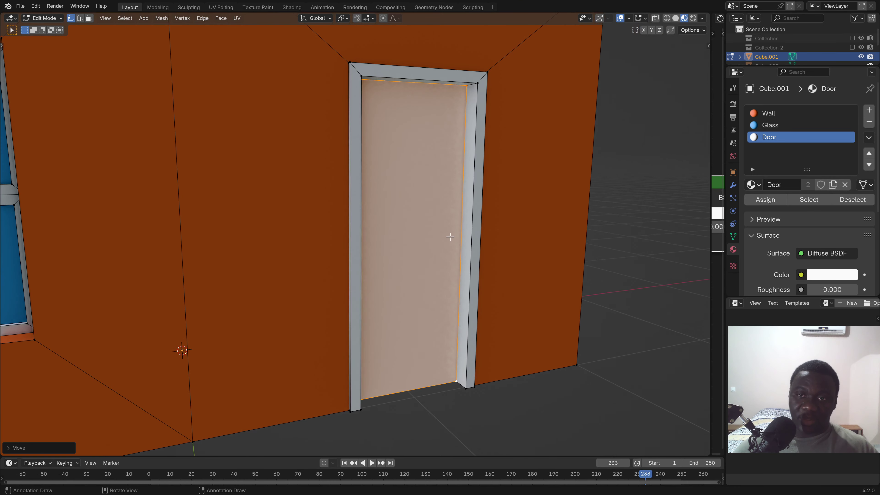
key("Tab")
scroll(436, 228, "down", 2)
scroll(428, 235, "down", 5)
- Zoom in on the white door and bring up the Shift+A Mesh primitives list
mouse_move(428, 235)
middle_mouse_down()
mouse_move(459, 237)
mouse_move(416, 251)
mouse_move(338, 255)
mouse_move(295, 299)
mouse_move(369, 256)
mouse_move(417, 240)
mouse_move(436, 249)
mouse_move(438, 237)
mouse_move(447, 240)
middle_mouse_up()
scroll(416, 252, "up", 3)
scroll(450, 239, "up", 2)
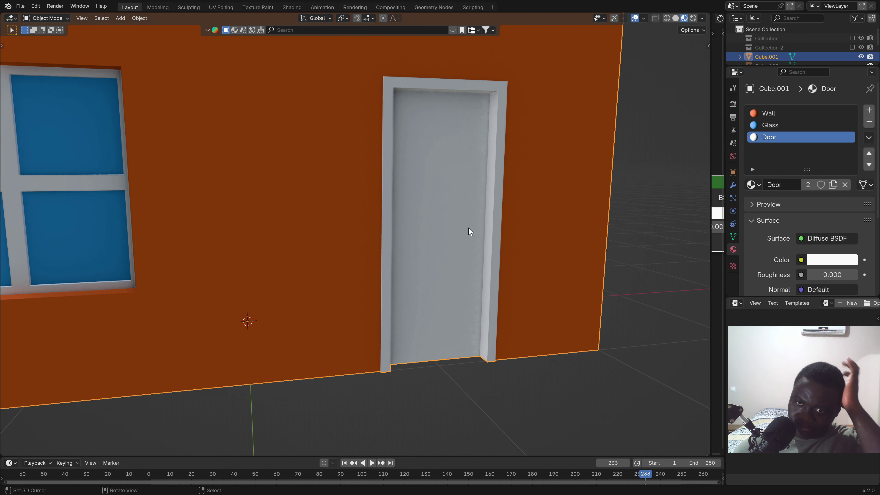
scroll(470, 232, "up", 1)
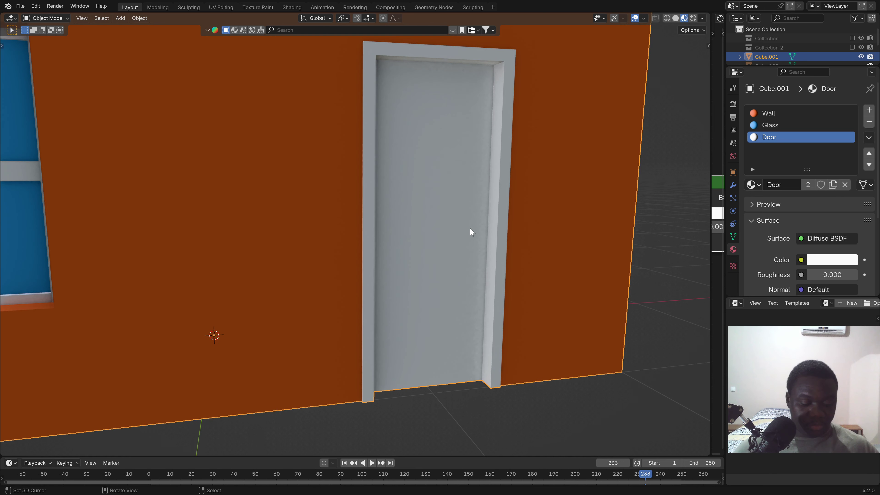
scroll(464, 242, "down", 2)
scroll(471, 241, "up", 2)
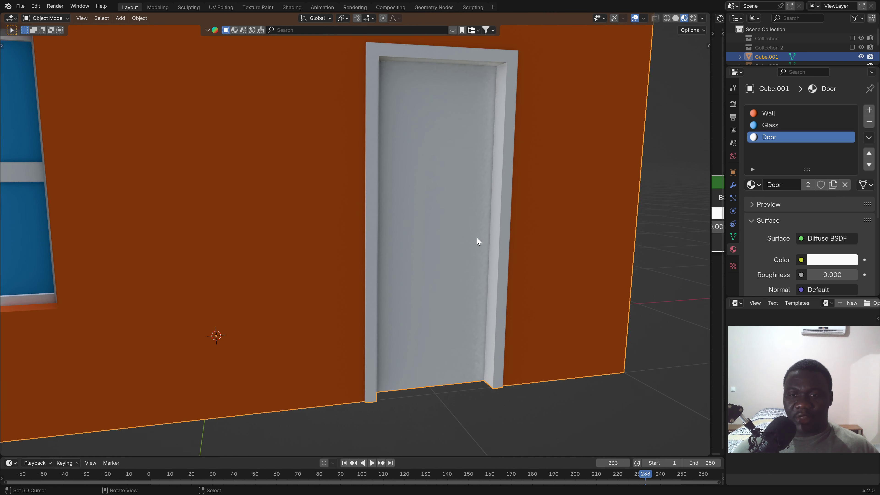
key("shift+a")
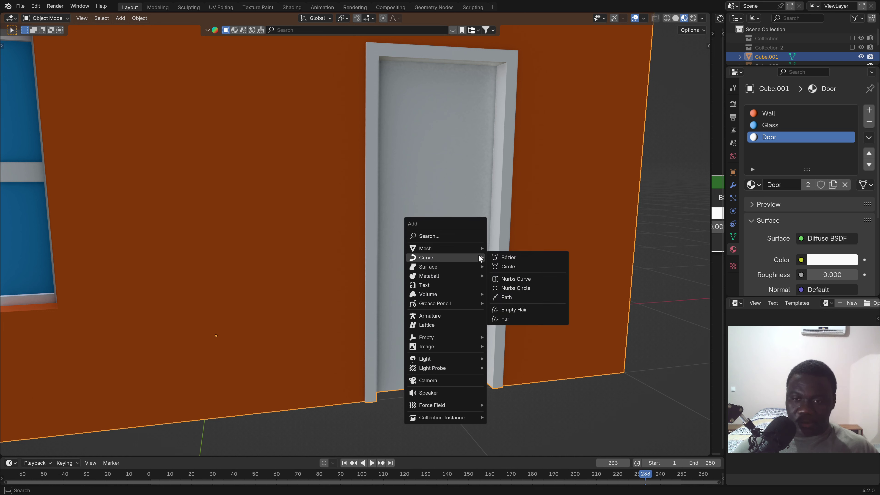
mouse_move(427, 248)
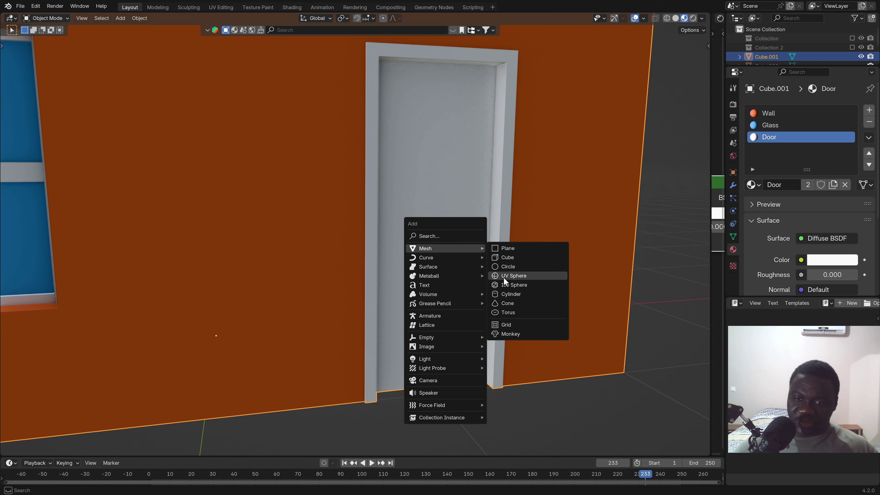
- Add a trial torus, then delete it
left_click(508, 313)
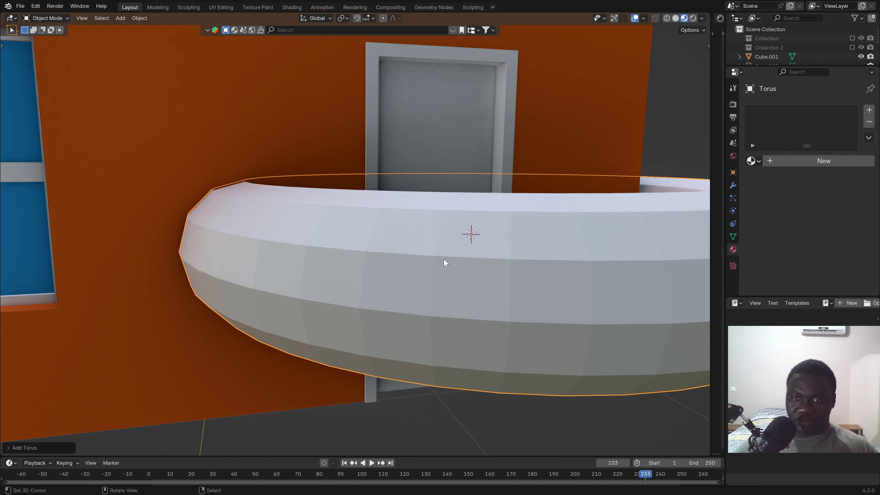
scroll(444, 259, "down", 3)
scroll(456, 240, "down", 3)
mouse_move(393, 285)
middle_mouse_down()
mouse_move(428, 308)
mouse_move(407, 299)
mouse_move(412, 336)
mouse_move(397, 309)
mouse_move(309, 273)
mouse_move(279, 237)
mouse_move(283, 224)
mouse_move(295, 222)
mouse_move(330, 294)
mouse_move(360, 299)
mouse_move(367, 275)
mouse_move(537, 291)
middle_mouse_up()
key("x")
left_click(530, 286)
scroll(485, 267, "up", 2)
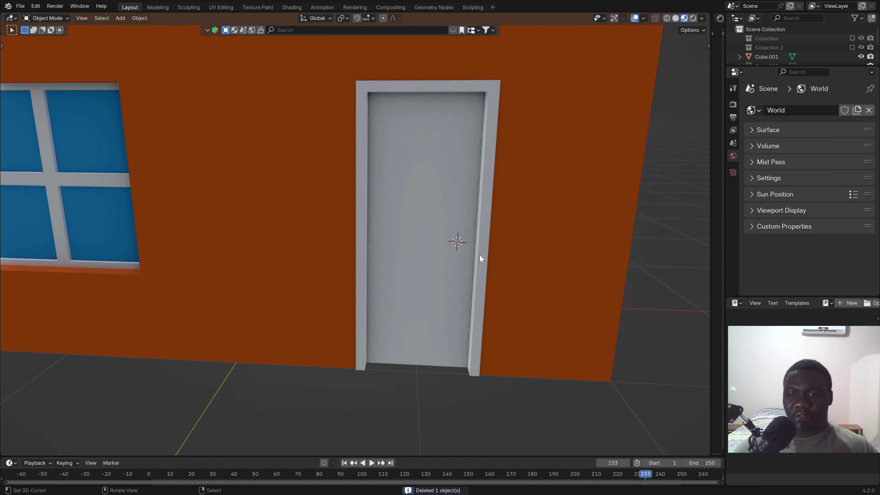
scroll(434, 249, "up", 5)
middle_click_drag(405, 247, 418, 251)
- Add an Ico Sphere at the door with Subdivisions set to 4
key("shift+a")
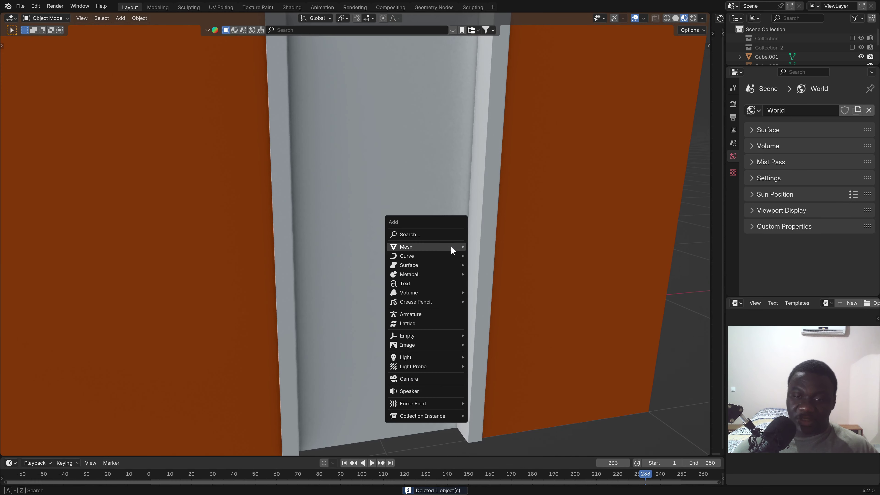
left_click(494, 283)
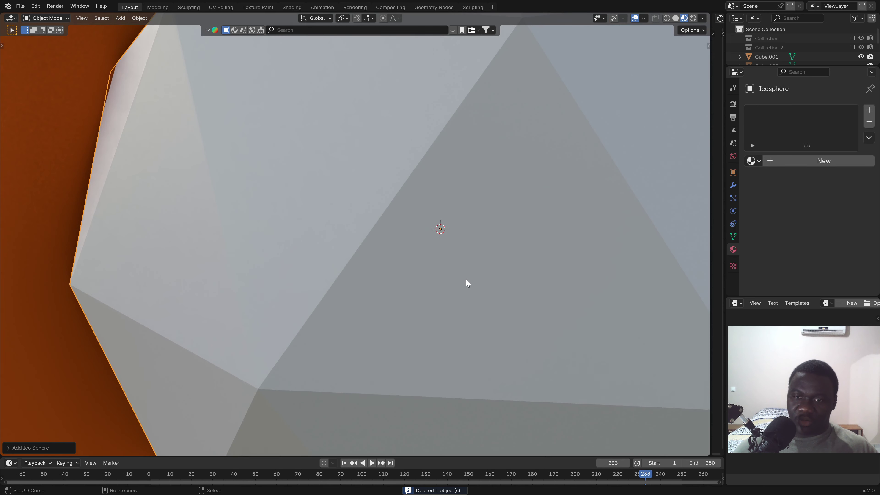
scroll(466, 281, "down", 4)
scroll(479, 287, "down", 2)
left_click(12, 448)
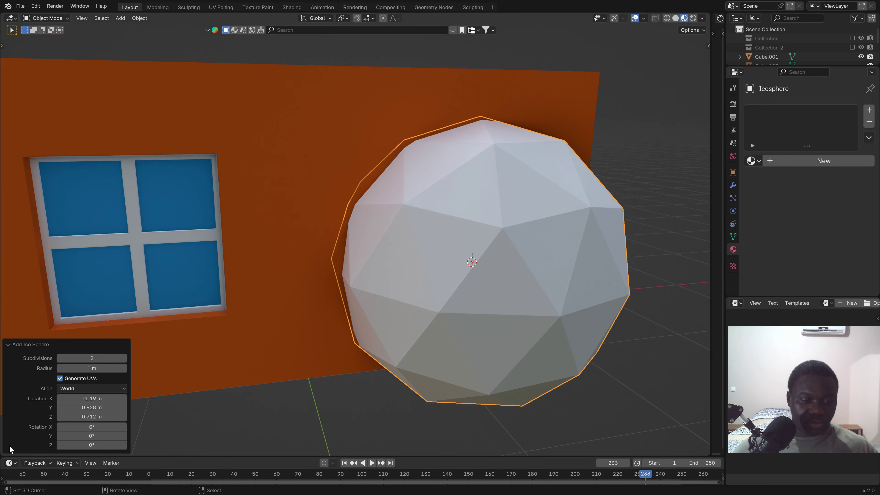
left_click(124, 359)
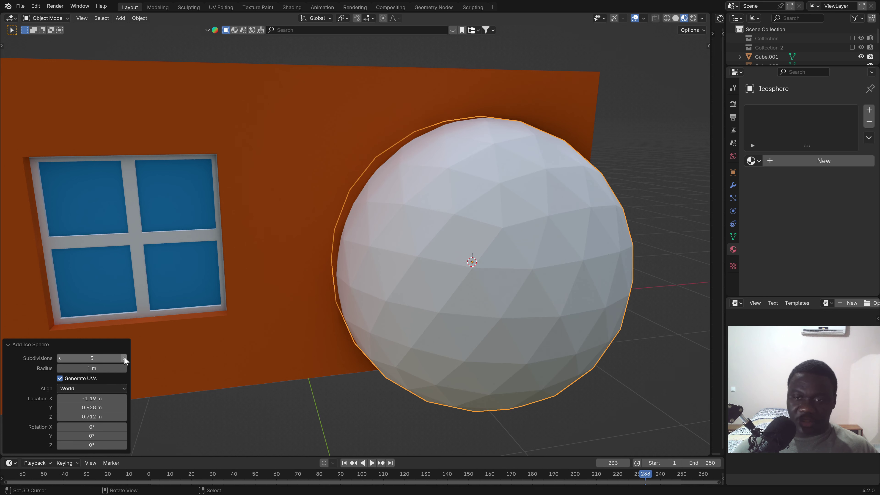
left_click(124, 358)
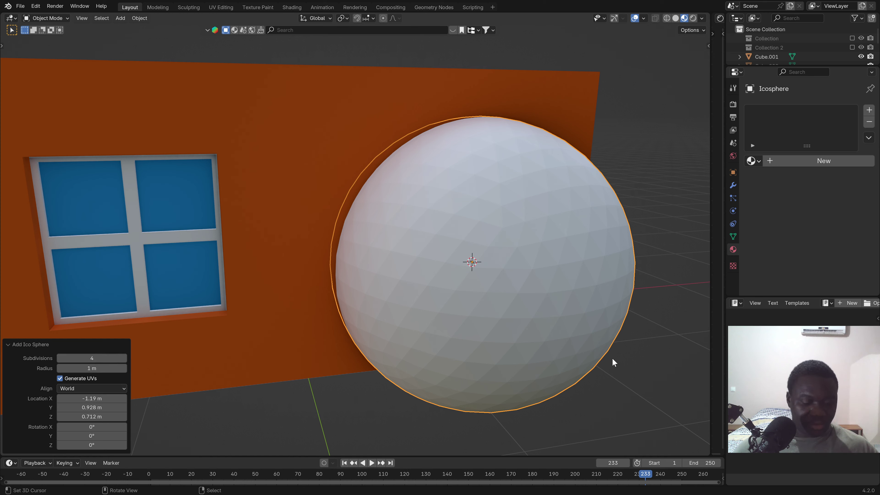
- Scale the icosphere down to 0.273 to form the doorknob
key("s")
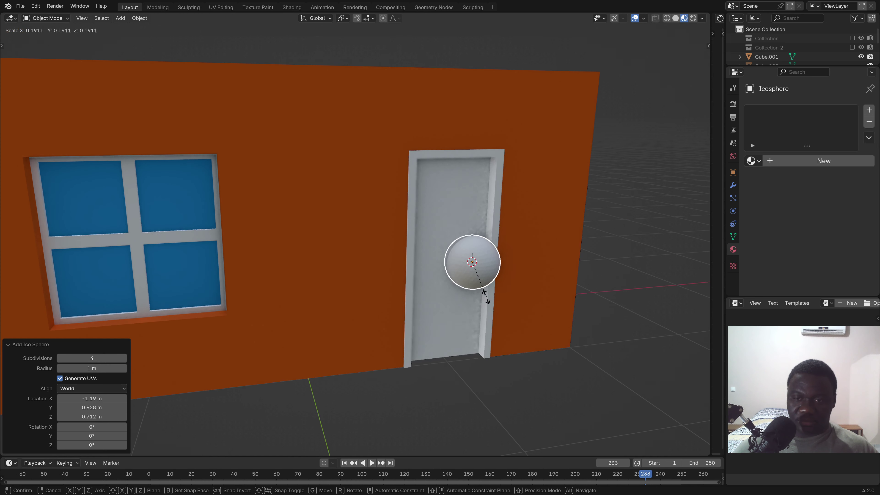
left_click(472, 281)
scroll(478, 295, "up", 5)
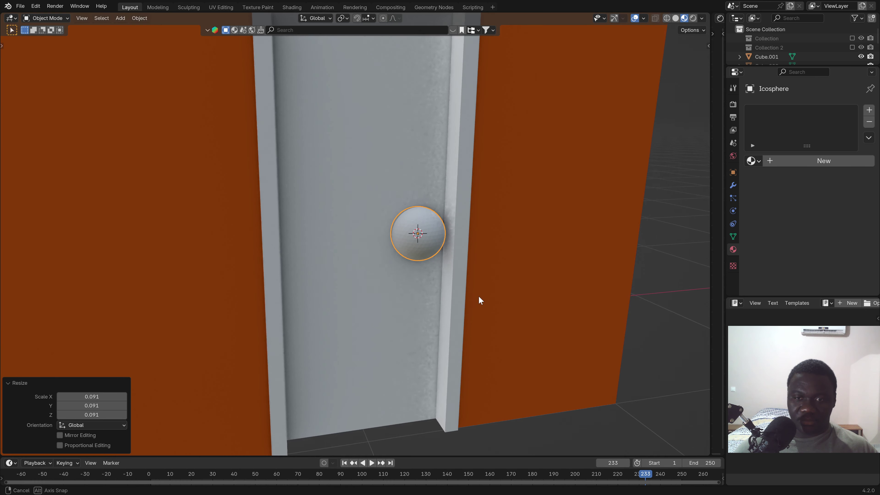
scroll(480, 301, "down", 2)
key("s")
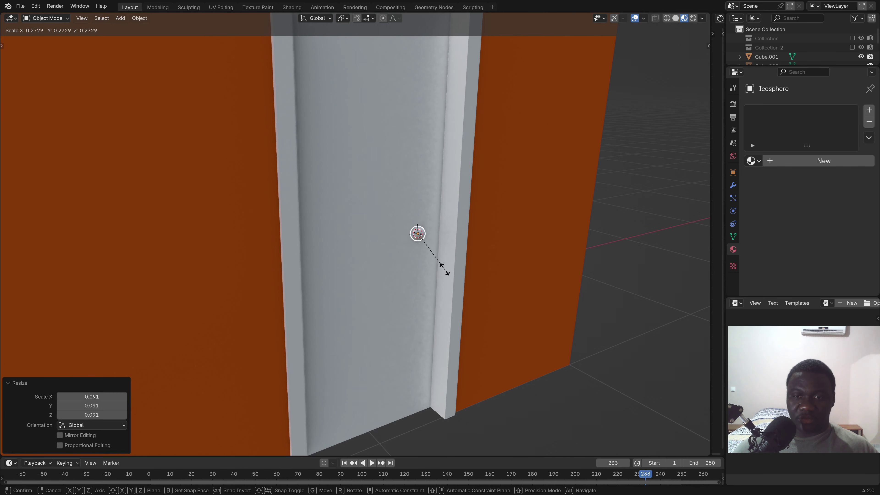
left_click(445, 268)
scroll(430, 256, "down", 5)
- Check the doorknob from the front view and an angled view
mouse_move(429, 256)
middle_mouse_down()
mouse_move(348, 311)
mouse_move(347, 271)
middle_mouse_up()
scroll(415, 290, "up", 5)
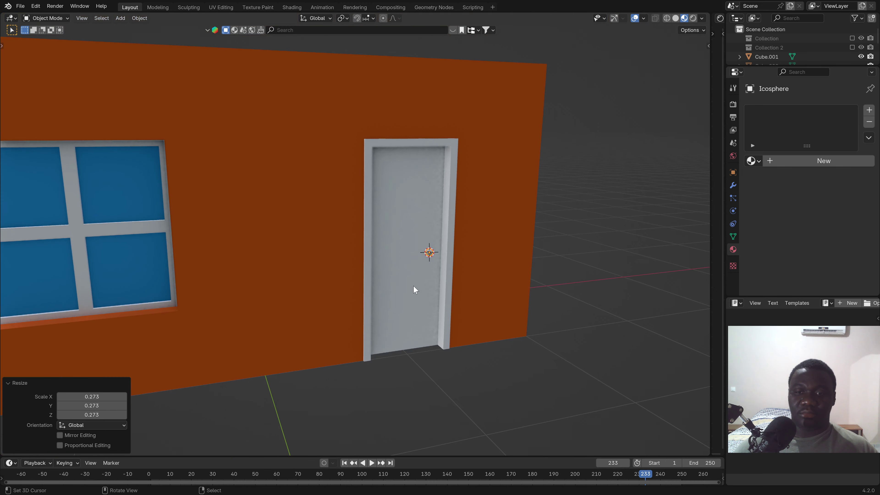
middle_click_drag(416, 290, 429, 274)
key("KP_1")
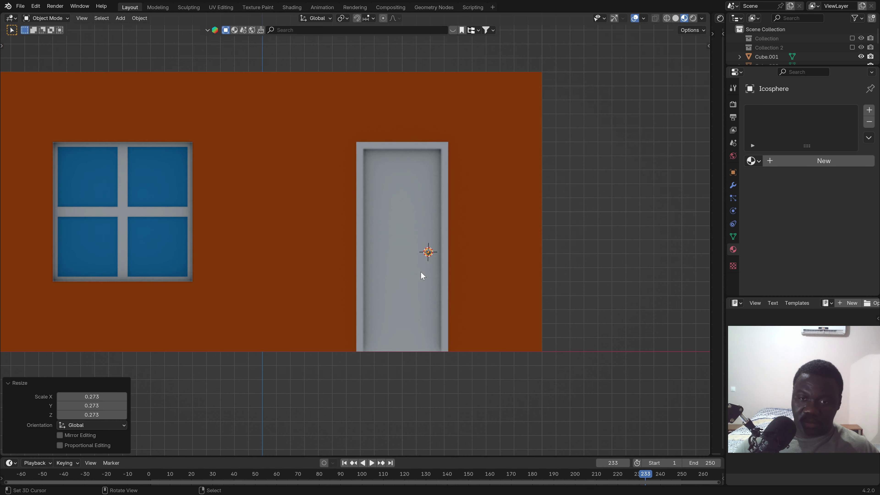
scroll(398, 295, "down", 2)
scroll(393, 297, "up", 5)
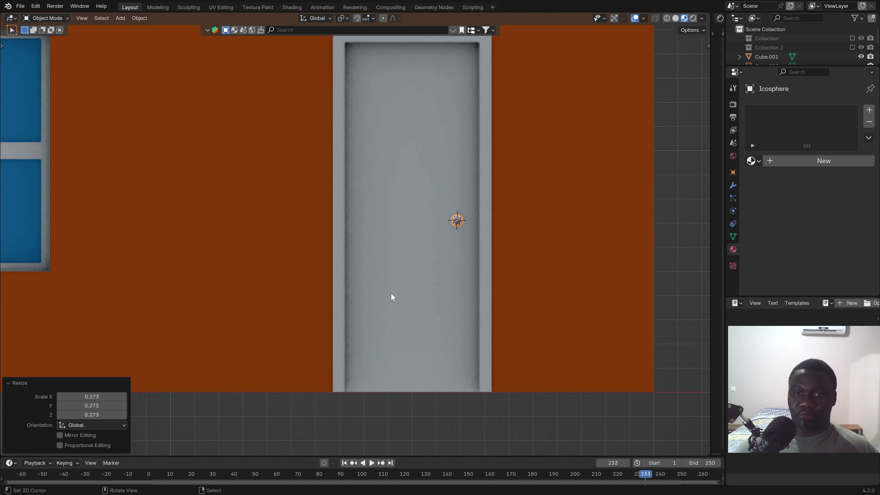
scroll(485, 241, "up", 2)
scroll(494, 237, "down", 1)
middle_click_drag(463, 257, 450, 285)
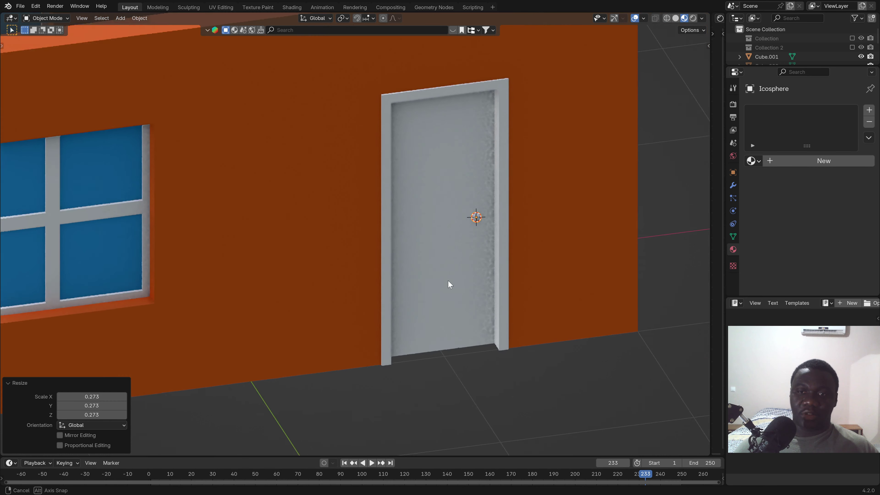
scroll(482, 276, "up", 2)
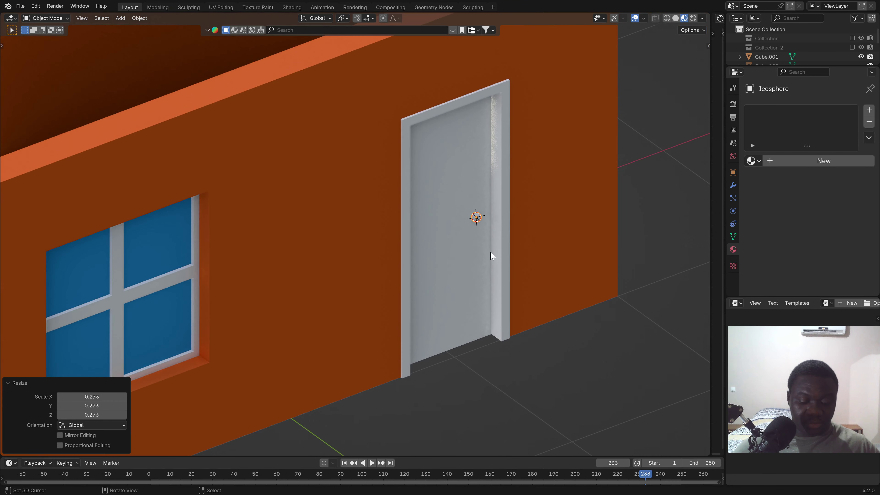
key("s")
key("Escape")
- Move the Door material slot to the top of the house's material list
left_click(465, 258)
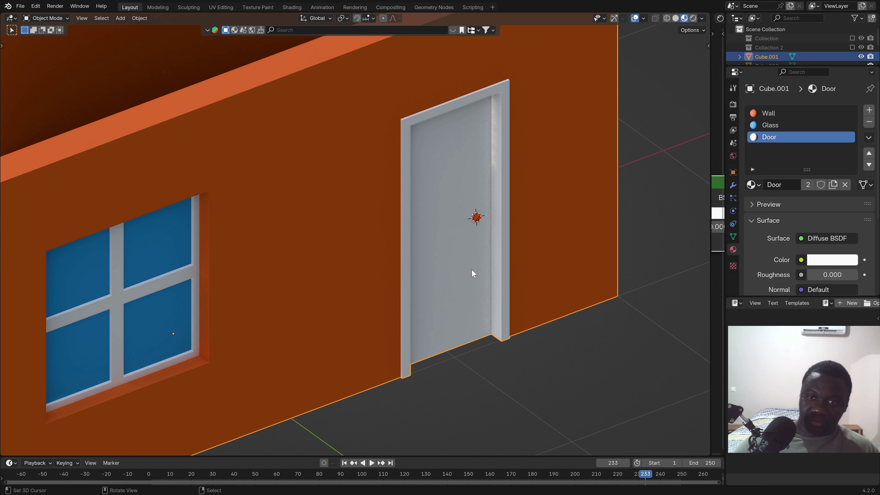
left_click(414, 378)
scroll(466, 238, "down", 1)
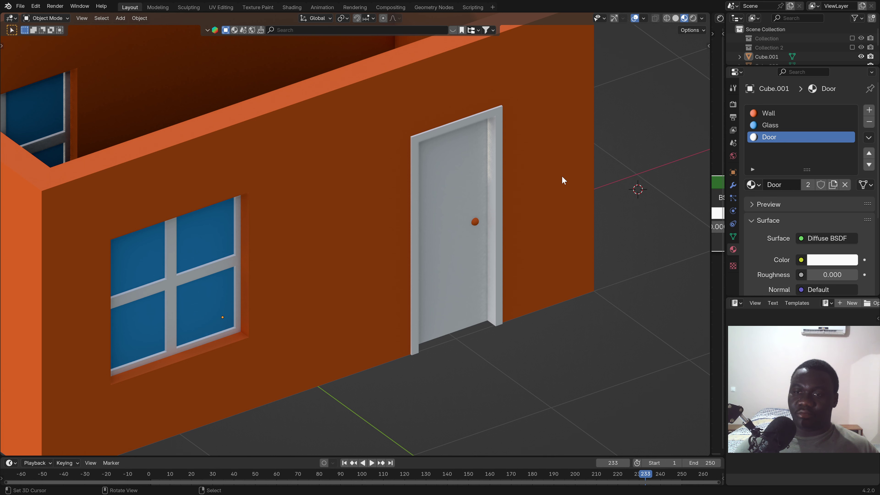
scroll(562, 180, "up", 1)
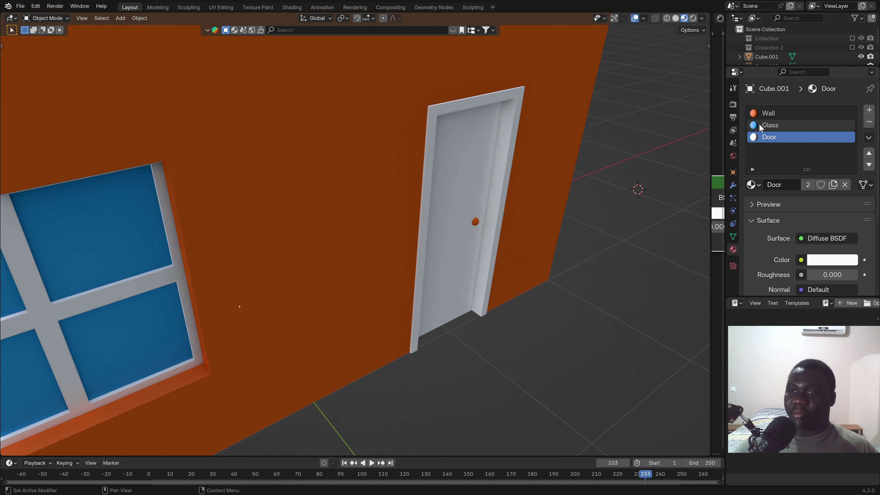
middle_click_drag(388, 244, 303, 295, "shift")
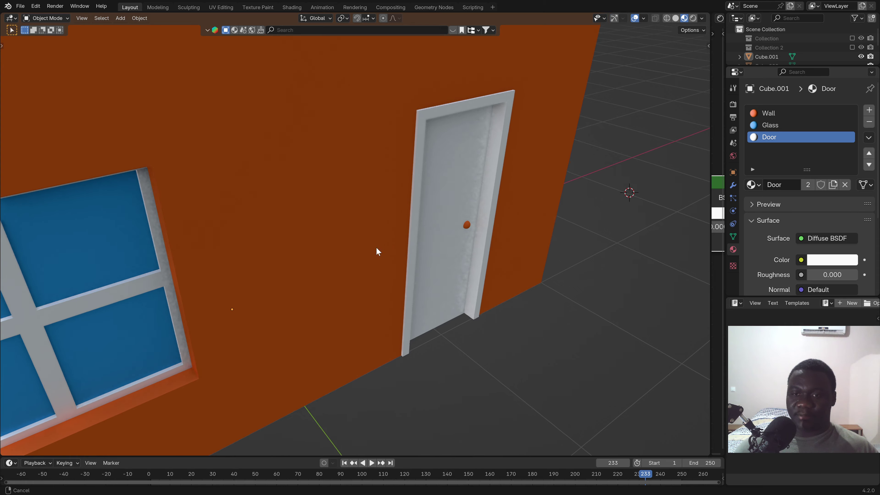
left_click(870, 153)
left_click(870, 153)
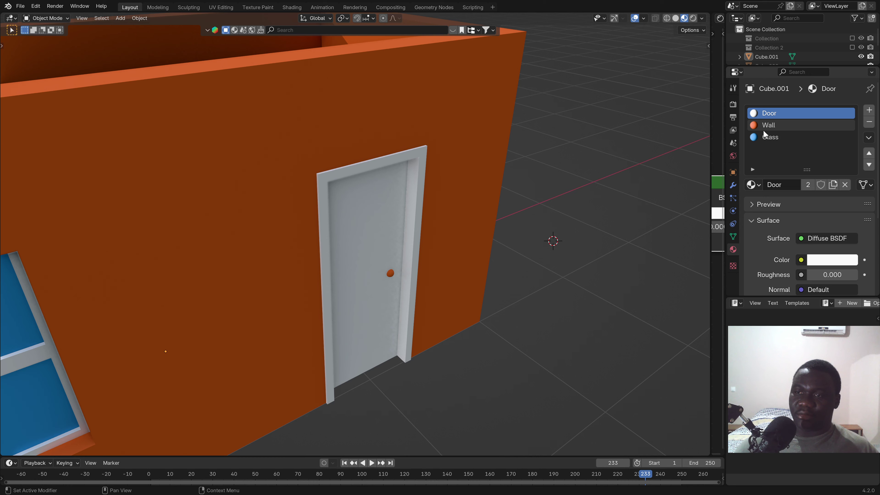
- In Edit Mode, select the whole door knob and assign it the Wall material
key("Tab")
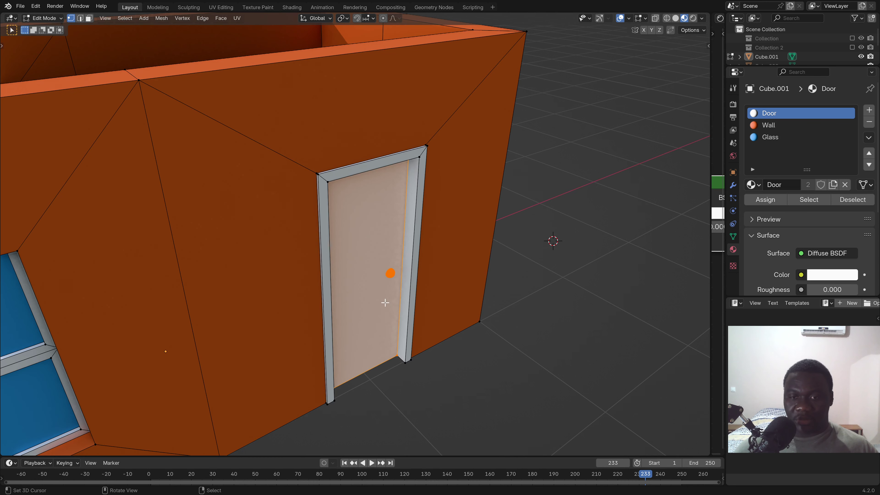
scroll(393, 256, "up", 5)
left_click(393, 254)
scroll(393, 254, "up", 4)
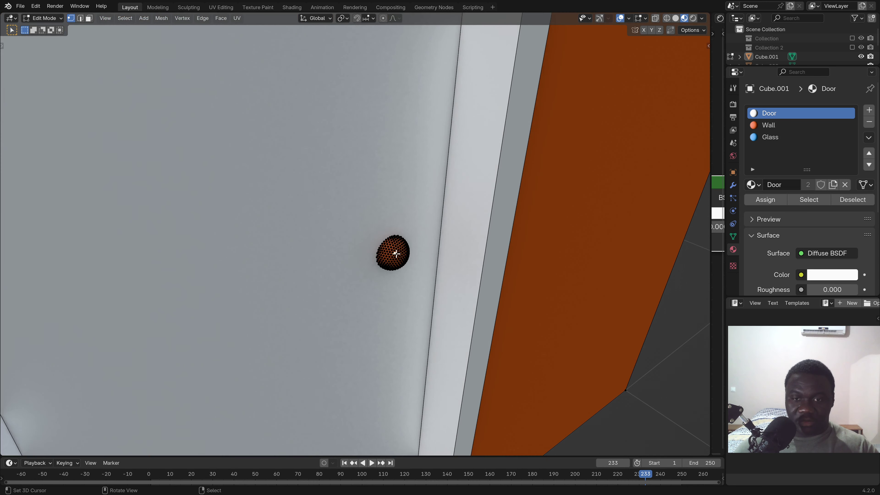
key("ctrl+l")
left_click(771, 125)
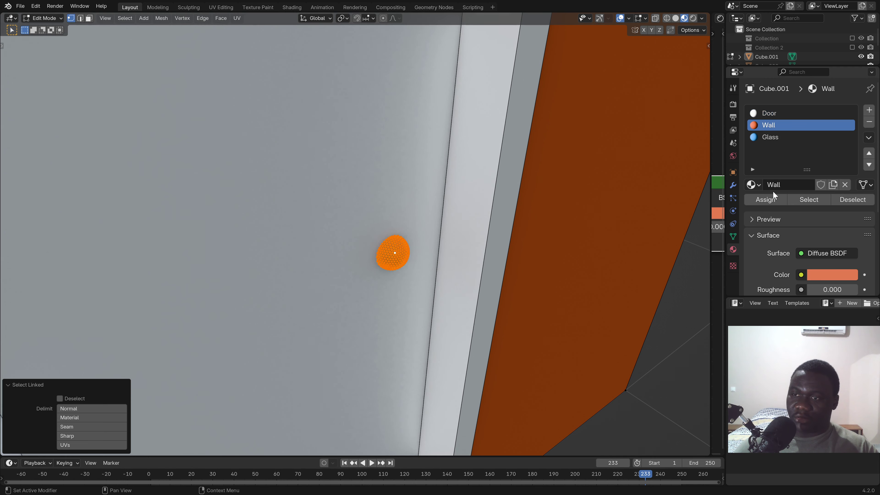
left_click(775, 114)
left_click(777, 201)
mouse_move(412, 267)
middle_mouse_down()
mouse_move(428, 276)
mouse_move(464, 274)
mouse_move(352, 251)
mouse_move(406, 221)
middle_mouse_up()
key("Tab")
scroll(427, 272, "down", 6)
scroll(399, 271, "down", 2)
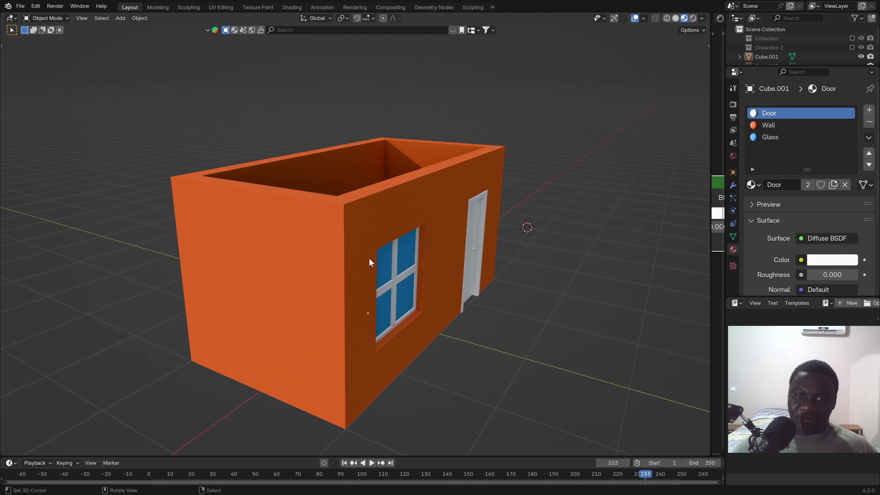
- Unhide the roof object Cube.004 and move it onto the house walls
mouse_move(370, 262)
middle_mouse_down()
mouse_move(344, 252)
mouse_move(353, 268)
mouse_move(454, 313)
middle_mouse_up()
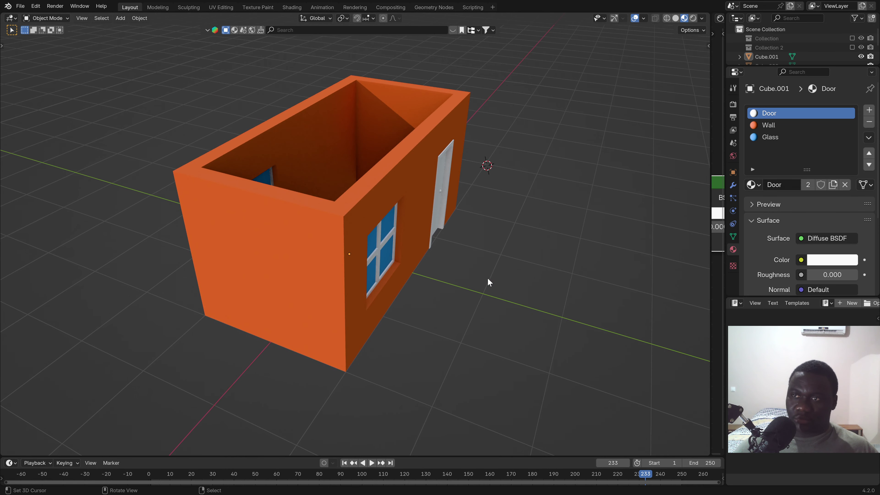
scroll(865, 37, "down", 2)
scroll(866, 37, "down", 1)
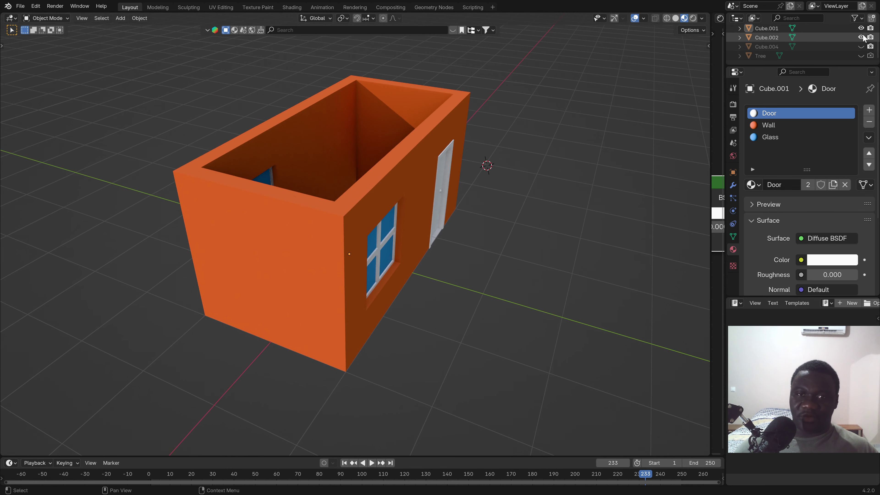
mouse_move(399, 212)
middle_mouse_down()
mouse_move(403, 275)
mouse_move(420, 260)
mouse_move(400, 257)
middle_mouse_up()
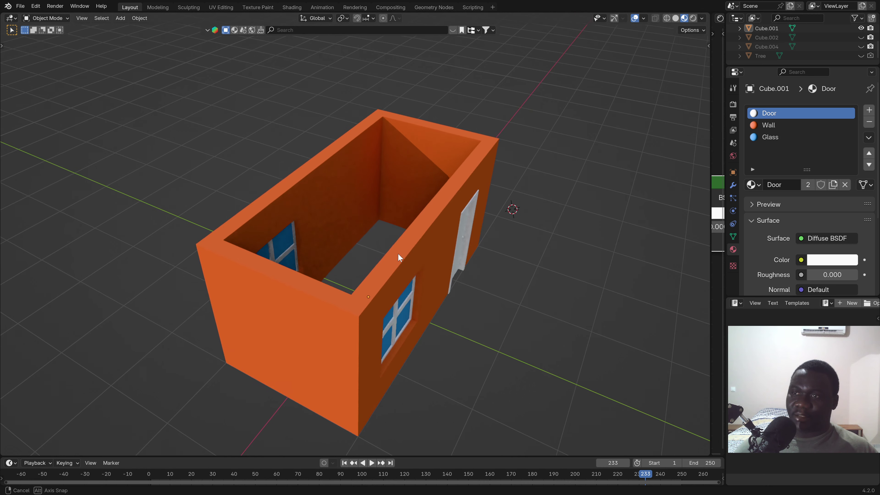
left_click(860, 46)
middle_click_drag(412, 243, 419, 251)
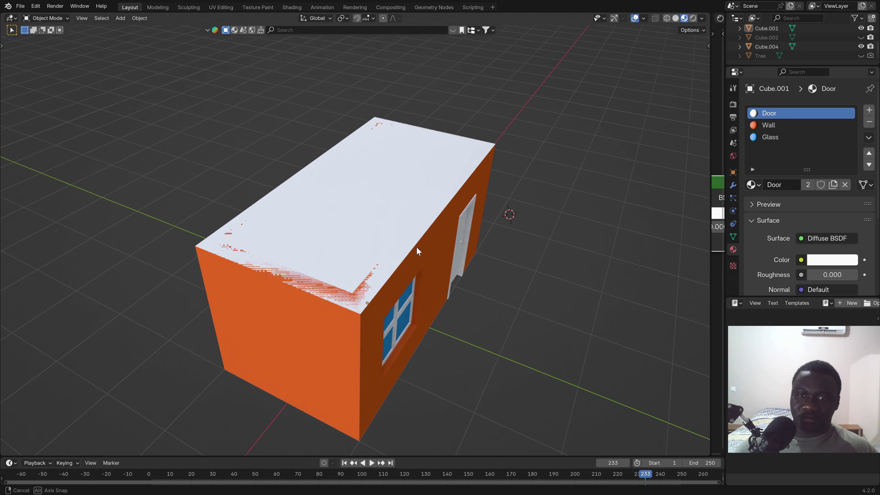
left_click(399, 203)
key("g")
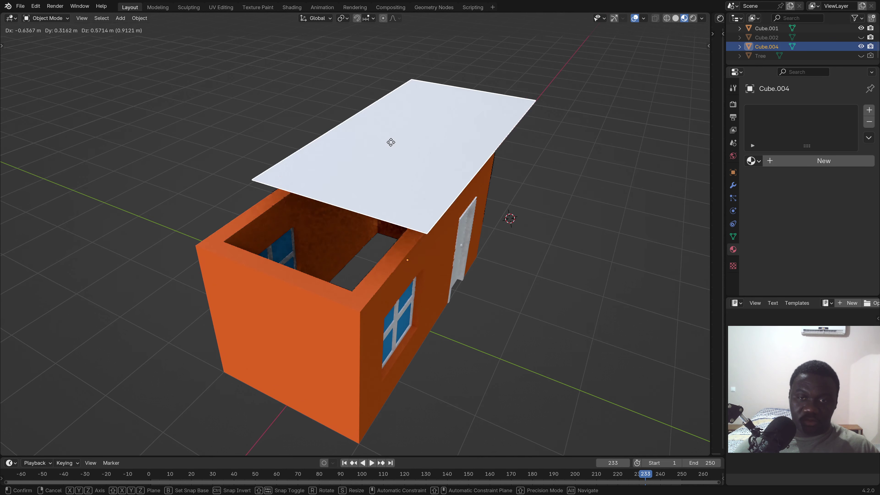
left_click(379, 183)
- Dissolve the roof's middle edge and switch to face select mode
key("Tab")
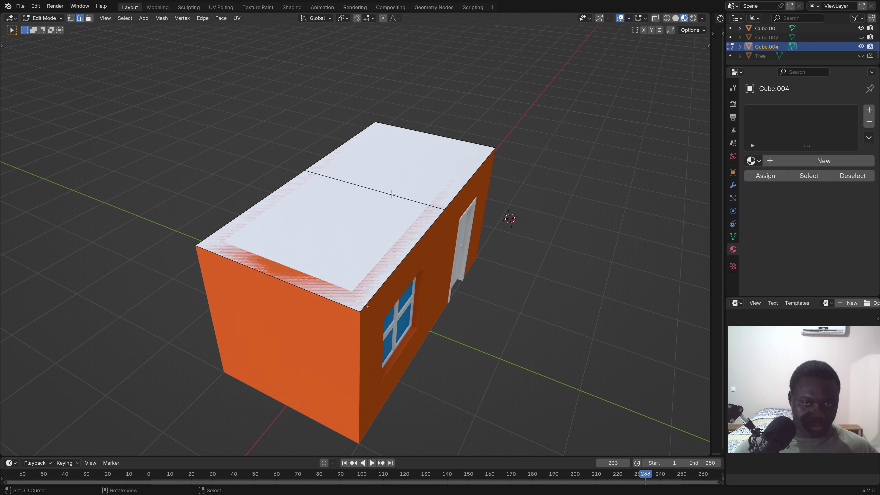
key("x")
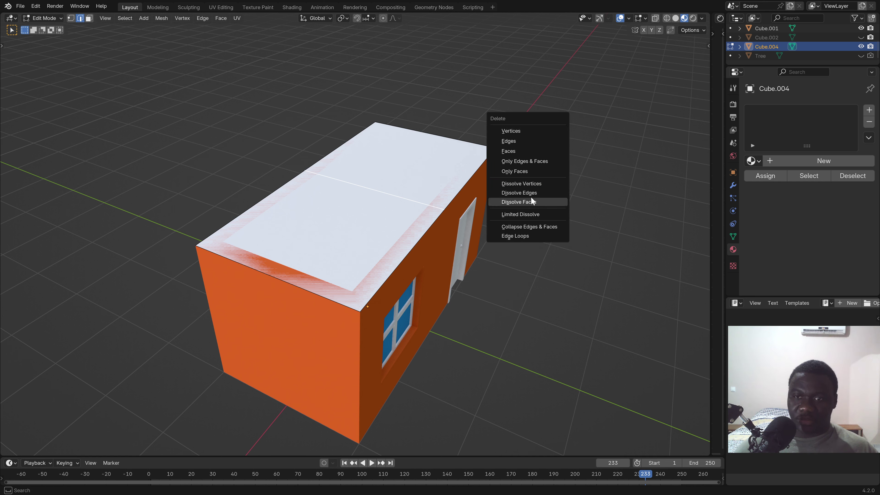
left_click(533, 192)
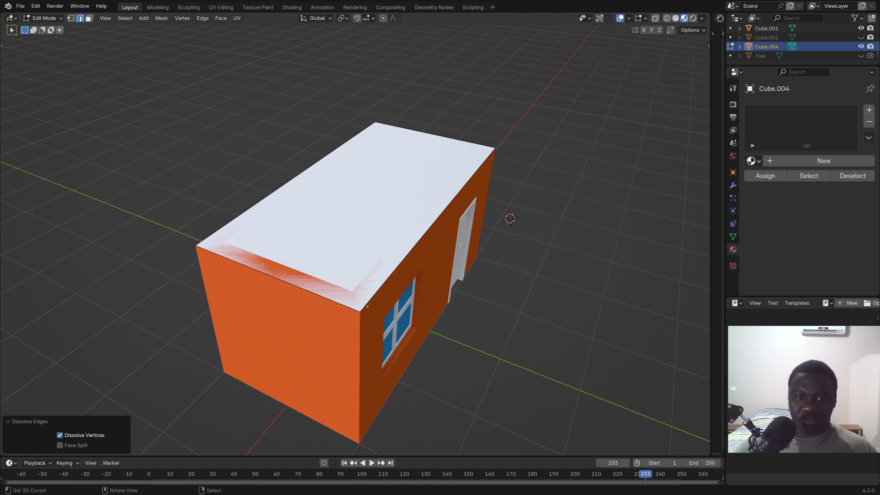
left_click(90, 19)
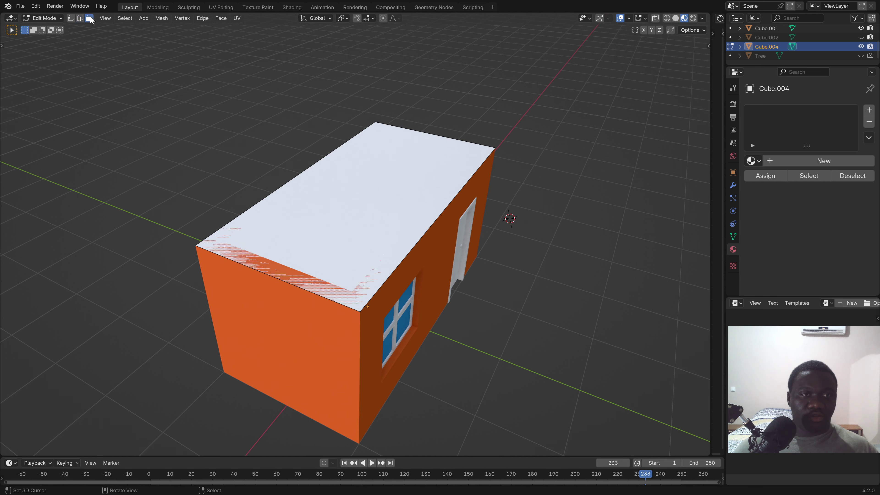
mouse_move(377, 196)
middle_mouse_down()
mouse_move(389, 189)
mouse_move(382, 192)
middle_mouse_up()
- Extrude the roof face upward about 1 m
key("e")
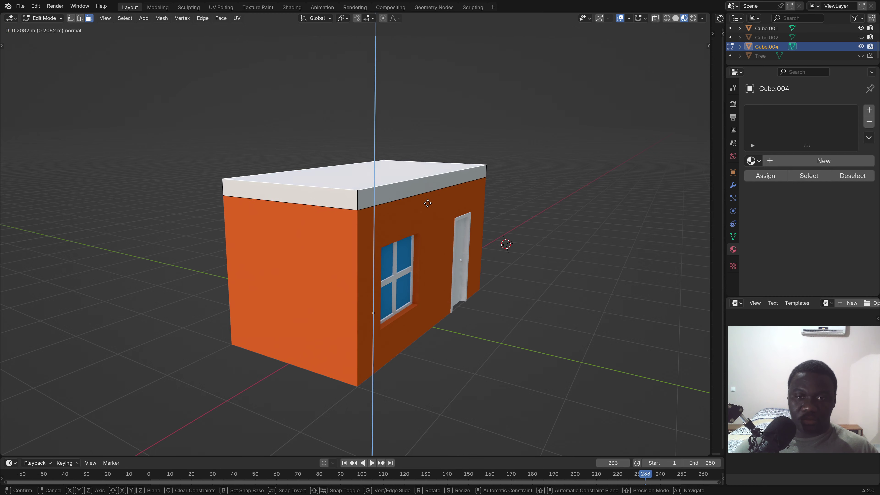
left_click(429, 158)
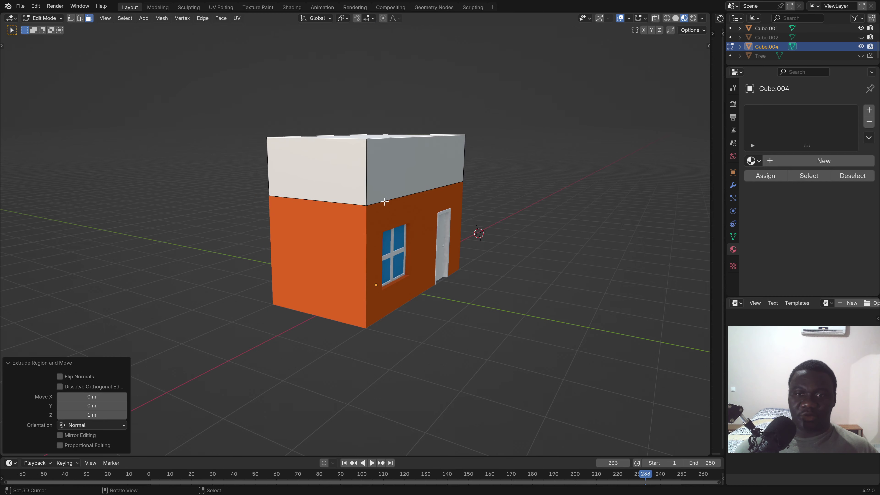
mouse_move(428, 158)
middle_mouse_down()
mouse_move(442, 190)
mouse_move(457, 198)
mouse_move(402, 199)
mouse_move(304, 179)
mouse_move(283, 178)
mouse_move(281, 194)
mouse_move(336, 211)
mouse_move(412, 196)
mouse_move(400, 190)
middle_mouse_up()
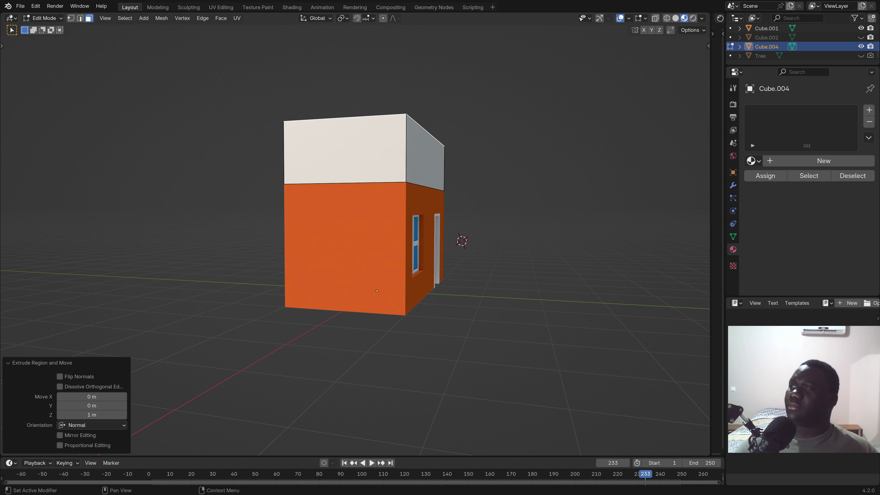
mouse_move(419, 223)
middle_mouse_down()
mouse_move(419, 203)
mouse_move(452, 236)
mouse_move(411, 238)
middle_mouse_up()
- Scale the roof's top face to zero along Y, forming a gable ridge
type("sx")
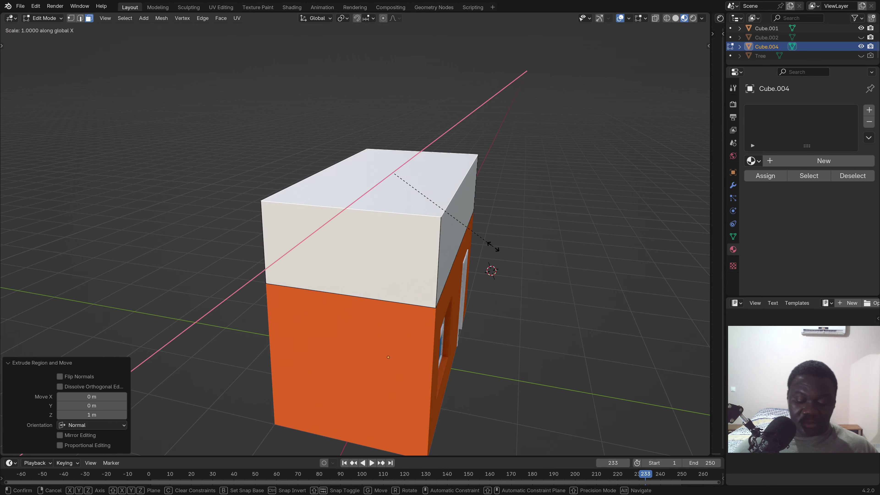
type("0")
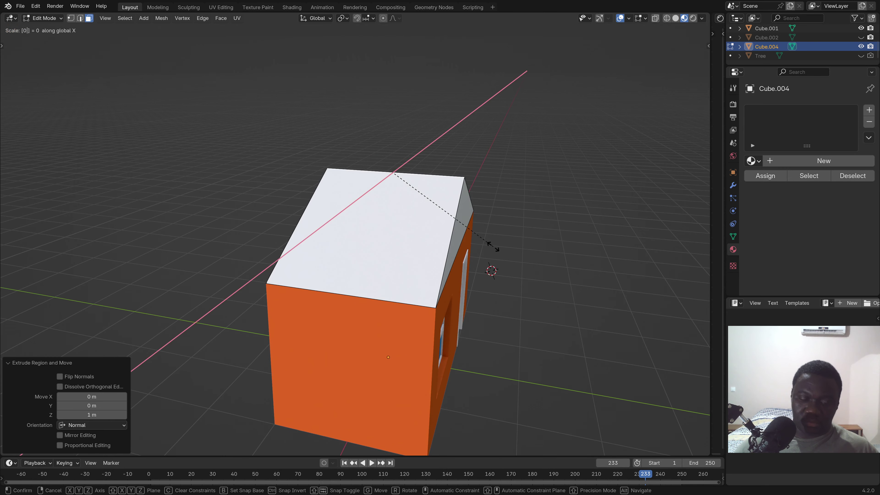
type("y")
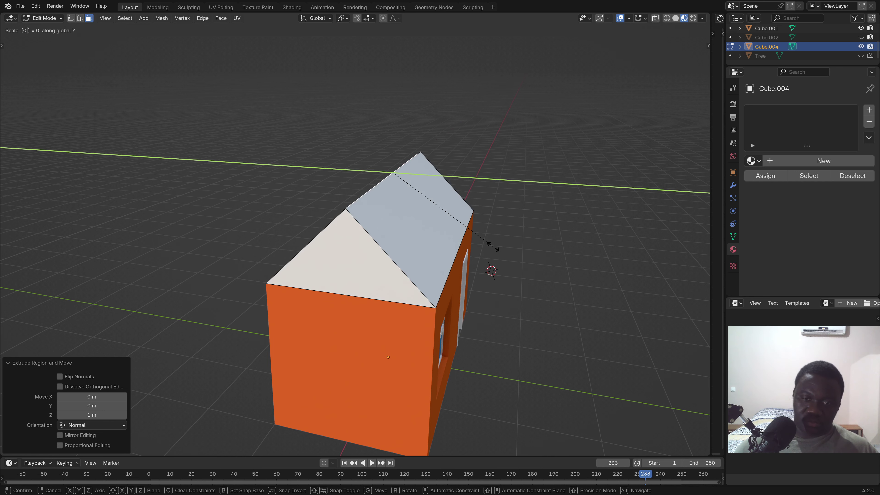
key("Return")
mouse_move(353, 307)
middle_mouse_down()
mouse_move(244, 258)
mouse_move(212, 260)
middle_mouse_up()
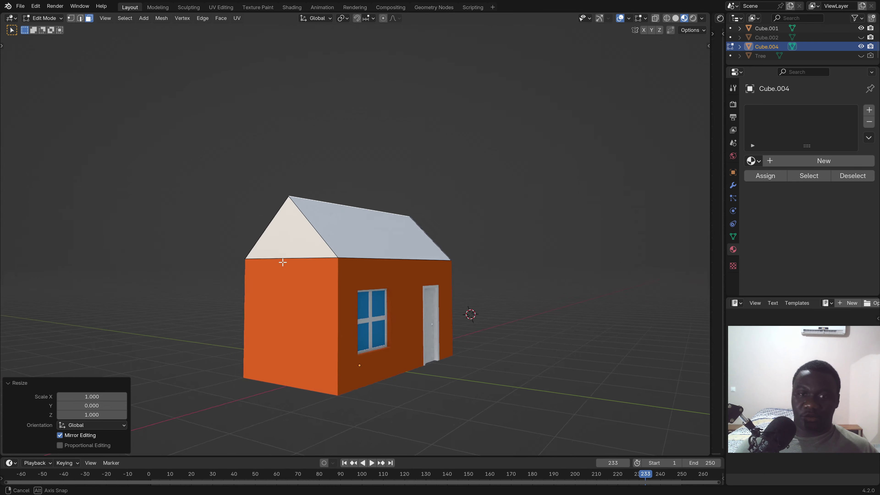
mouse_move(350, 273)
middle_mouse_down()
mouse_move(326, 274)
mouse_move(361, 224)
middle_mouse_up()
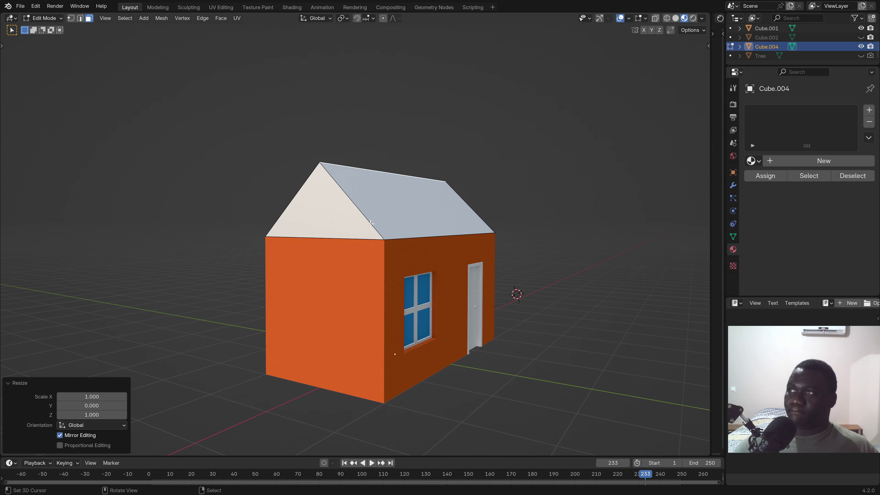
scroll(371, 228, "up", 1)
scroll(371, 227, "up", 1)
- Raise the roof ridge vertically along Z and orbit to the gable end
key("g")
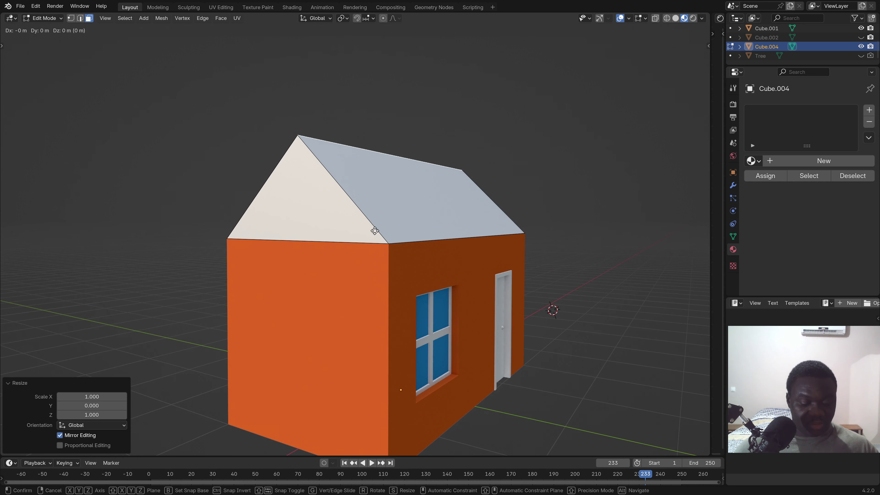
key("z")
left_click(378, 226)
scroll(378, 226, "down", 3)
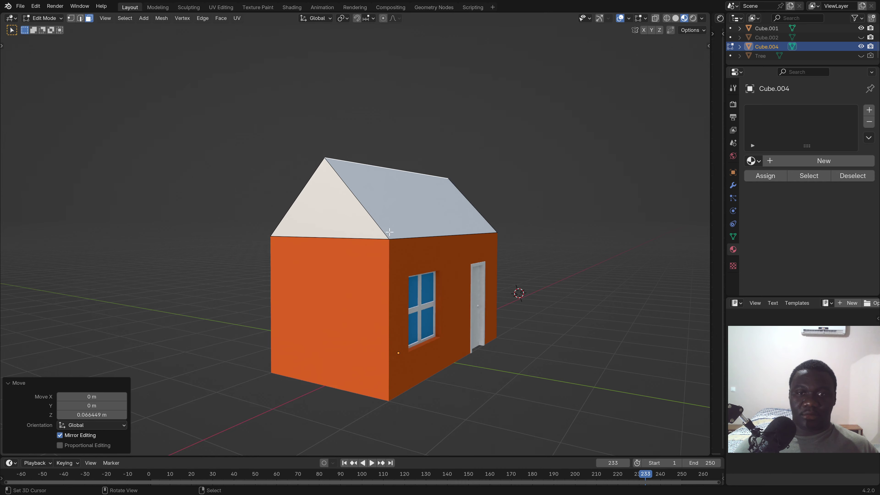
mouse_move(378, 226)
middle_mouse_down()
mouse_move(349, 241)
mouse_move(236, 234)
mouse_move(447, 245)
mouse_move(400, 239)
middle_mouse_up()
middle_click_drag(382, 184, 411, 229)
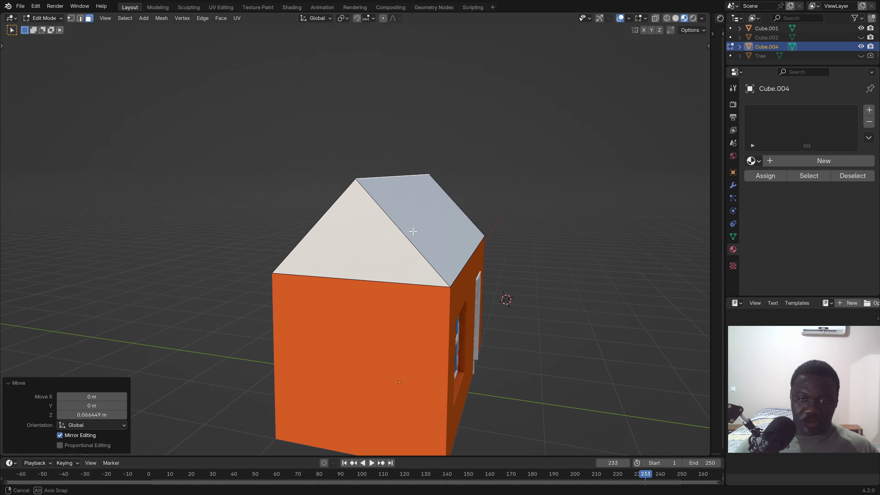
- Raise the roof ridge a little higher along Z
key("g")
key("z")
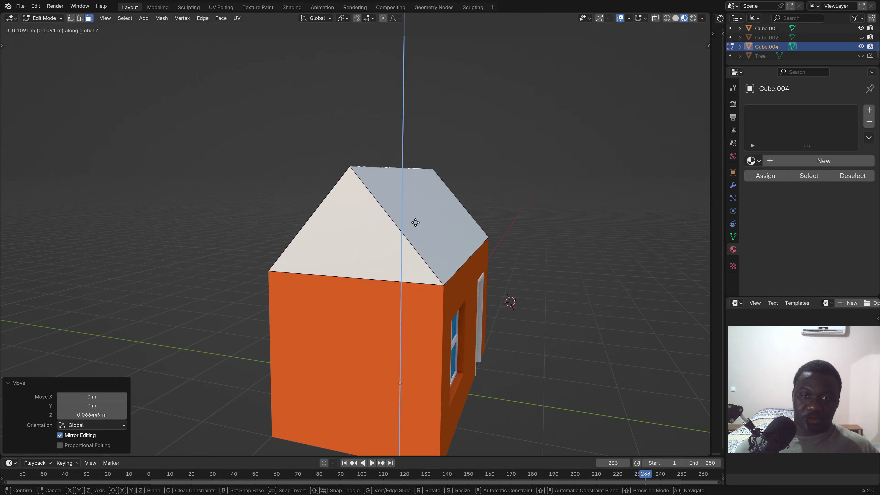
left_click(417, 222)
scroll(417, 222, "down", 3)
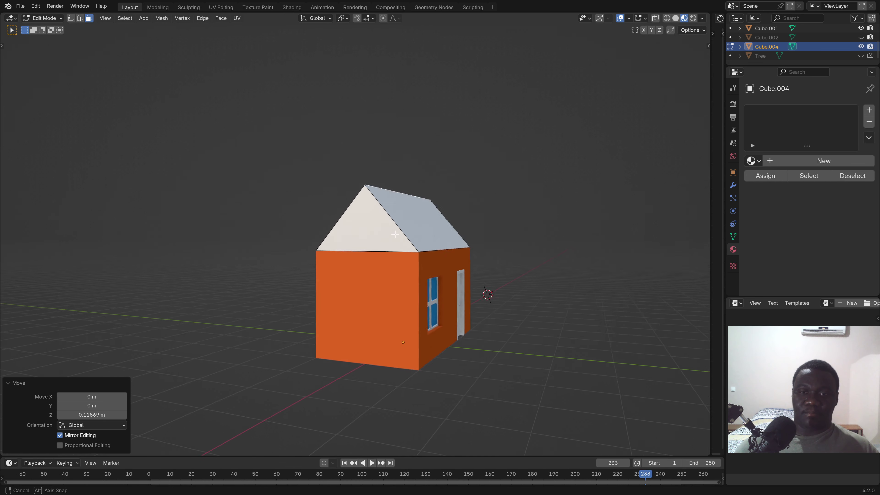
mouse_move(417, 222)
middle_mouse_down()
mouse_move(390, 232)
mouse_move(526, 236)
mouse_move(382, 239)
mouse_move(426, 269)
mouse_move(434, 196)
middle_mouse_up()
- Merge the roof's overlapping vertices by distance
scroll(426, 269, "up", 3)
scroll(368, 172, "up", 3)
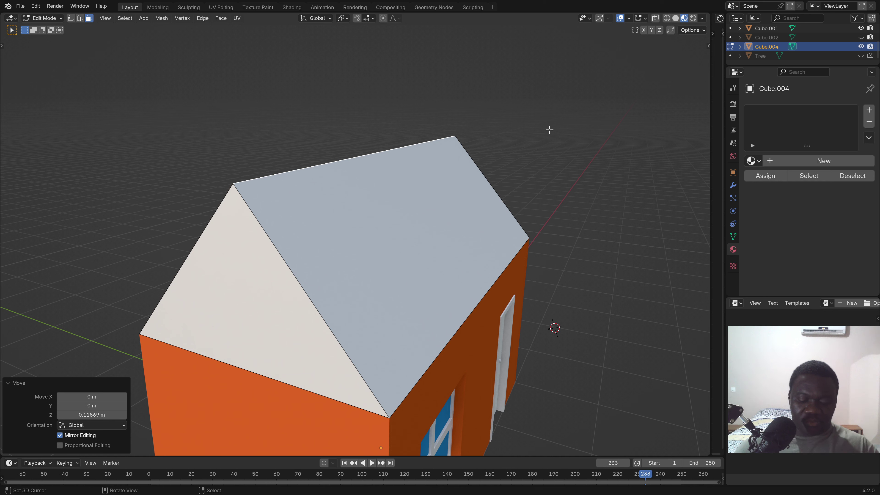
key("m")
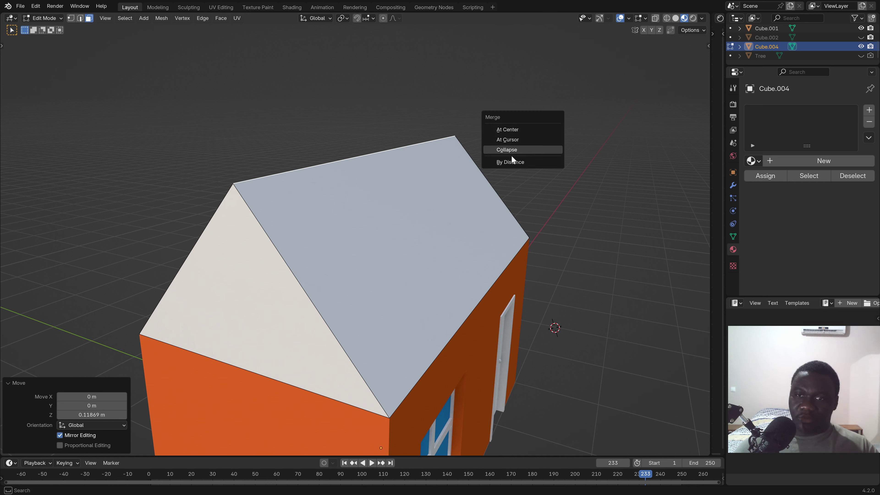
left_click(518, 163)
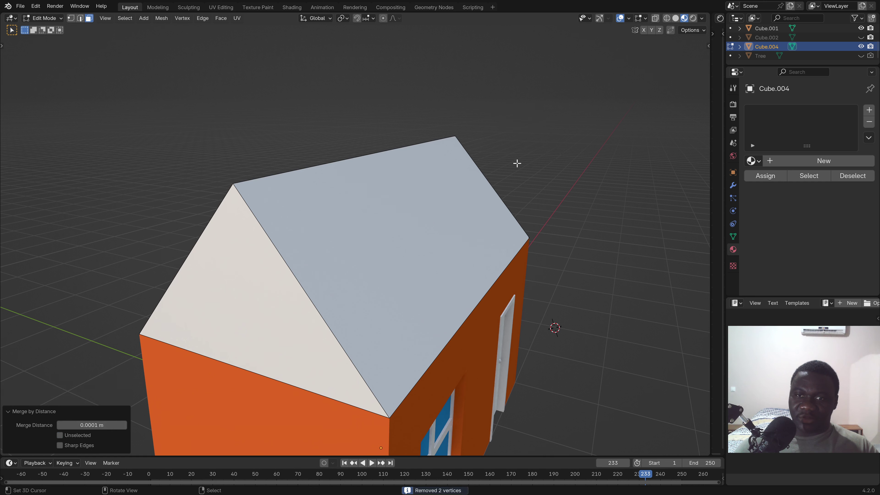
- Check the apex vertex stays in place and inspect the roof-wall join, back in face select
left_click(71, 18)
left_click(234, 187)
key("g")
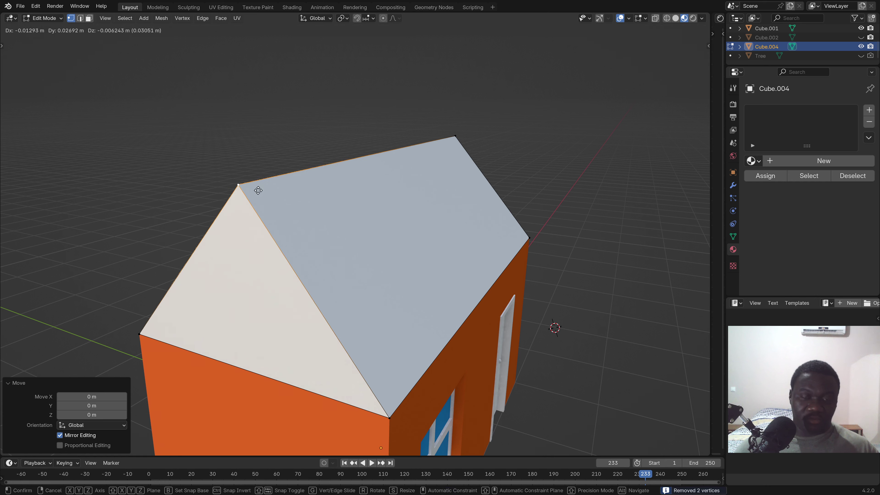
key("Escape")
scroll(242, 189, "up", 4)
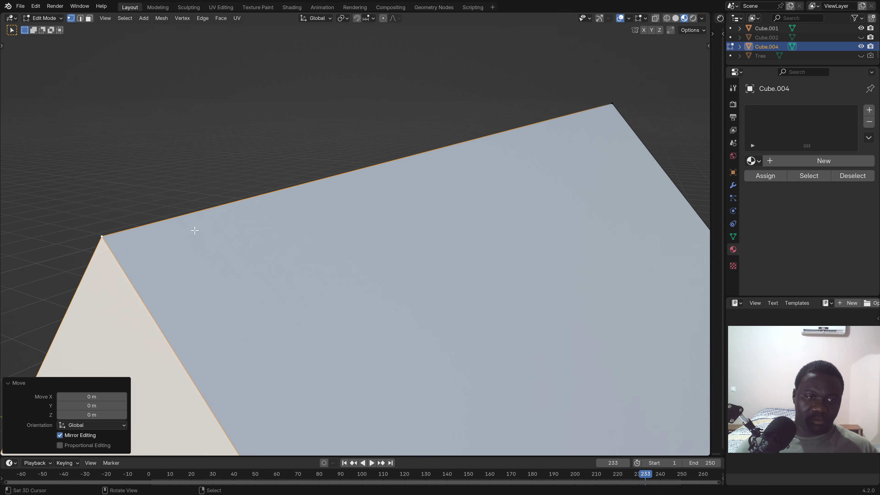
scroll(403, 220, "down", 5)
scroll(425, 229, "down", 3)
mouse_move(425, 229)
middle_mouse_down()
mouse_move(475, 222)
mouse_move(431, 178)
middle_mouse_up()
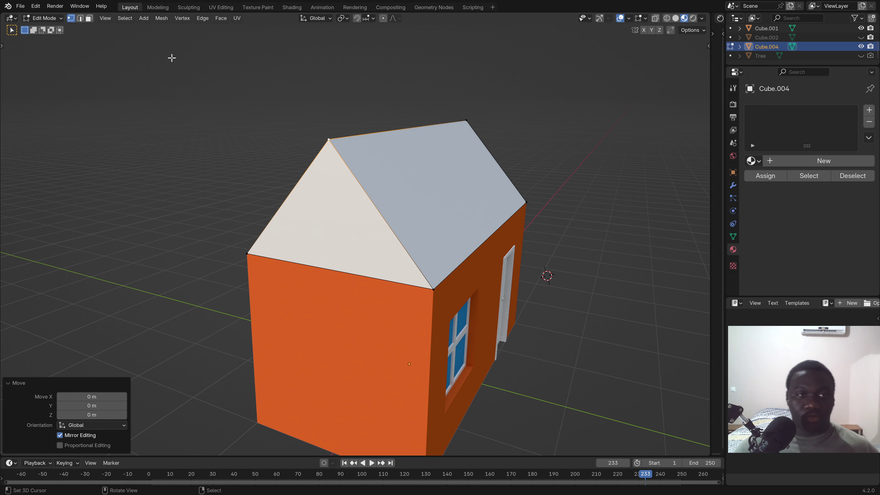
middle_click_drag(194, 147, 231, 151)
scroll(208, 142, "up", 5)
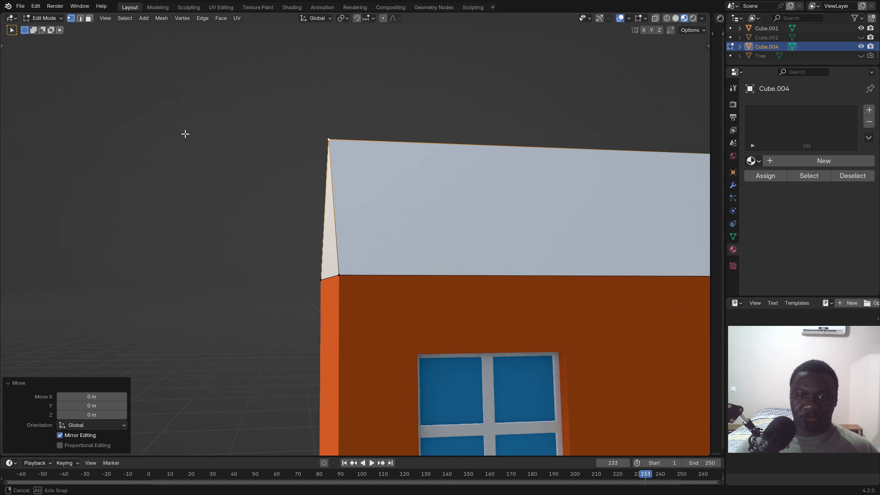
mouse_move(185, 134)
middle_mouse_down()
mouse_move(201, 149)
mouse_move(177, 137)
mouse_move(187, 129)
mouse_move(226, 138)
mouse_move(252, 169)
mouse_move(243, 163)
middle_mouse_up()
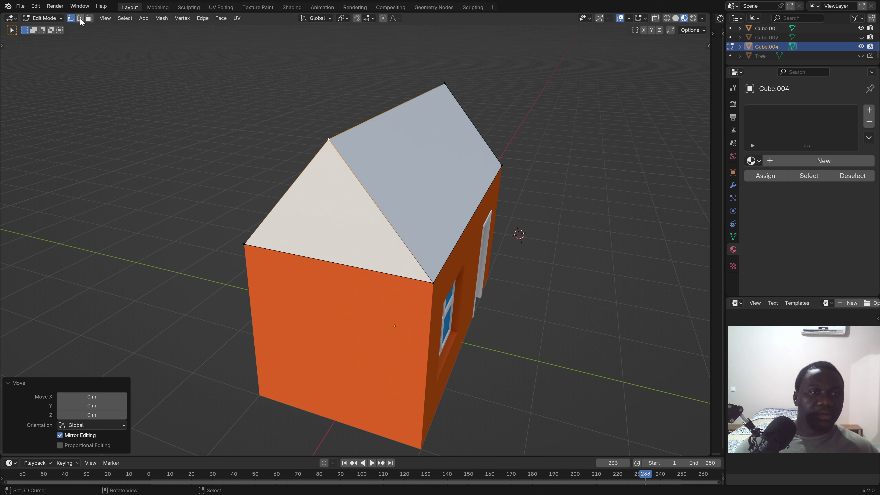
left_click(89, 20)
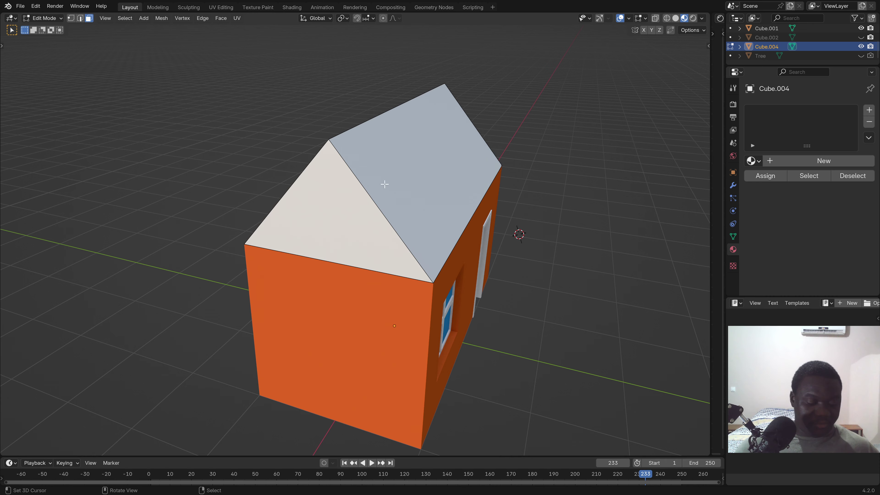
- Select the near roof slope face and move it to a new position
left_click(432, 142, "shift")
mouse_move(269, 208)
middle_mouse_down()
mouse_move(483, 171)
mouse_move(506, 202)
mouse_move(520, 199)
middle_mouse_up()
left_click(482, 171, "shift")
left_click(383, 225)
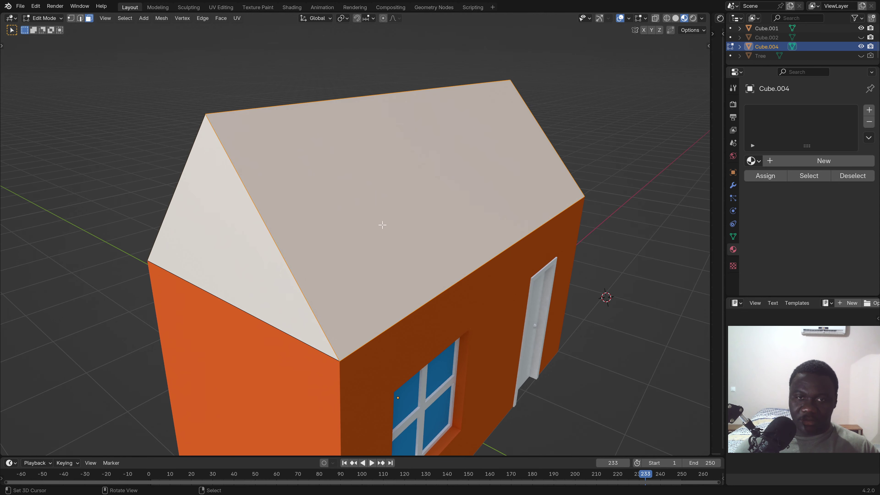
scroll(401, 233, "down", 2)
key("g")
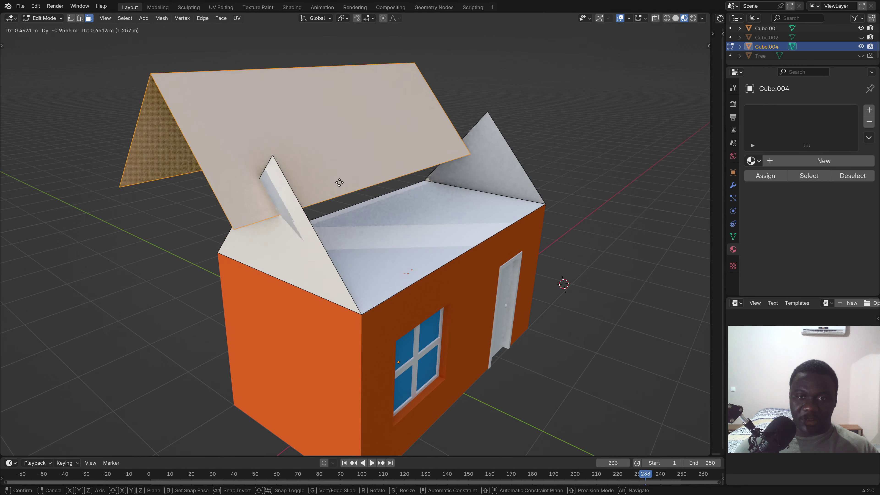
left_click(447, 193)
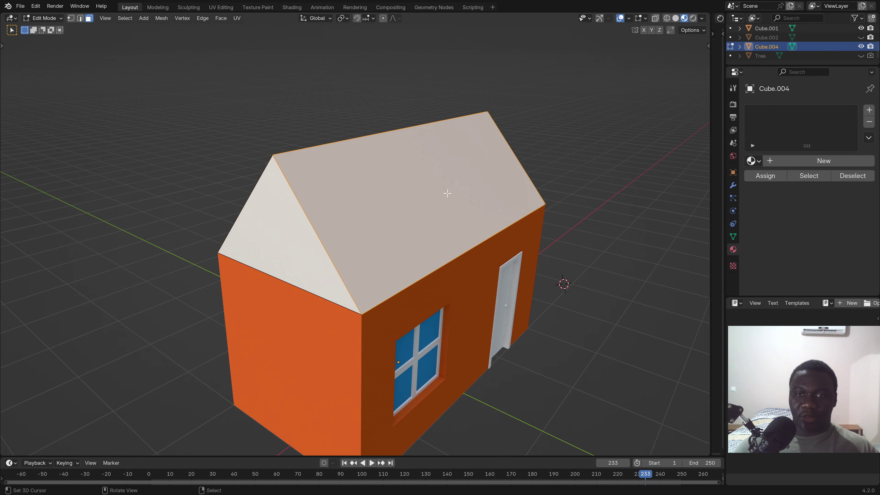
- Hide that face and fill the roof gap with a new face
key("h")
left_click(409, 207)
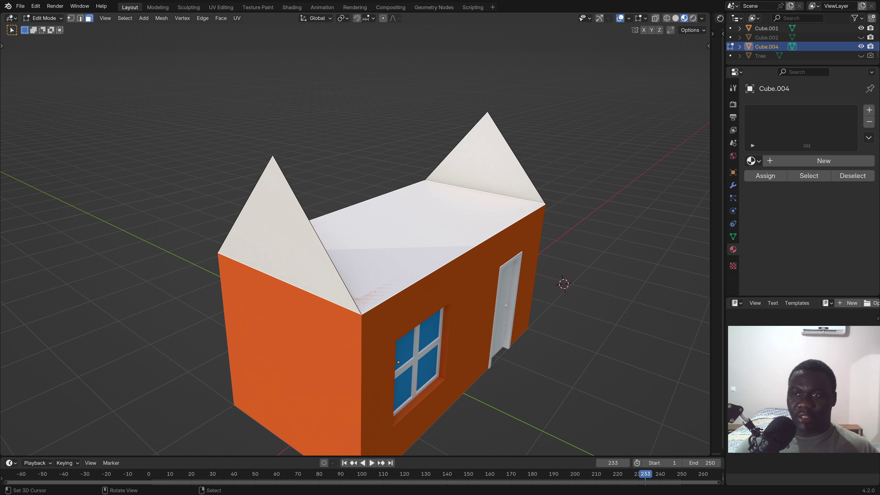
key("f")
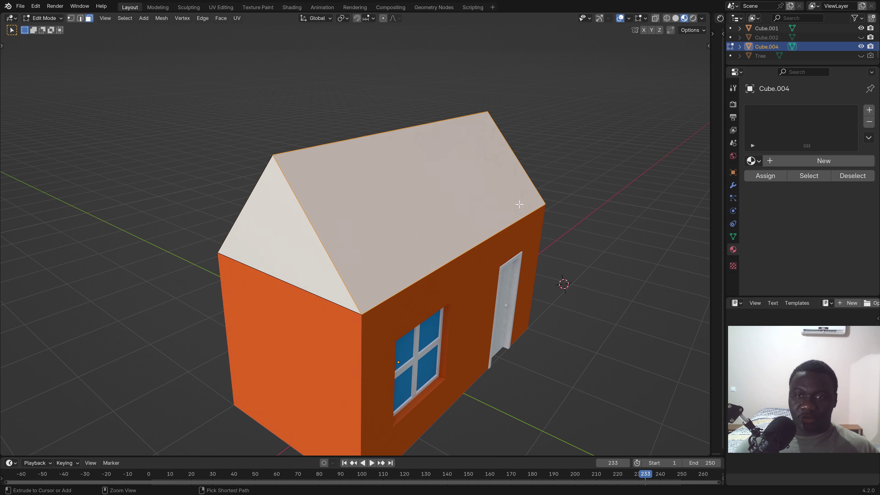
key("e")
key("Escape")
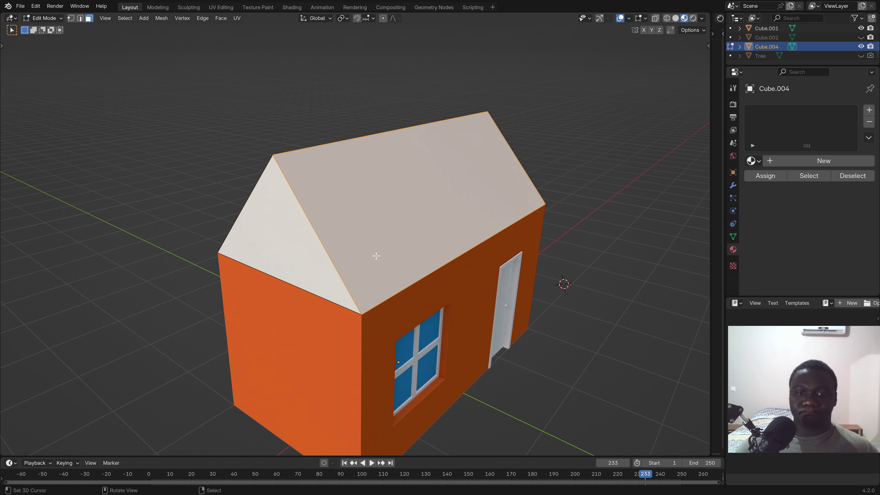
- Hide the gable faces and select the roof's lower edge in edge mode
key("ctrl+i")
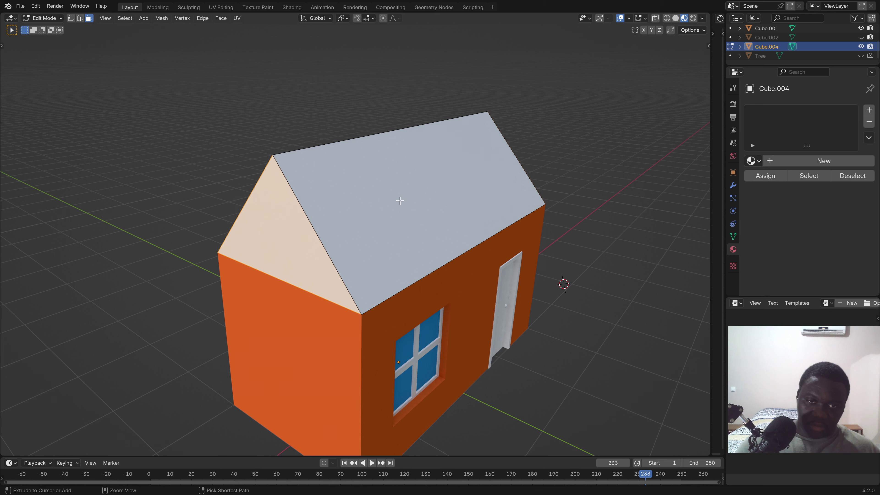
key("h")
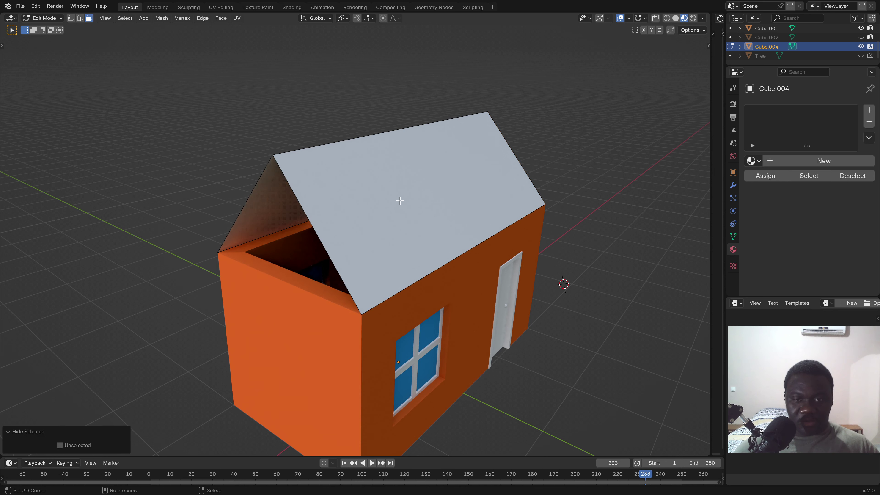
left_click(81, 19)
scroll(316, 188, "up", 1)
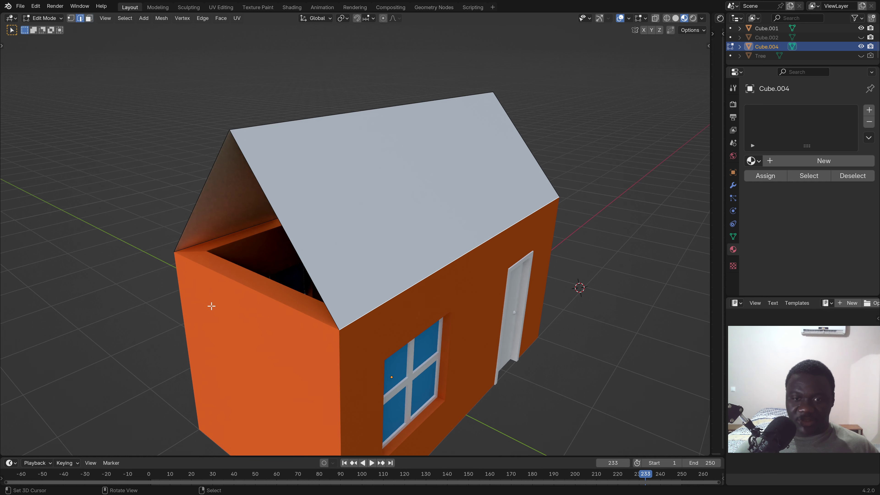
mouse_move(210, 305)
middle_mouse_down()
mouse_move(292, 300)
mouse_move(384, 241)
mouse_move(355, 165)
mouse_move(374, 46)
middle_mouse_up()
left_click(291, 300)
scroll(362, 280, "down", 3)
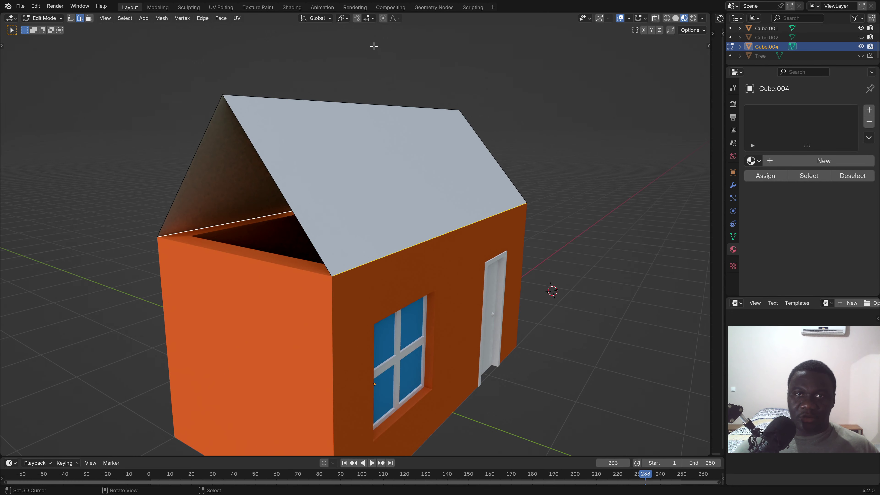
left_click(344, 19)
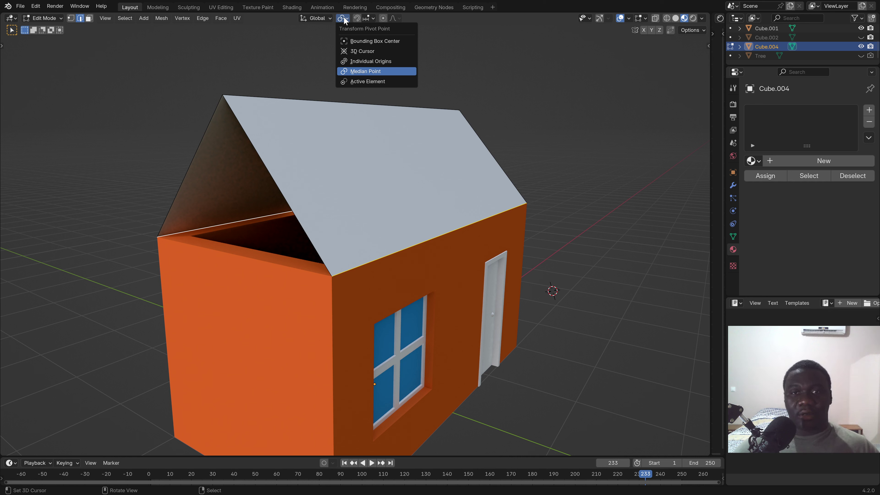
- Switch transform orientation to Local and move the roof's lower edge along local axes
left_click(382, 61)
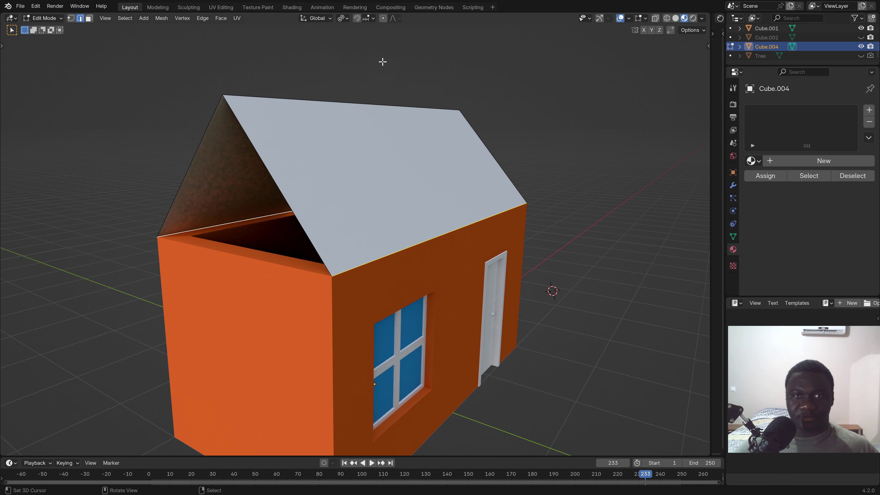
left_click(319, 20)
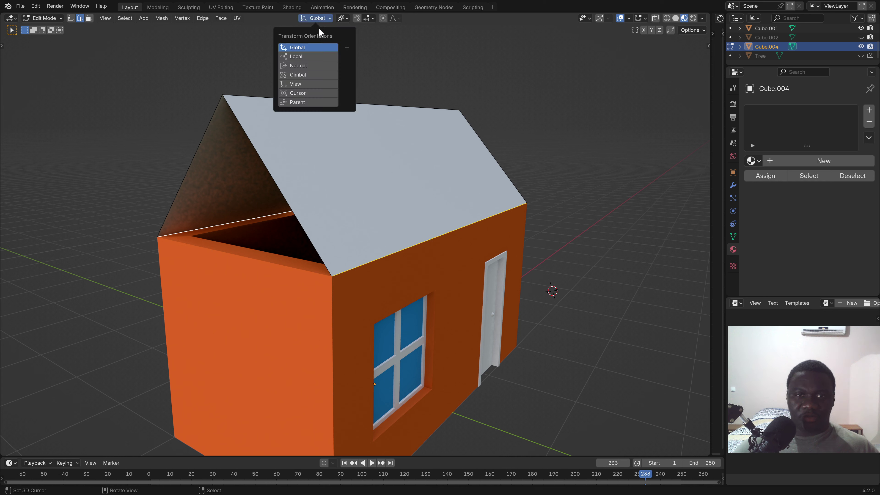
left_click(310, 57)
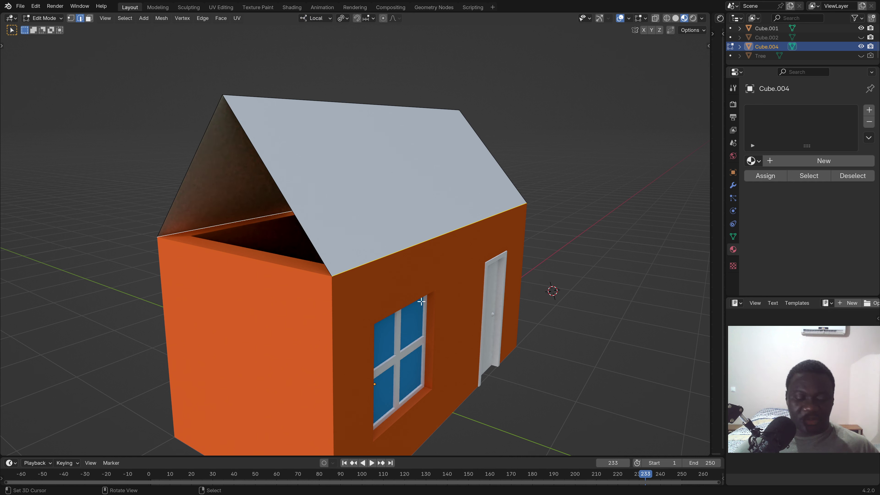
key("g")
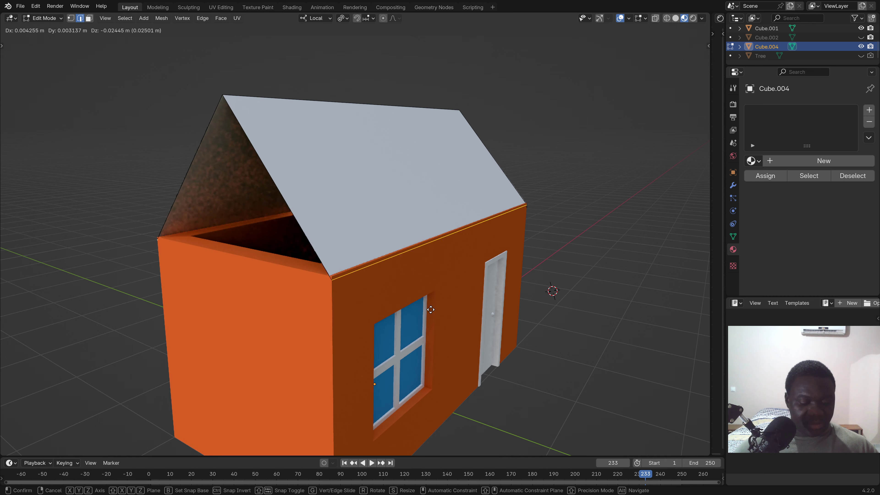
key("z")
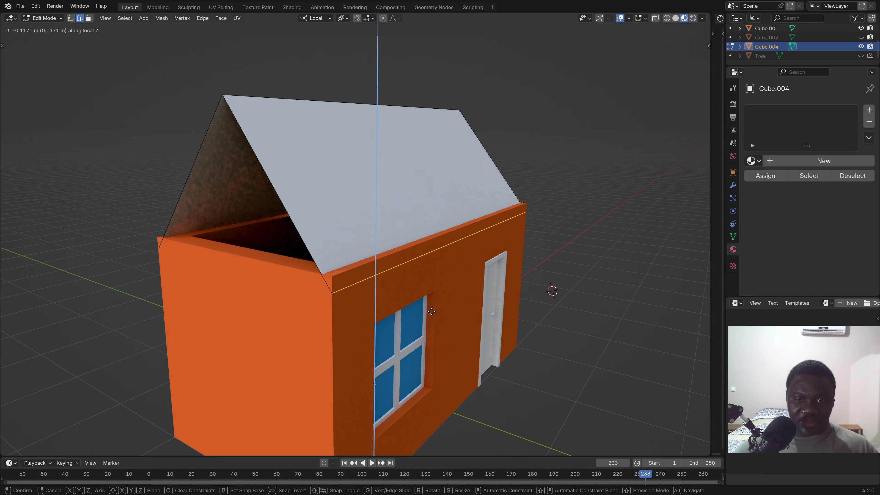
key("x")
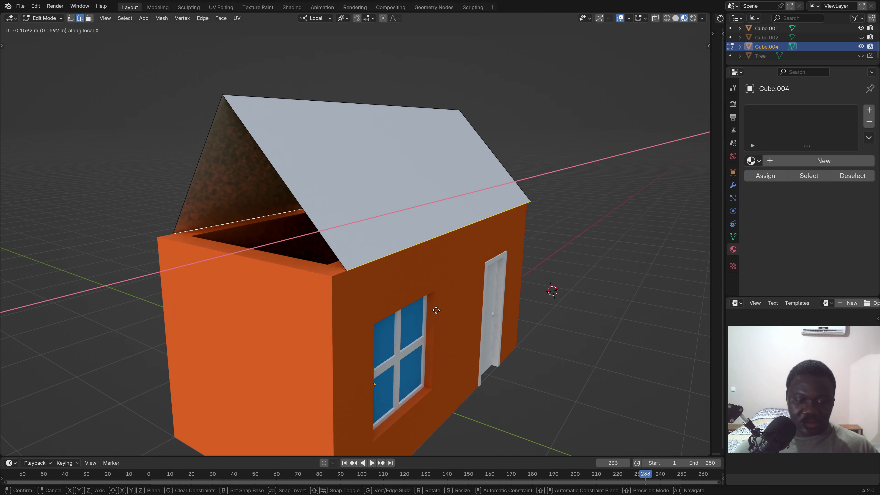
key("y")
left_click(355, 263)
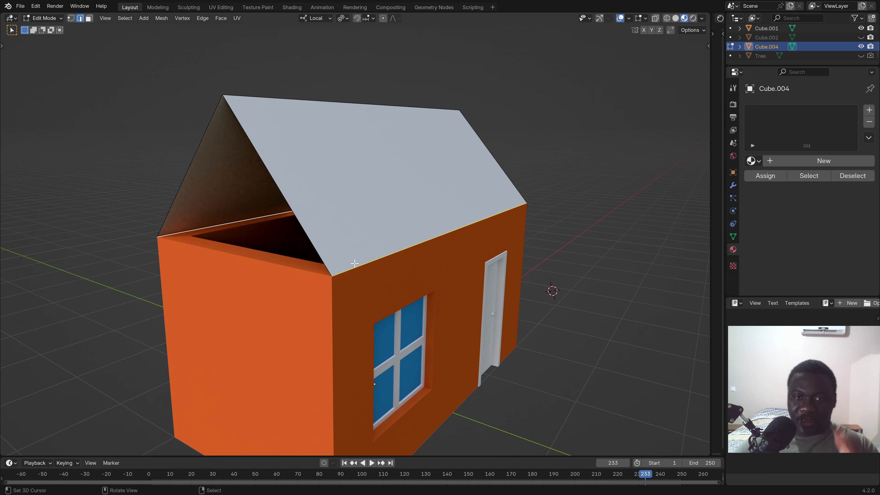
middle_click_drag(354, 263, 585, 36)
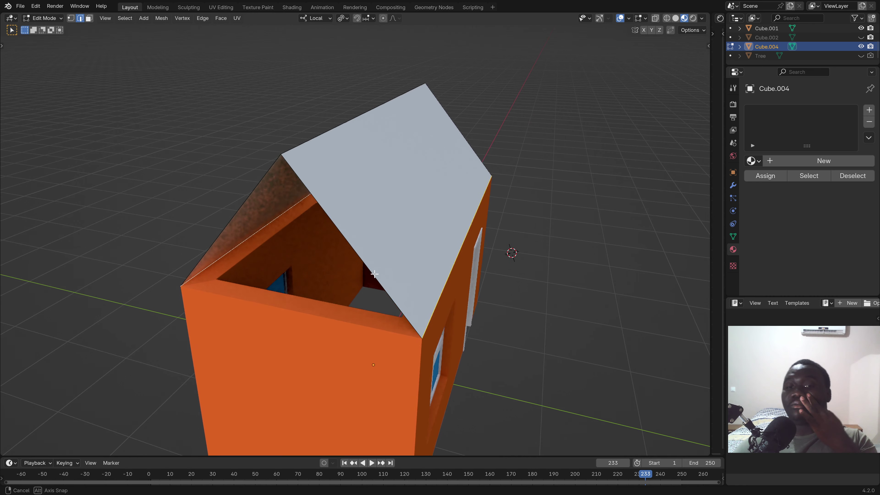
- Set transform orientation to Normal and show the move gizmo on the roof
left_click(600, 20)
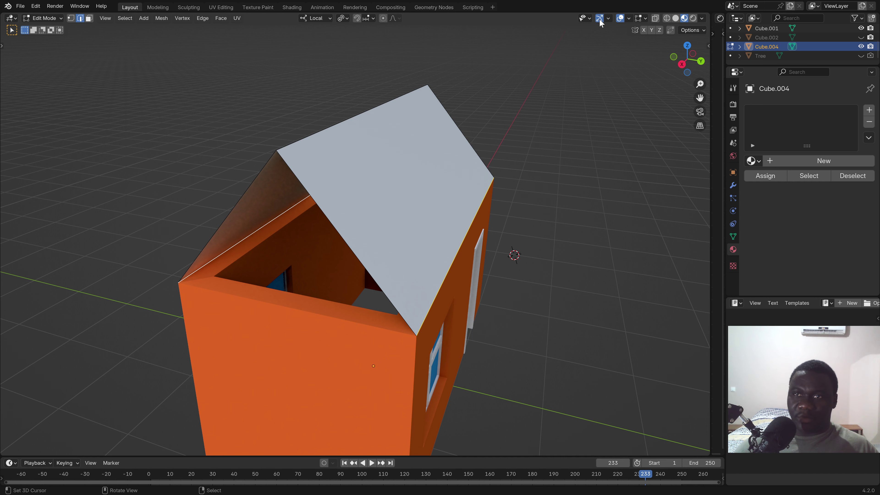
middle_click_drag(414, 201, 400, 228)
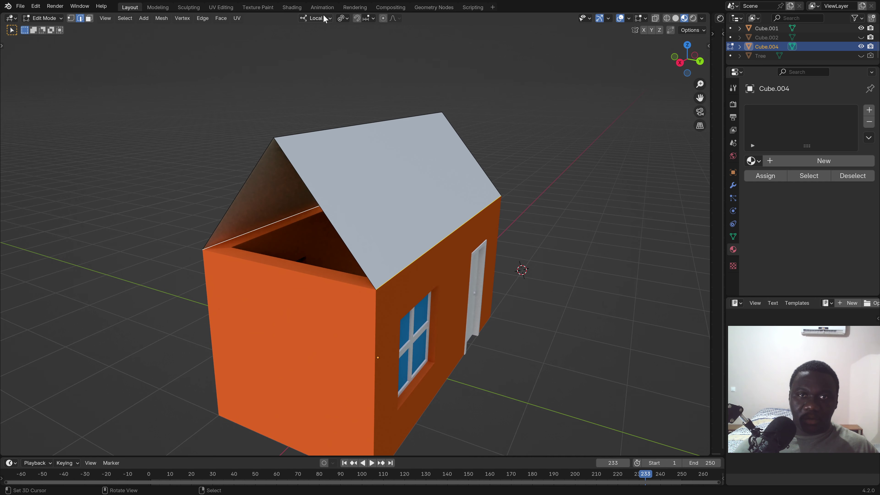
left_click(324, 19)
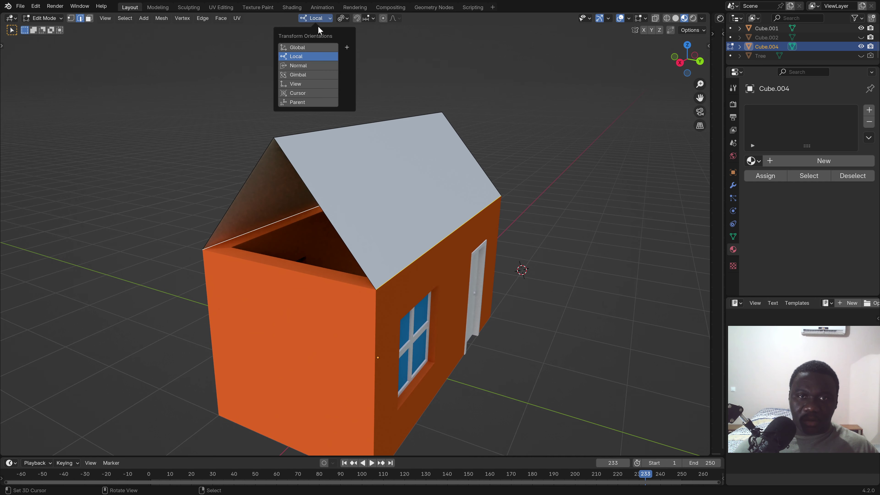
left_click(305, 65)
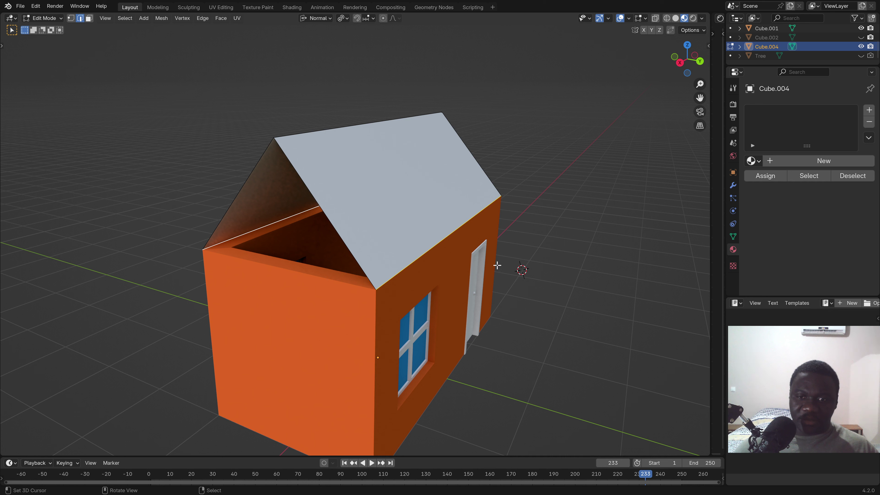
left_click(608, 18)
left_click(579, 107)
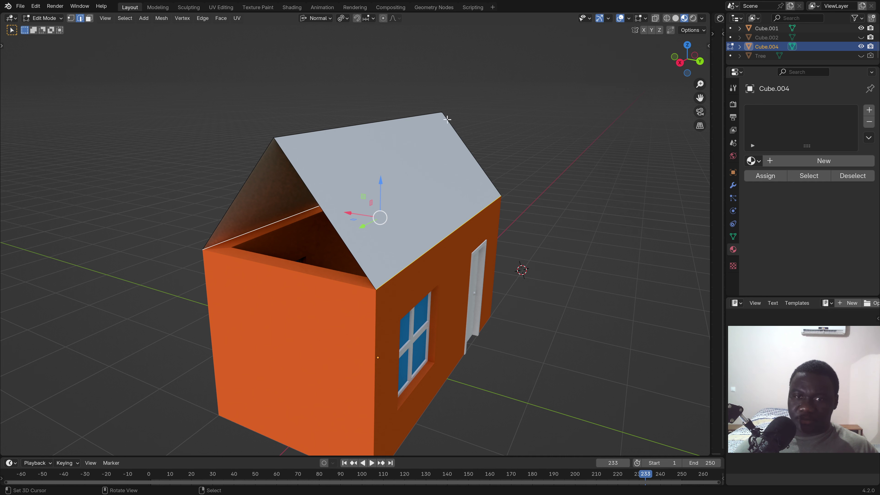
- Compare Local, View and Parent orientations, finally settling on Normal
left_click(327, 19)
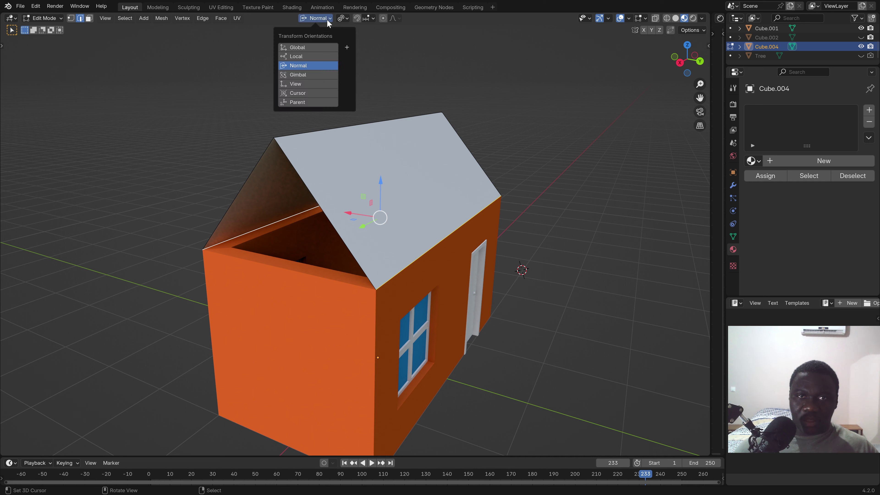
left_click(306, 56)
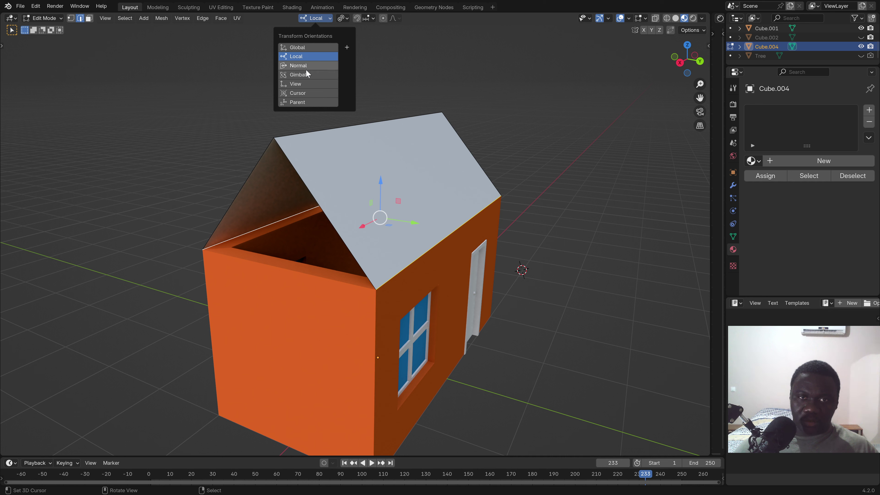
left_click(303, 83)
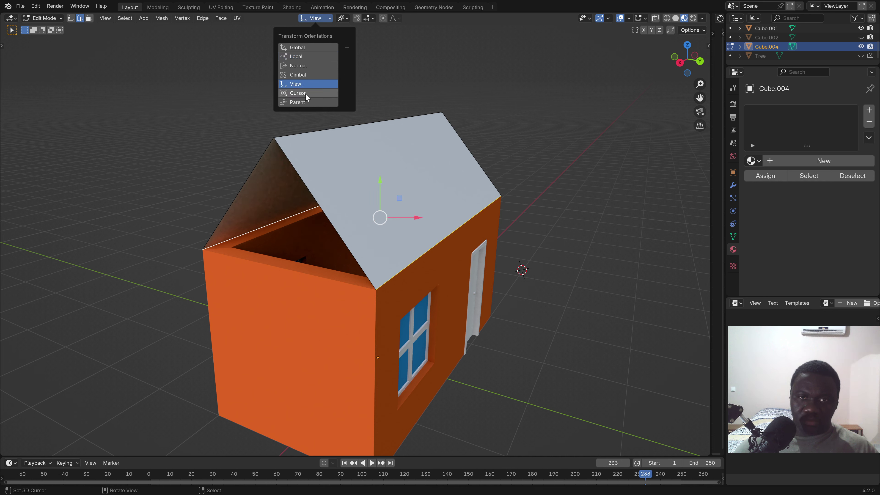
left_click(306, 102)
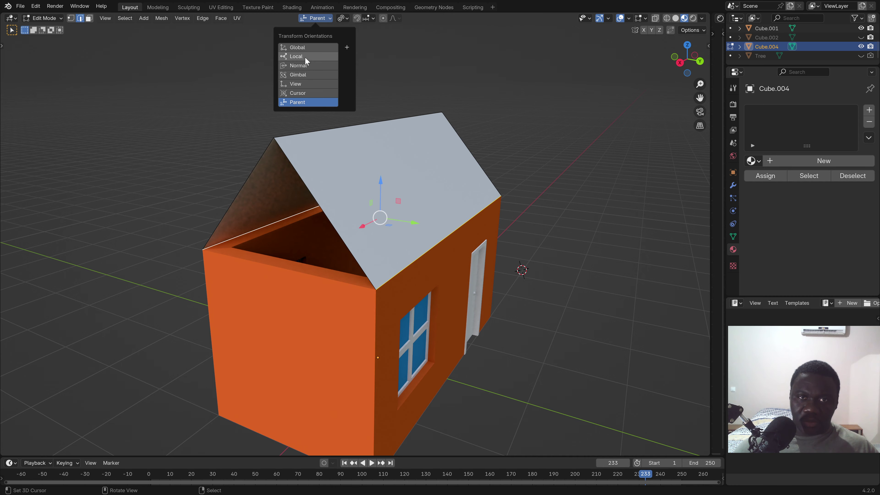
left_click(304, 65)
mouse_move(322, 255)
middle_mouse_down()
mouse_move(350, 237)
mouse_move(360, 53)
middle_mouse_up()
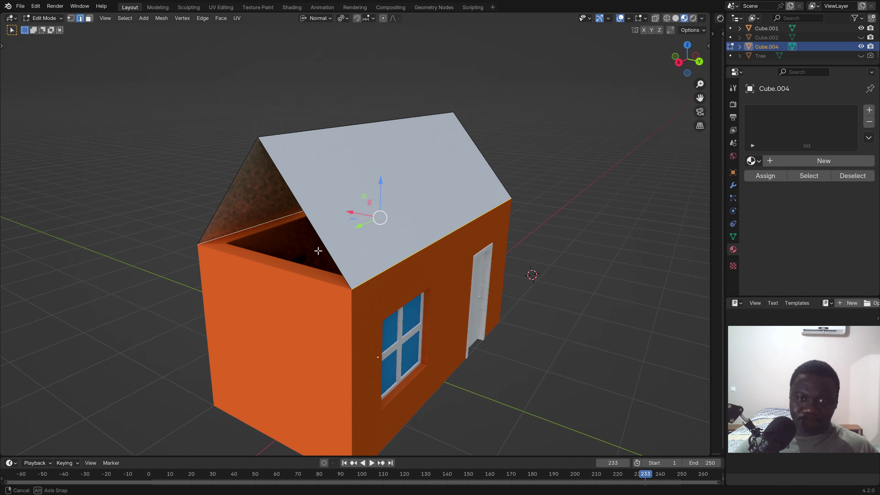
- Set the pivot point to Individual Origins
left_click(343, 19)
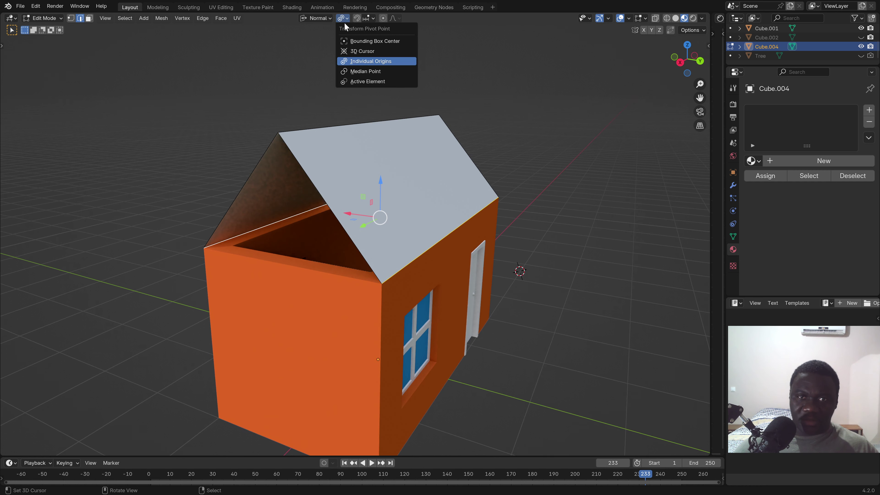
left_click(382, 67)
key("g")
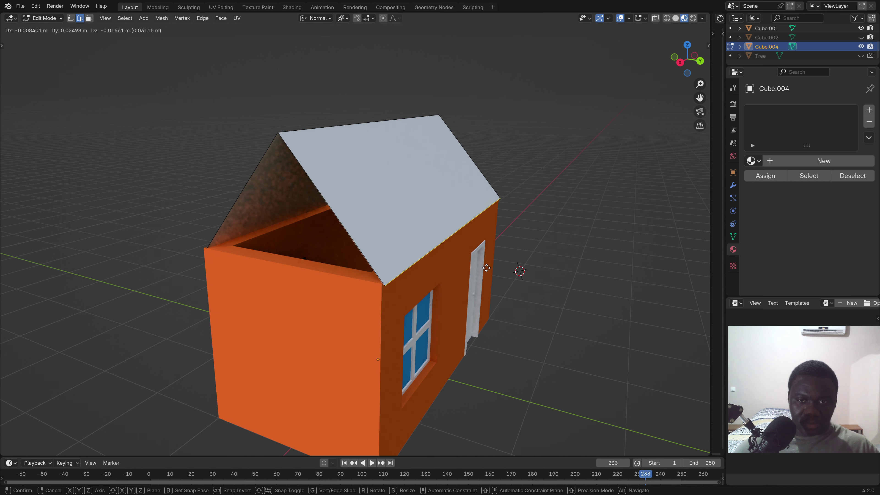
right_click(483, 264)
- Select both roof eave edges
left_click(444, 241)
middle_click_drag(444, 242, 402, 232)
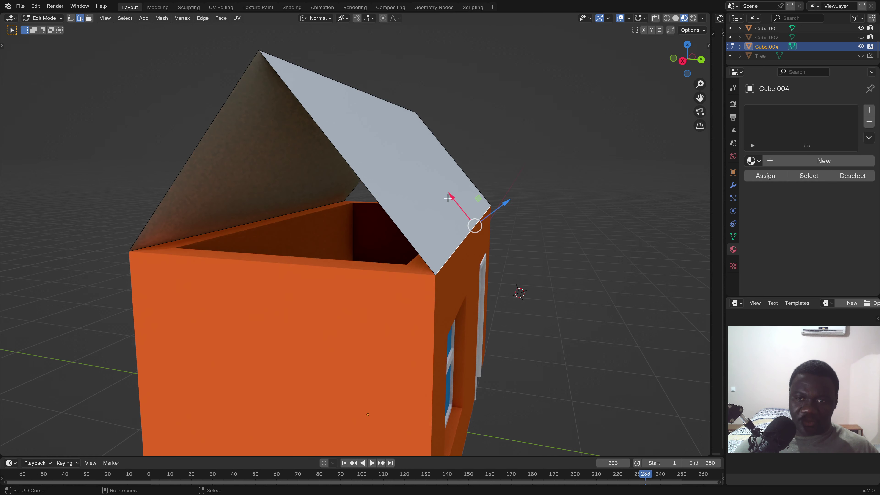
left_click_drag(455, 198, 453, 210)
scroll(323, 229, "down", 2)
mouse_move(323, 229)
middle_mouse_down()
mouse_move(406, 246)
mouse_move(270, 257)
middle_mouse_up()
left_click(246, 248, "shift")
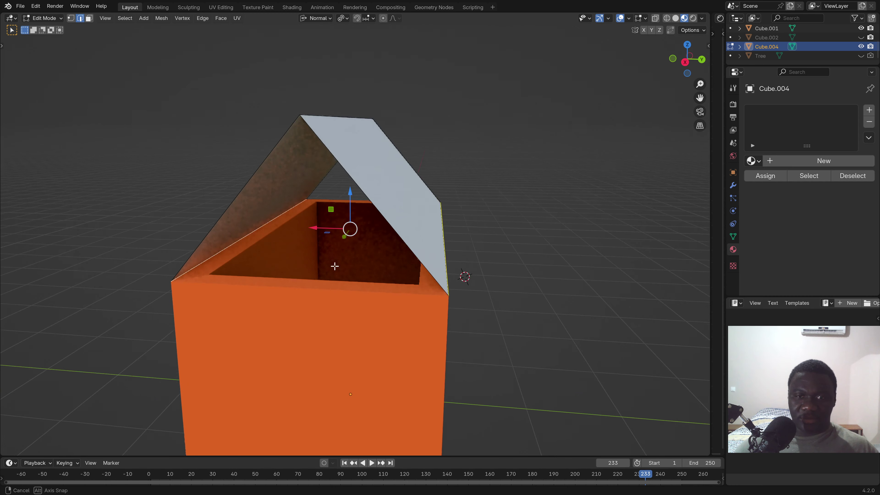
middle_click_drag(447, 274, 515, 283)
- Trial-move the eave edges along normal Y and Z
key("g")
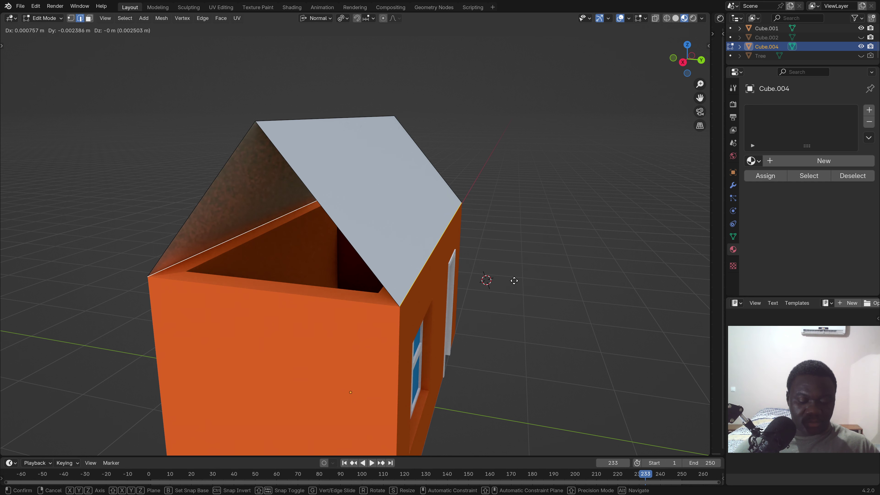
key("y")
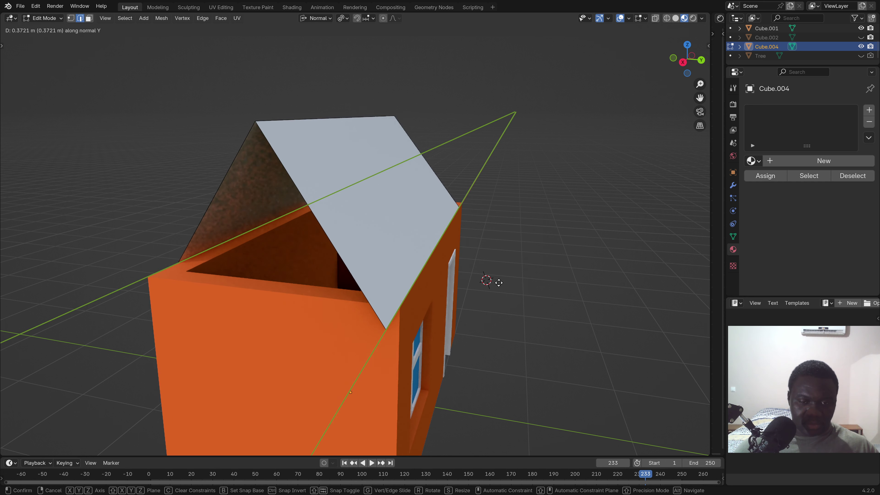
key("z")
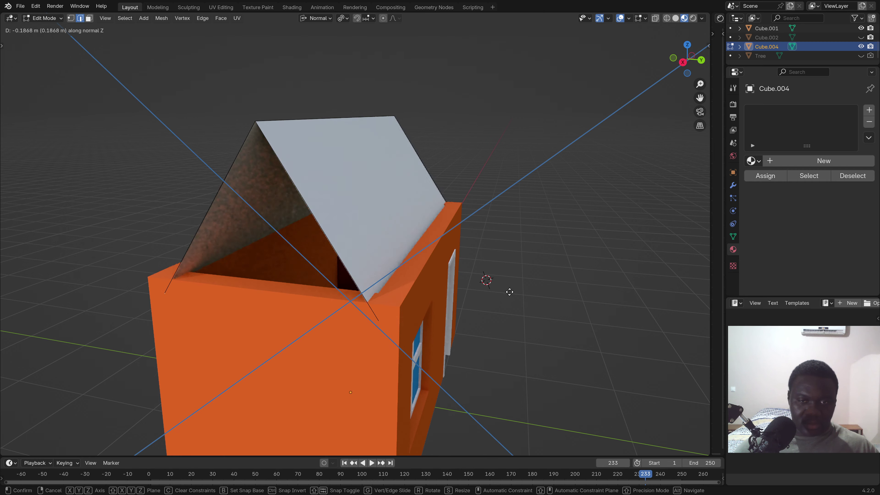
key("y")
left_click(499, 286)
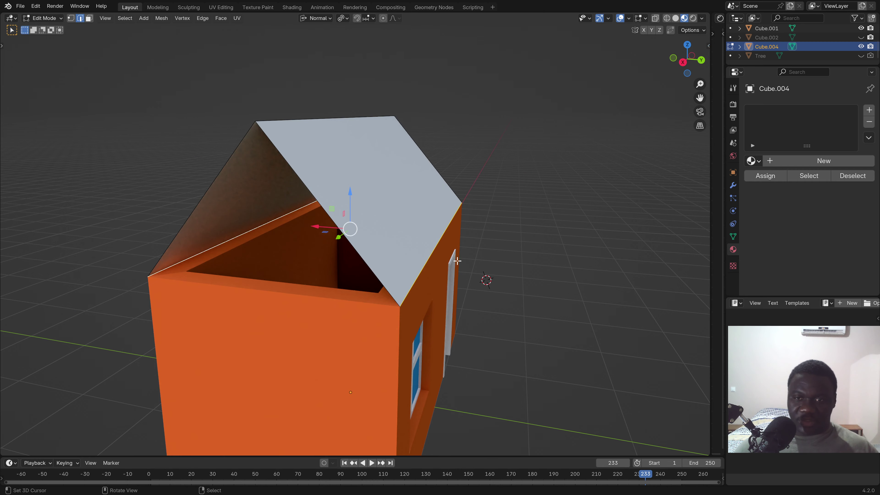
mouse_move(450, 259)
middle_mouse_down()
mouse_move(470, 281)
mouse_move(506, 262)
middle_mouse_up()
- Push the eave edges -0.2 along normal X and check the roof from both sides
key("g")
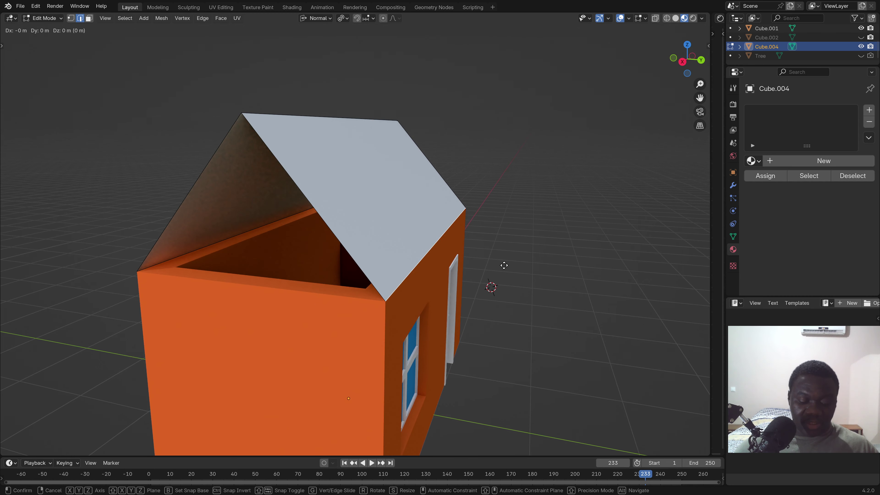
key("x")
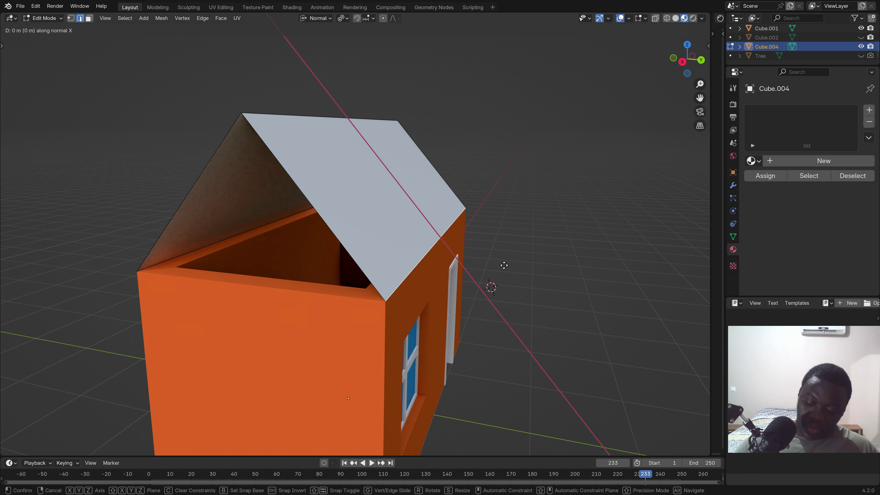
type("-.2")
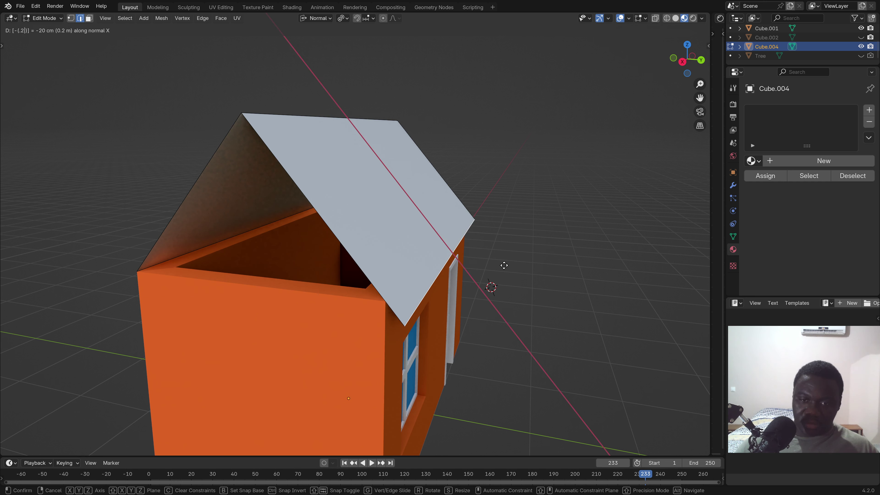
key("Return")
middle_click_drag(503, 264, 378, 236)
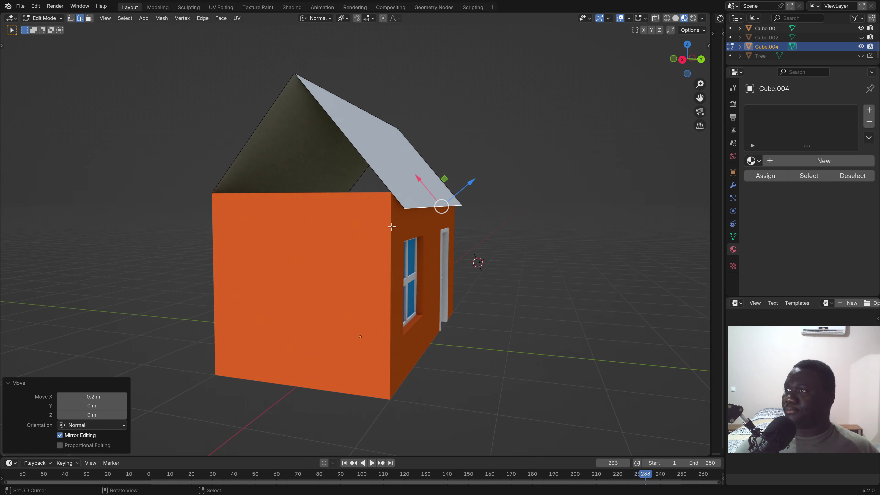
mouse_move(478, 262)
middle_mouse_down()
mouse_move(517, 234)
mouse_move(576, 271)
mouse_move(519, 233)
mouse_move(526, 243)
mouse_move(520, 215)
middle_mouse_up()
scroll(493, 213, "up", 1)
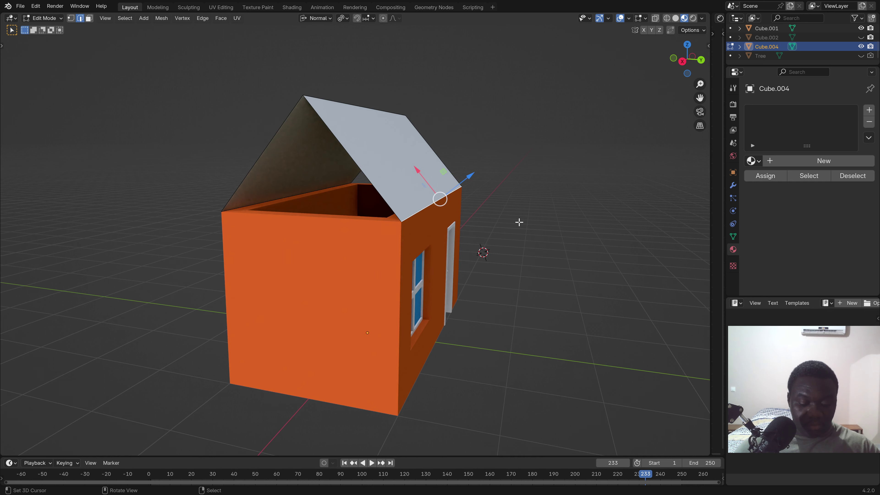
scroll(519, 222, "down", 1)
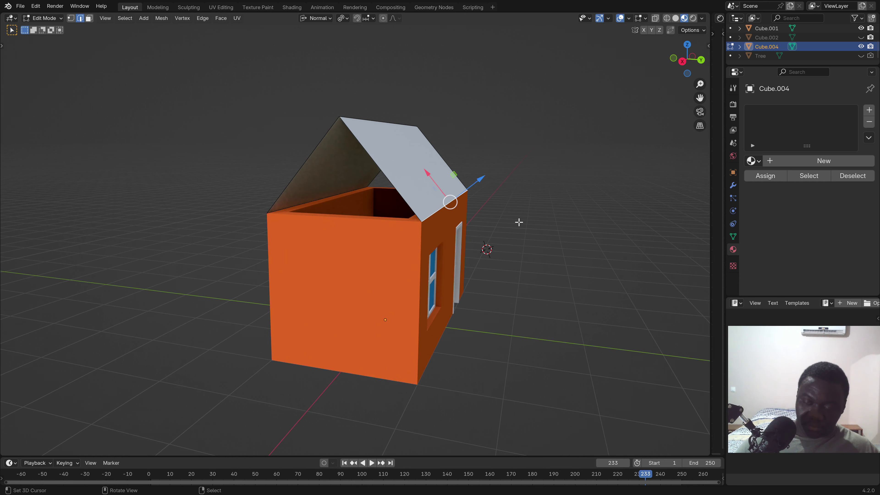
scroll(523, 226, "up", 1)
- Move one eave edge -0.25 along normal X
key("g")
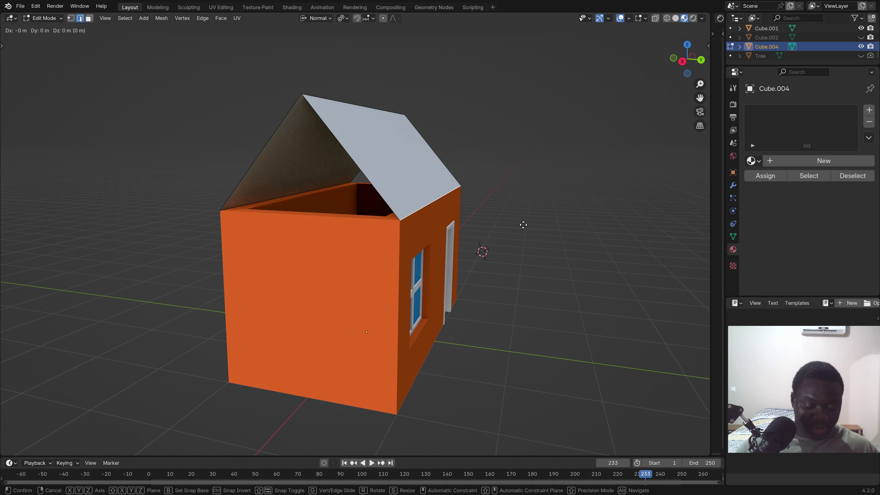
type("x")
type("-")
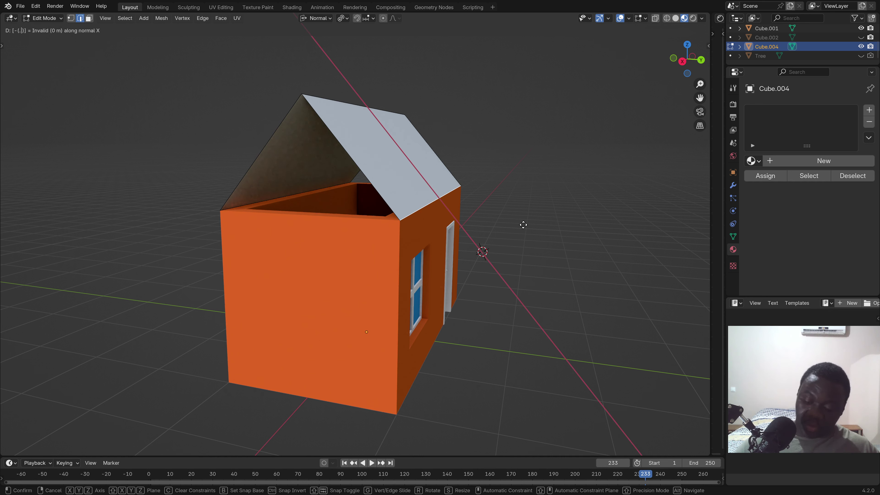
type(".25")
key("Return")
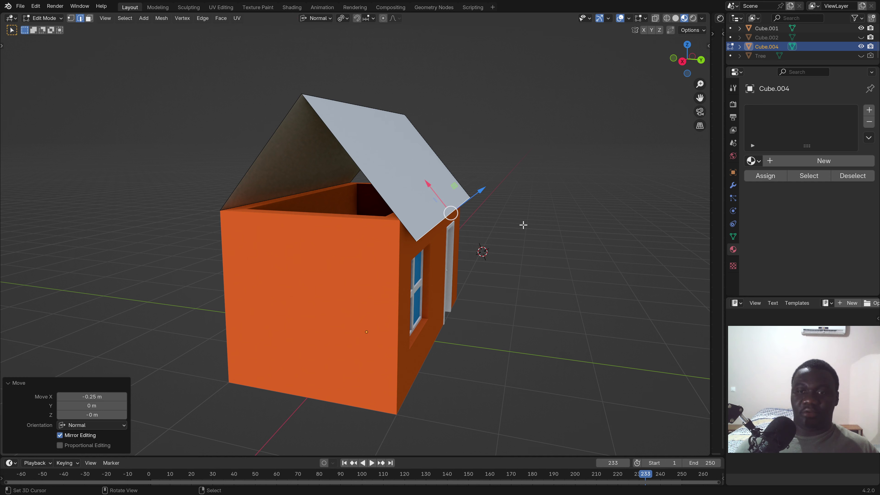
middle_click_drag(276, 225, 294, 219)
- Move the other eave edge -0.25 along normal X
key("alt+a")
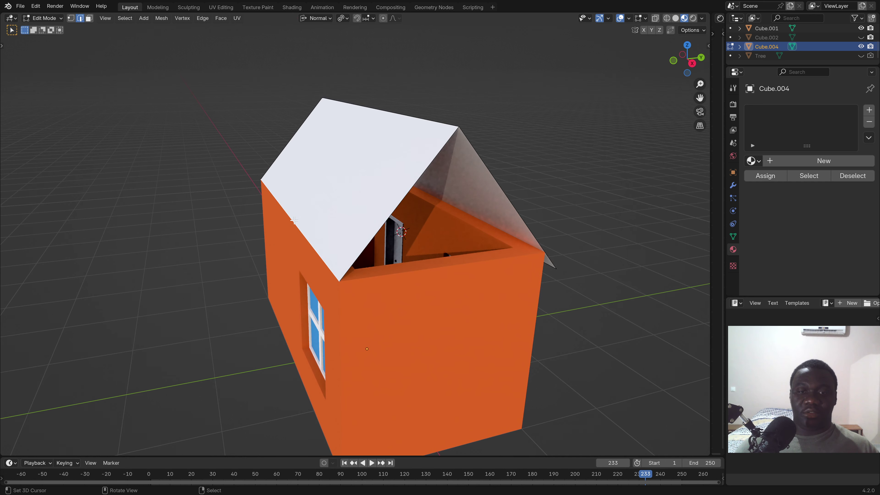
key("g")
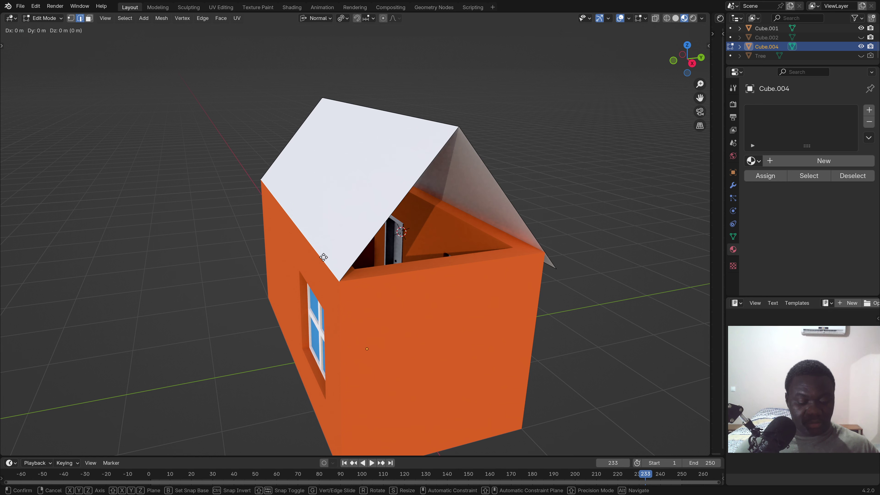
type("x")
type("-")
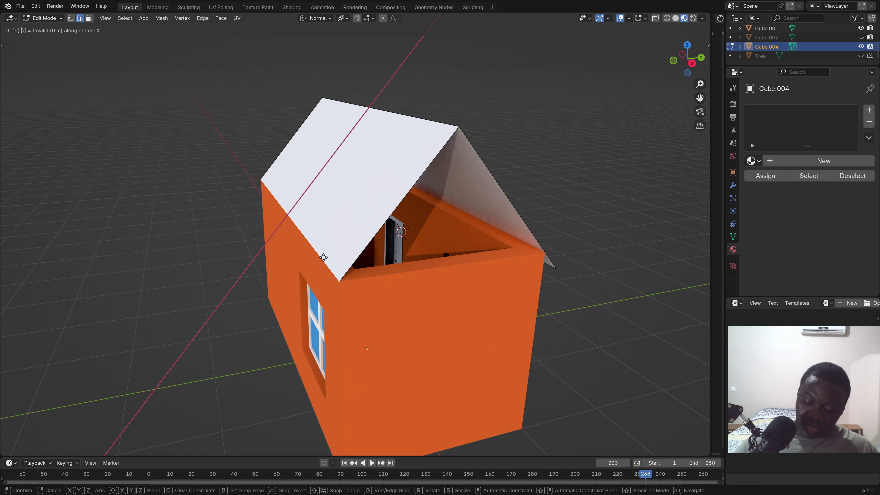
type(".25")
key("Return")
mouse_move(323, 257)
middle_mouse_down()
mouse_move(314, 241)
mouse_move(265, 254)
mouse_move(274, 251)
middle_mouse_up()
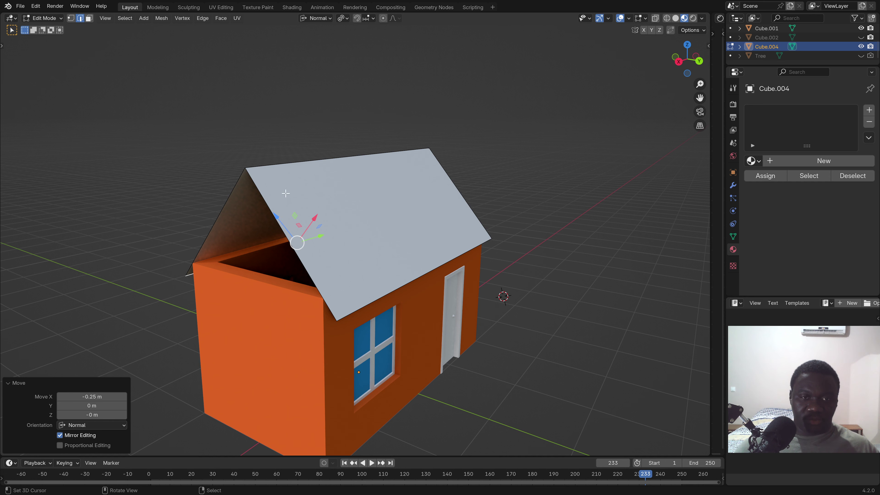
- Select the whole roof and use Global orientation with a Median Point pivot
key("a")
middle_click_drag(288, 204, 436, 210)
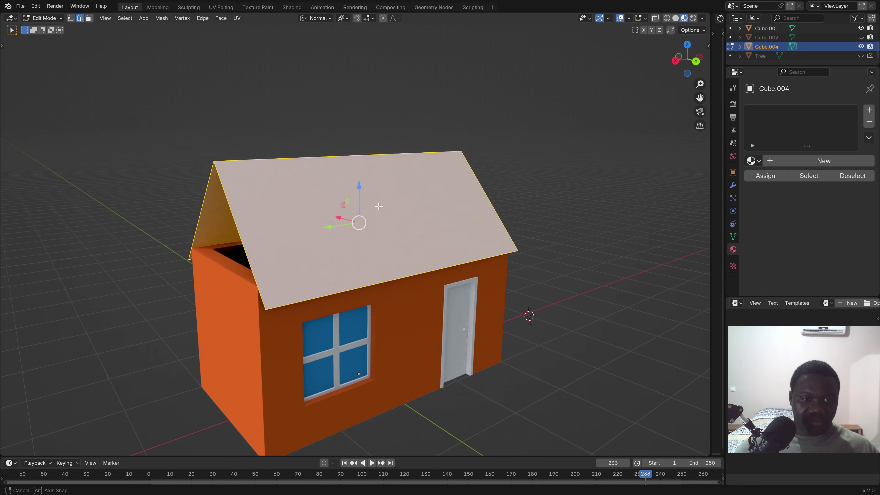
key("s")
key("y")
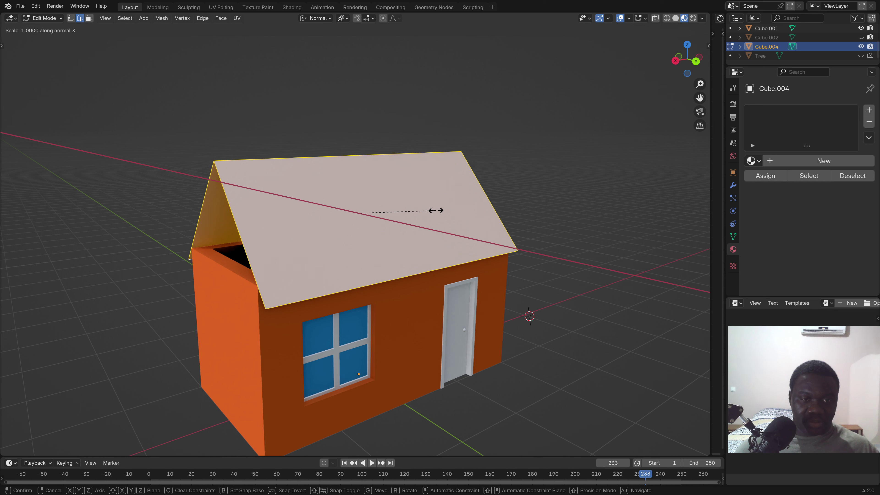
key("Escape")
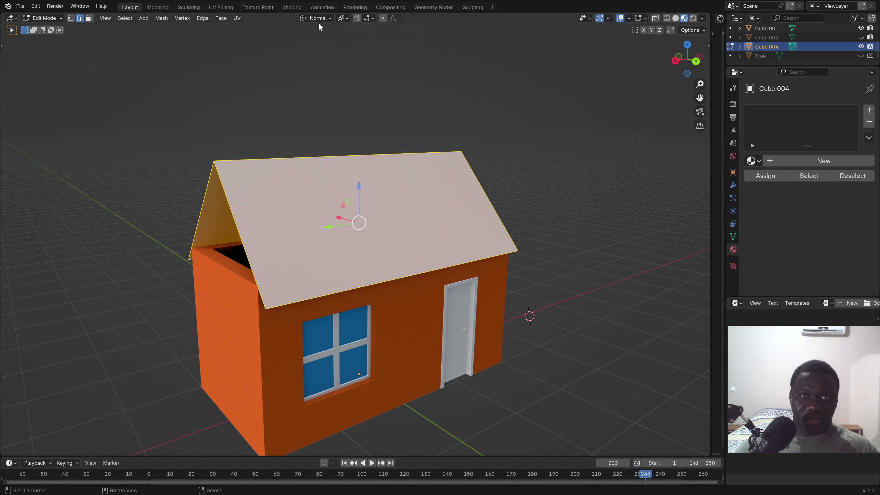
left_click(317, 19)
left_click(333, 43)
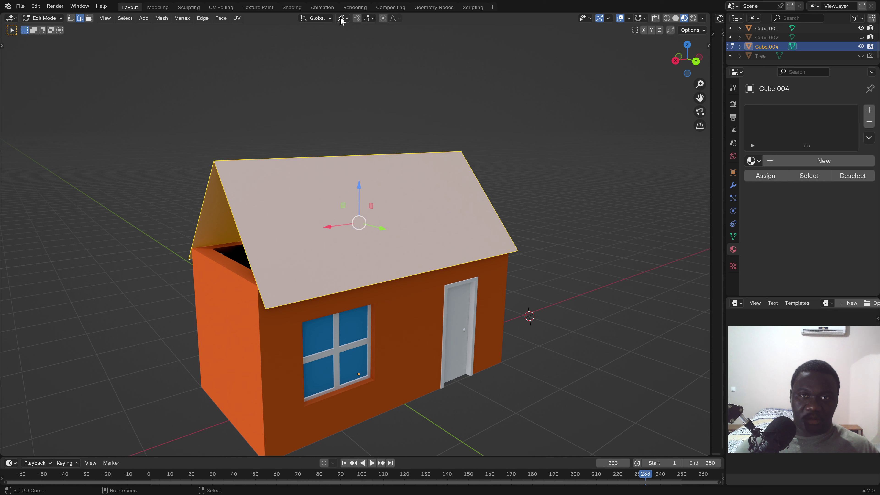
left_click(341, 19)
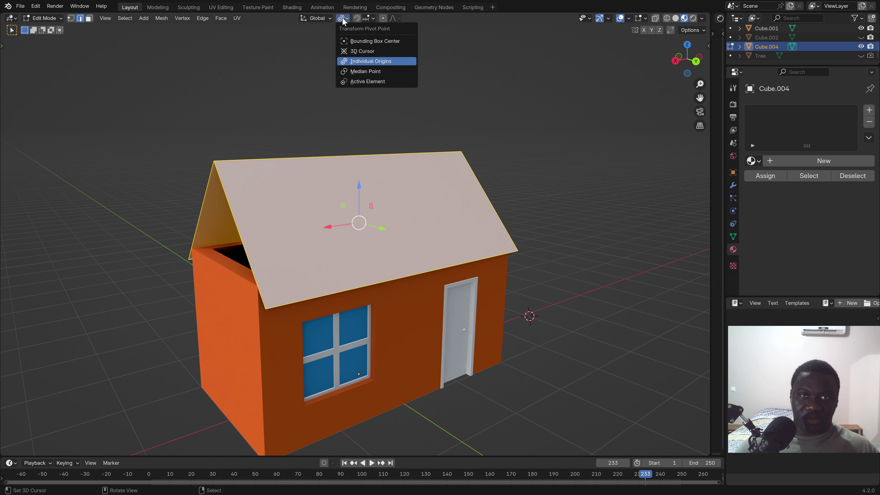
left_click(370, 72)
- Try scaling the roof along global X, cancelling each attempt
middle_click_drag(299, 195, 503, 215)
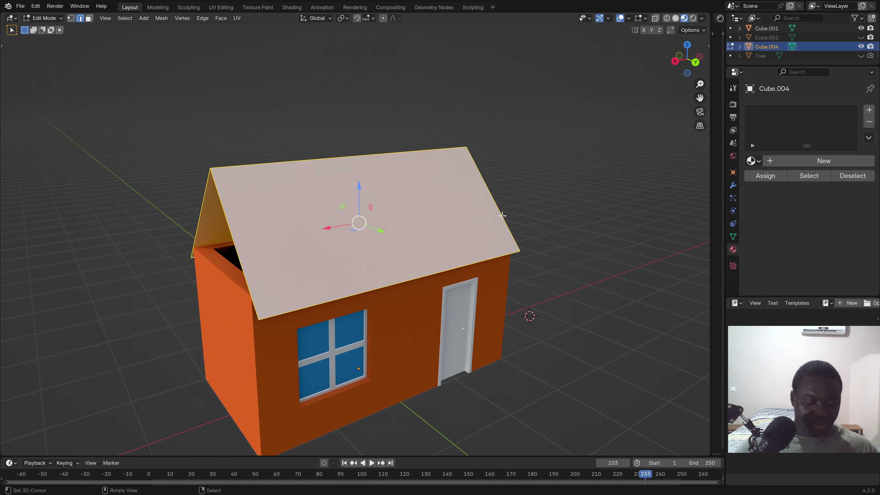
key("s")
key("x")
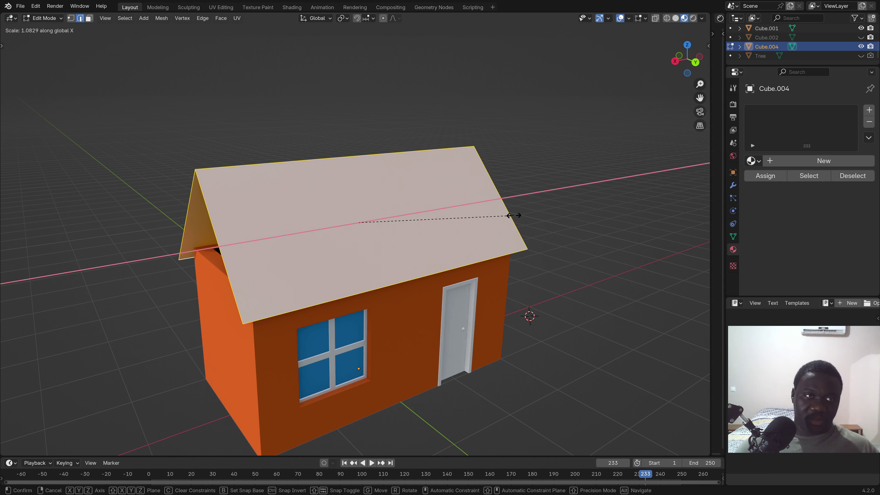
type("1")
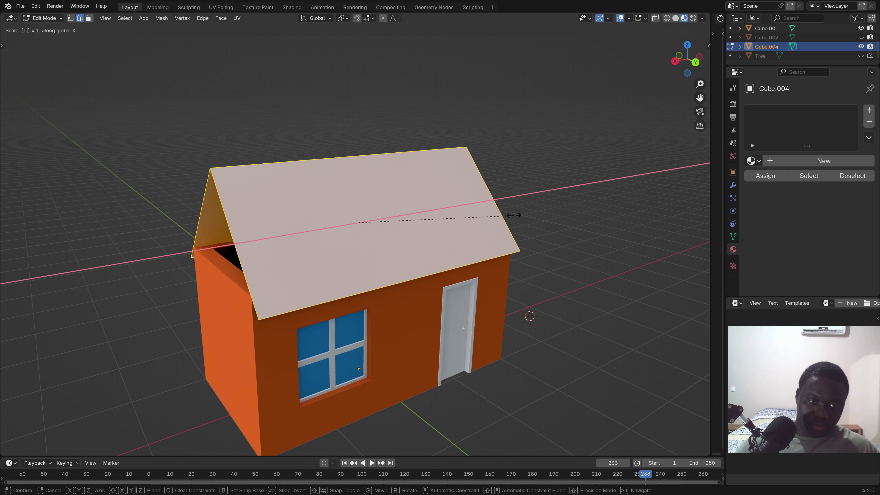
key("Escape")
key("s")
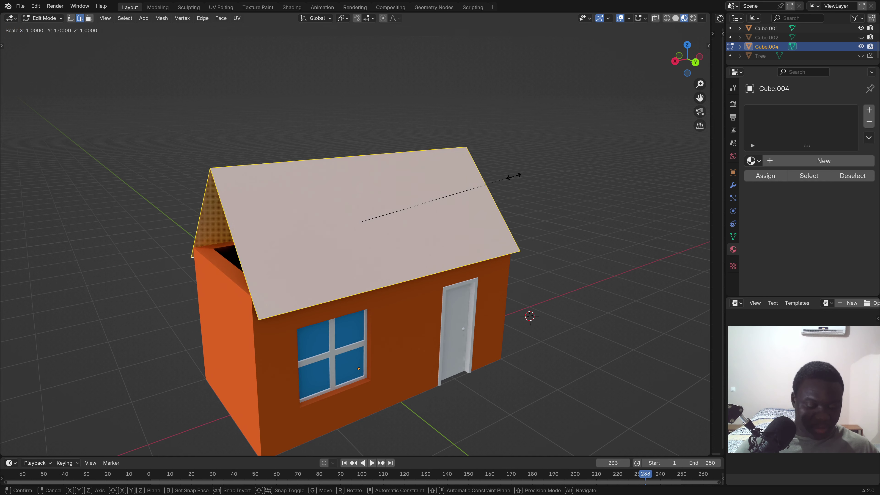
key("x")
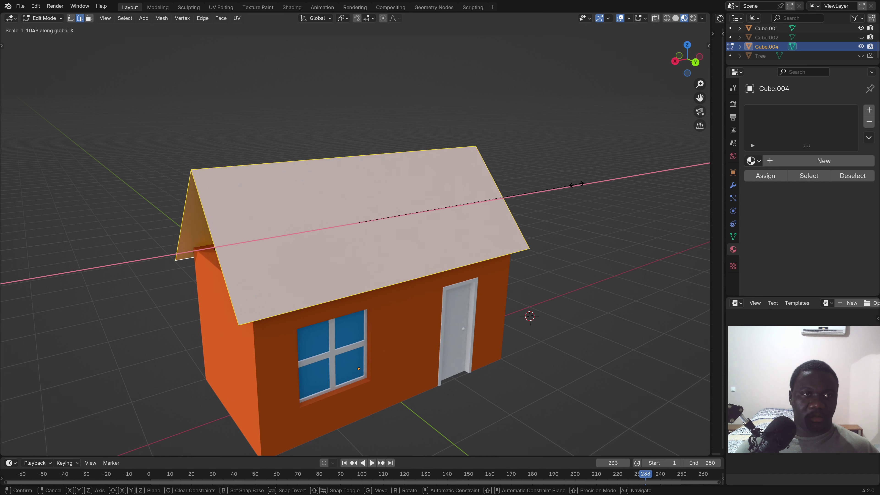
type(".")
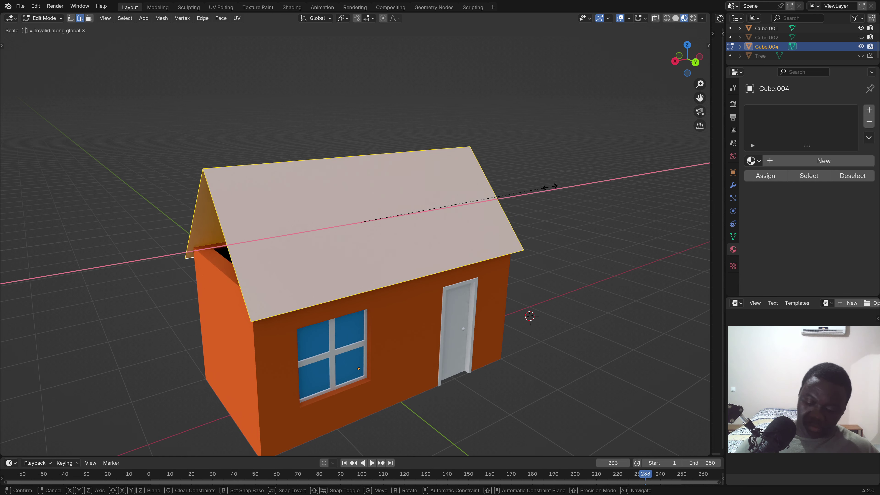
type("1")
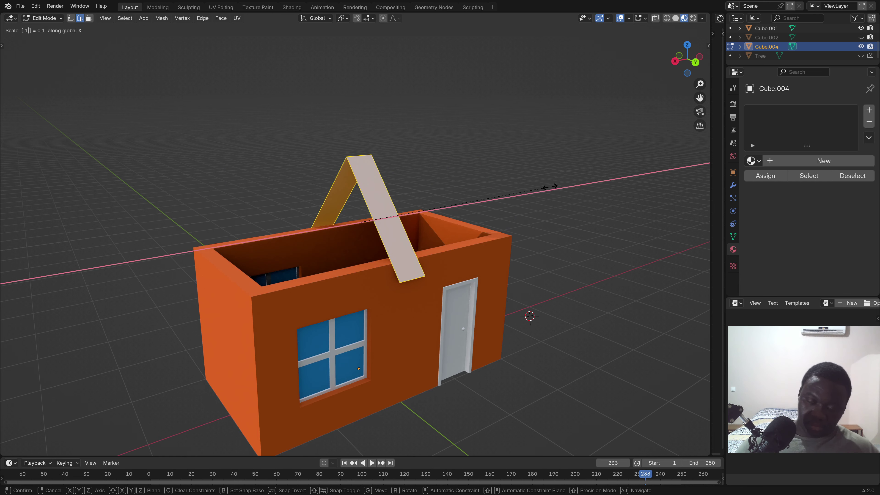
key("Escape")
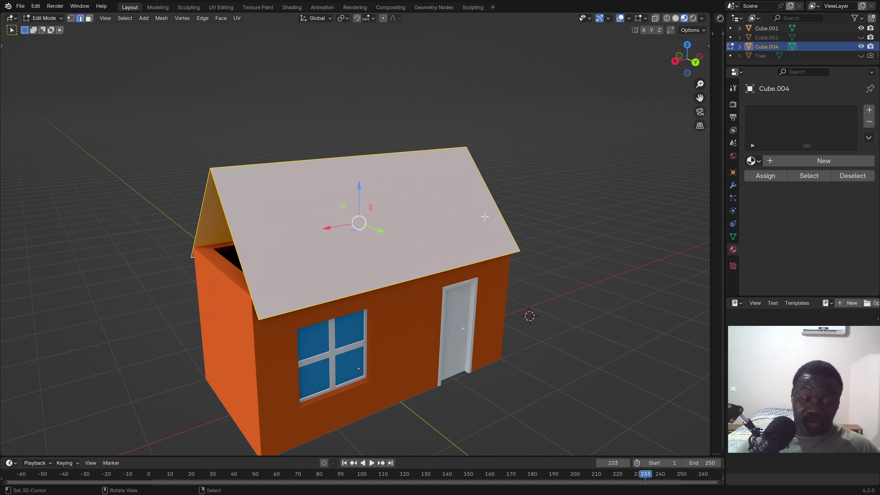
- Widen the roof to 1.085 along global X
key("s")
key("x")
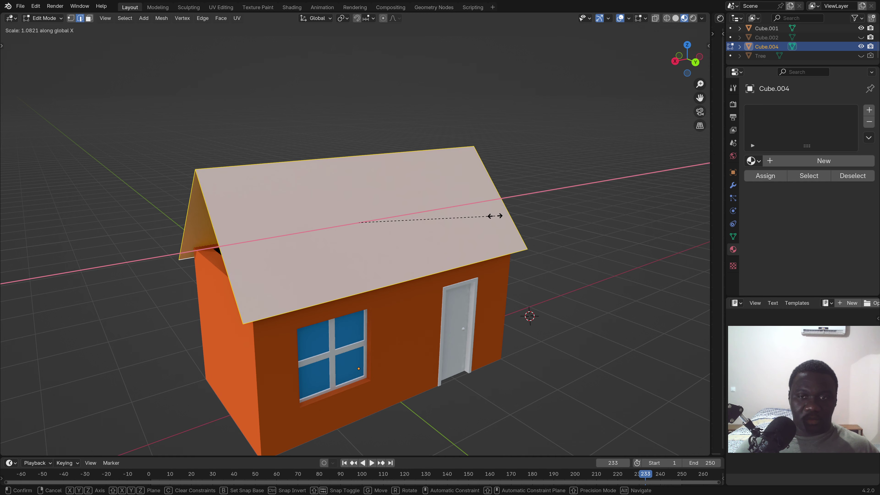
left_click(494, 215)
middle_click_drag(265, 250, 306, 240)
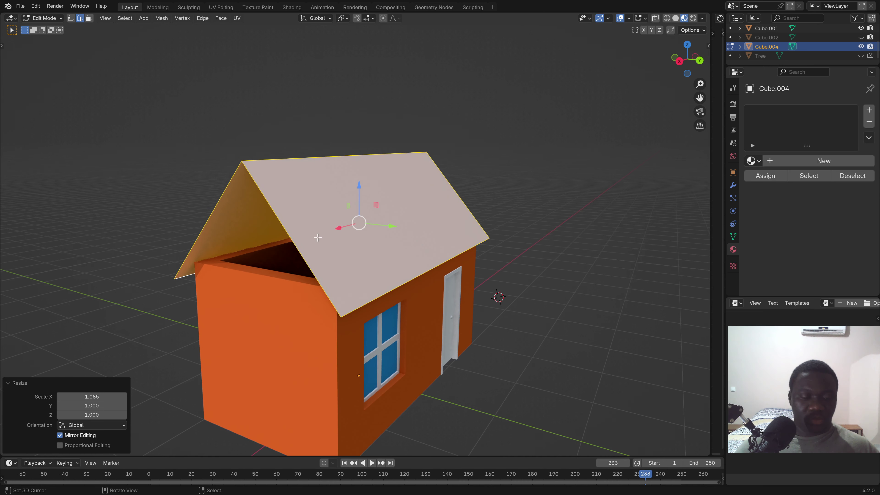
- Separate the roof into its own object, then join it back with Ctrl+J
scroll(323, 249, "down", 2)
scroll(296, 255, "up", 1)
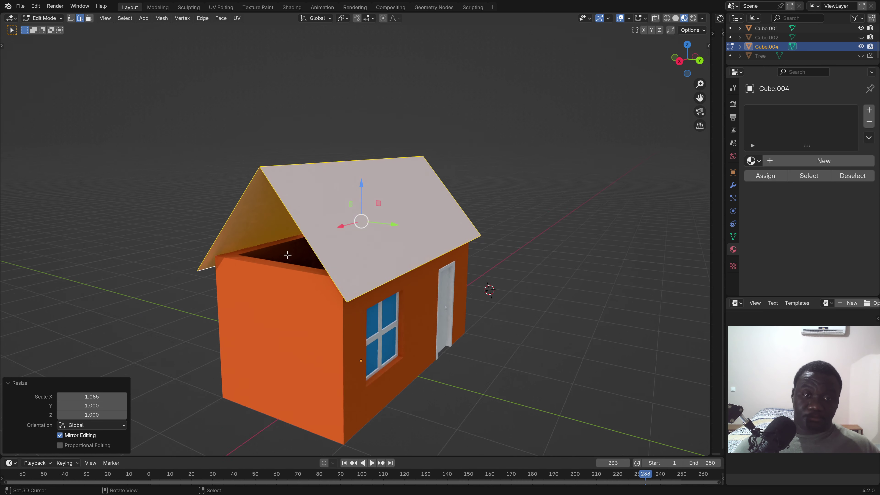
scroll(291, 255, "up", 1)
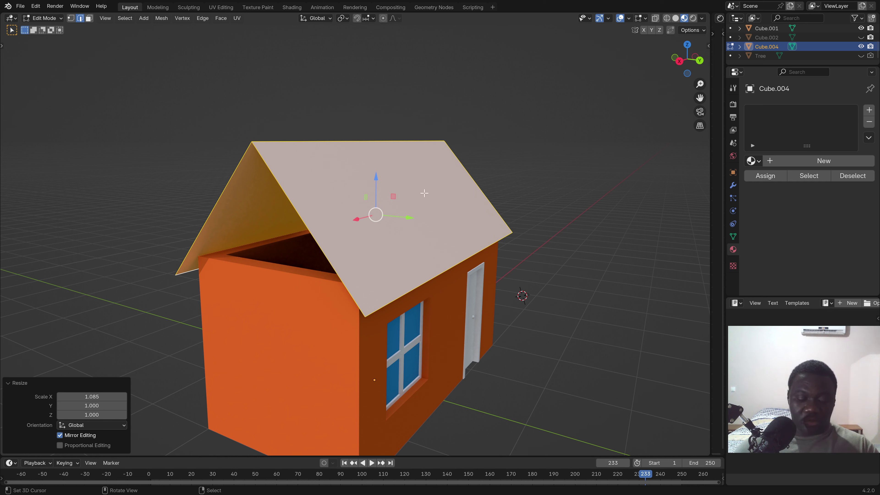
key("p")
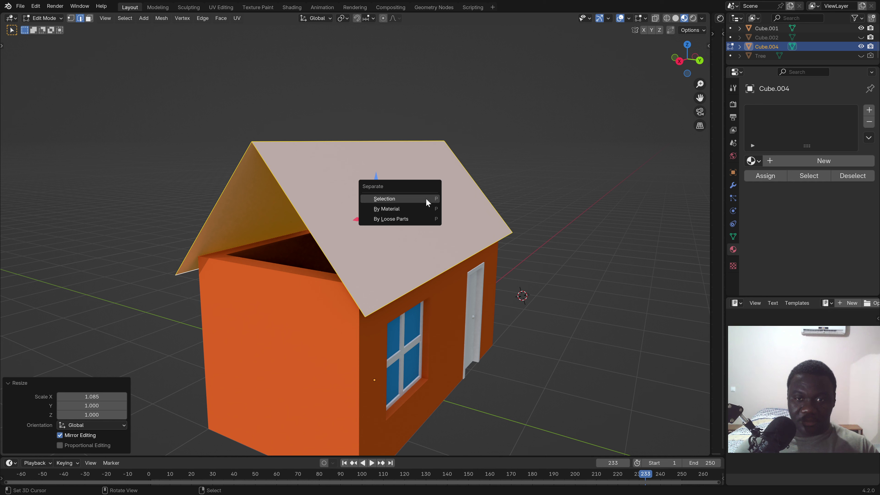
left_click(426, 199)
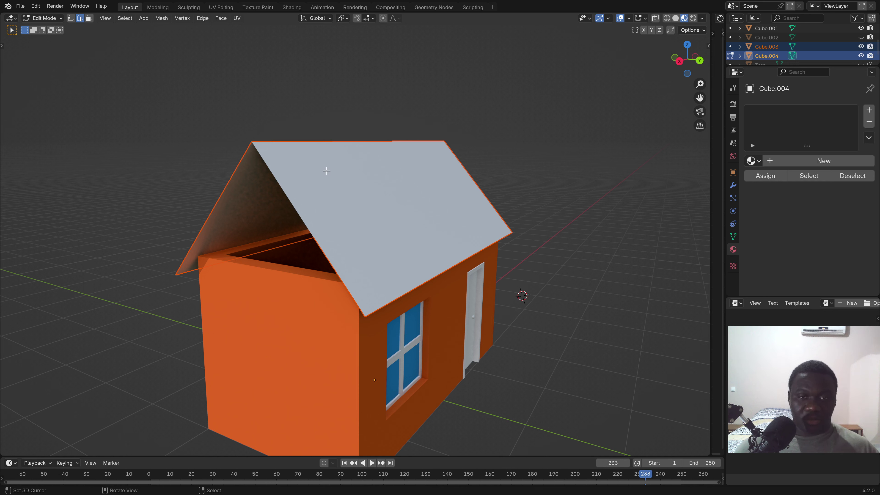
key("ctrl+j")
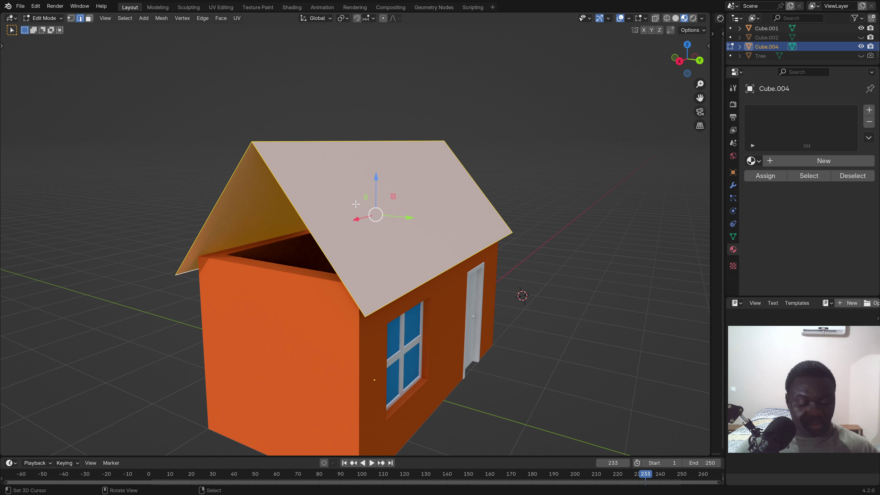
- Reveal the hidden gables, separate the sloped roof faces into Cube.003, and select it in Object Mode
key("alt+h")
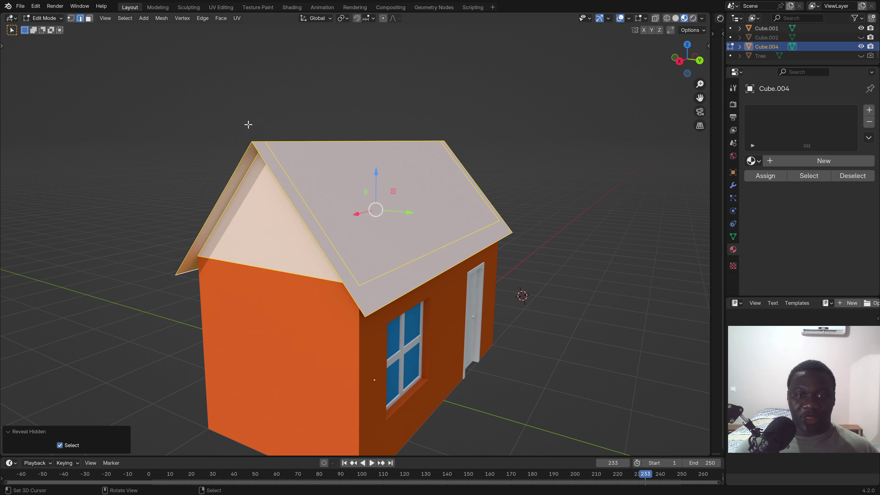
left_click(260, 122)
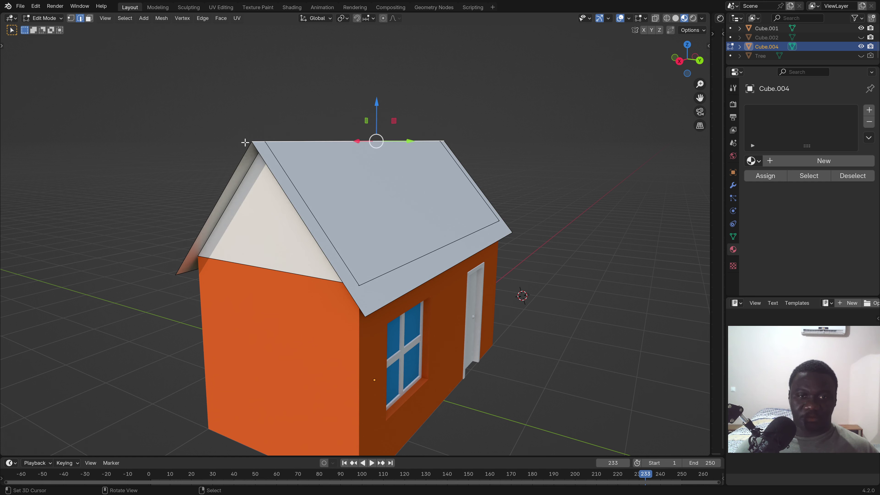
left_click(90, 19)
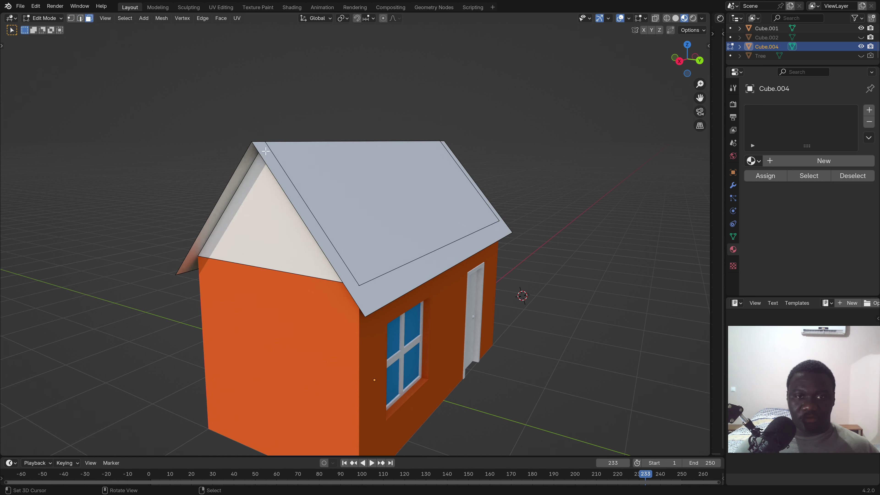
left_click(266, 151)
mouse_move(266, 151)
middle_mouse_down()
mouse_move(494, 236)
mouse_move(437, 208)
middle_mouse_up()
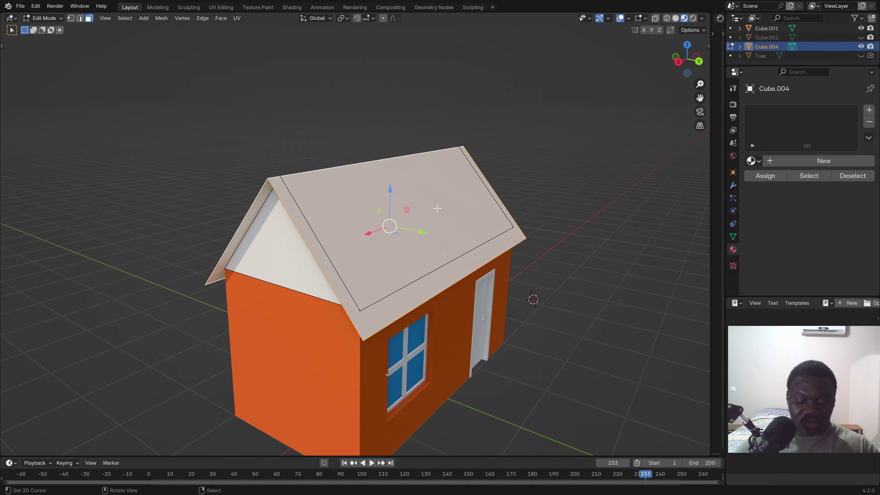
key("p")
left_click(434, 209)
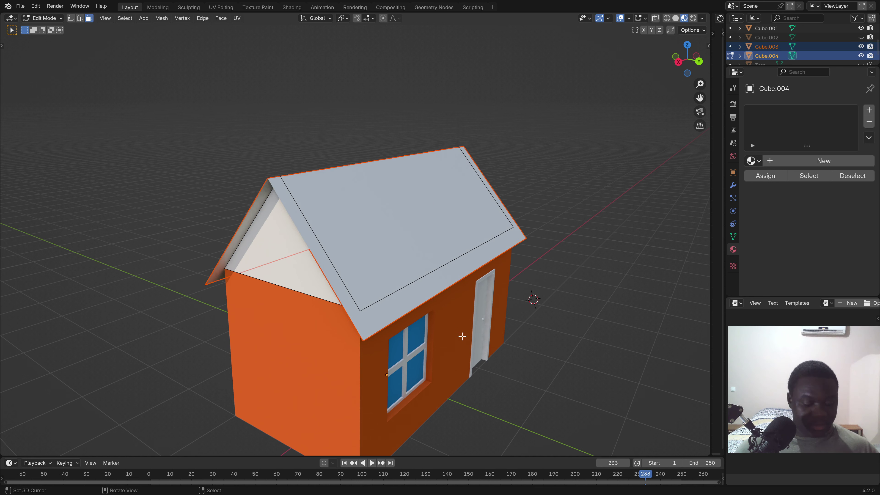
key("Tab")
left_click(522, 243)
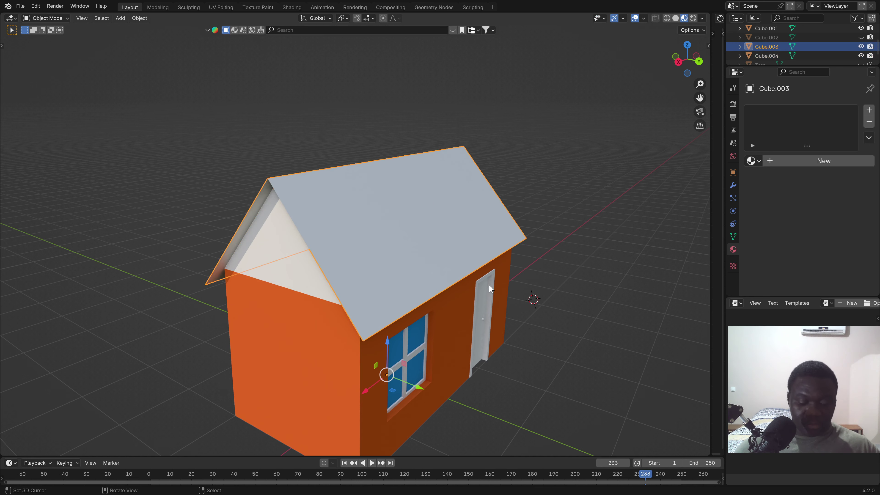
- Give the roof its own material slot, copied from Door and renamed Toit
key("g")
key("Escape")
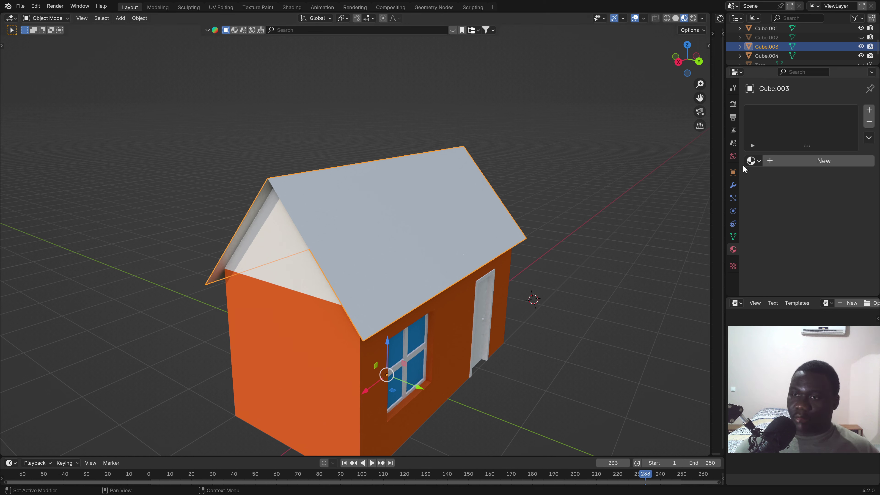
left_click(870, 111)
left_click(761, 160)
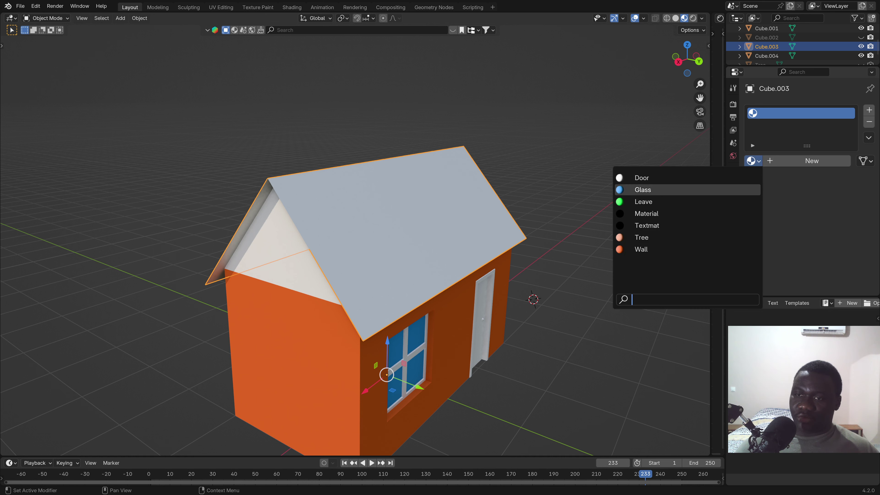
left_click(678, 179)
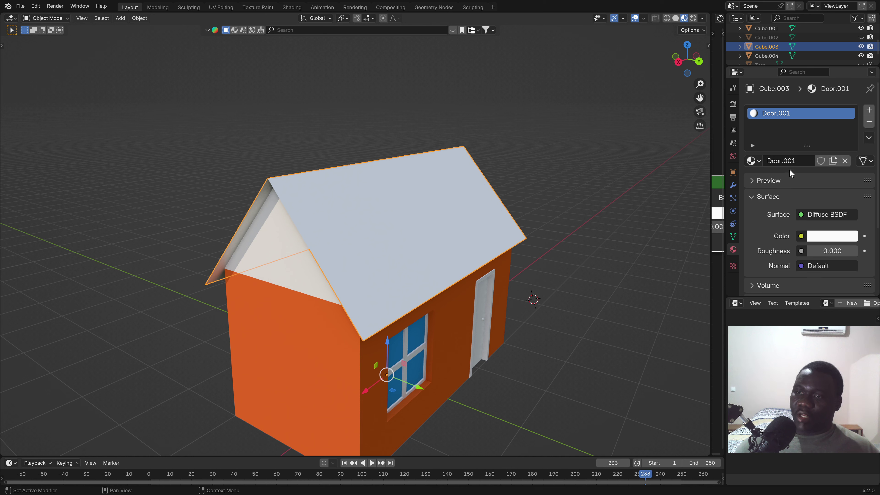
left_click(776, 161)
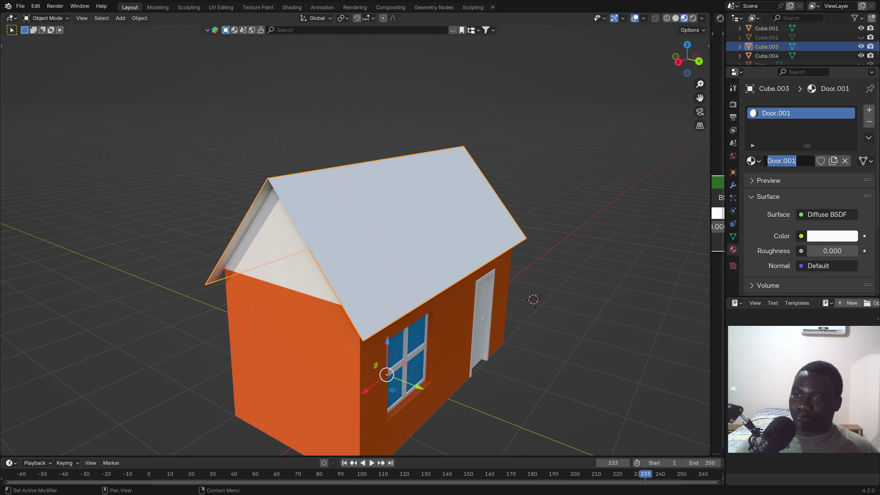
type("Toit")
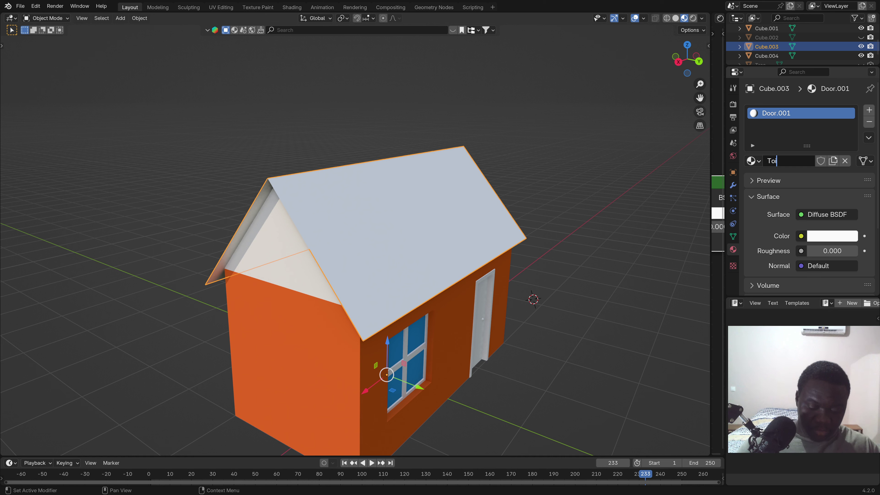
key("Return")
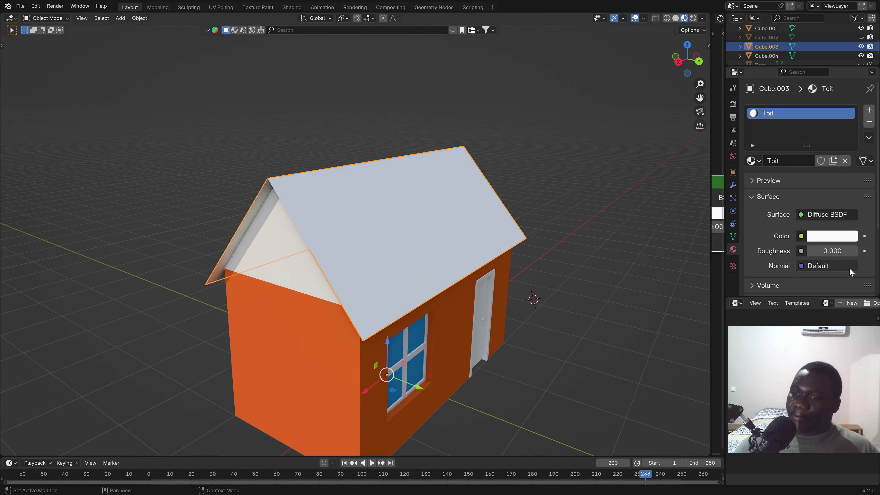
- Set the Toit colour to hue 0.630, saturation 0.750 and value 0.8
left_click(814, 237)
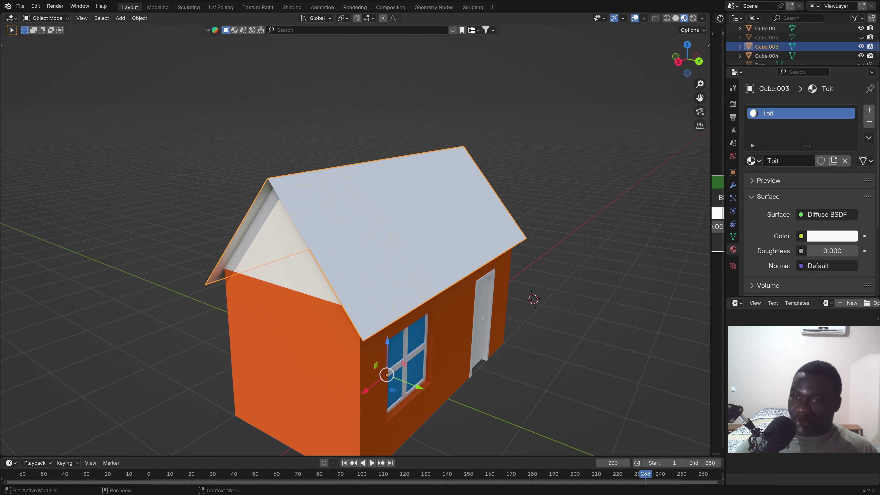
left_click(826, 240)
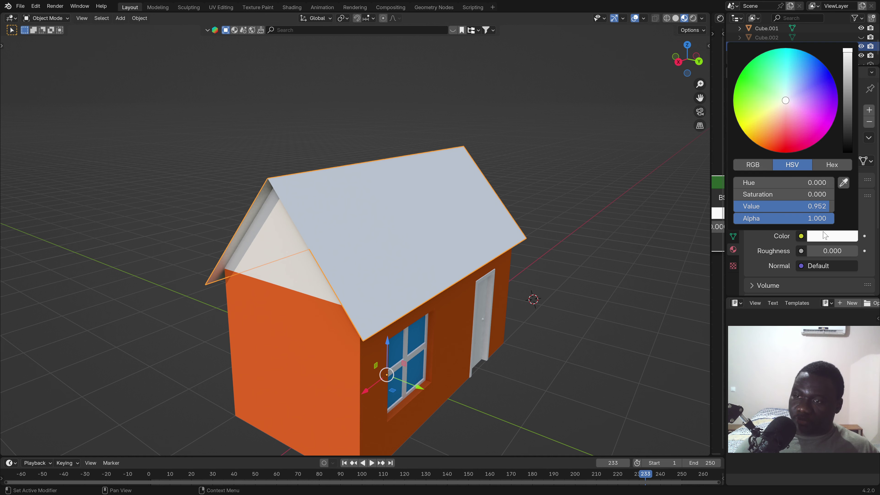
left_click(816, 183)
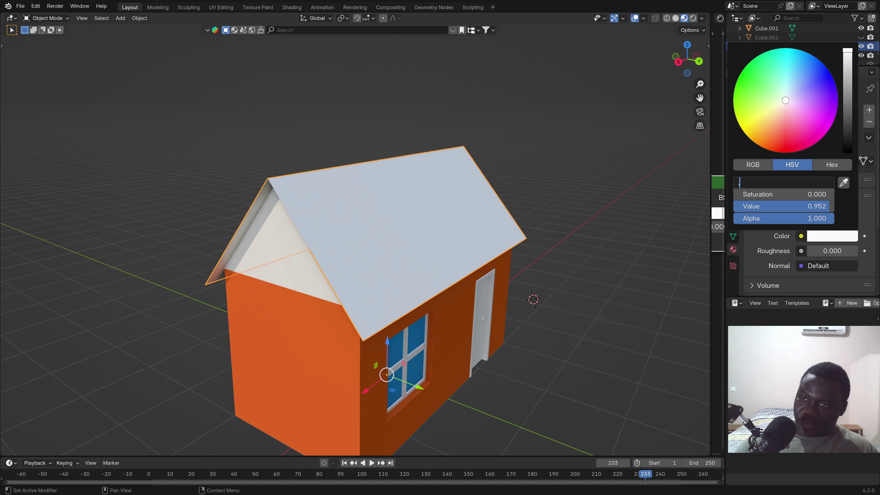
type(".63")
key("Return")
left_click(764, 194)
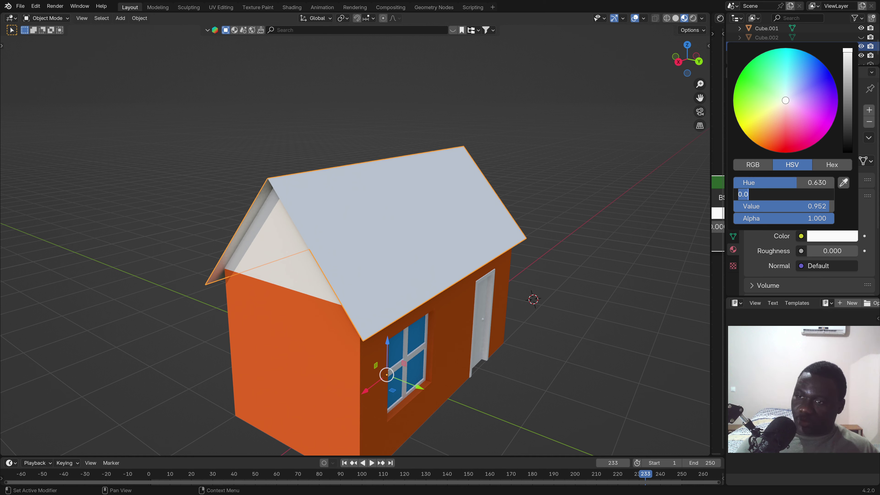
type(".75")
key("Return")
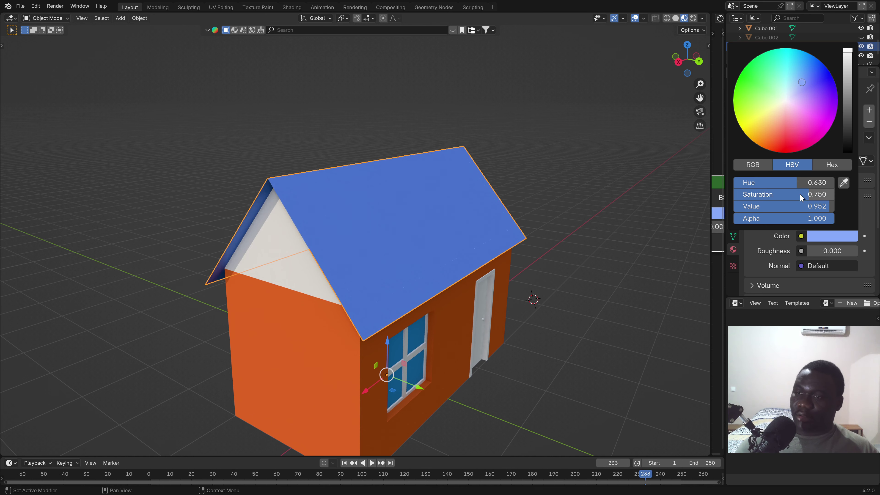
left_click(797, 205)
key("BackSpace")
type(".7")
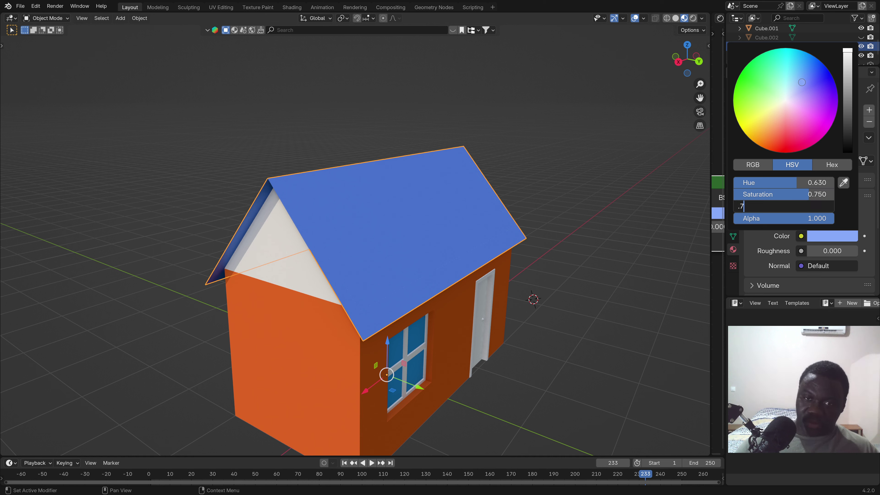
type(".8")
key("Return")
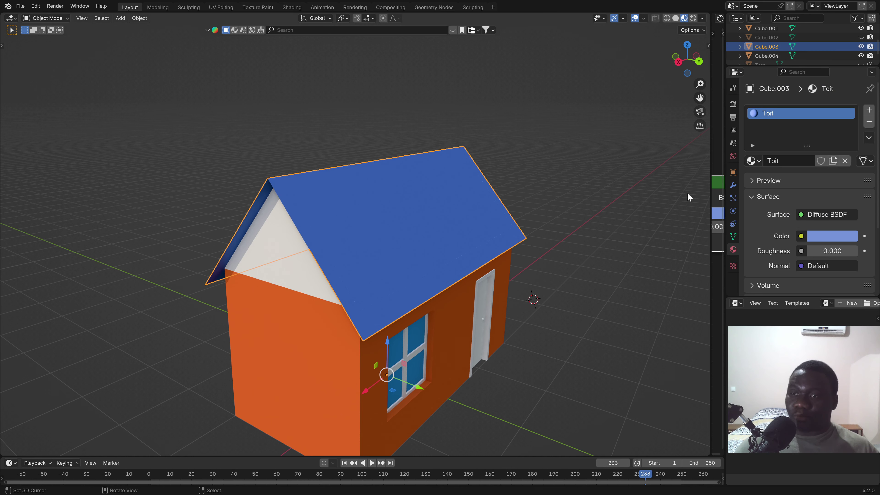
- Move the walls' Wall material slot above the Door slot
mouse_move(379, 236)
middle_mouse_down()
mouse_move(336, 184)
mouse_move(377, 202)
mouse_move(386, 222)
mouse_move(352, 196)
middle_mouse_up()
left_click(339, 189)
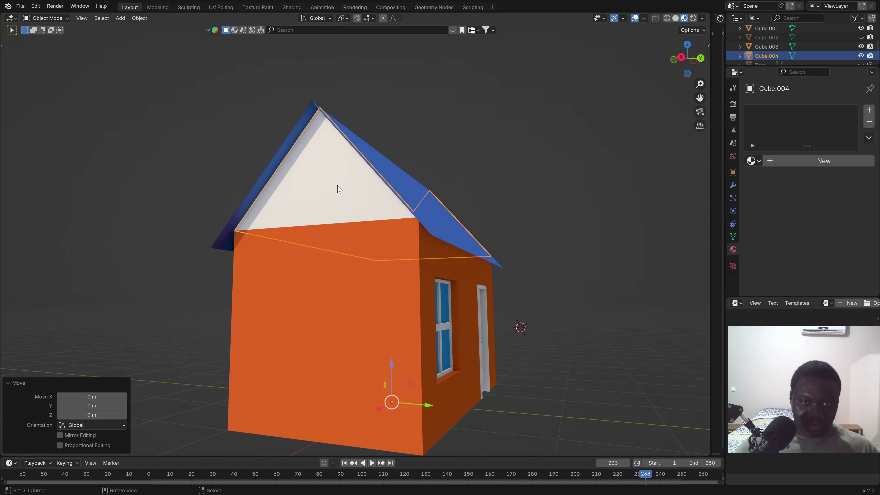
key("g")
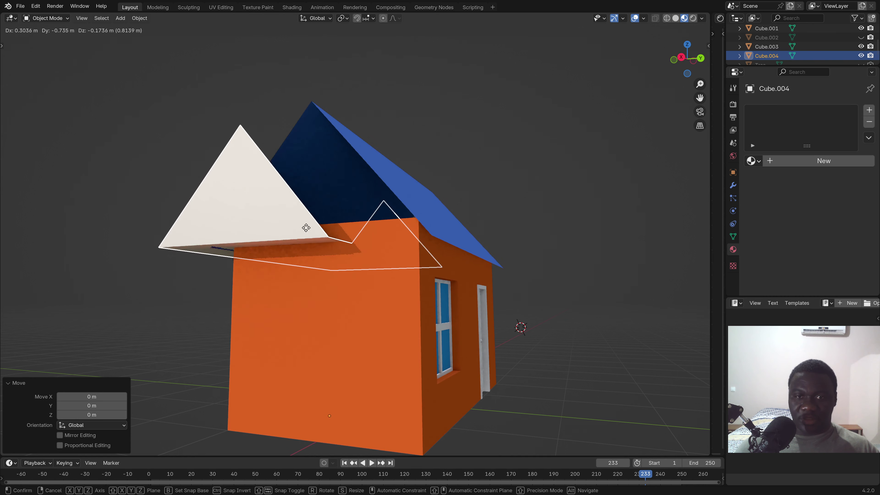
key("Escape")
middle_click_drag(394, 243, 630, 289)
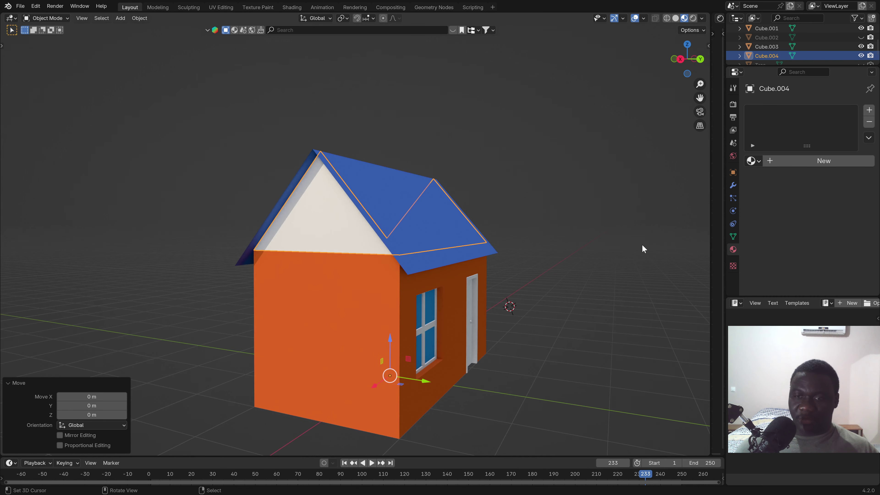
left_click(733, 186)
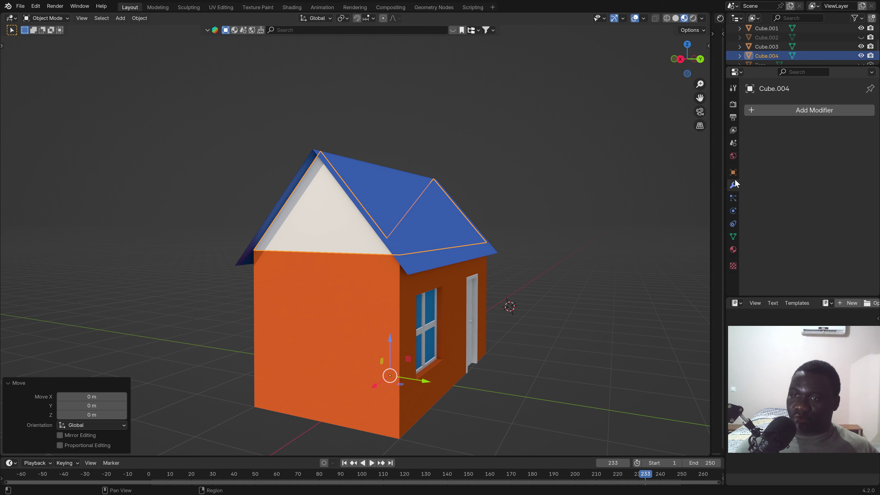
left_click(734, 249)
left_click(383, 356)
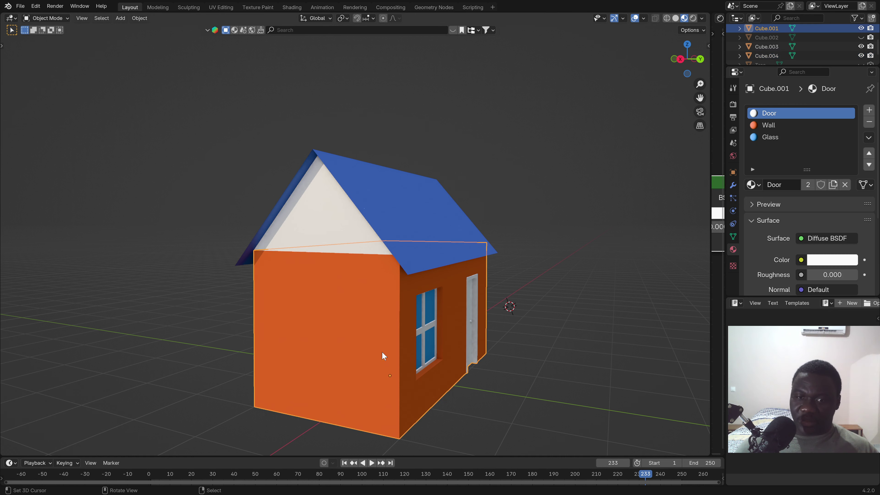
left_click(771, 126)
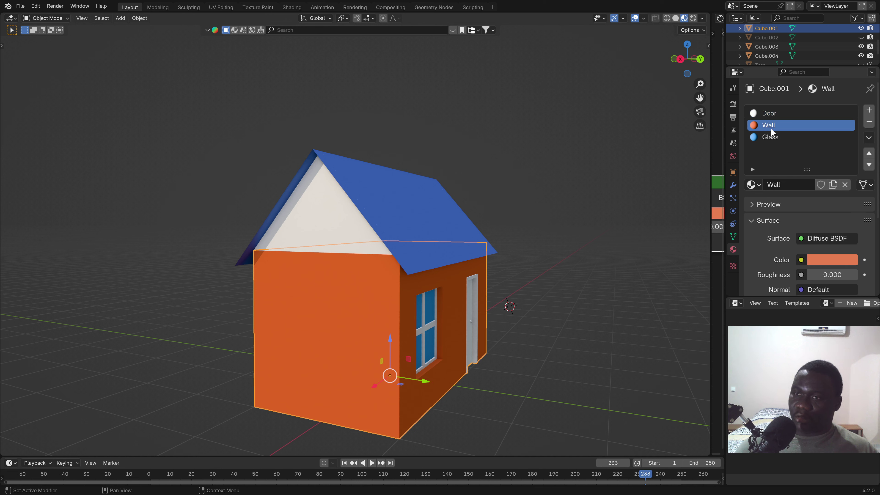
left_click(869, 153)
- Join the gable triangle into the walls so it turns orange
left_click(345, 221)
key("g")
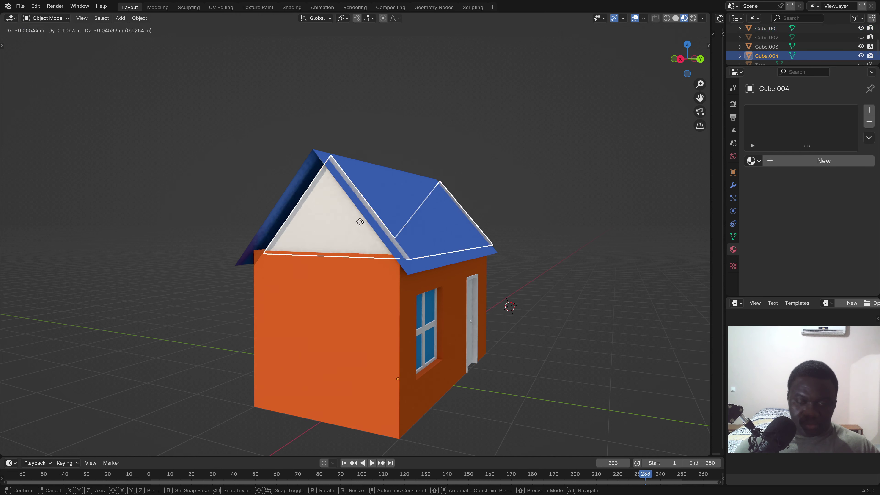
key("Escape")
left_click(421, 414, "shift")
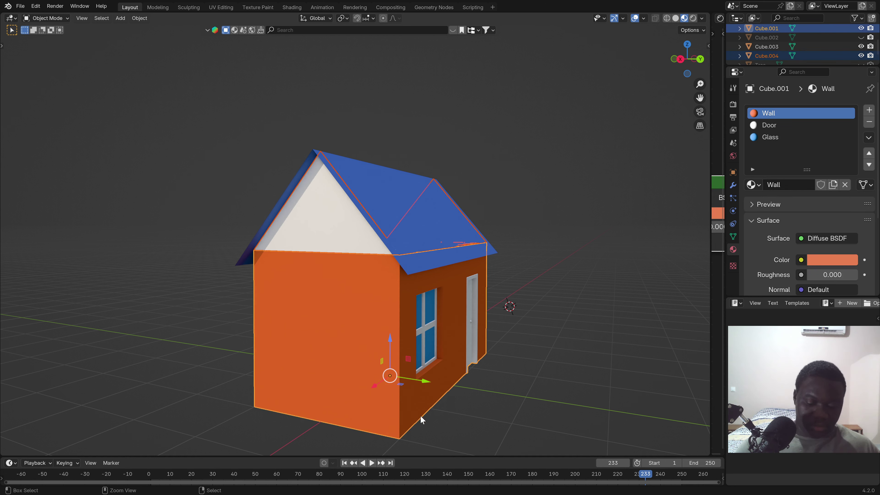
key("ctrl+j")
left_click(498, 250)
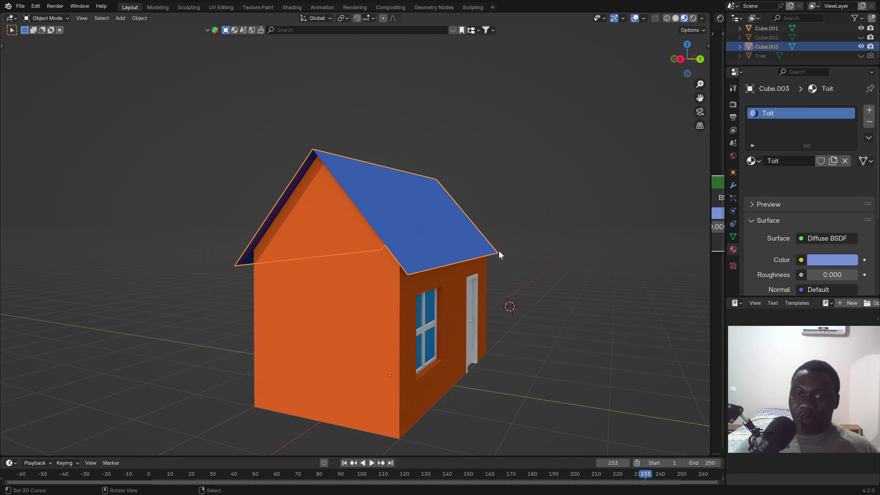
left_click(733, 185)
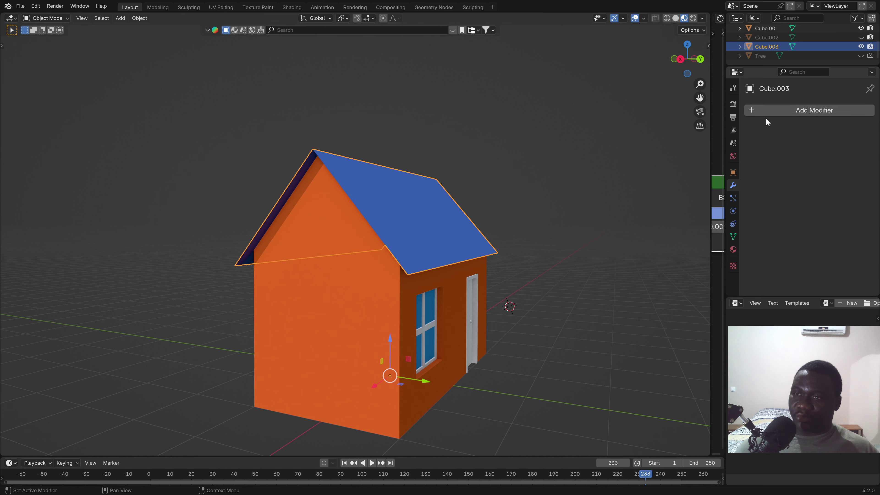
- Add a Solidify modifier to the roof with 0.15 m thickness
middle_click_drag(329, 208, 416, 203)
left_click(760, 113)
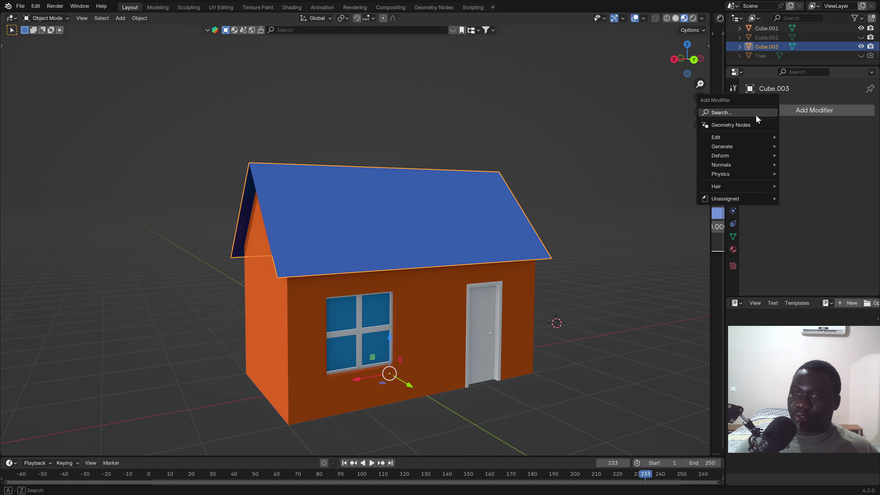
left_click(734, 113)
type("si")
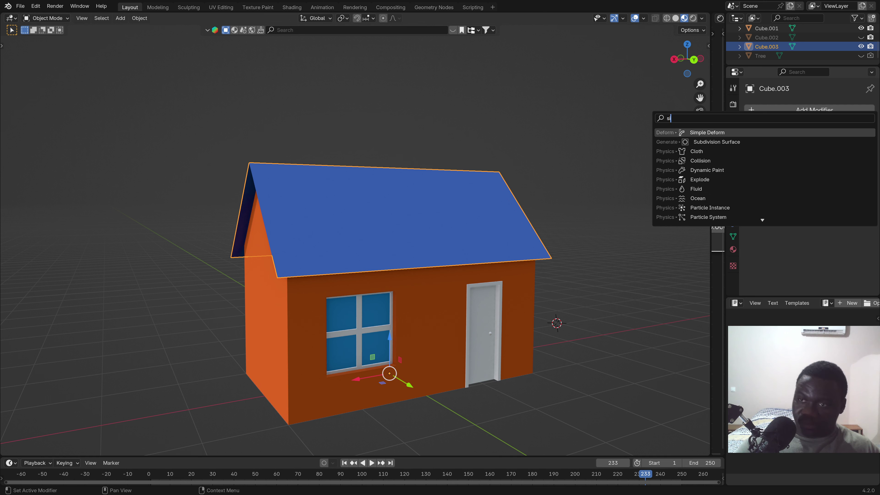
key("BackSpace")
type("oli")
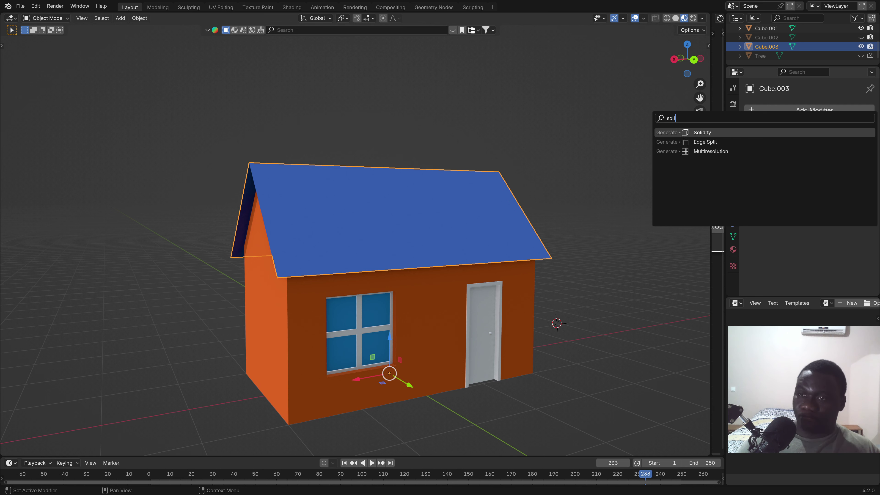
left_click(703, 133)
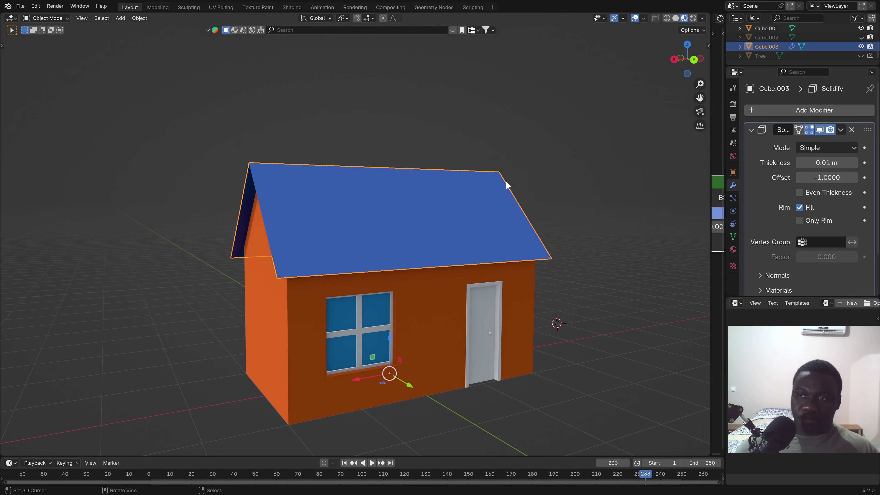
middle_click_drag(368, 163, 463, 206)
double_click(826, 163)
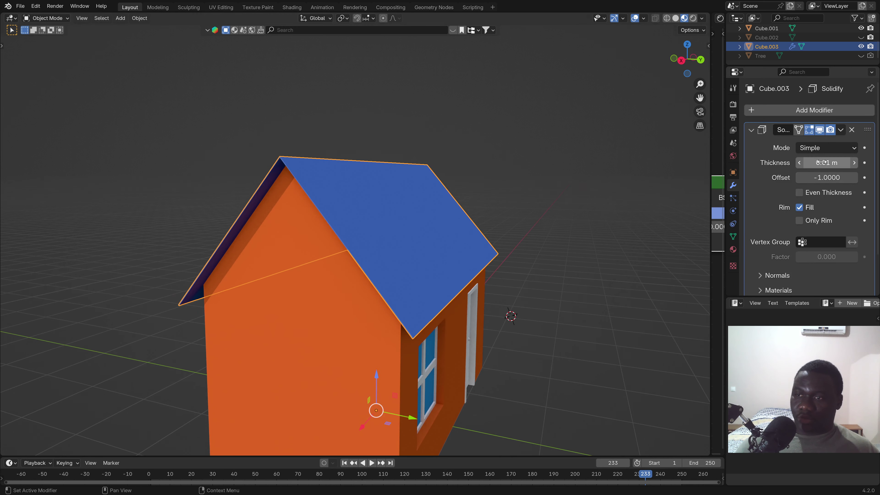
type("0.15")
key("Return")
left_click_drag(827, 163, 817, 162)
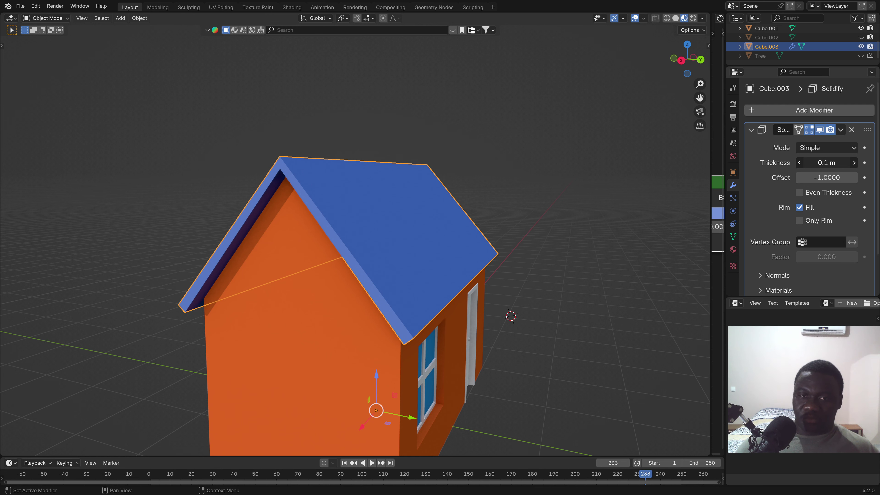
- Change the roof thickness to -0.15 m and apply the Solidify modifier
mouse_move(323, 257)
middle_mouse_down()
mouse_move(444, 228)
mouse_move(389, 240)
mouse_move(362, 214)
mouse_move(370, 208)
mouse_move(401, 230)
middle_mouse_up()
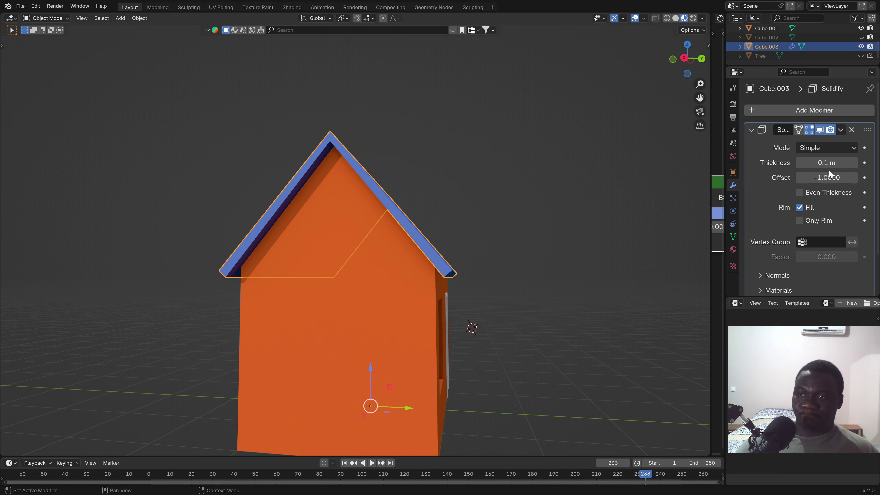
mouse_move(828, 178)
left_mouse_down()
mouse_move(855, 177)
mouse_move(797, 177)
mouse_move(839, 162)
left_mouse_up()
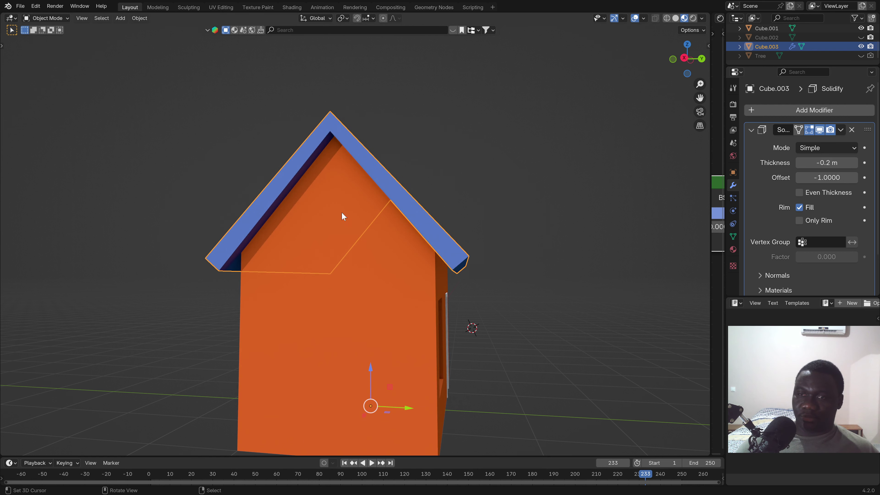
mouse_move(342, 212)
middle_mouse_down()
mouse_move(322, 227)
mouse_move(308, 224)
middle_mouse_up()
left_click(809, 162)
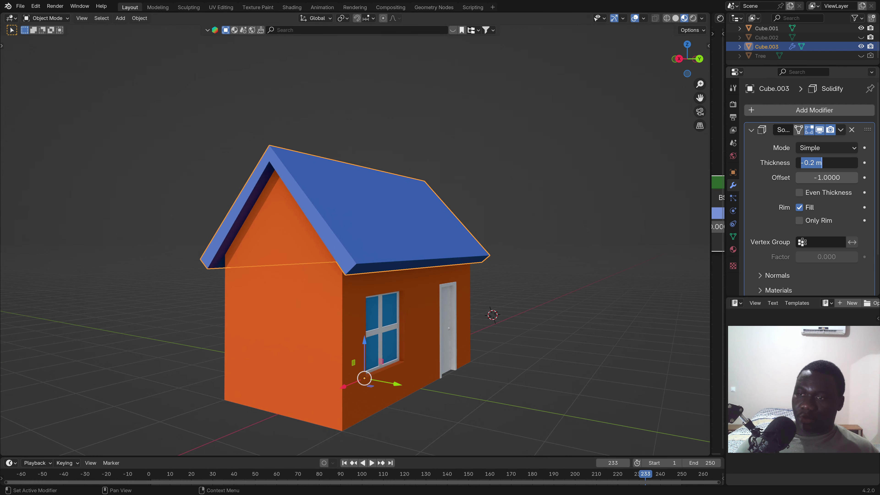
type("-.15")
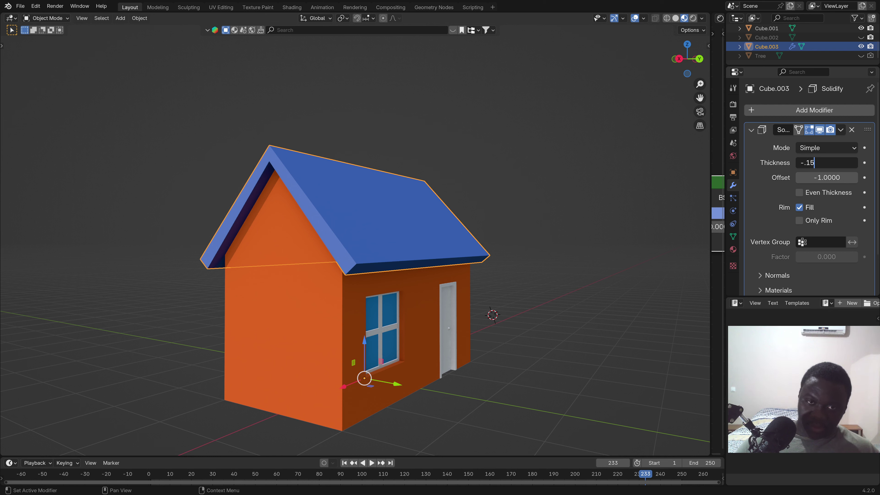
key("Return")
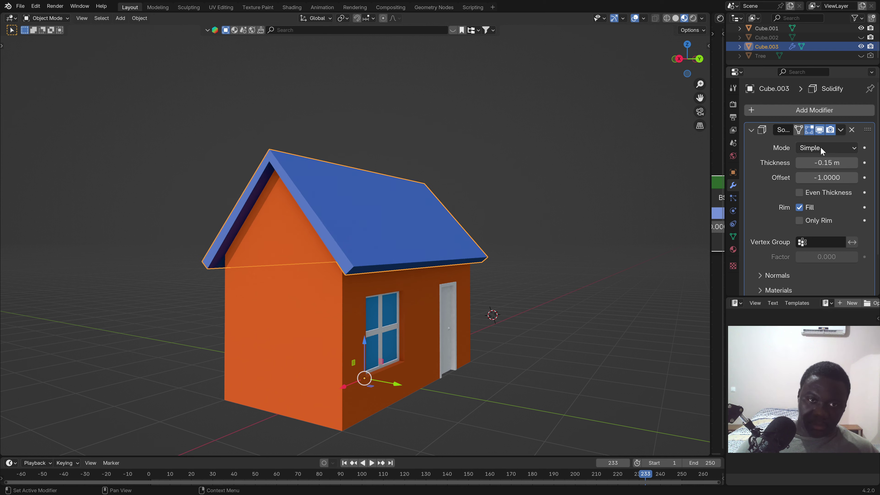
mouse_move(399, 336)
middle_mouse_down()
mouse_move(186, 342)
mouse_move(238, 330)
mouse_move(336, 347)
mouse_move(236, 299)
mouse_move(393, 293)
mouse_move(346, 275)
mouse_move(305, 289)
mouse_move(337, 254)
mouse_move(271, 269)
mouse_move(136, 267)
mouse_move(267, 249)
mouse_move(328, 255)
mouse_move(347, 269)
middle_mouse_up()
mouse_move(356, 280)
middle_mouse_down()
mouse_move(374, 261)
mouse_move(387, 275)
mouse_move(407, 261)
mouse_move(351, 260)
mouse_move(307, 273)
mouse_move(336, 252)
mouse_move(319, 269)
mouse_move(246, 265)
mouse_move(314, 250)
mouse_move(359, 254)
mouse_move(336, 251)
mouse_move(350, 268)
middle_mouse_up()
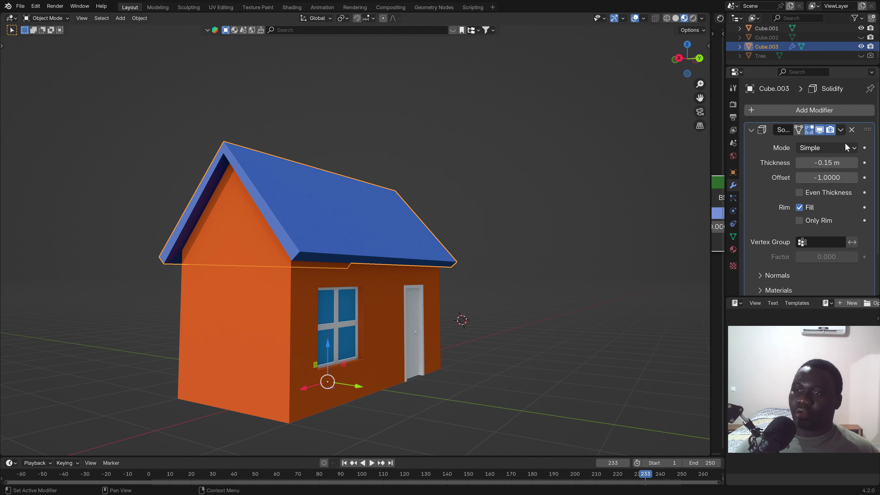
left_click(841, 129)
left_click(792, 142)
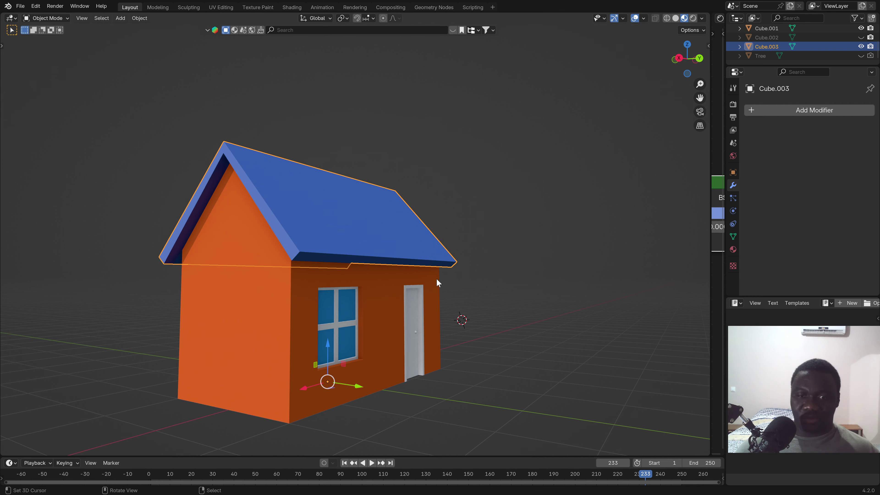
- Join the blue roof into the house walls
key("g")
key("Escape")
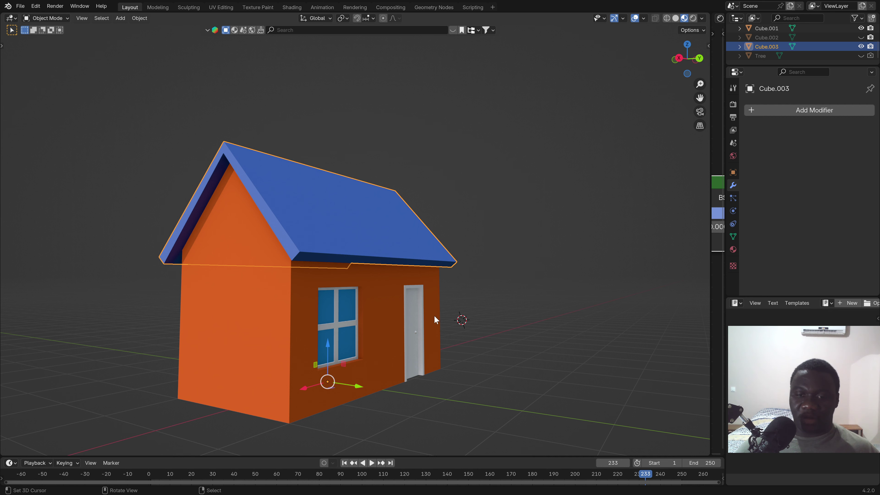
middle_click_drag(435, 317, 422, 333)
left_click(445, 289, "shift")
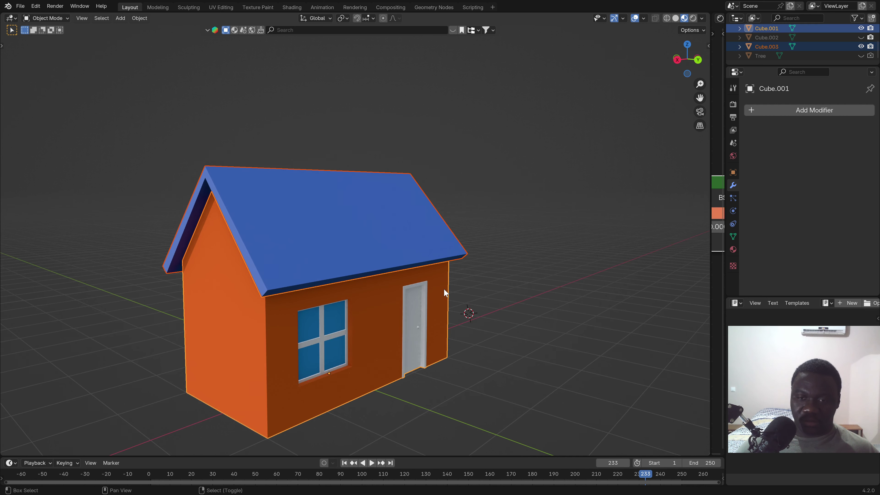
key("ctrl+j")
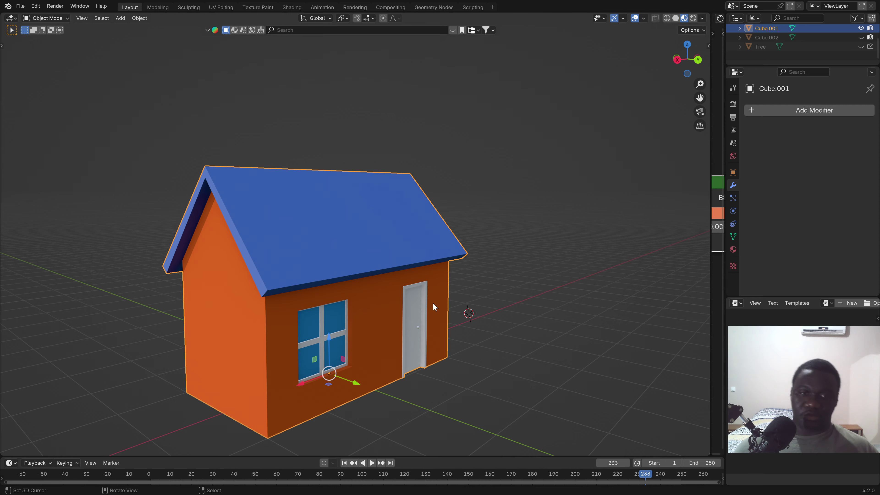
mouse_move(433, 303)
middle_mouse_down()
mouse_move(283, 274)
mouse_move(188, 272)
mouse_move(326, 291)
mouse_move(406, 346)
mouse_move(344, 371)
mouse_move(348, 302)
mouse_move(348, 348)
middle_mouse_up()
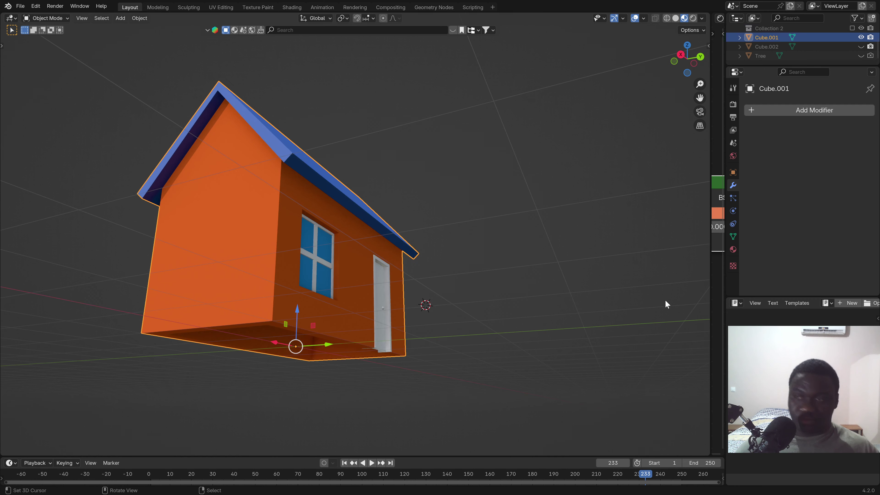
- Unhide the floor Cube.002 and cut an edge loop across it in Edit Mode
left_click(862, 49)
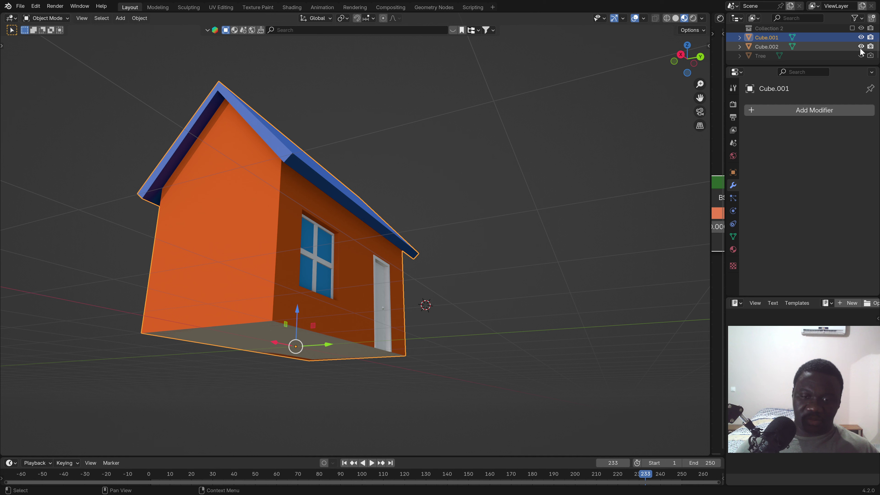
left_click(338, 348)
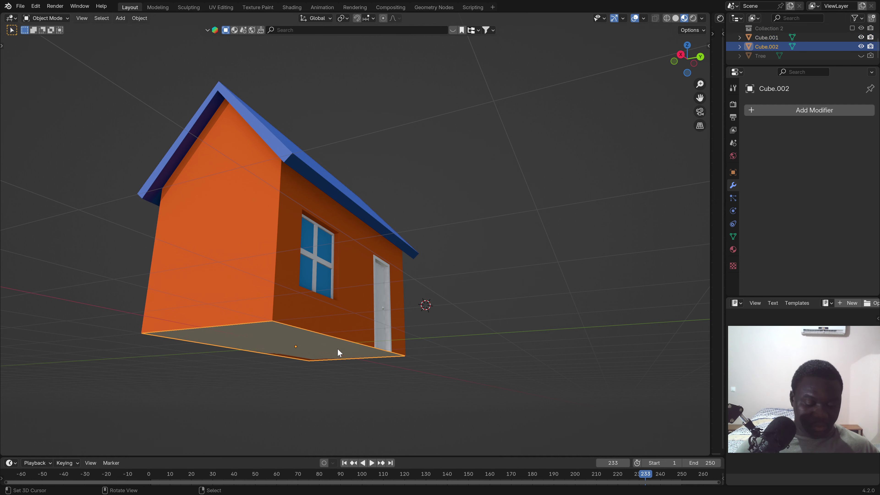
key("g")
right_click(336, 365)
key("Tab")
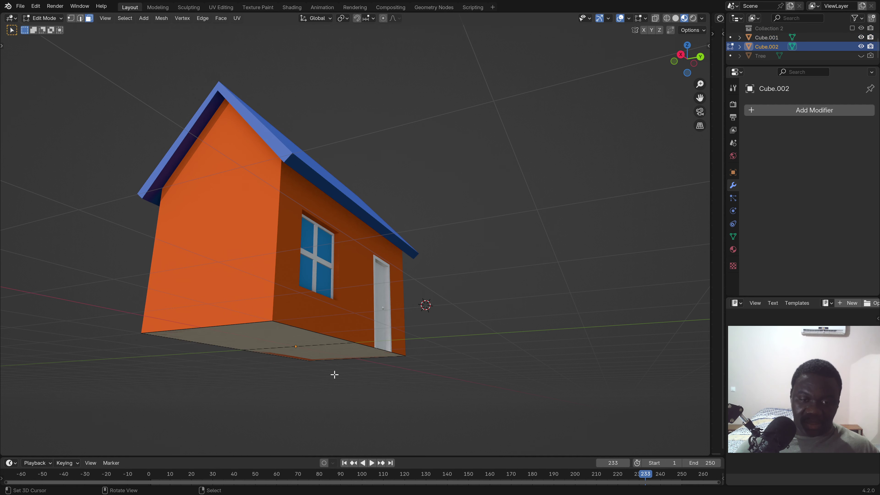
middle_click_drag(334, 373, 305, 344)
key("ctrl+r")
left_click(304, 357)
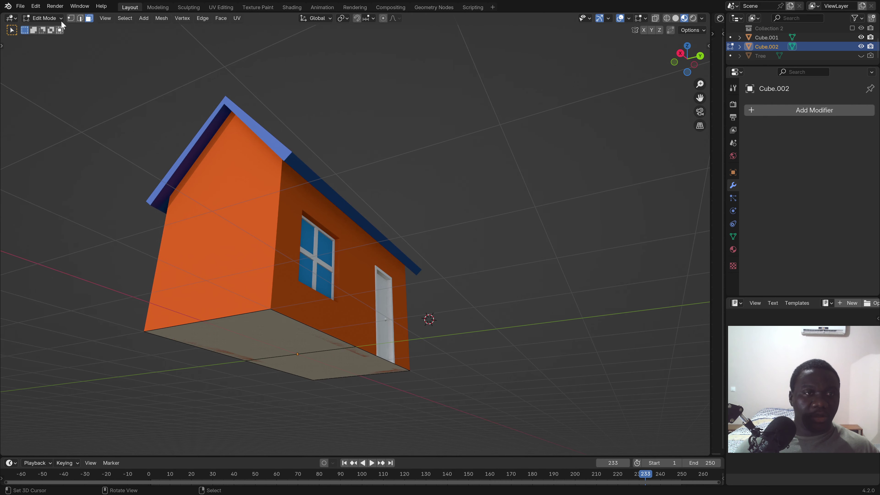
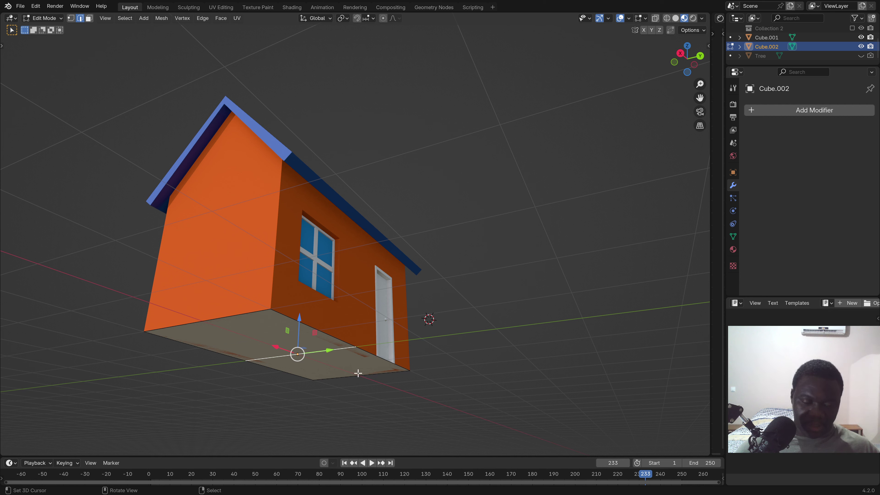
- Scale the floor plane's outer edge loop up by about 1.188
left_click(390, 367, "alt")
mouse_move(390, 367)
middle_mouse_down()
mouse_move(398, 391)
mouse_move(373, 407)
mouse_move(455, 387)
middle_mouse_up()
key("s")
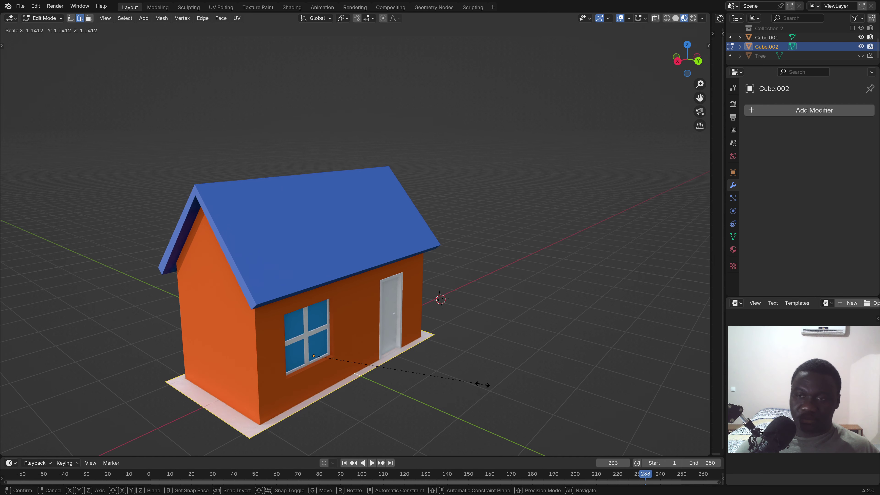
left_click(496, 386)
mouse_move(496, 387)
middle_mouse_down()
mouse_move(344, 320)
mouse_move(128, 65)
middle_mouse_up()
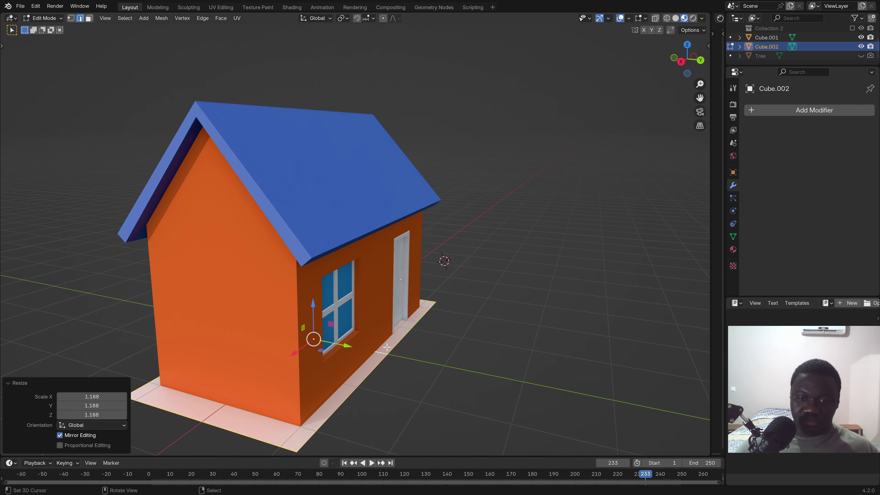
- Move the door-side floor edge about 0.6 m outward along Y
left_click(392, 353)
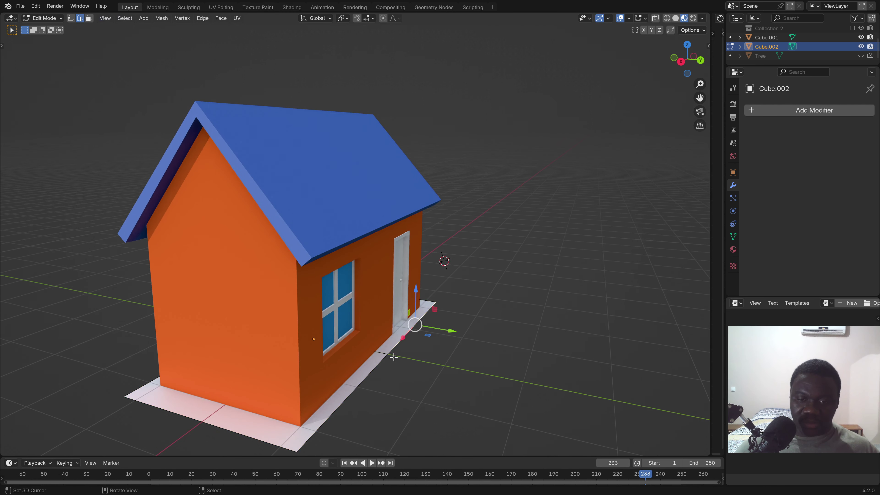
left_click(380, 368, "shift")
mouse_move(420, 362)
left_mouse_down()
mouse_move(461, 379)
mouse_move(451, 381)
left_mouse_up()
scroll(457, 380, "down", 3)
scroll(453, 380, "up", 3)
mouse_move(451, 380)
middle_mouse_down()
mouse_move(346, 288)
mouse_move(427, 296)
middle_mouse_up()
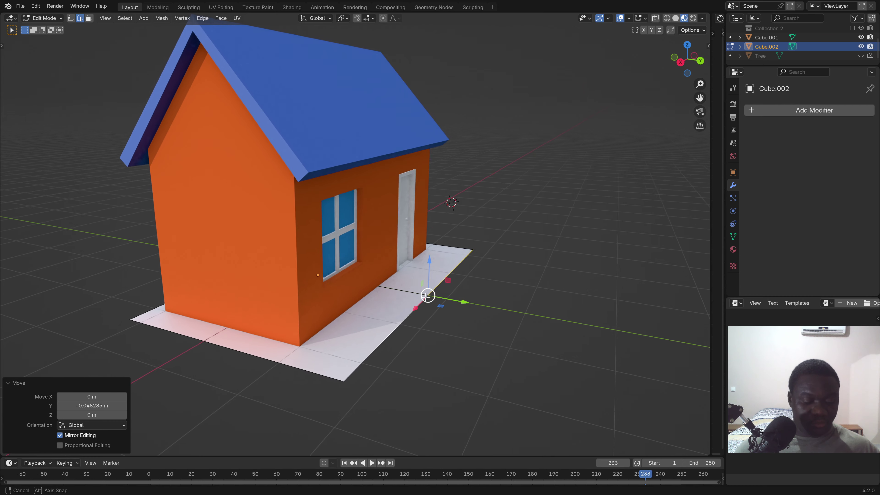
left_click(433, 291, "alt")
middle_click_drag(448, 308, 450, 298)
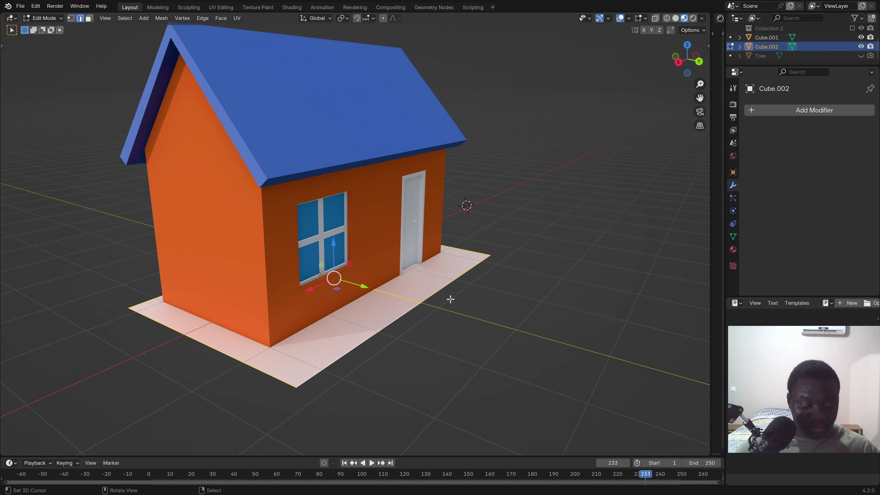
- Extrude the floor boundary loop upward about 0.506 m into a slab
key("e")
key("z")
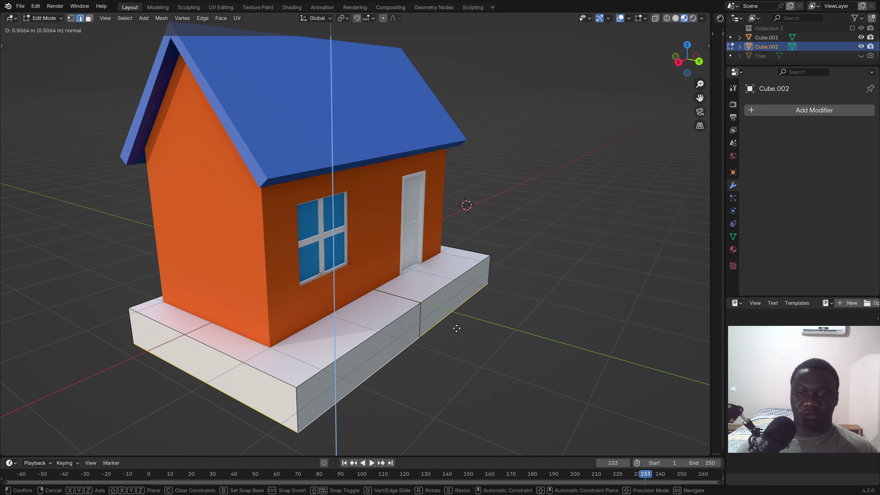
left_click(456, 329)
middle_click_drag(447, 333, 374, 329)
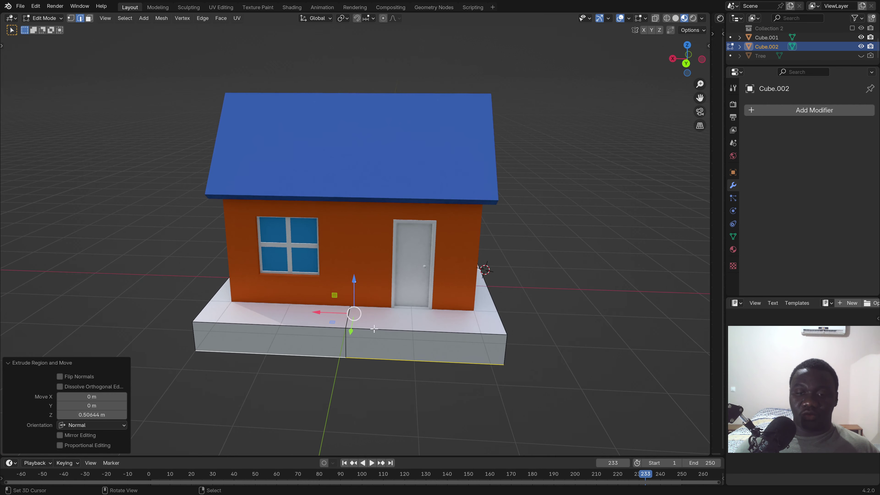
scroll(374, 329, "up", 2)
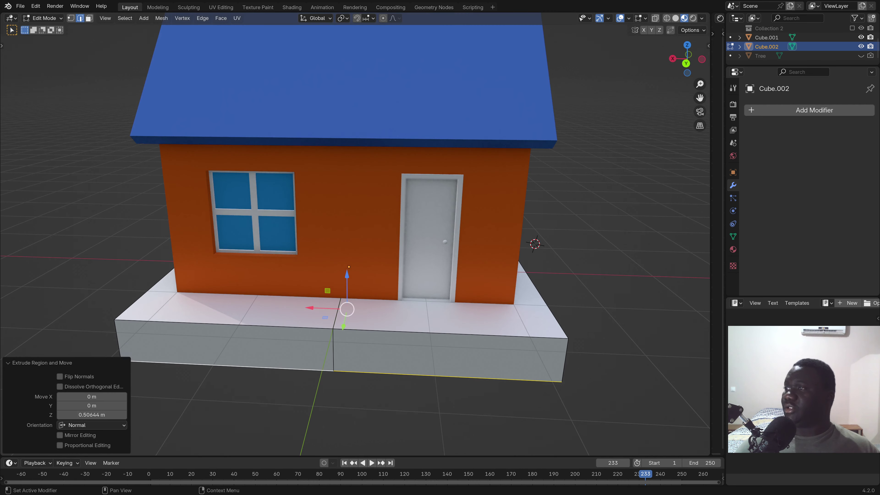
mouse_move(518, 323)
middle_mouse_down()
mouse_move(352, 296)
mouse_move(313, 308)
middle_mouse_up()
scroll(351, 296, "up", 3)
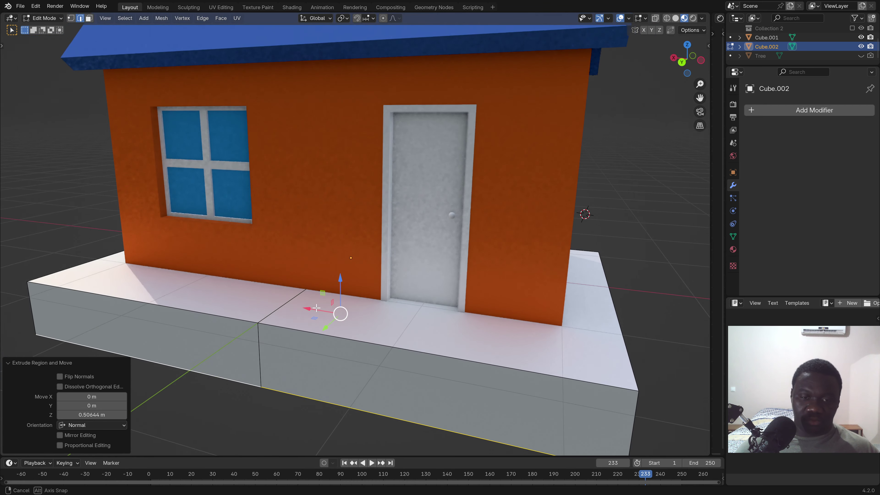
- Shift one of the base's edge loops about 0.54 m along X toward the door
left_click(289, 299, "alt")
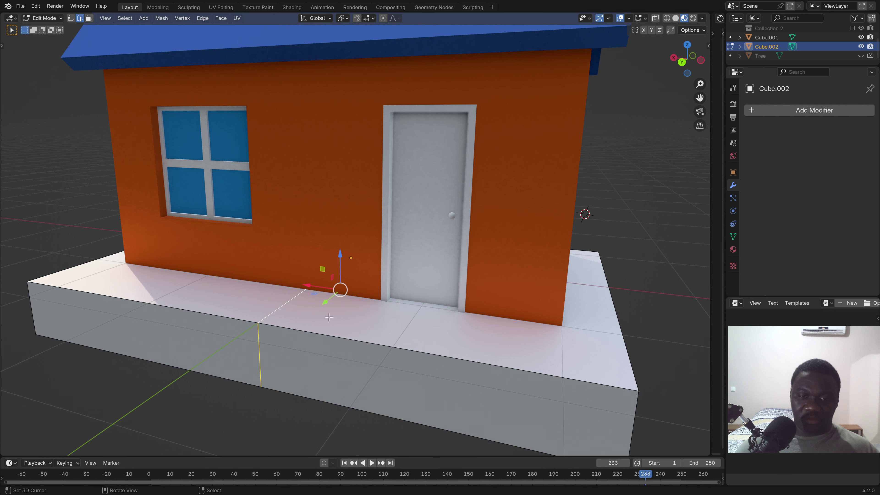
scroll(256, 307, "down", 3)
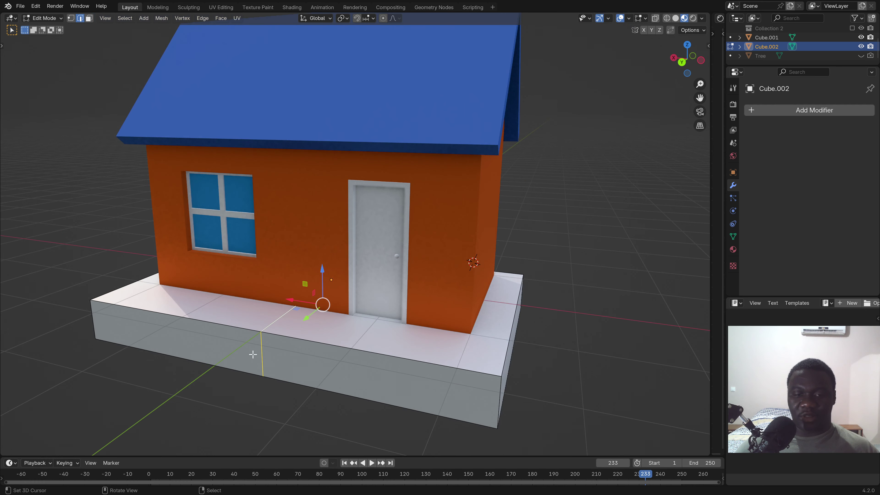
scroll(285, 329, "up", 2)
mouse_move(298, 299)
left_mouse_down()
mouse_move(358, 318)
mouse_move(350, 319)
left_mouse_up()
scroll(350, 319, "down", 3)
scroll(405, 364, "up", 3)
middle_click_drag(381, 347, 417, 380)
- Add two loop cuts on the base beside the door, one vertical and one horizontal
key("ctrl+r")
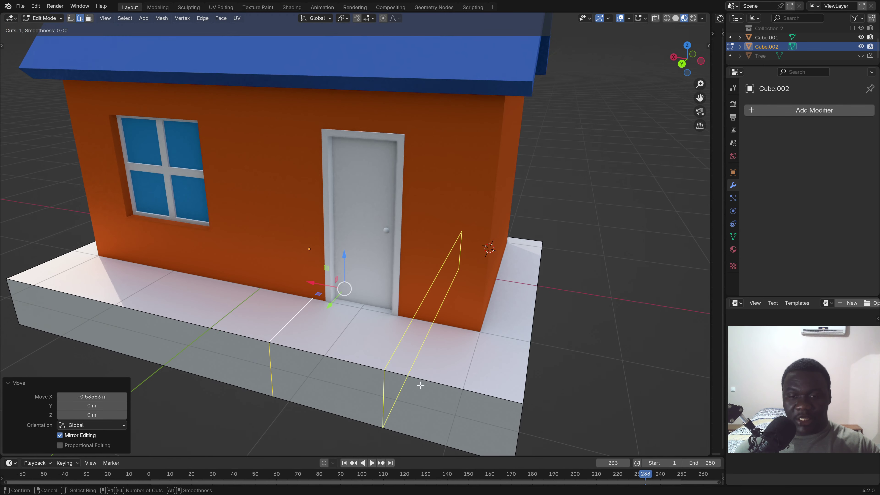
left_click(422, 386)
right_click(422, 386)
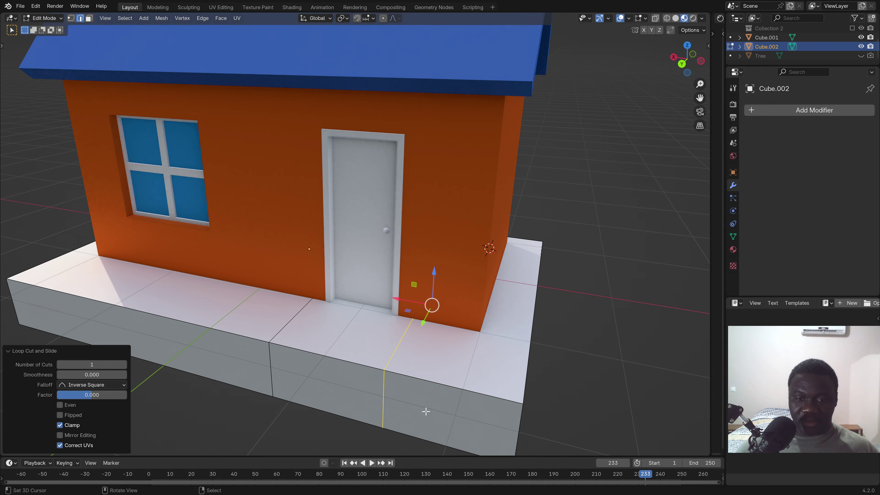
mouse_move(426, 411)
middle_mouse_down()
mouse_move(351, 366)
mouse_move(441, 368)
middle_mouse_up()
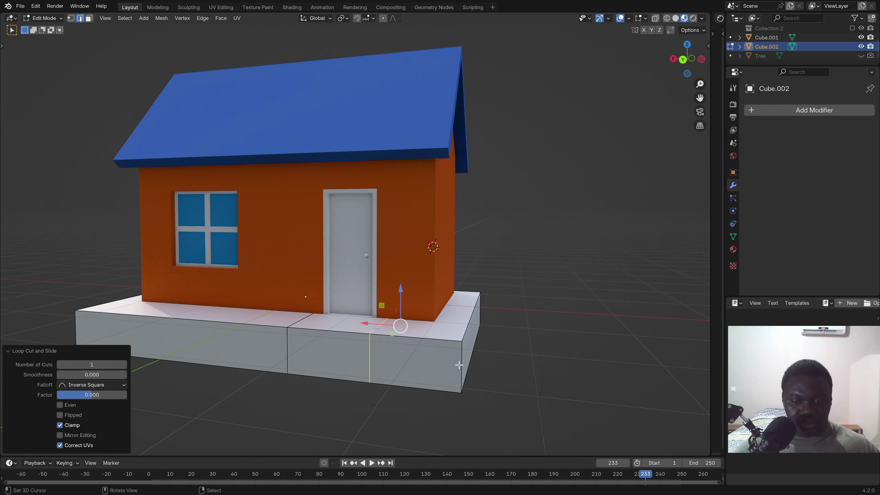
key("ctrl+r")
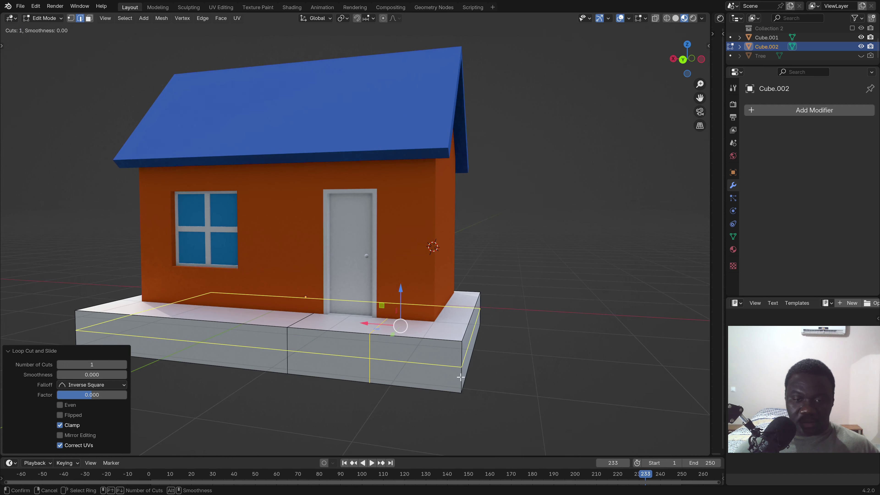
left_click(451, 375)
right_click(450, 374)
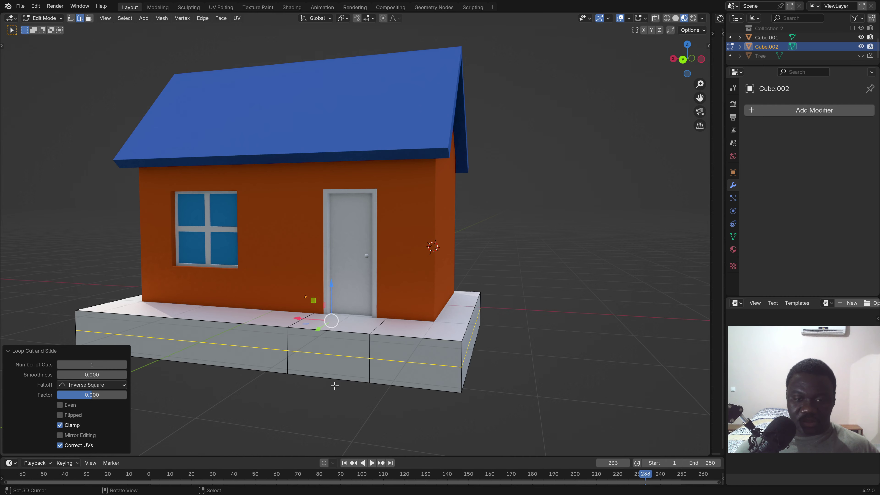
mouse_move(335, 386)
middle_mouse_down()
mouse_move(417, 383)
mouse_move(485, 301)
middle_mouse_up()
scroll(485, 302, "up", 4)
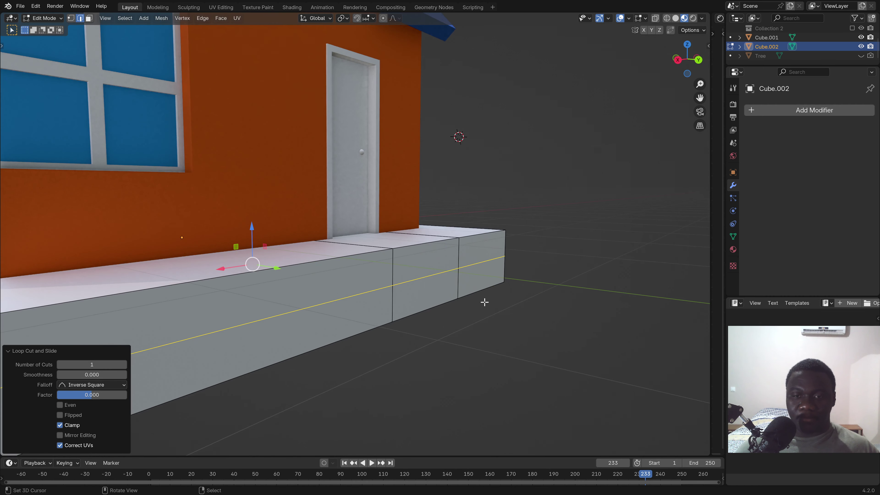
- Extrude the base face in front of the door outward into a step
left_click(90, 20)
mouse_move(416, 311)
middle_mouse_down()
mouse_move(436, 309)
mouse_move(436, 299)
mouse_move(485, 365)
mouse_move(478, 316)
middle_mouse_up()
left_click(437, 294)
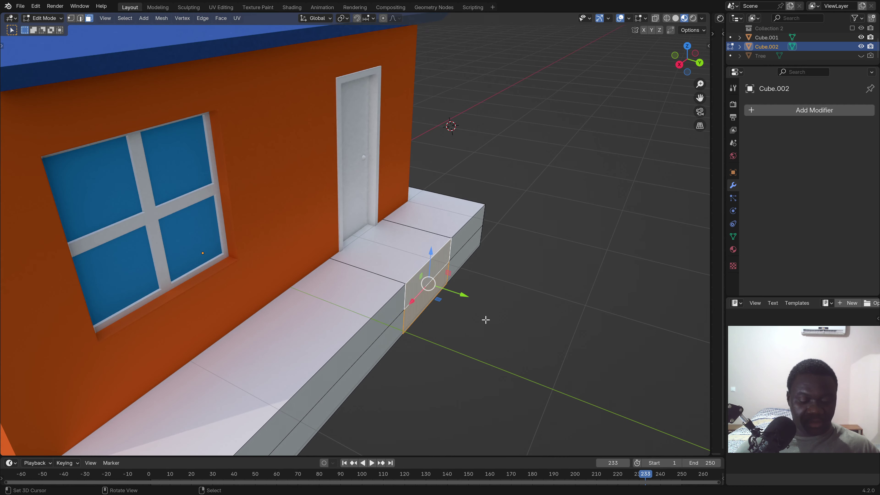
key("e")
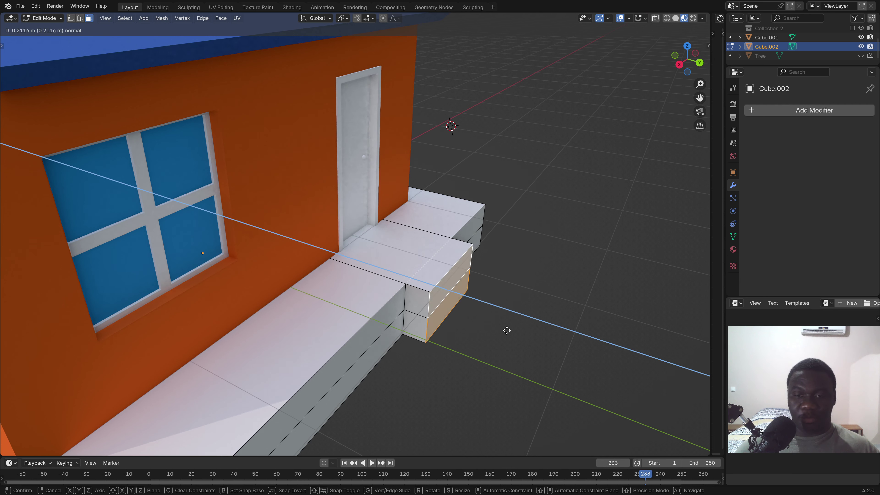
left_click(513, 337)
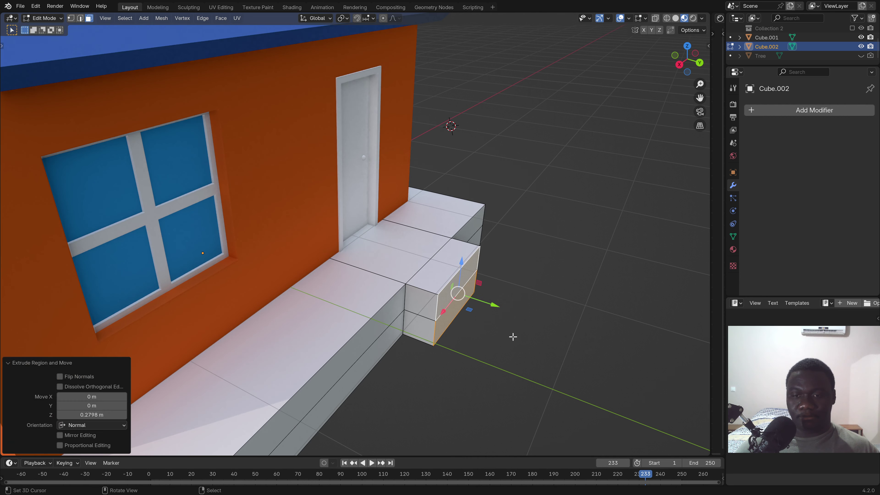
key("ctrl+z")
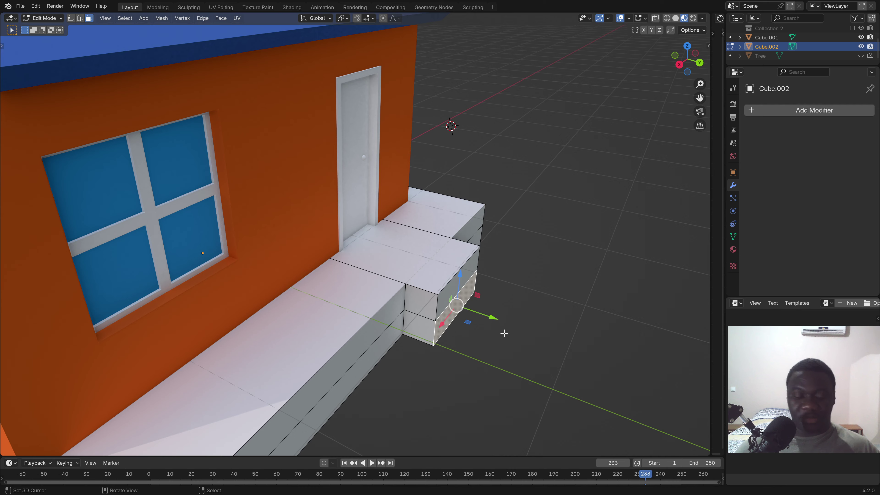
- Extrude a second, lower step from the front face and return to Object Mode
key("e")
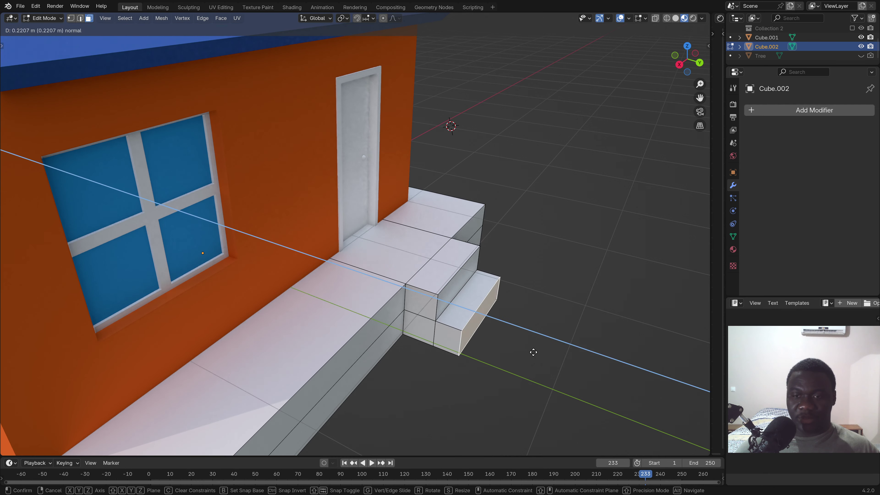
left_click(535, 353)
scroll(530, 354, "down", 5)
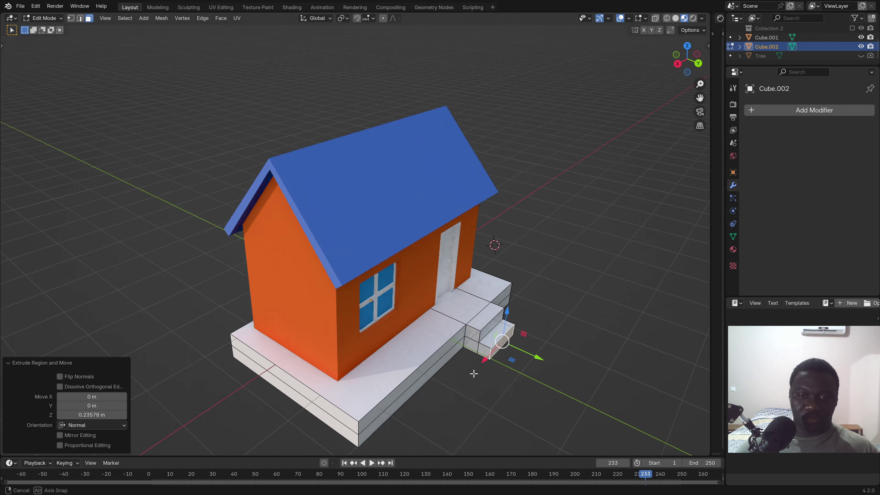
scroll(502, 359, "down", 3)
key("Tab")
mouse_move(466, 350)
middle_mouse_down()
mouse_move(317, 348)
mouse_move(479, 351)
mouse_move(478, 333)
middle_mouse_up()
left_click_drag(477, 313, 476, 312)
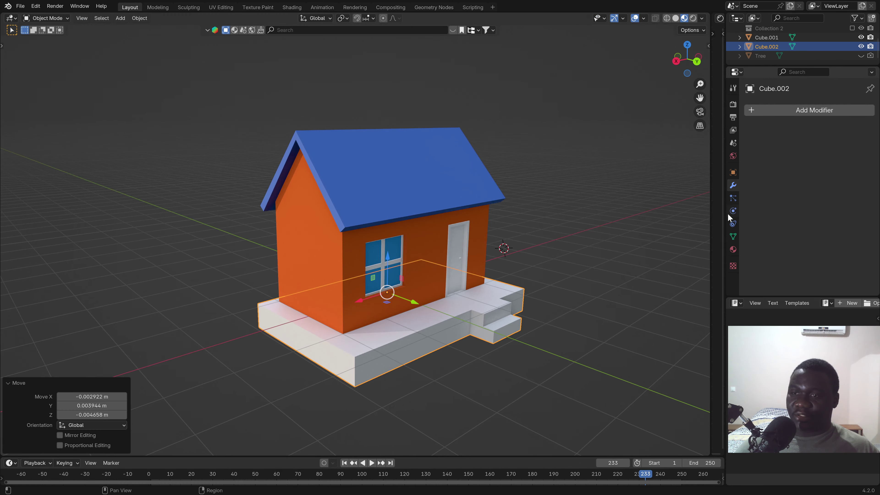
- Give the base a separate copy of the Door material, renamed 'Gris'
left_click(733, 253)
left_click(752, 161)
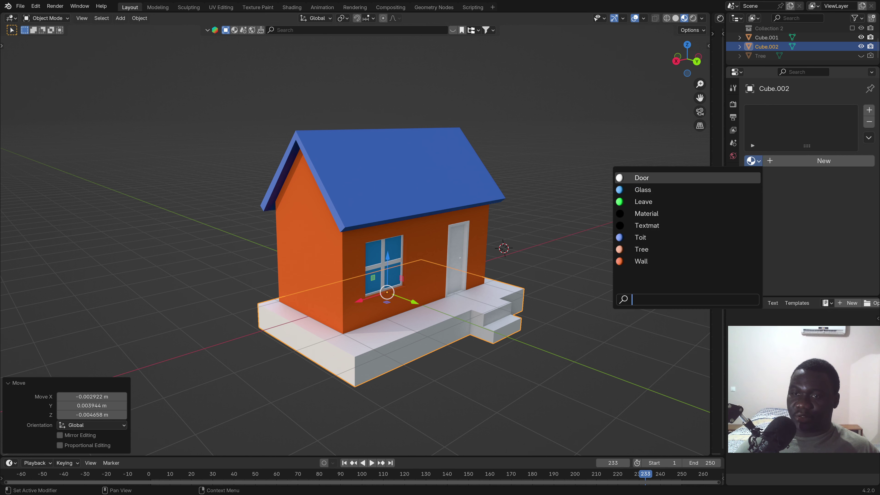
left_click(658, 178)
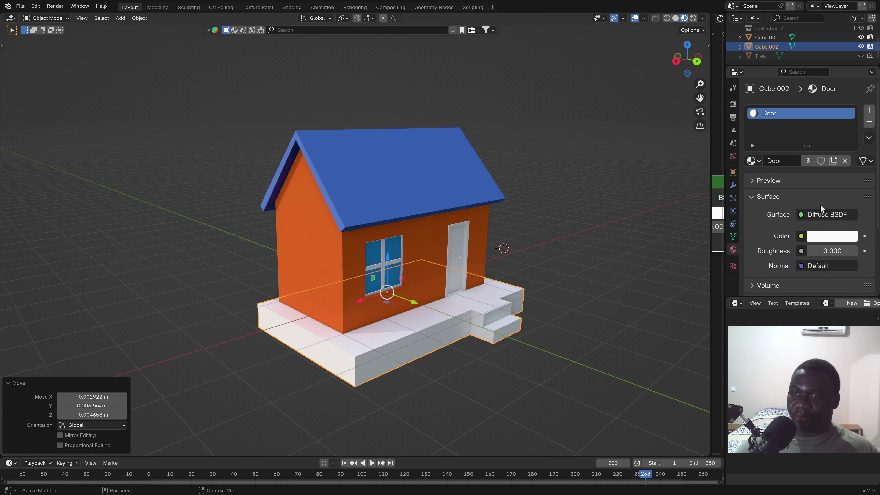
left_click(809, 161)
double_click(807, 162)
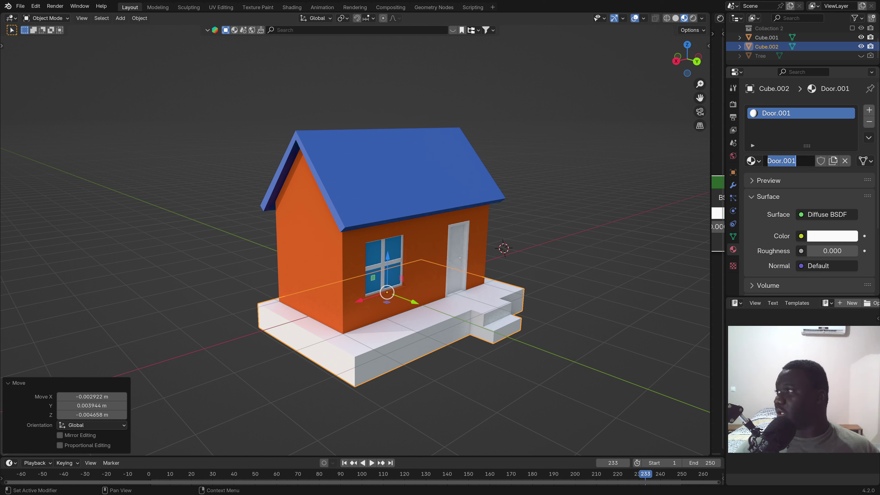
type("G")
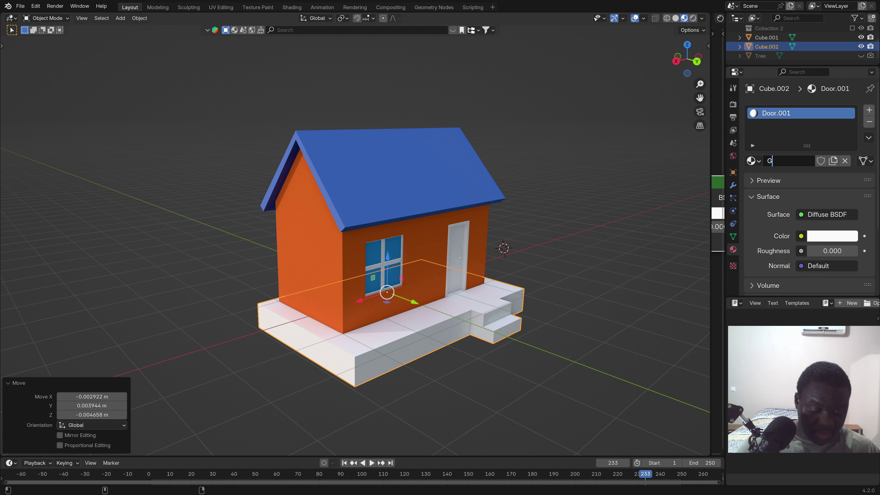
type("ris")
key("Return")
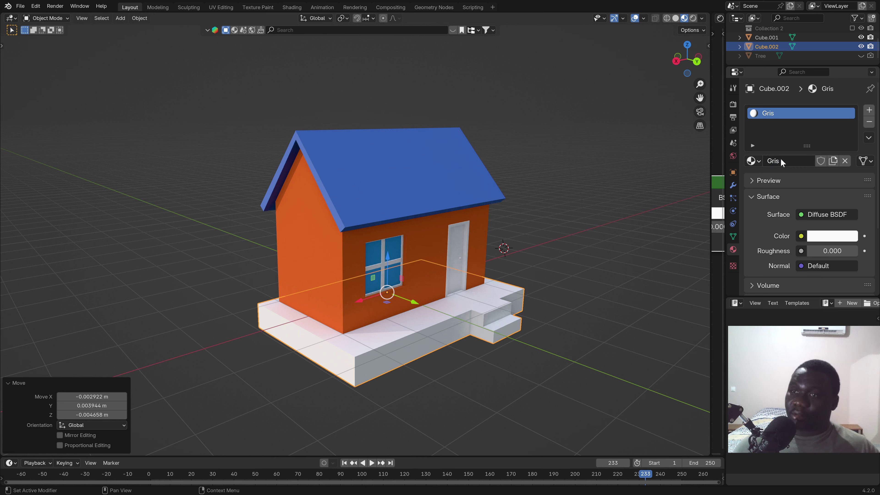
- Set the Gris material colour's HSV Value to 0.3 for a mid grey
left_click(815, 239)
left_click(807, 207)
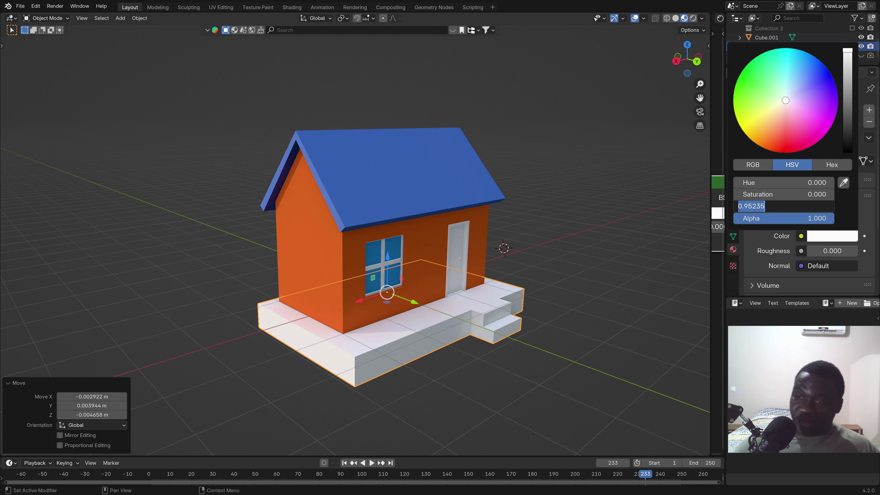
key("BackSpace")
type("0.1")
key("Return")
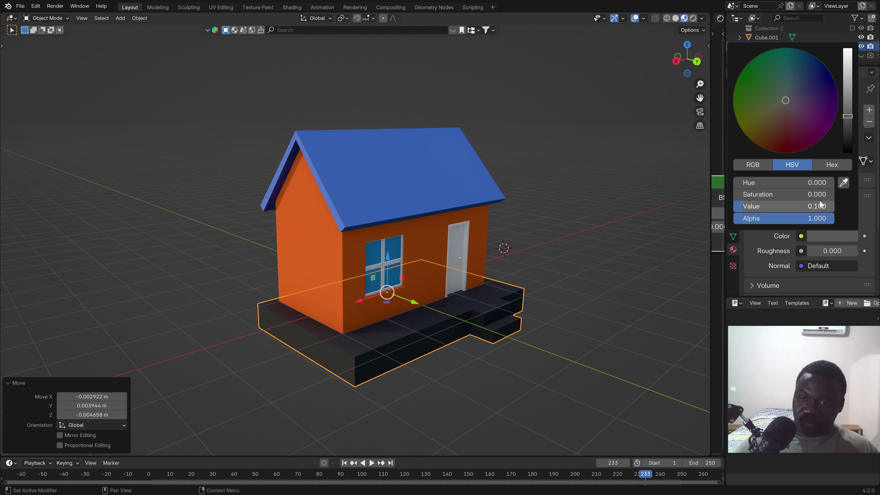
left_click(821, 206)
key("Return")
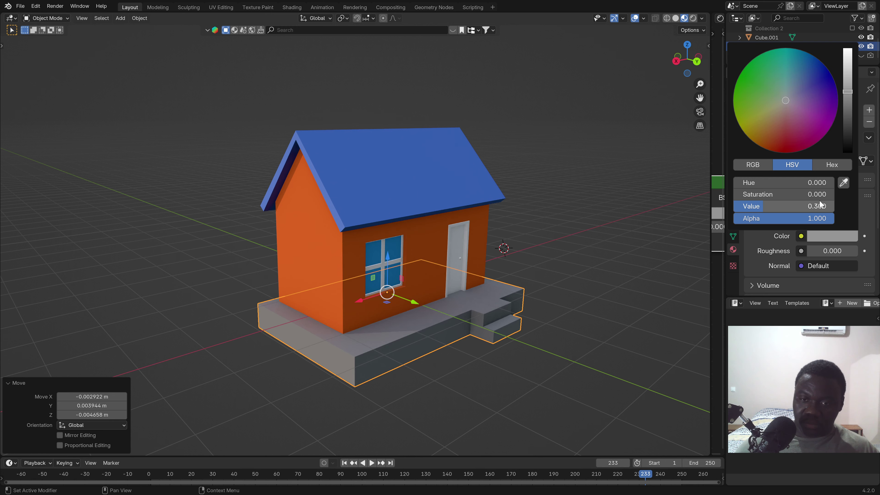
scroll(368, 335, "up", 1)
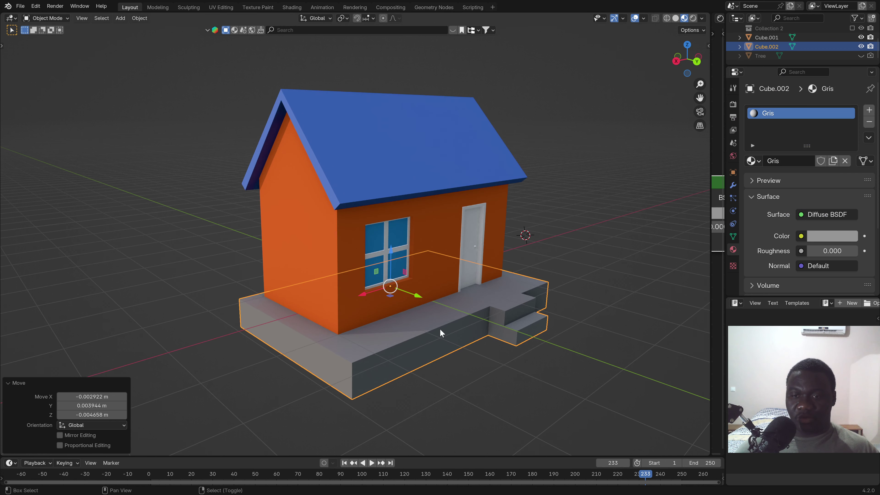
mouse_move(441, 329)
middle_mouse_down()
mouse_move(308, 319)
mouse_move(298, 325)
mouse_move(375, 336)
mouse_move(479, 330)
mouse_move(463, 325)
mouse_move(388, 366)
mouse_move(416, 372)
mouse_move(323, 369)
mouse_move(273, 343)
middle_mouse_up()
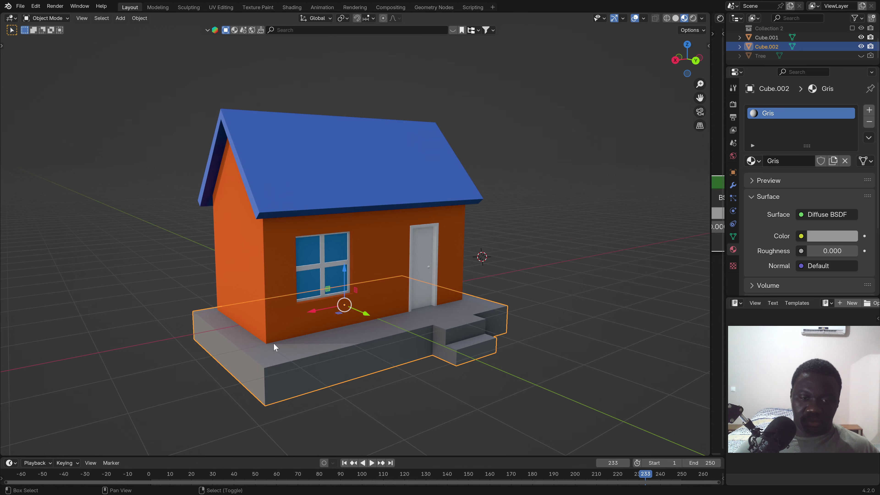
- Join the grey base into the house walls object and enter Edit Mode
left_click(269, 334, "shift")
key("ctrl+j")
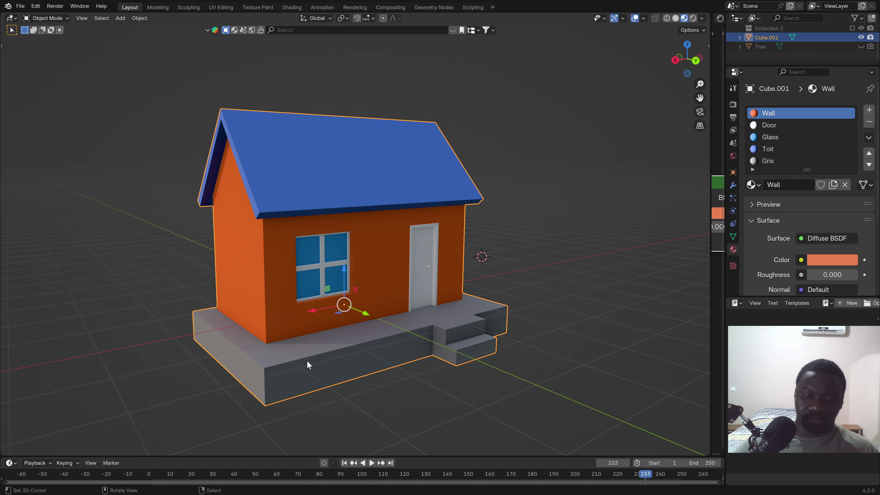
mouse_move(308, 361)
middle_mouse_down()
mouse_move(383, 315)
mouse_move(335, 326)
mouse_move(432, 329)
mouse_move(450, 344)
mouse_move(363, 337)
mouse_move(428, 346)
middle_mouse_up()
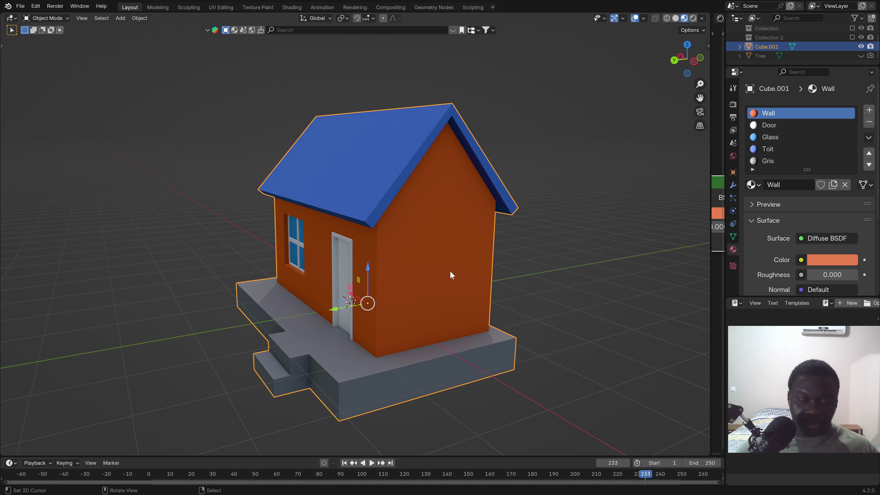
key("Tab")
scroll(464, 274, "up", 2)
mouse_move(464, 273)
middle_mouse_down()
mouse_move(419, 249)
mouse_move(447, 276)
middle_mouse_up()
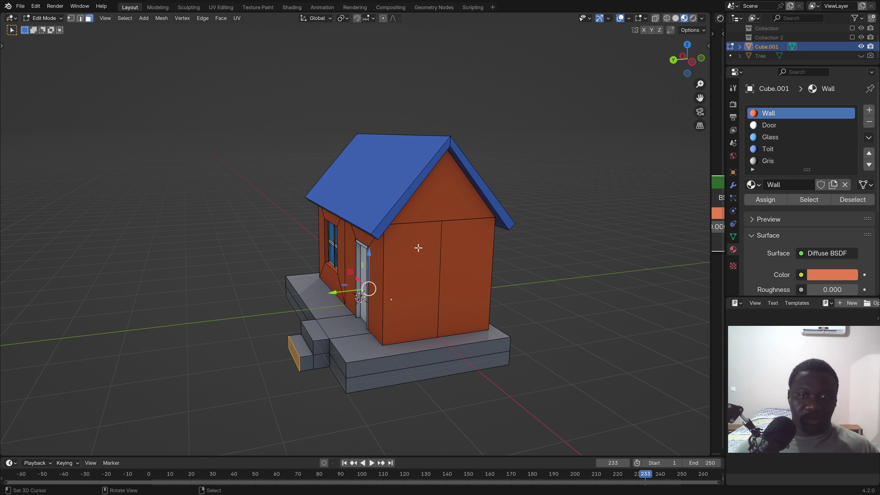
- Duplicate a gable wall face, move the copy along Y, and extrude it outward into a block
left_click(476, 266)
scroll(478, 271, "up", 2)
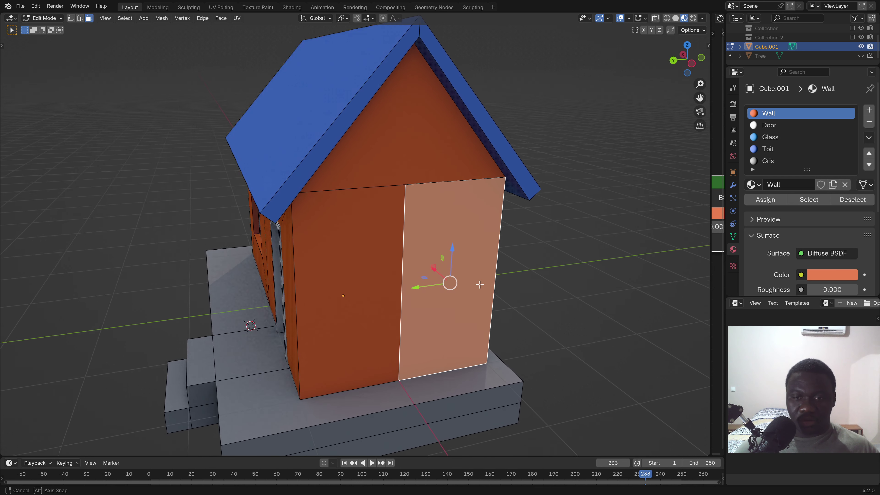
scroll(482, 285, "up", 1)
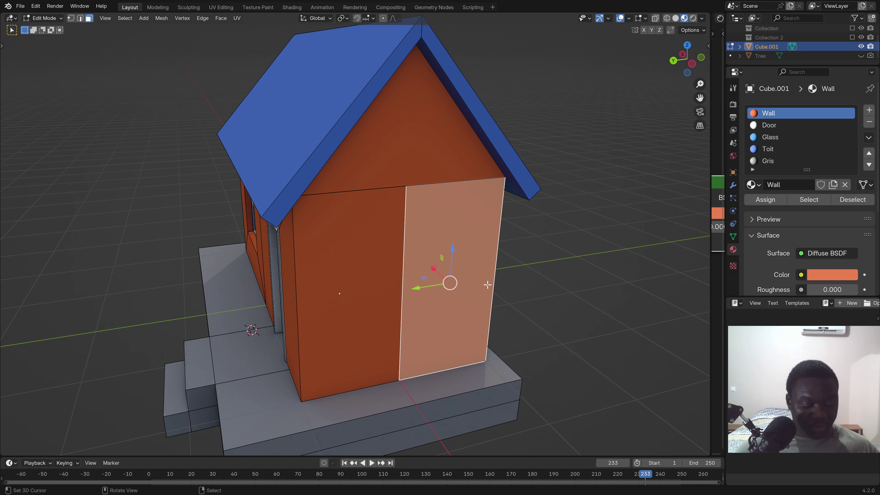
key("shift+d")
key("Escape")
key("g")
key("y")
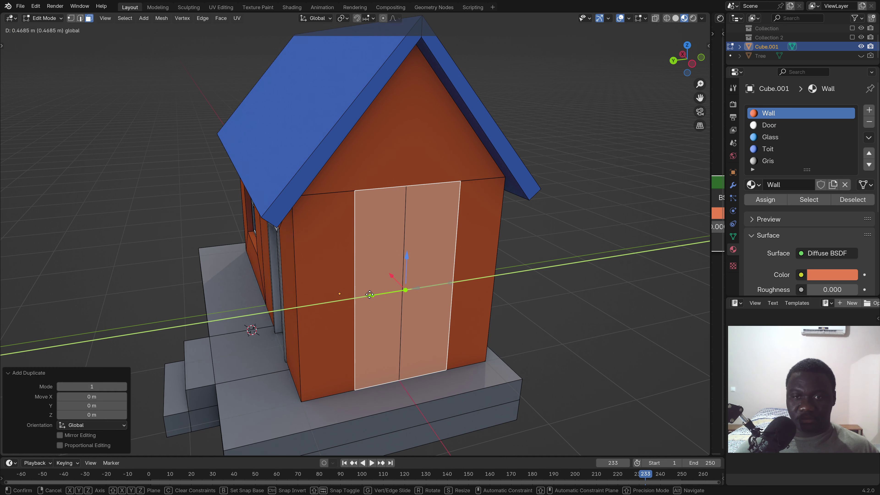
left_click(370, 294)
key("e")
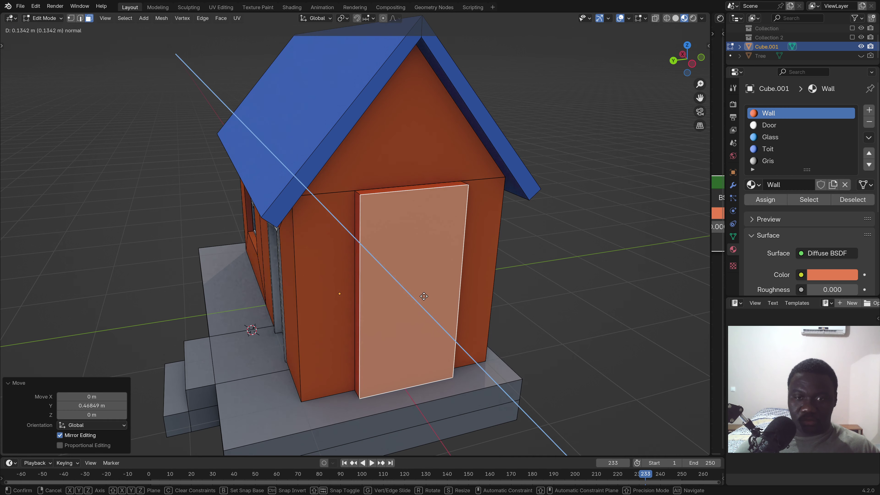
left_click(426, 306)
middle_click_drag(417, 305, 418, 286)
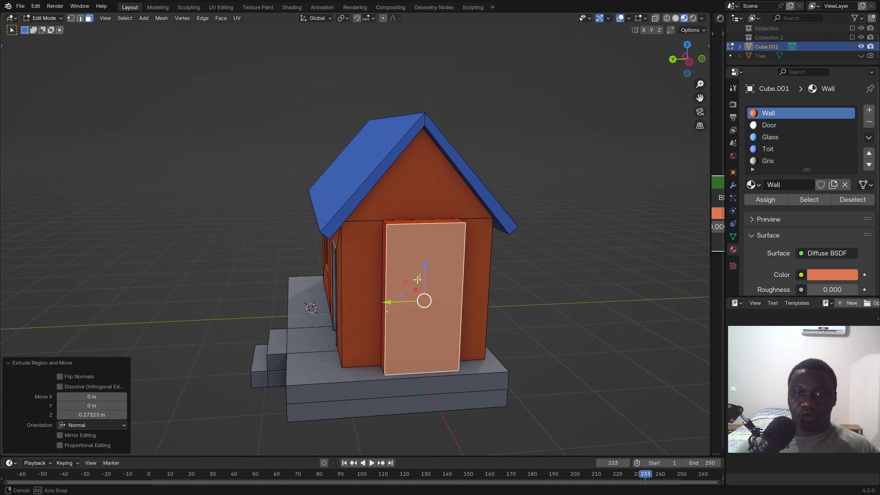
- Add a centred loop cut across the block and slide its middle edge sideways
key("ctrl+r")
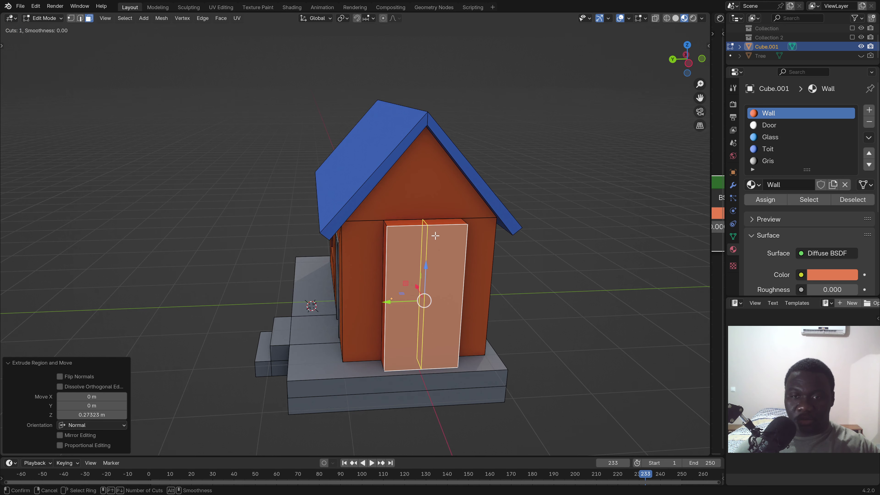
left_click(435, 234)
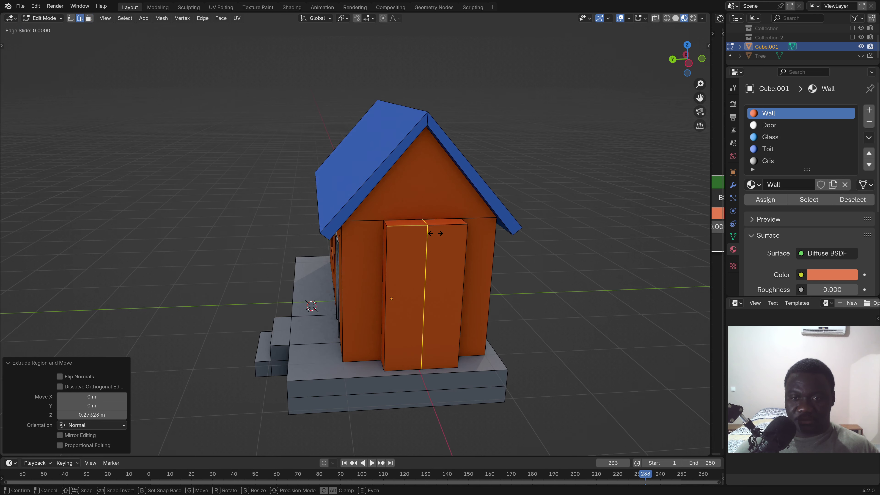
right_click(435, 234)
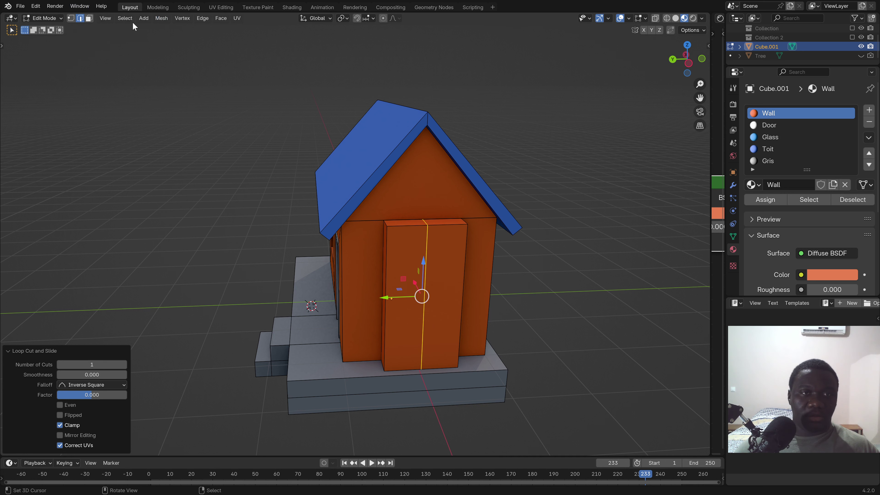
left_click(88, 19)
left_click(421, 223)
middle_click_drag(421, 224, 420, 254)
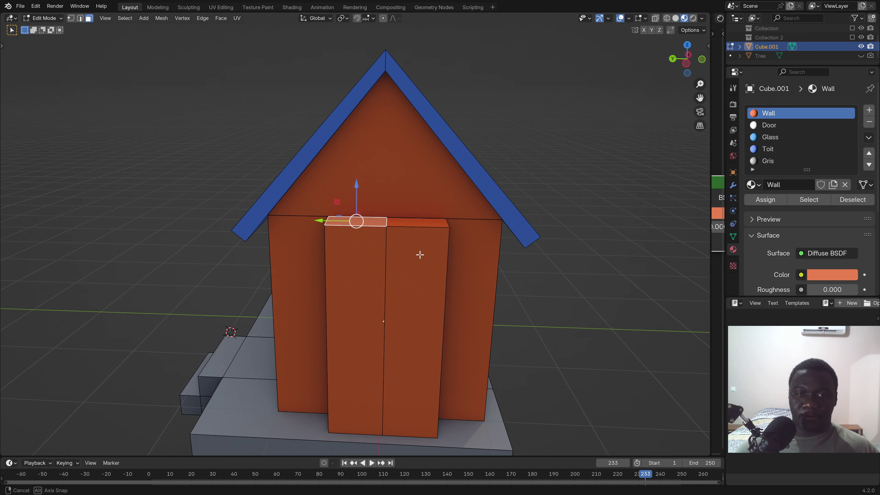
left_click(80, 19)
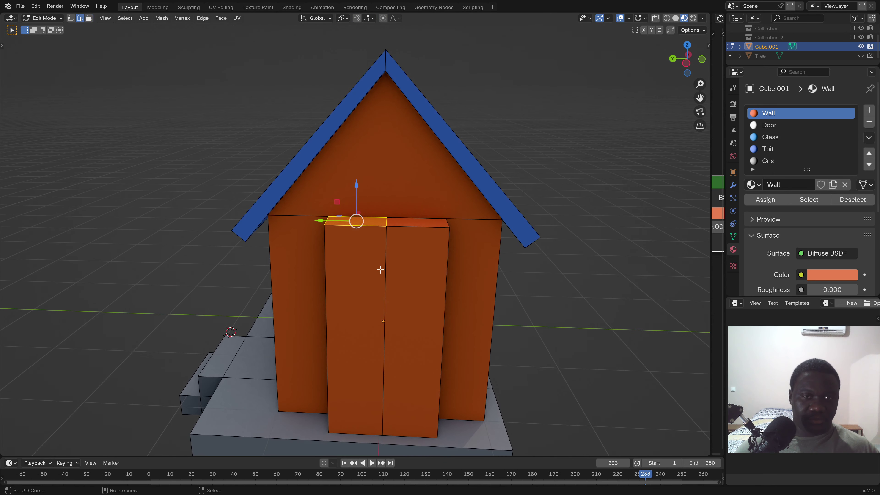
left_click(393, 258, "alt")
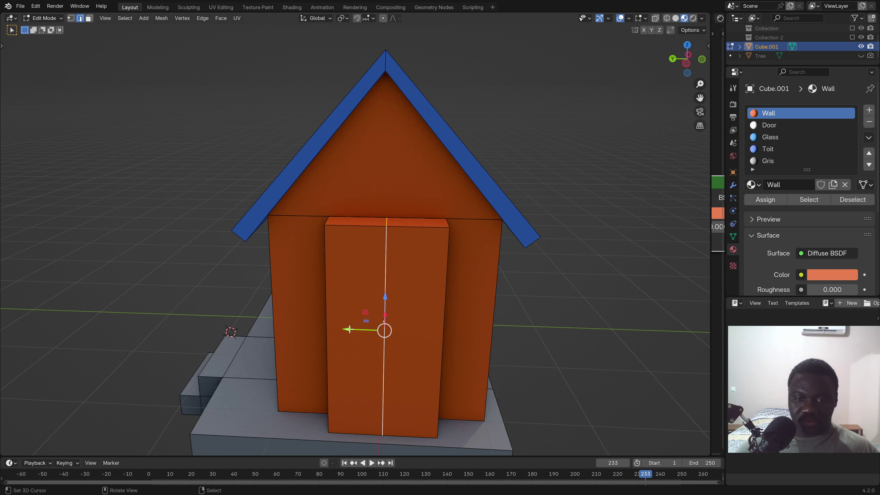
left_click_drag(350, 329, 366, 335)
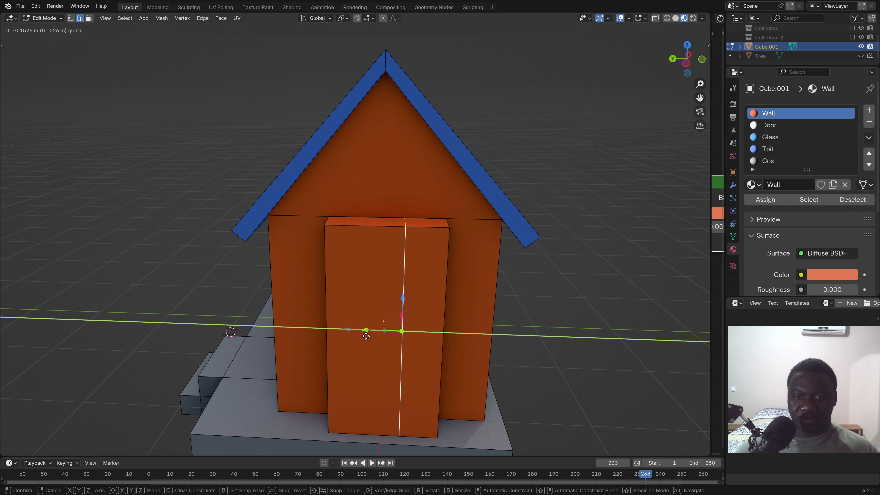
left_click_drag(366, 335, 365, 332)
mouse_move(364, 332)
middle_mouse_down()
mouse_move(361, 266)
mouse_move(379, 275)
middle_mouse_up()
- Push the block's thin edge strip outward to thicken it
left_click(90, 18)
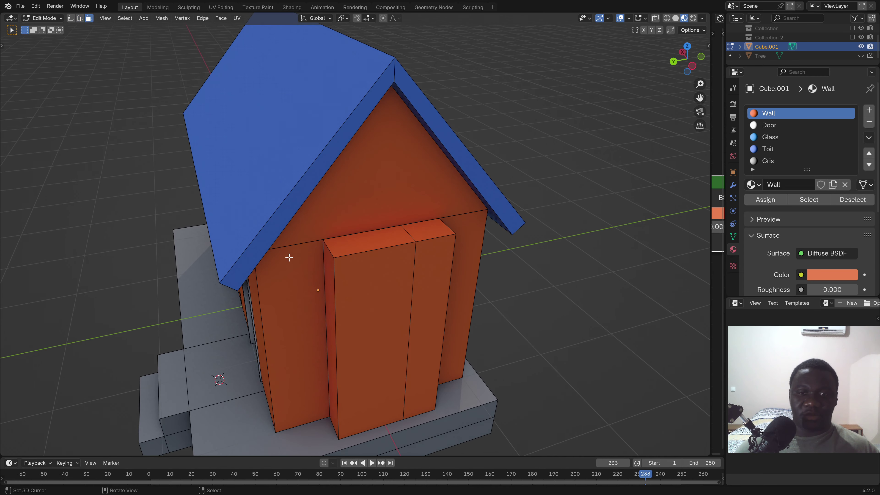
left_click(327, 281)
left_click_drag(294, 358, 305, 355)
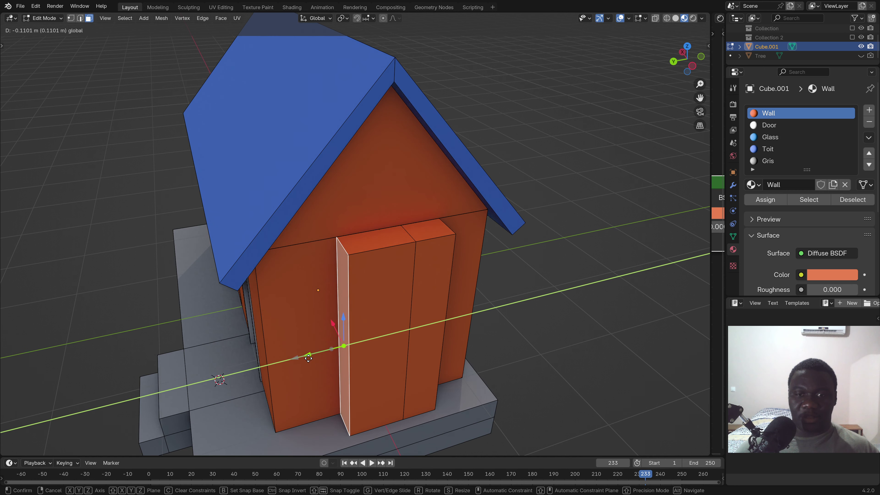
left_click(400, 240)
scroll(400, 240, "down", 3)
middle_click_drag(385, 240, 427, 249)
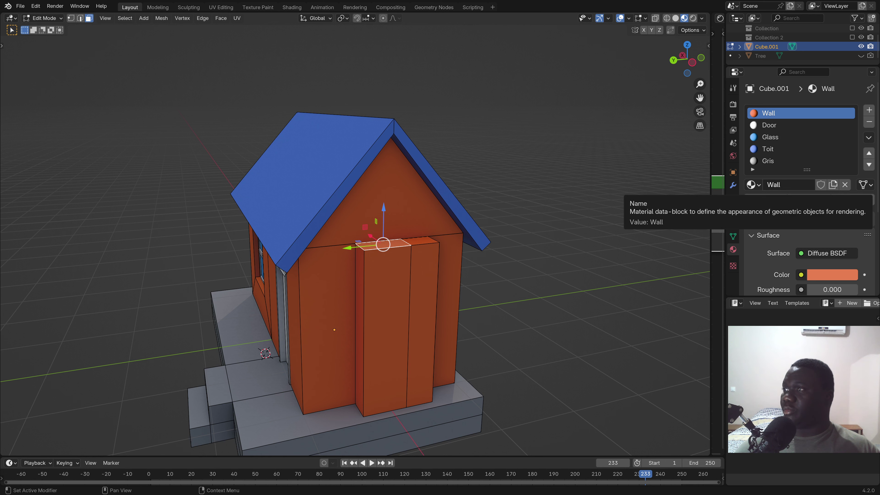
mouse_move(603, 236)
middle_mouse_down()
mouse_move(265, 232)
mouse_move(397, 285)
middle_mouse_up()
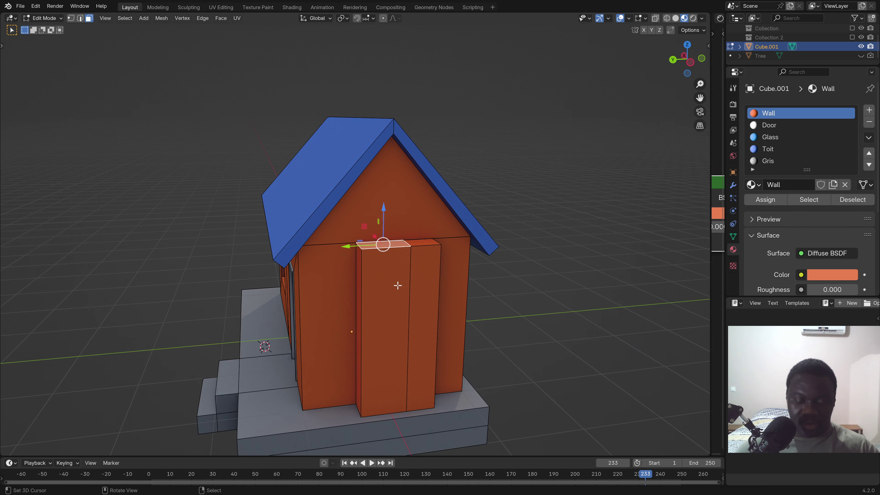
- Move the whole connected column along Y, then extrude its top face upward above the roof
key("ctrl+l")
key("g")
key("y")
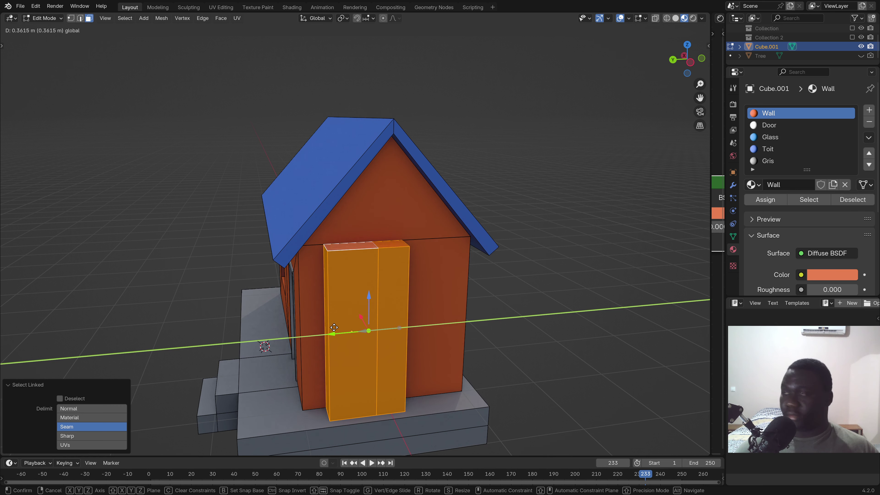
left_click(348, 327)
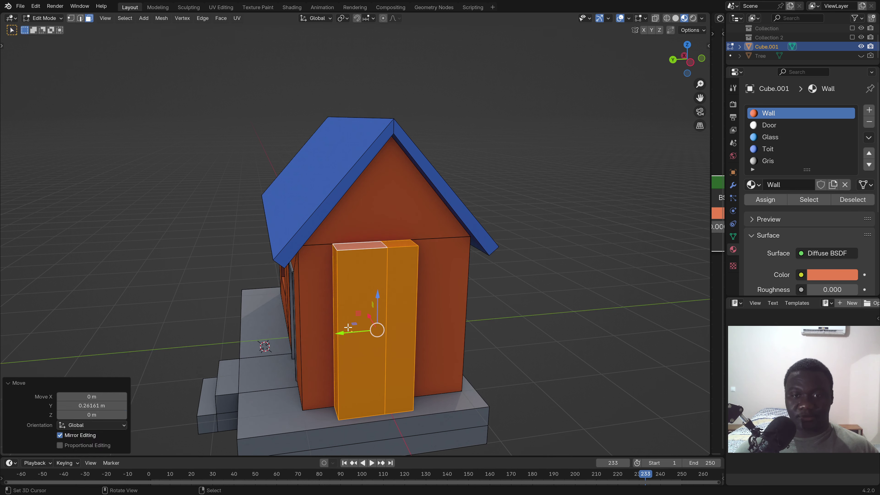
left_click(365, 244)
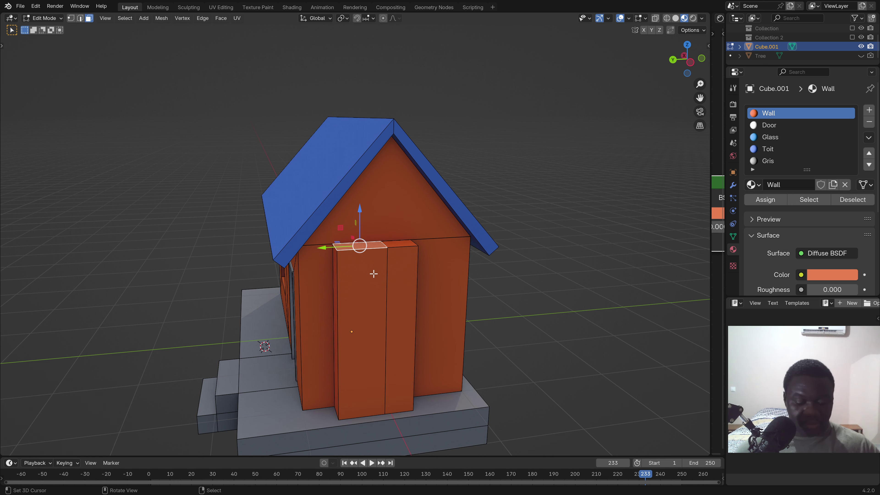
key("e")
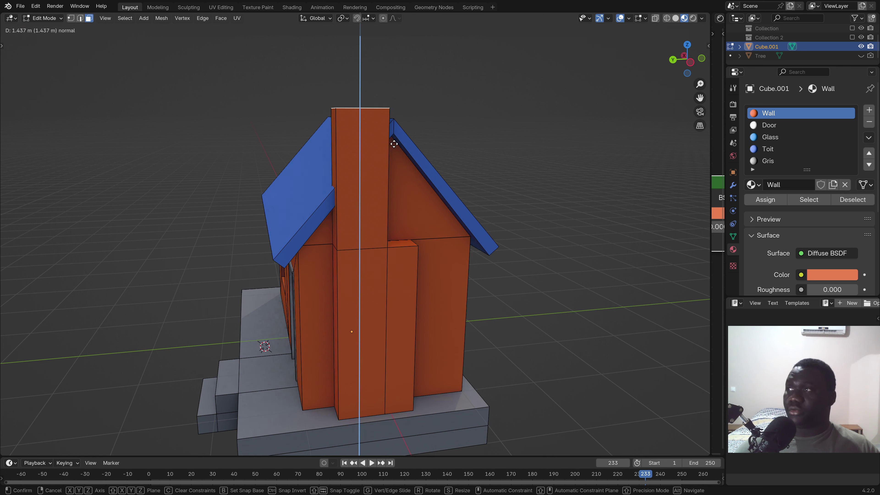
- Undo the tall upward extrusion of the column's top face
left_click(390, 110)
middle_click_drag(346, 202, 316, 228)
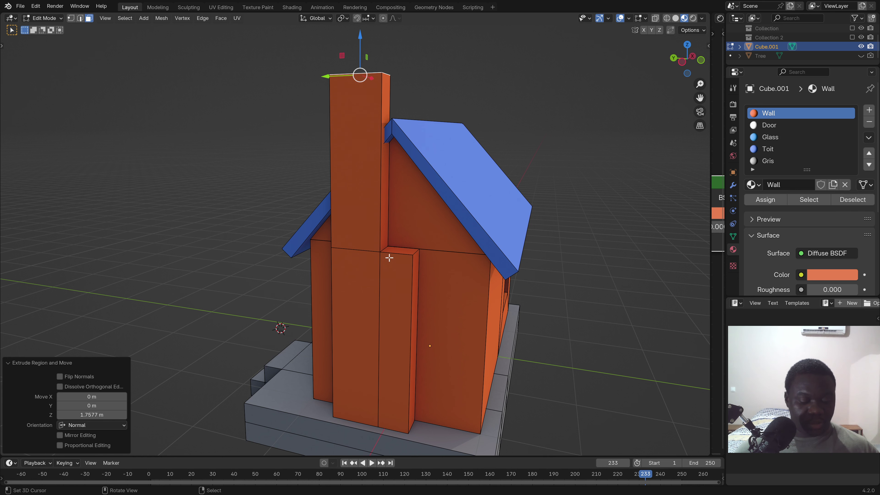
key("ctrl+z")
scroll(346, 266, "up", 1)
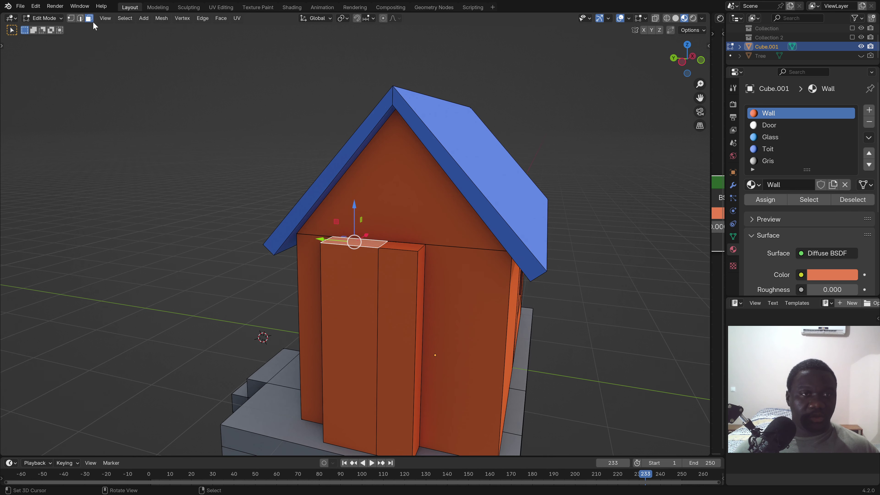
- Adjust a vertical edge on the column front along Y to nearly zero offset
left_click(362, 265)
key("g")
key("y")
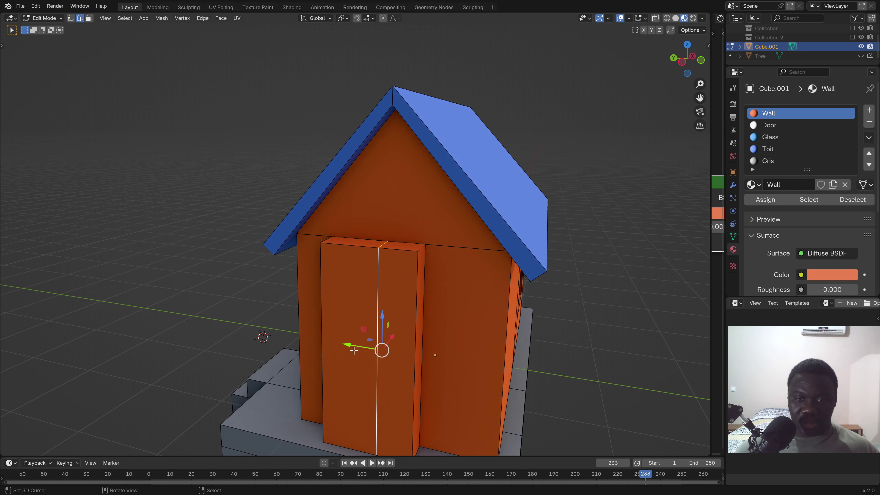
left_click(340, 337)
middle_click_drag(365, 344, 380, 345)
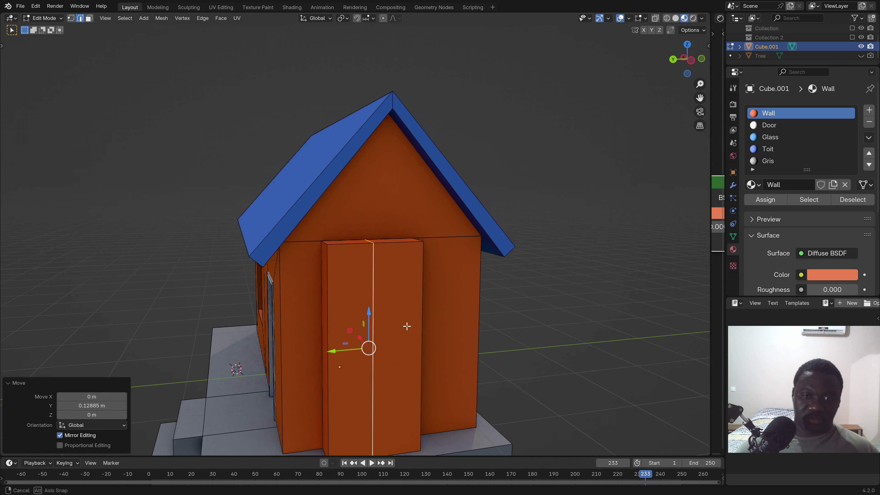
left_click_drag(334, 348, 331, 348)
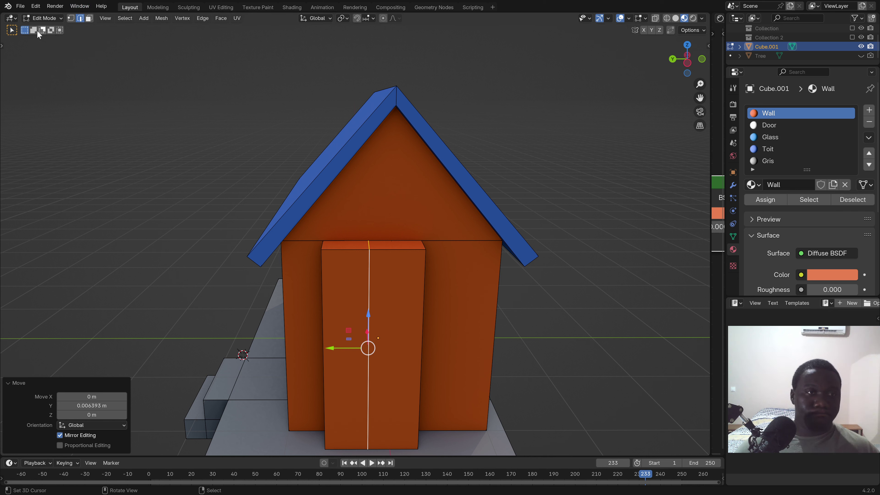
- Slide the column's narrow side face along Y and select the column's top face
left_click(89, 19)
middle_click_drag(393, 199, 419, 298)
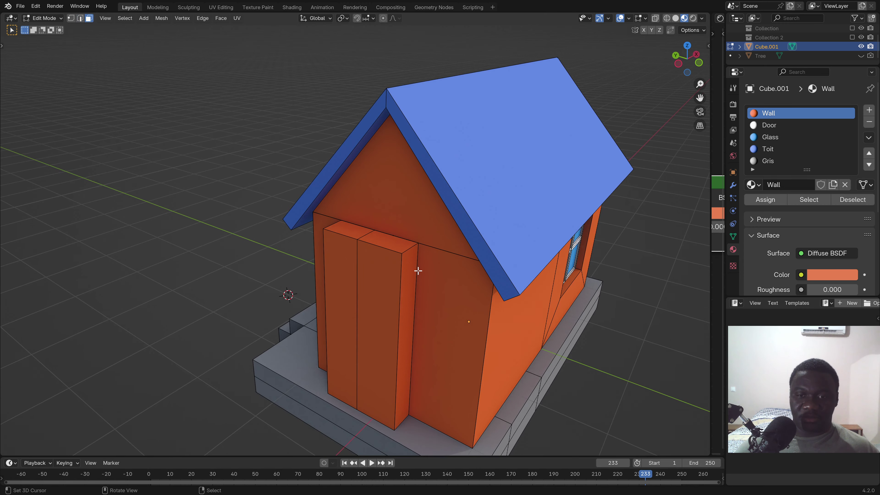
left_click(421, 303)
middle_click_drag(378, 333, 361, 326)
left_click_drag(360, 326, 346, 327)
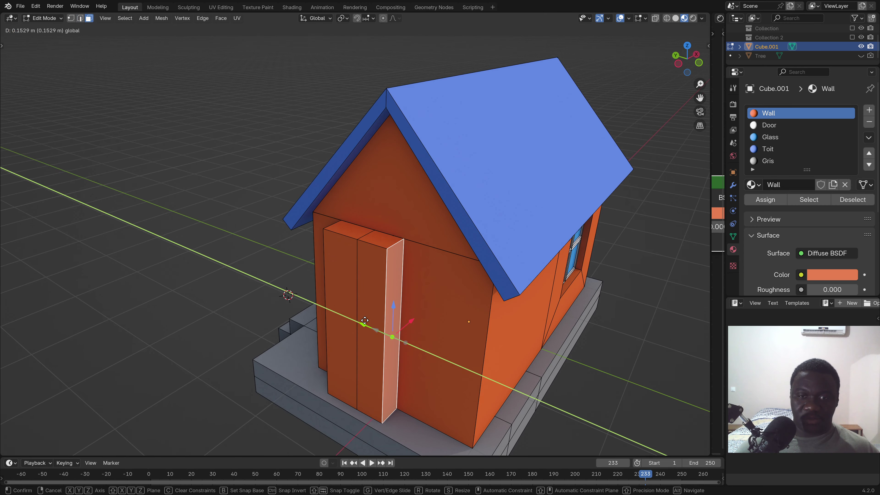
mouse_move(347, 328)
middle_mouse_down()
mouse_move(348, 227)
mouse_move(336, 240)
middle_mouse_up()
left_click(350, 241)
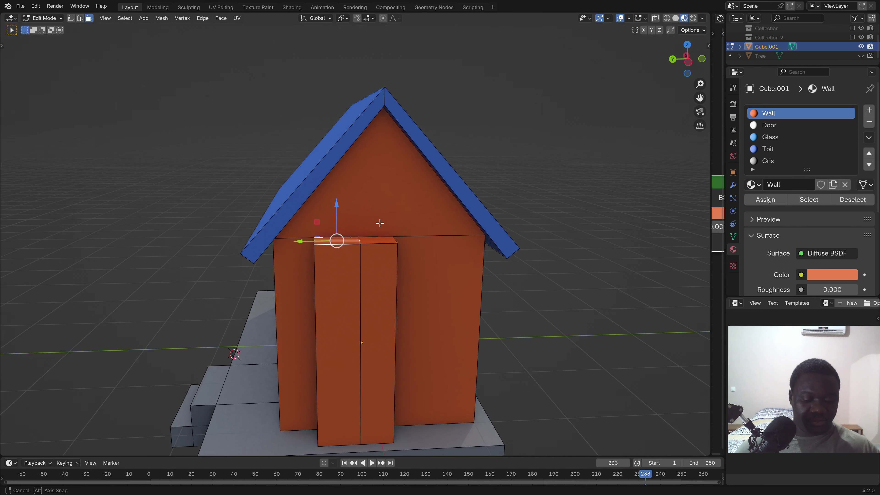
- Extrude the orange column's top upward so it rises above the roof as a chimney
key("e")
left_click(375, 38)
mouse_move(375, 38)
middle_mouse_down()
mouse_move(377, 120)
mouse_move(416, 163)
middle_mouse_up()
scroll(377, 120, "up", 2)
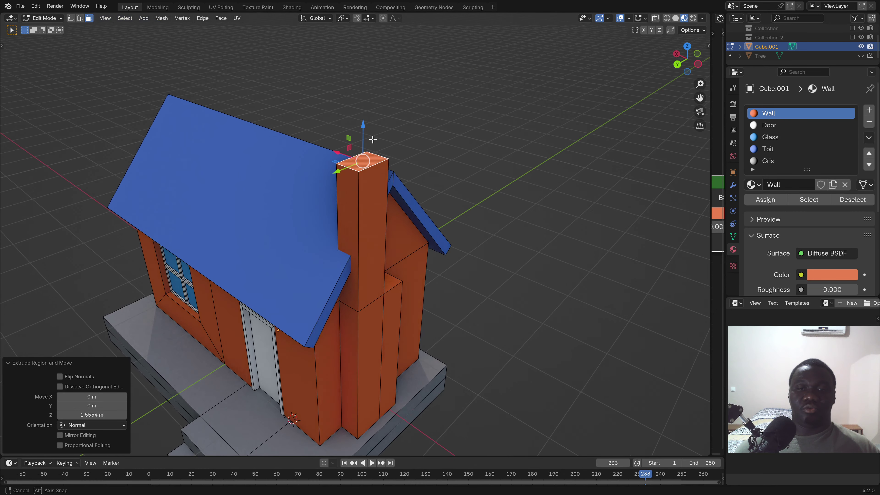
scroll(423, 169, "up", 3)
key("e")
right_click(423, 169)
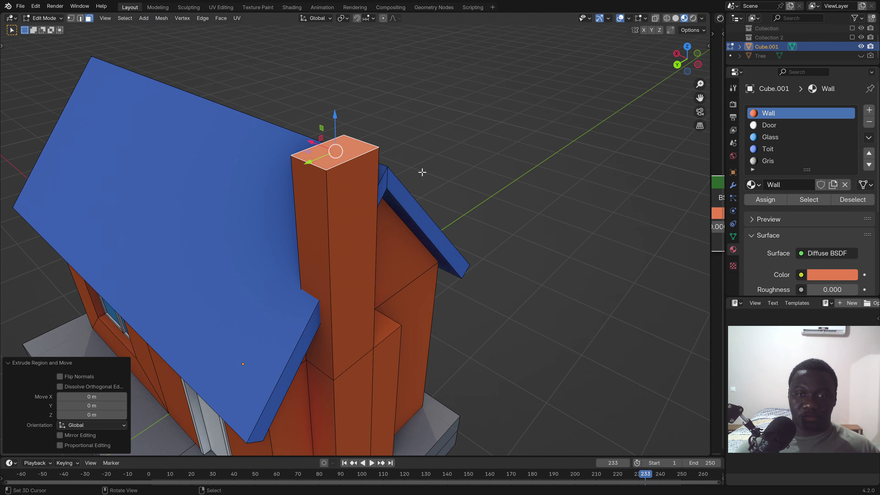
scroll(428, 181, "up", 2)
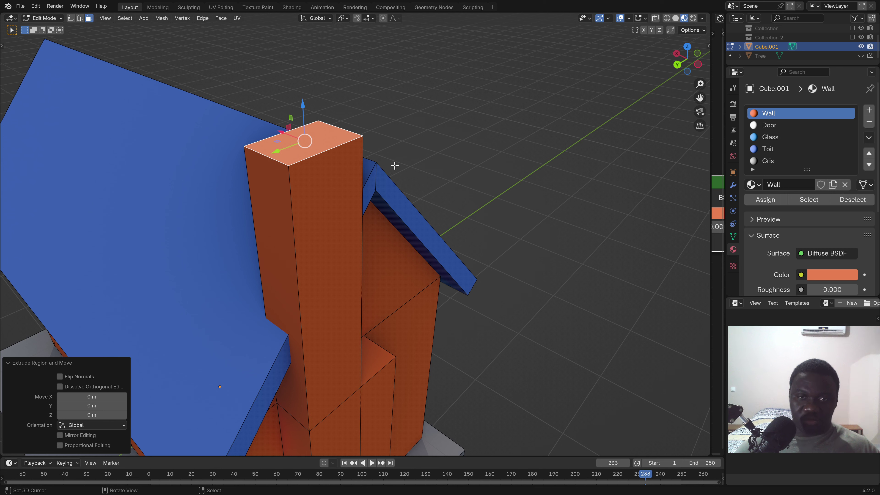
- Scale the chimney top face to 1.143, extrude it into a cap, and inset it
key("s")
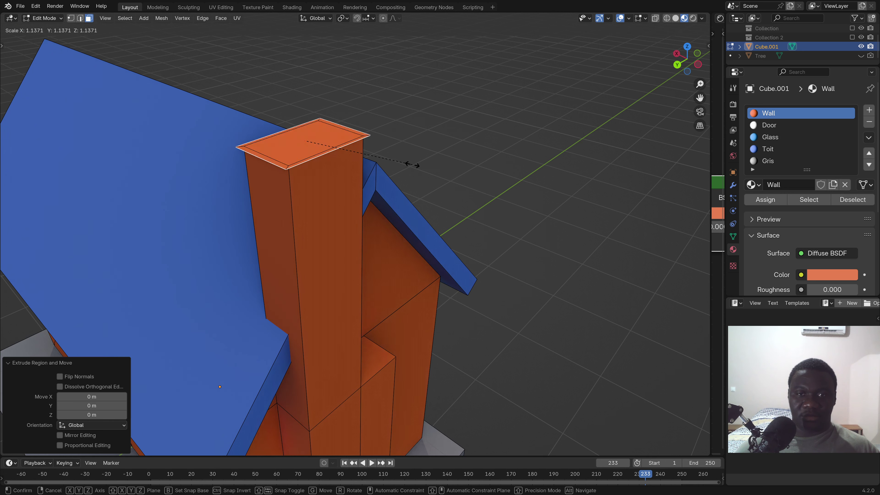
left_click(412, 166)
key("e")
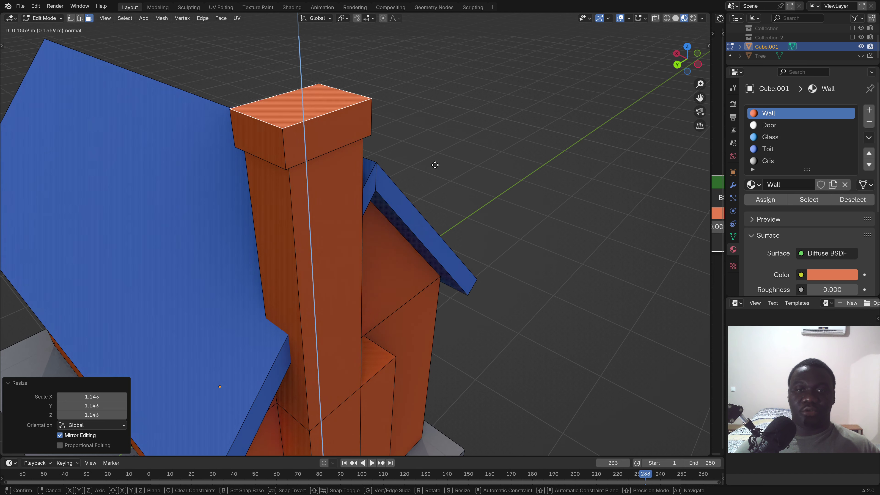
left_click(435, 156)
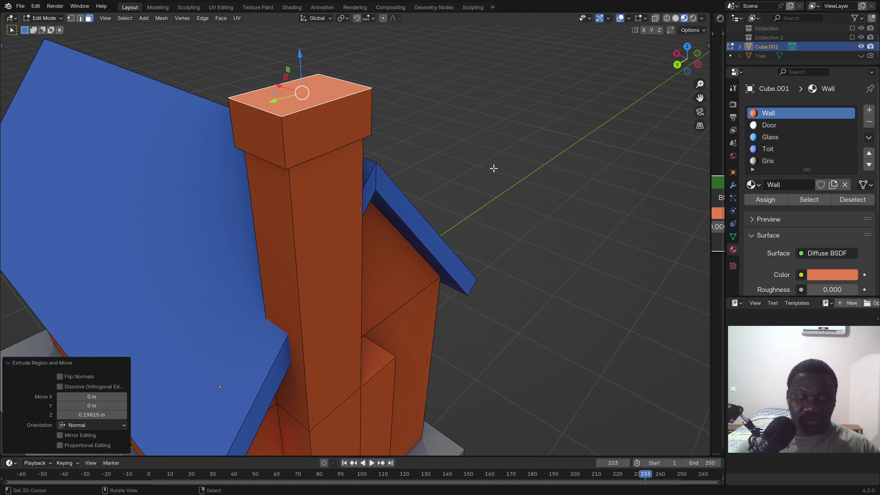
key("i")
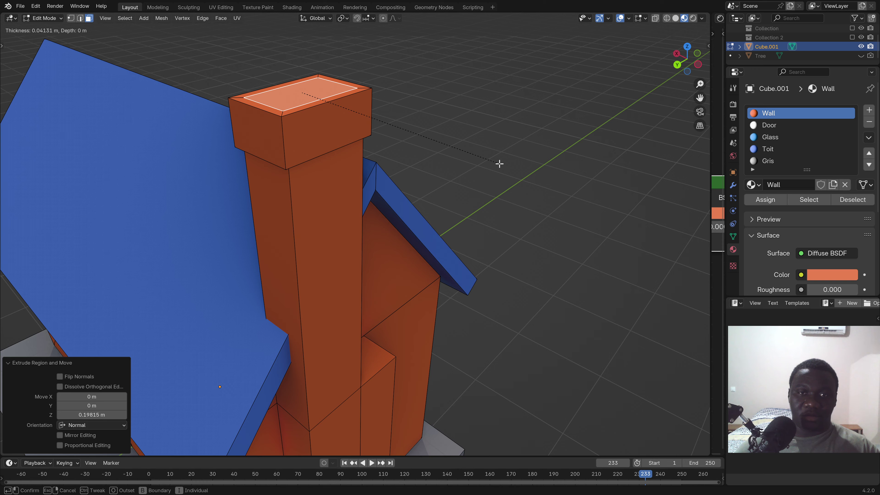
left_click(493, 163)
- Extrude the inset face down into the chimney to hollow out its top
middle_click_drag(450, 175, 456, 191)
key("e")
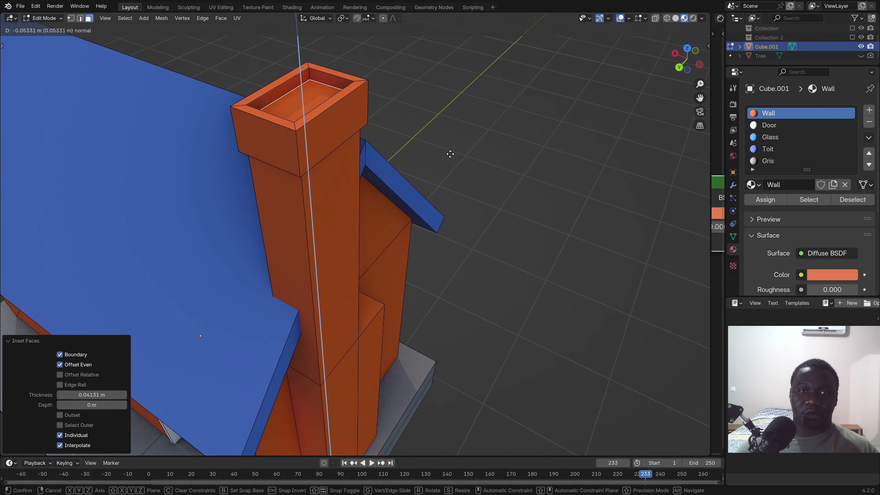
left_click(451, 161)
scroll(373, 228, "down", 4)
middle_click_drag(374, 228, 368, 219)
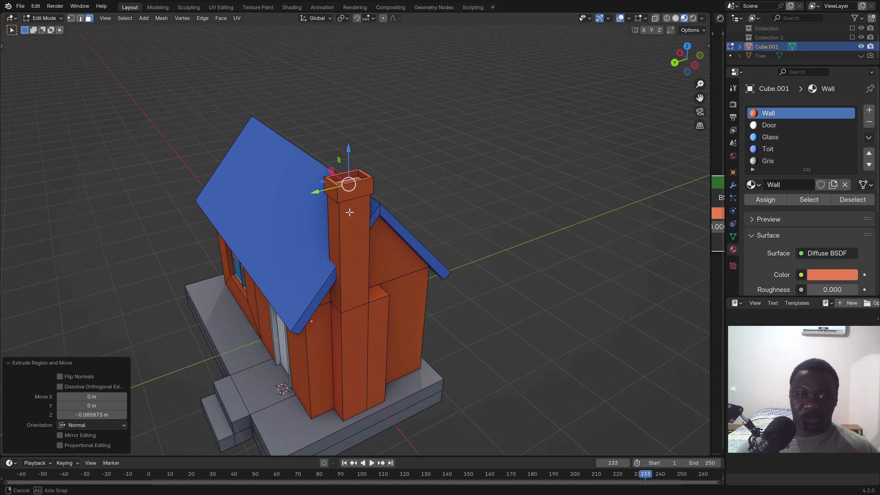
scroll(367, 218, "up", 2)
scroll(363, 148, "up", 3)
middle_click_drag(364, 147, 356, 208)
scroll(357, 208, "down", 3)
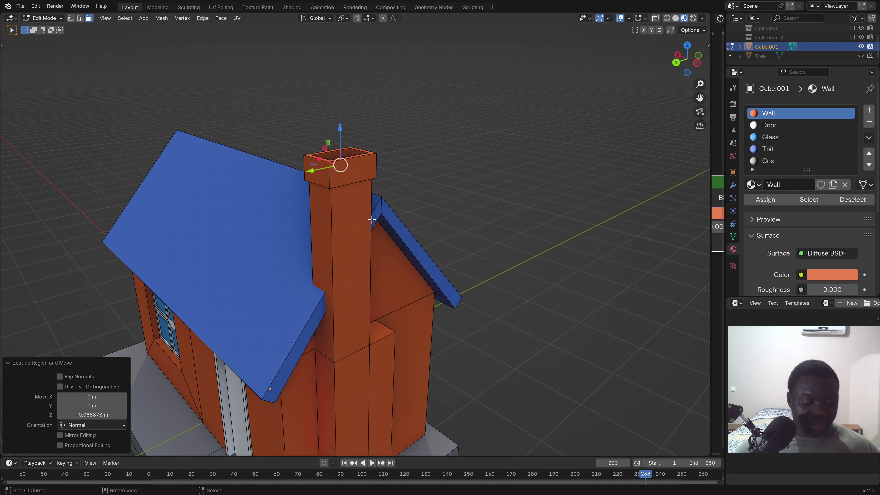
scroll(372, 219, "down", 3)
scroll(365, 132, "down", 2)
- Select the whole connected chimney and pick the Gris material slot
left_click(365, 132)
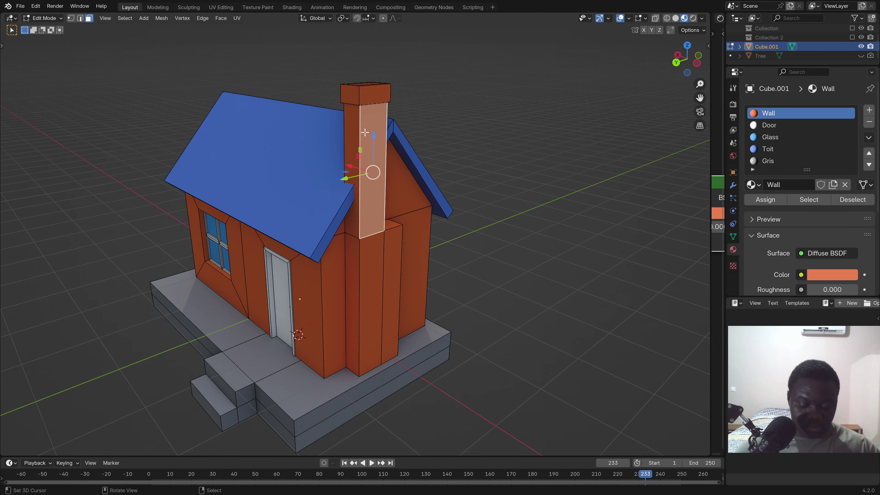
key("ctrl+l")
left_click(765, 159)
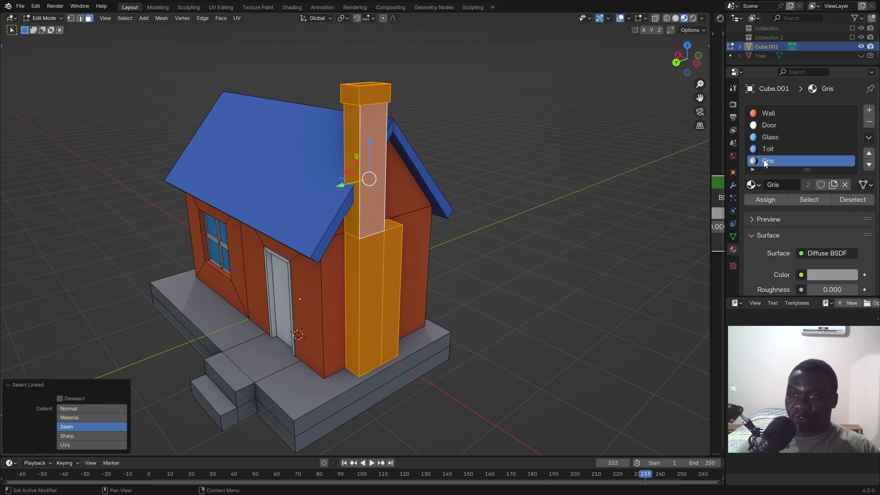
- Assign grey Gris to the chimney, check it in Object Mode, then return to Edit Mode
left_click(774, 200)
key("Tab")
scroll(401, 240, "down", 3)
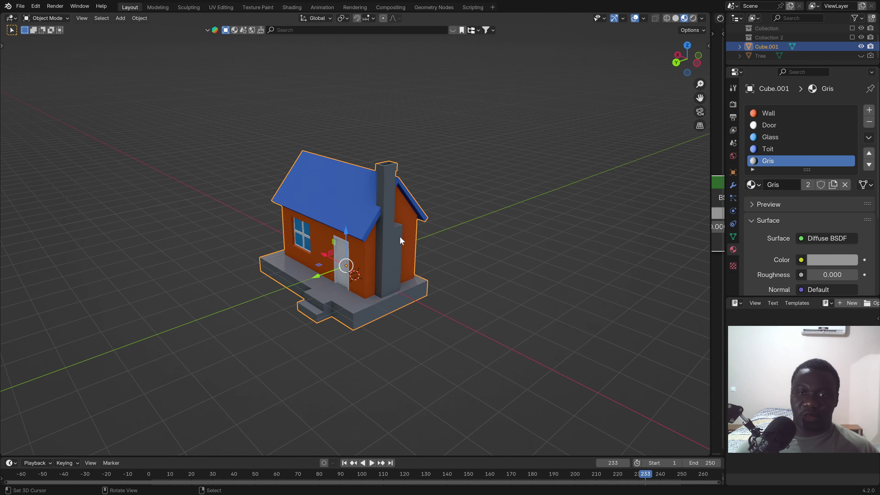
scroll(401, 241, "up", 3)
mouse_move(403, 240)
middle_mouse_down()
mouse_move(327, 226)
mouse_move(357, 255)
middle_mouse_up()
key("Tab")
scroll(373, 233, "up", 3)
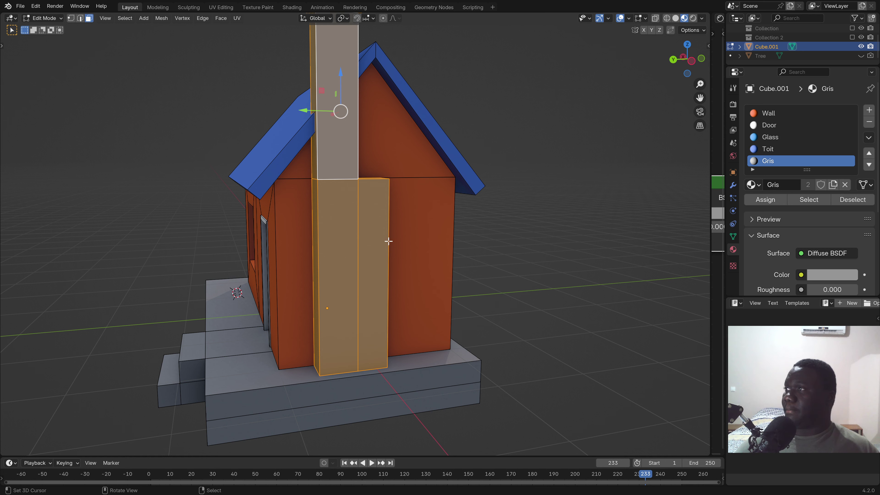
- Try a loop cut partway down the chimney, then undo it
mouse_move(388, 241)
middle_mouse_down()
mouse_move(298, 238)
mouse_move(117, 70)
middle_mouse_up()
left_click(80, 19)
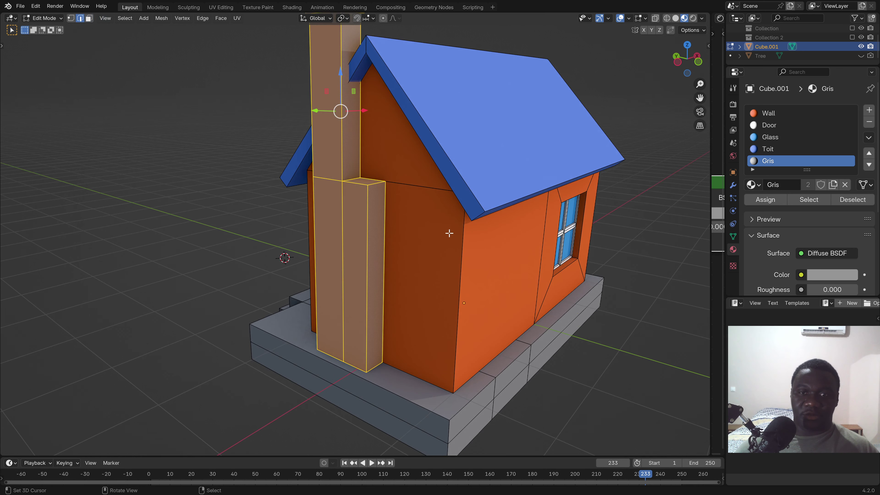
left_click(372, 184)
middle_click_drag(396, 197, 402, 198)
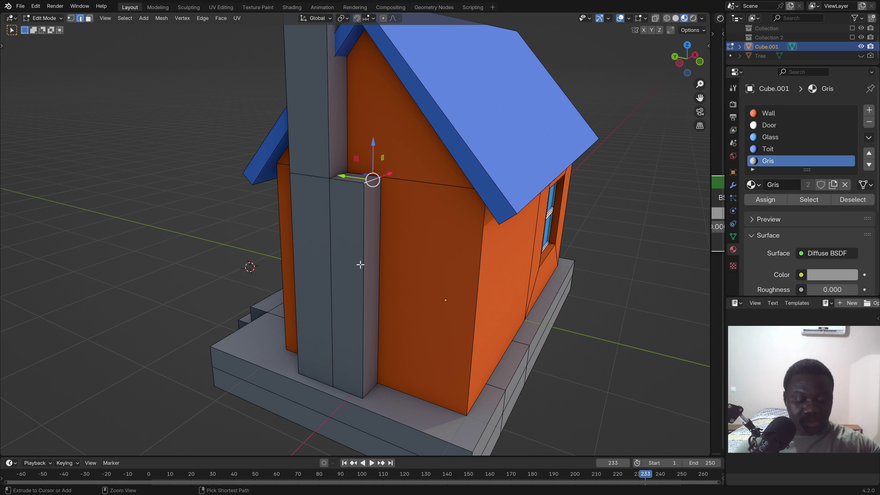
key("ctrl+r")
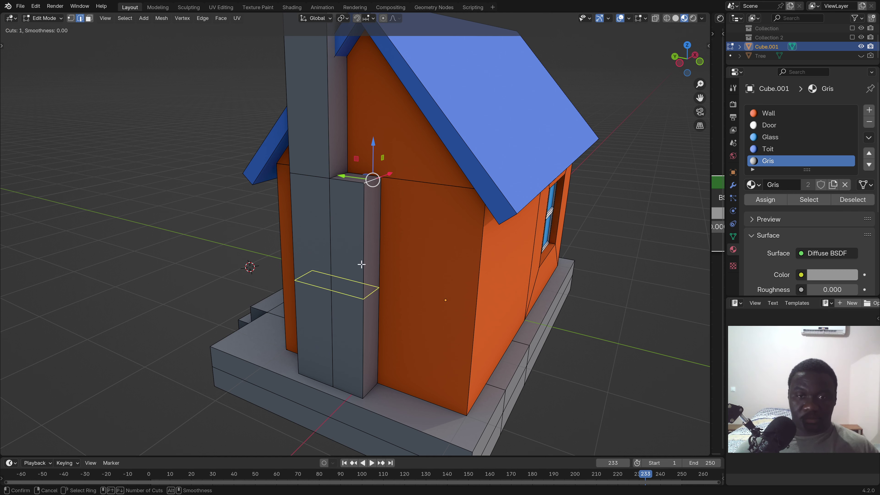
left_click(362, 265)
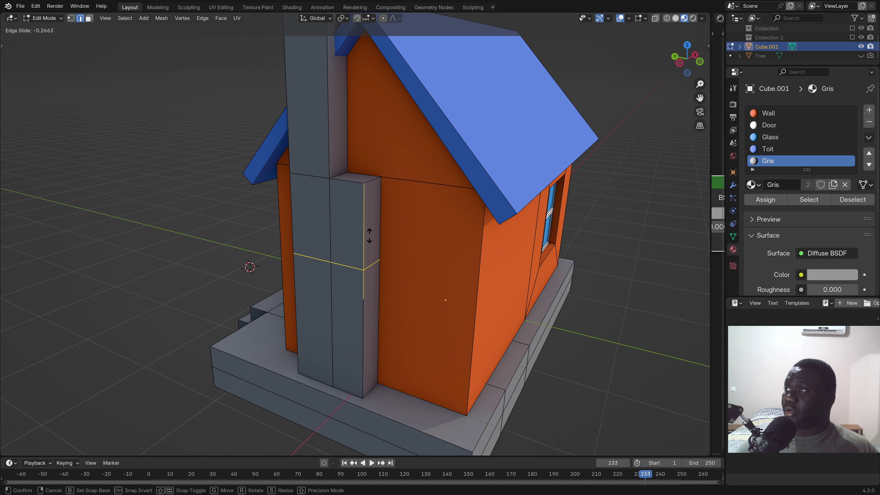
left_click(370, 236)
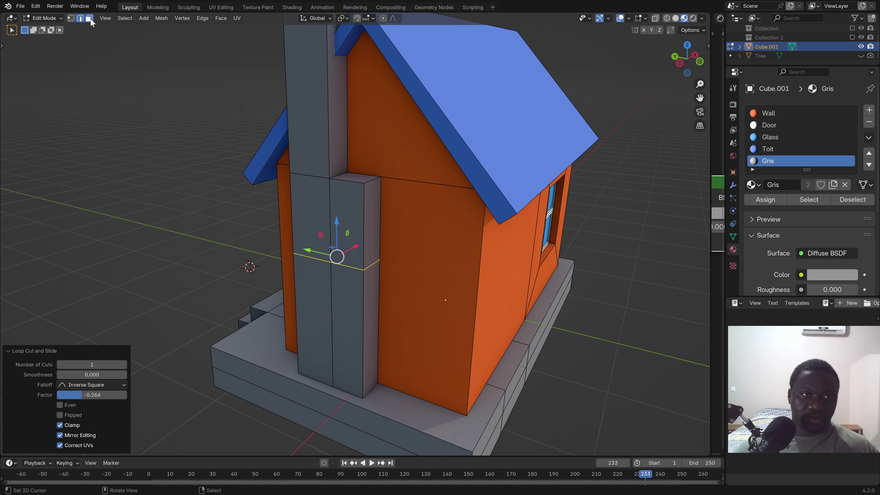
scroll(380, 242, "up", 3)
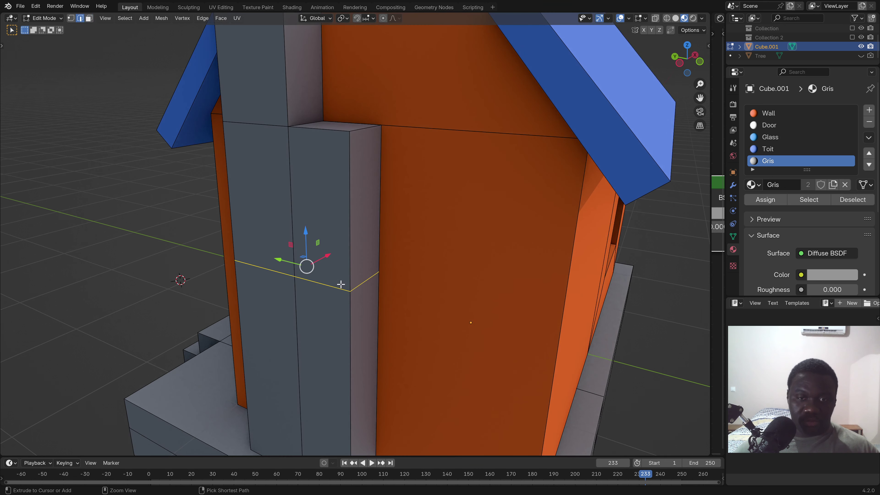
key("ctrl+z")
scroll(350, 252, "down", 2)
- Dissolve the narrow extra face on the chimney's lower section
left_click(90, 19)
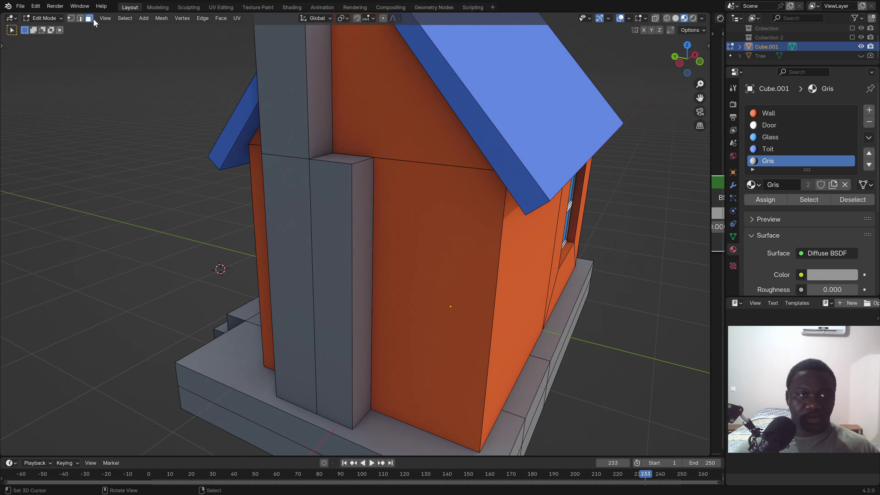
left_click(365, 224)
key("x")
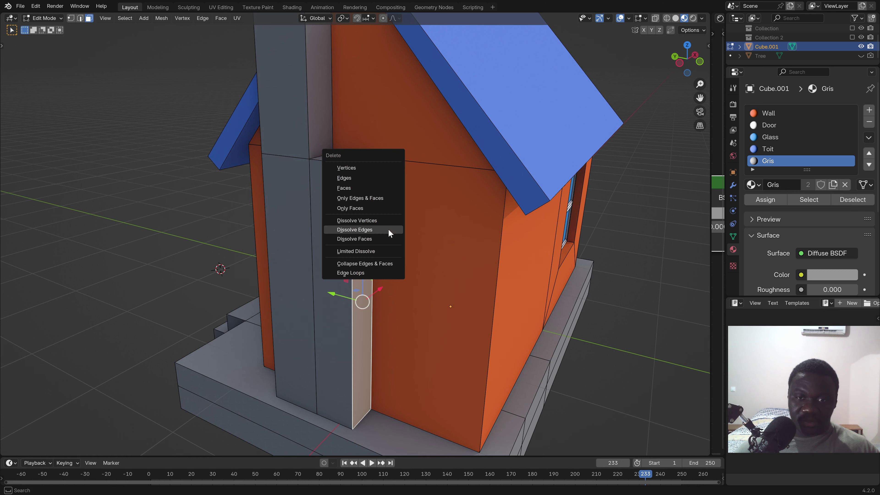
left_click(385, 232)
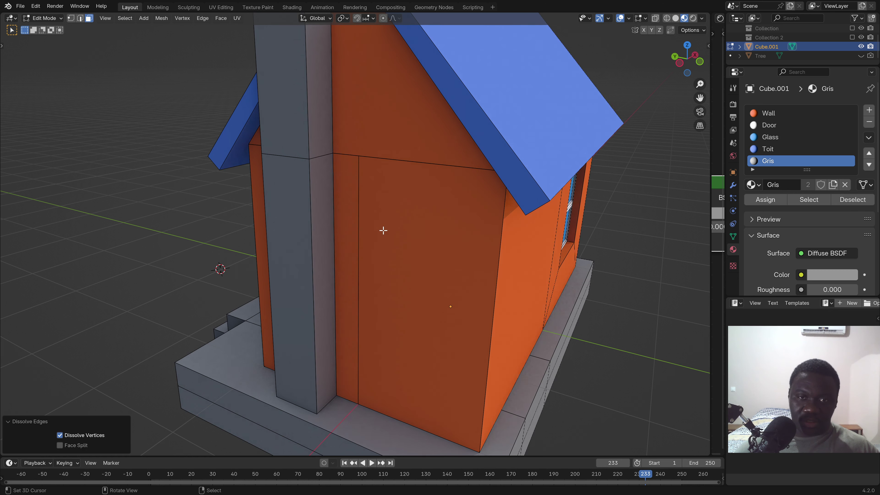
mouse_move(302, 255)
middle_mouse_down()
mouse_move(340, 236)
mouse_move(312, 234)
middle_mouse_up()
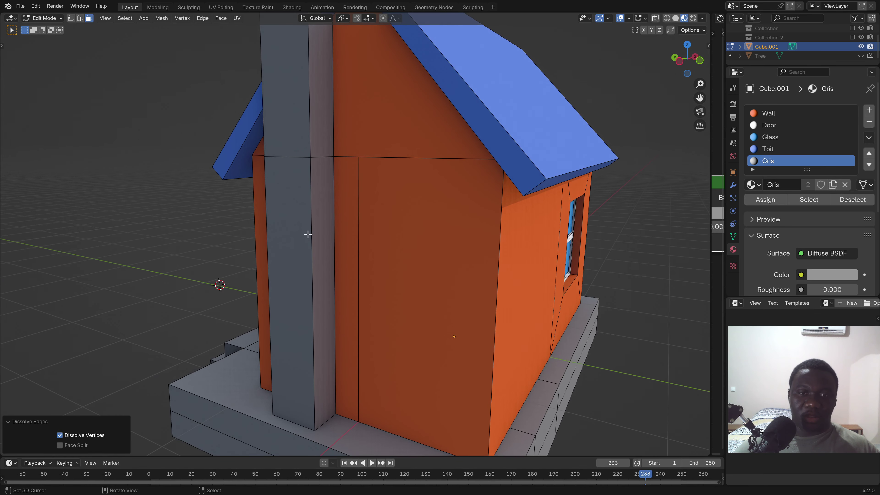
- Select the lower ring of chimney faces and inspect the chimney from several angles
left_click(312, 259)
scroll(323, 260, "down", 5)
mouse_move(334, 261)
middle_mouse_down()
mouse_move(280, 261)
mouse_move(304, 211)
mouse_move(263, 215)
middle_mouse_up()
scroll(332, 265, "up", 8)
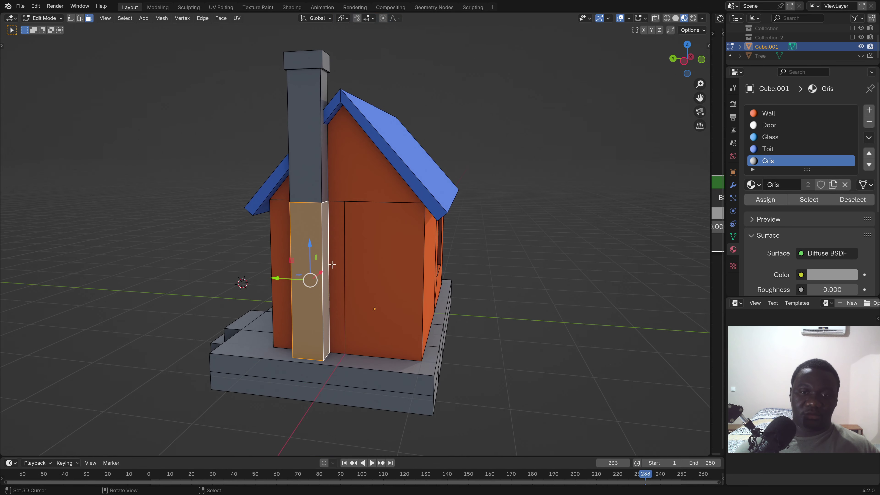
scroll(314, 196, "down", 3)
middle_click_drag(314, 196, 331, 284)
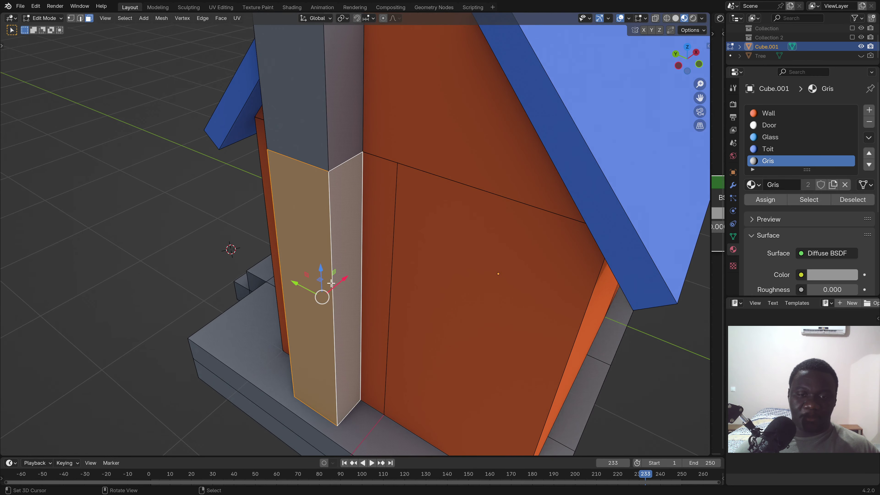
left_click(329, 251, "alt")
left_click(330, 250, "alt")
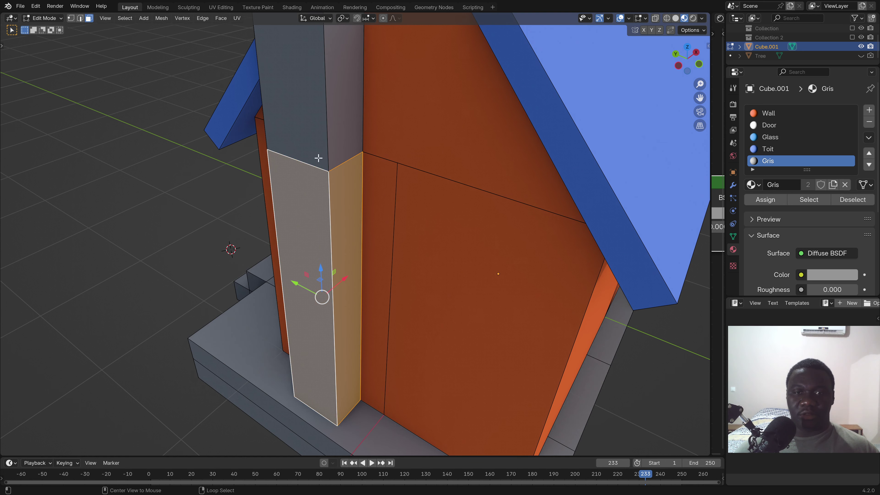
left_click(324, 138, "alt")
left_click(333, 215, "alt")
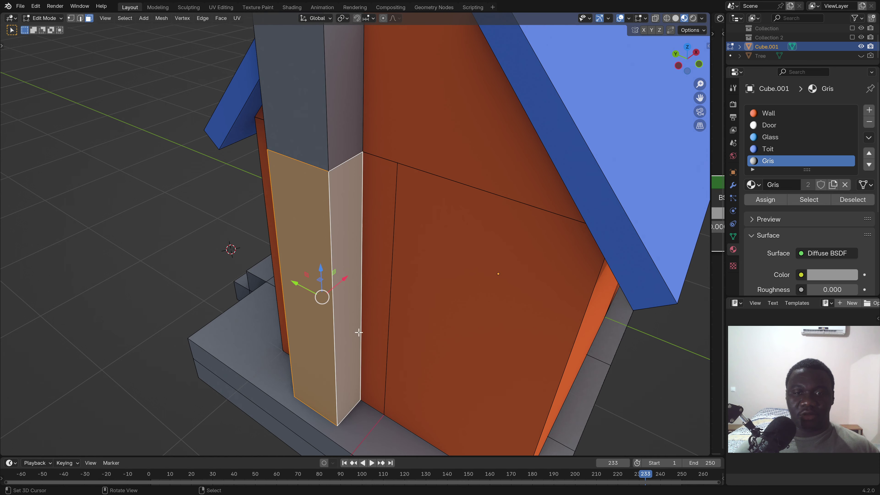
middle_click_drag(359, 332, 315, 277, "alt")
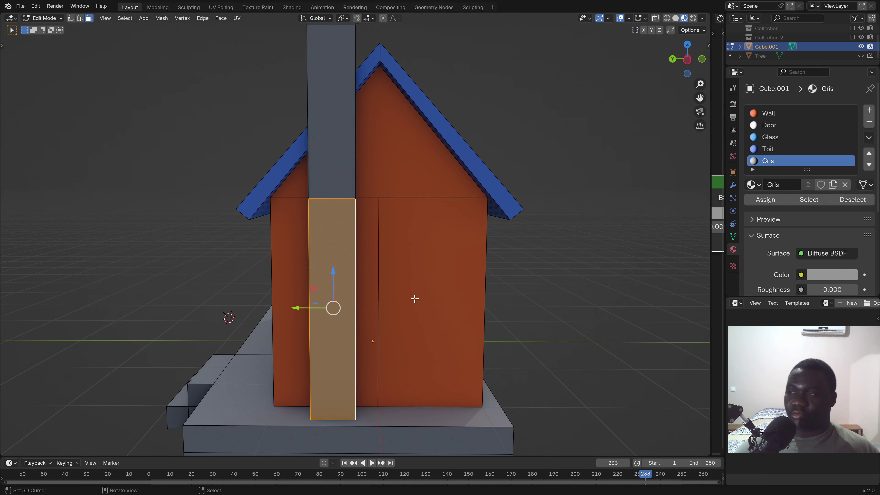
mouse_move(290, 227)
middle_mouse_down()
mouse_move(365, 222)
mouse_move(320, 220)
middle_mouse_up()
- Add a loop cut across the chimney near the roofline
key("2")
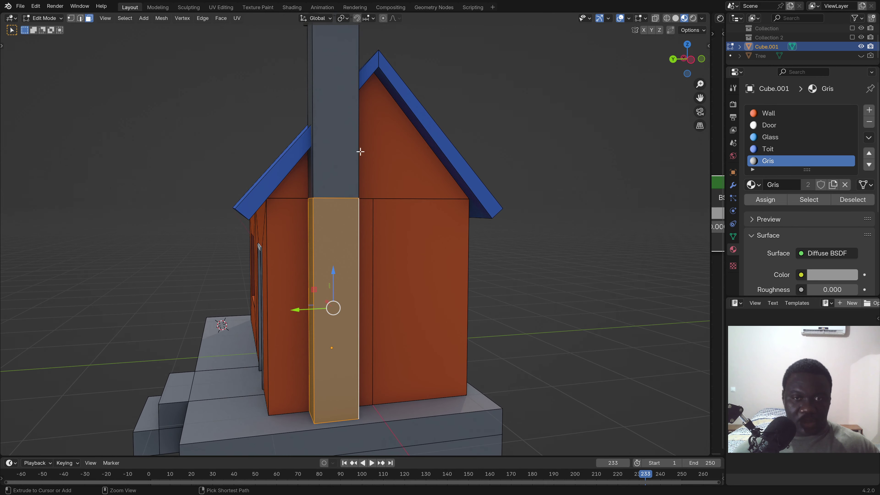
key("ctrl+r")
left_click(360, 142)
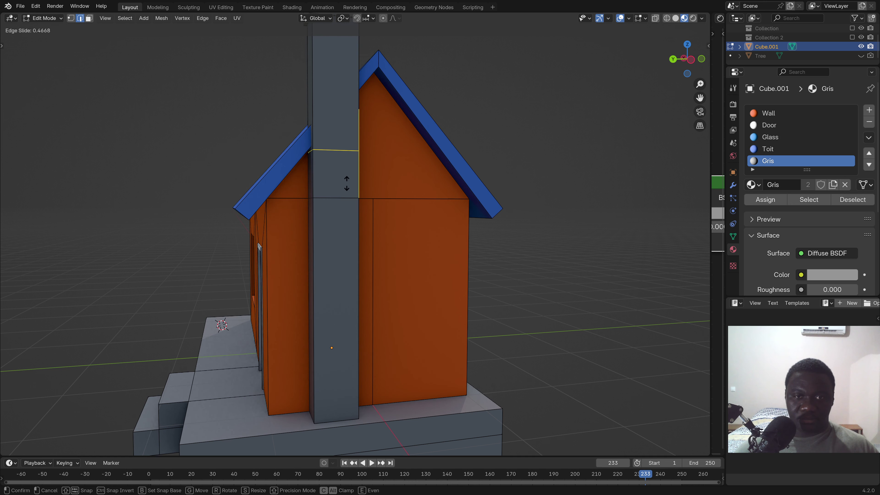
left_click(347, 184)
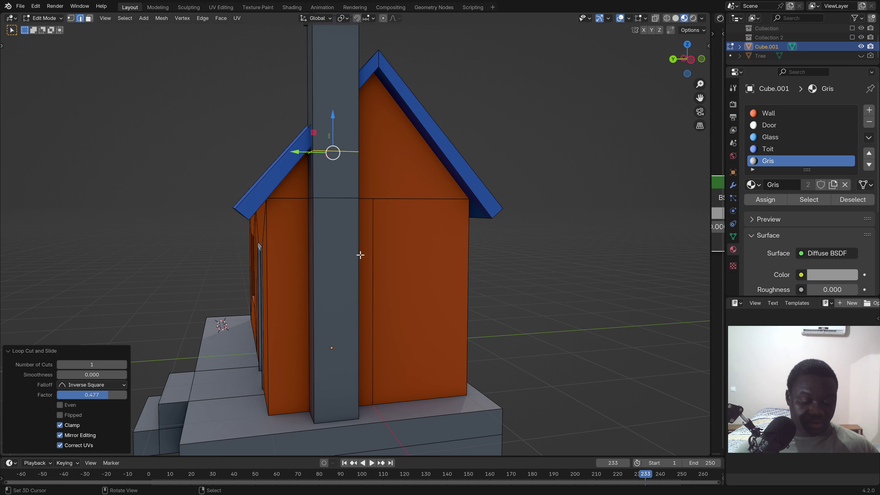
left_click(360, 237)
mouse_move(293, 201)
middle_mouse_down()
mouse_move(99, 71)
mouse_move(106, 25)
middle_mouse_up()
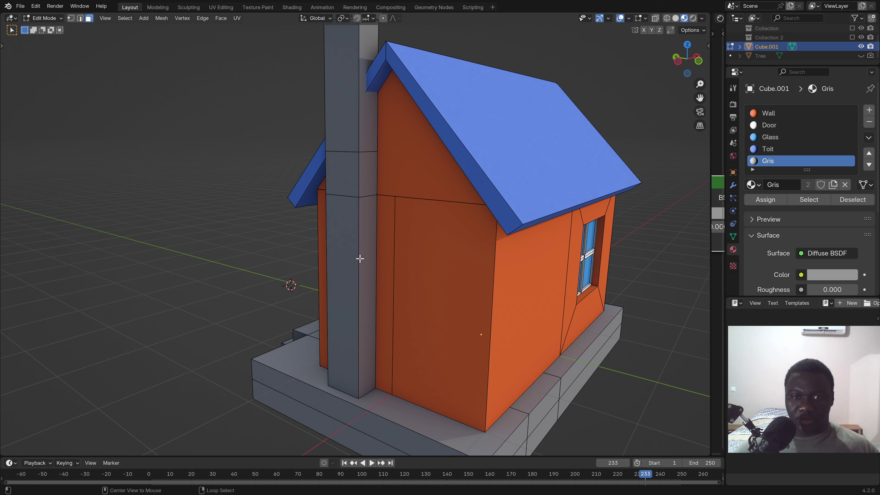
- Shift the lower chimney faces 0.45 m sideways along Y
left_click(360, 307, "alt")
left_click_drag(322, 293, 350, 304)
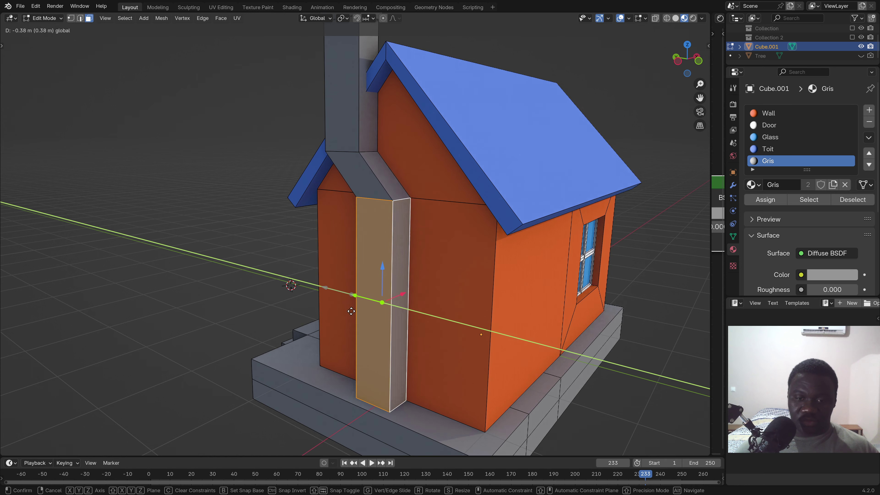
left_click_drag(350, 304, 354, 318)
key("ctrl+KP_3")
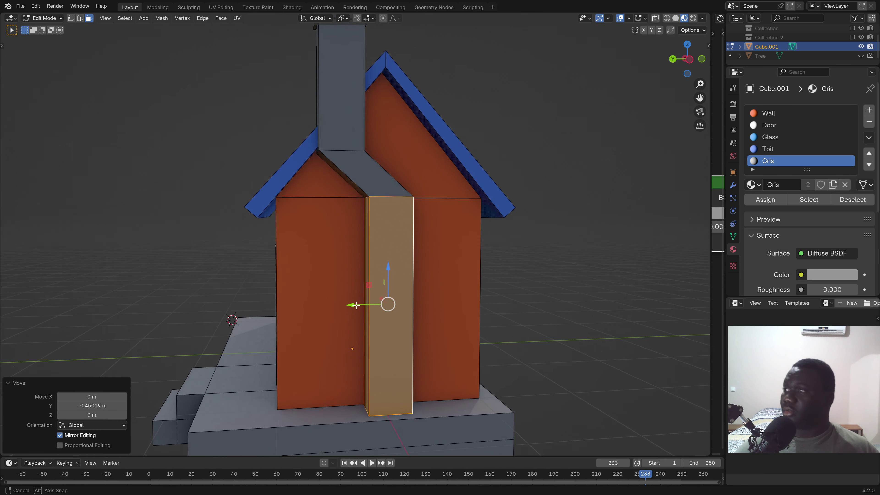
scroll(368, 247, "up", 2)
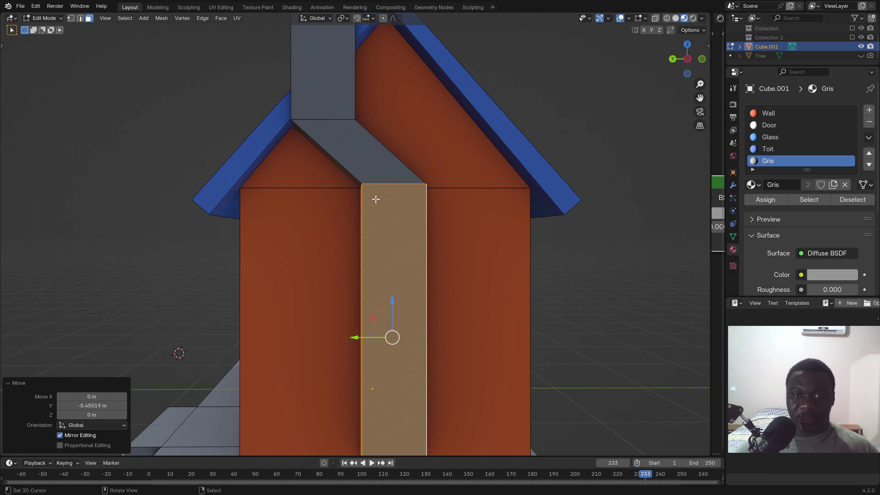
- Add another loop cut at the chimney's bend
key("ctrl+r")
left_click(394, 149)
scroll(394, 149, "down", 3)
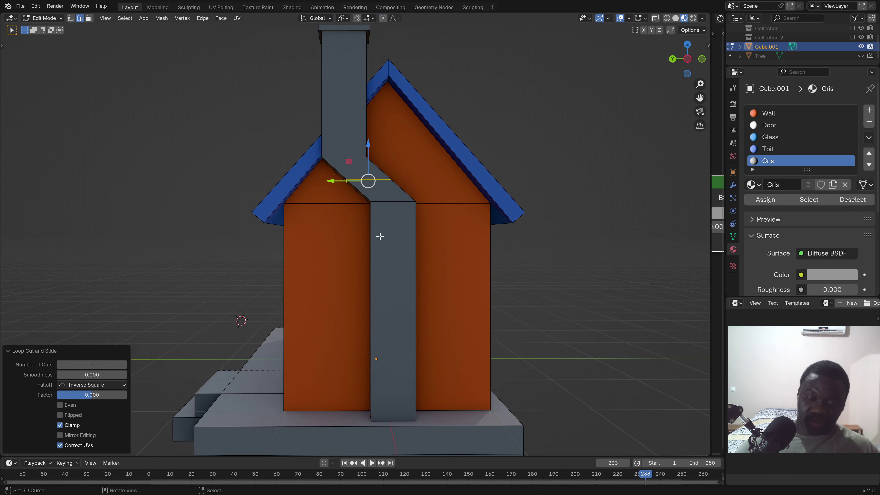
- In orthographic side view, move the chimney-roof junction edge 0.224 m along Y
key("KP_3")
key("ctrl+KP_3")
key("KP_5")
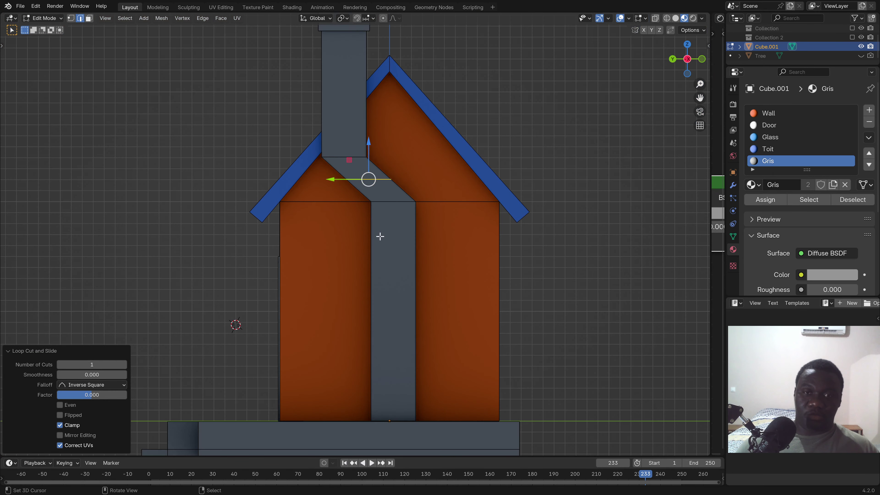
scroll(342, 192, "up", 3)
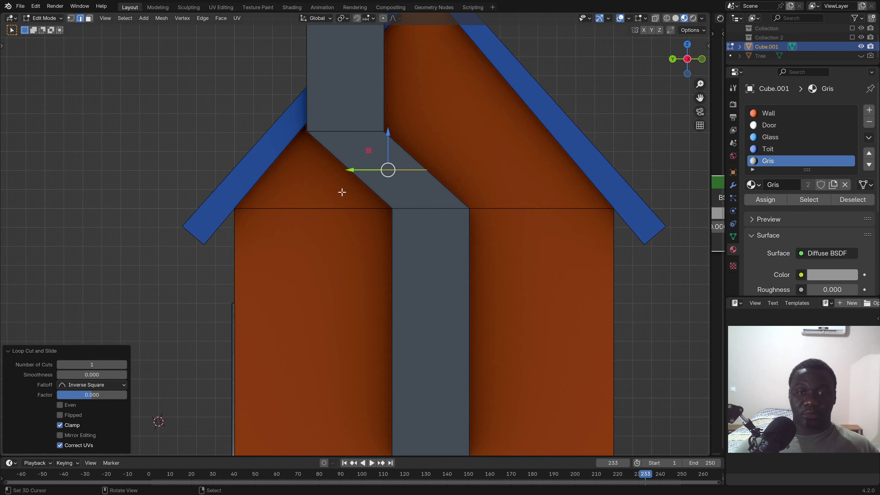
scroll(347, 191, "up", 1)
middle_click_drag(361, 191, 425, 259, "shift")
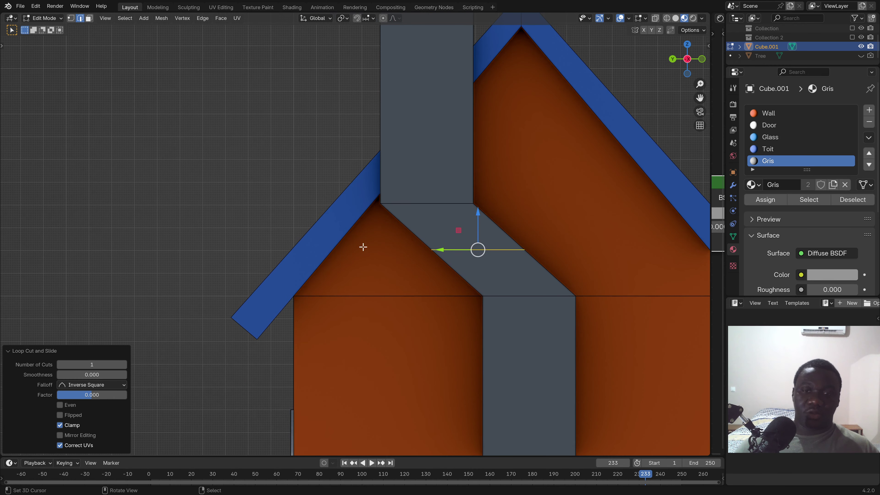
middle_click_drag(363, 247, 422, 253)
left_click(437, 257)
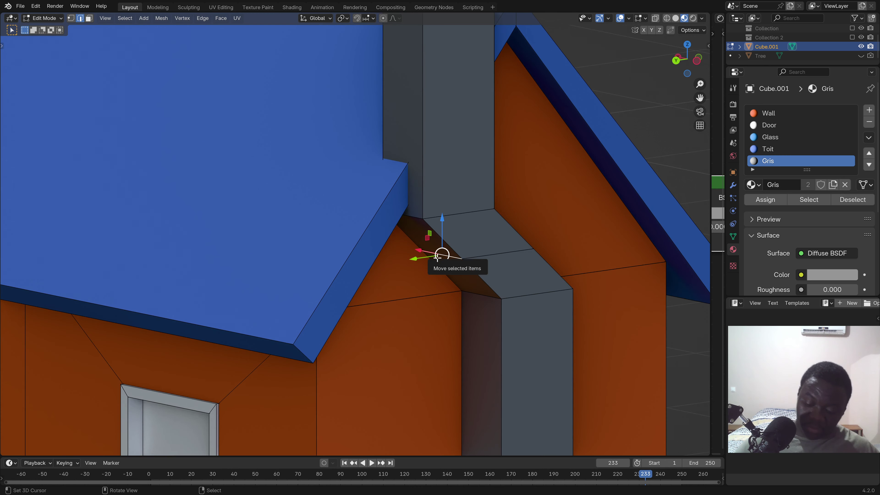
key("ctrl+KP_3")
scroll(418, 284, "up", 2)
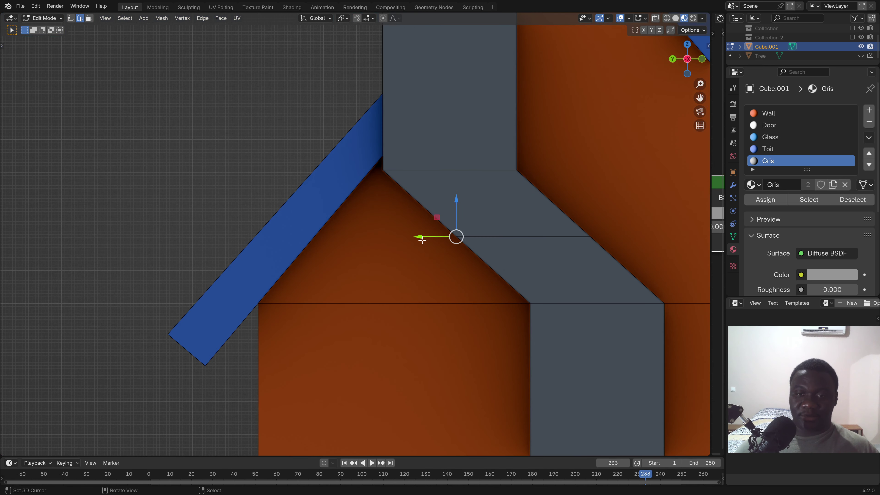
left_click_drag(422, 239, 348, 236)
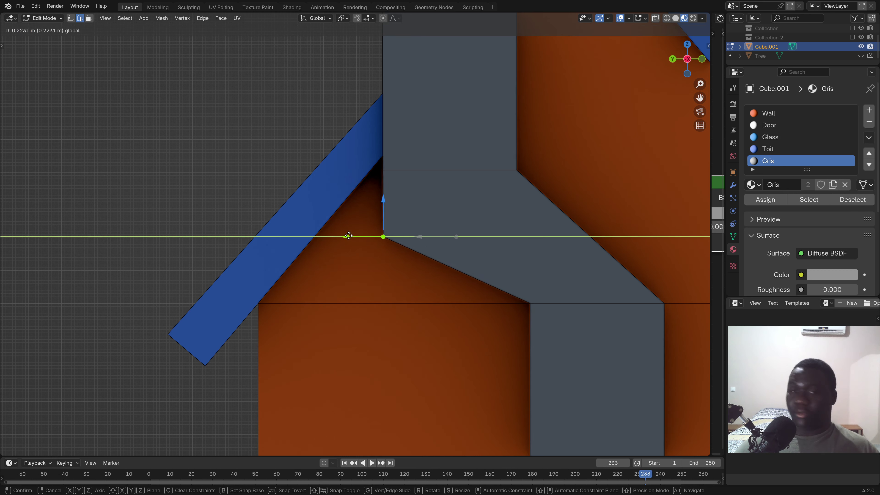
left_click_drag(349, 236, 348, 236)
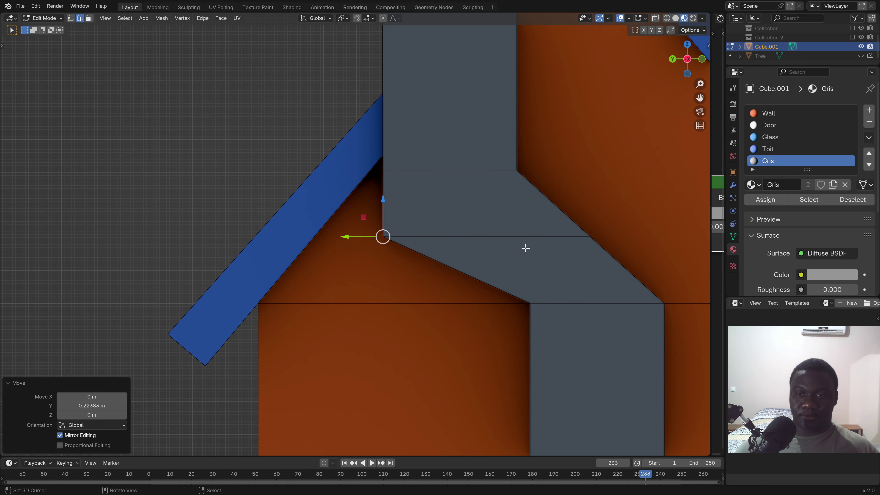
- Lower the chimney bend's lower edge about 0.178 m down the wall
scroll(524, 248, "down", 2)
middle_click_drag(536, 291, 466, 179, "shift")
scroll(465, 179, "up", 1)
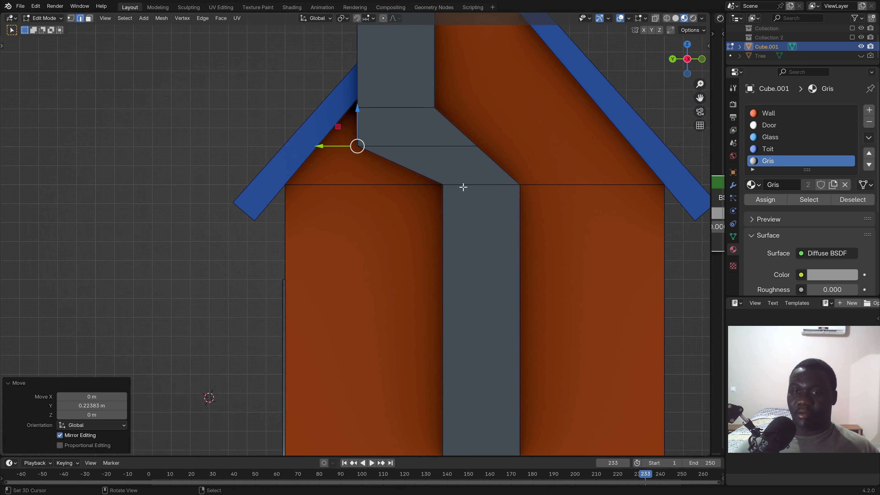
left_click(479, 186)
left_click_drag(482, 152, 477, 183)
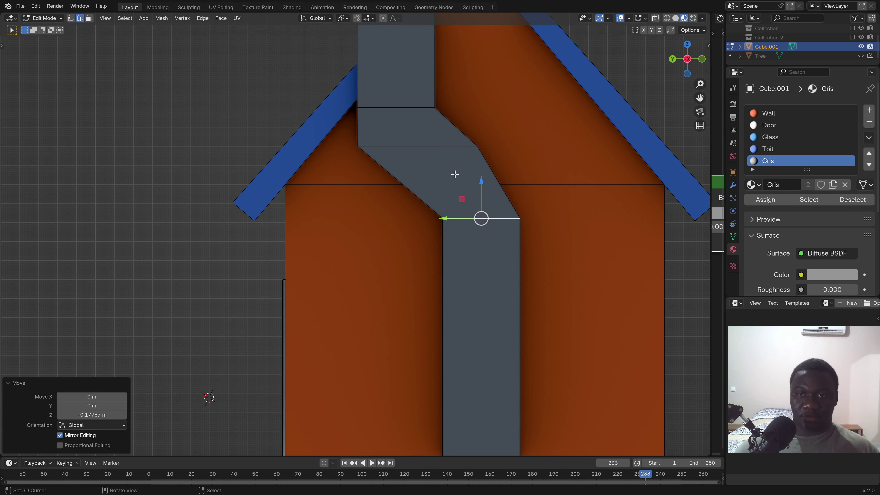
left_click(462, 146, "alt")
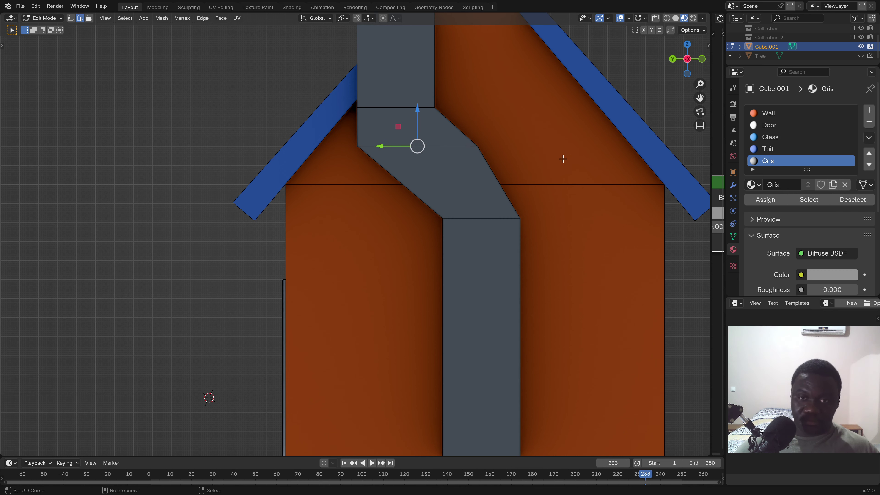
- Dissolve the bend's middle edge and add a new edge loop at the wall top
key("x")
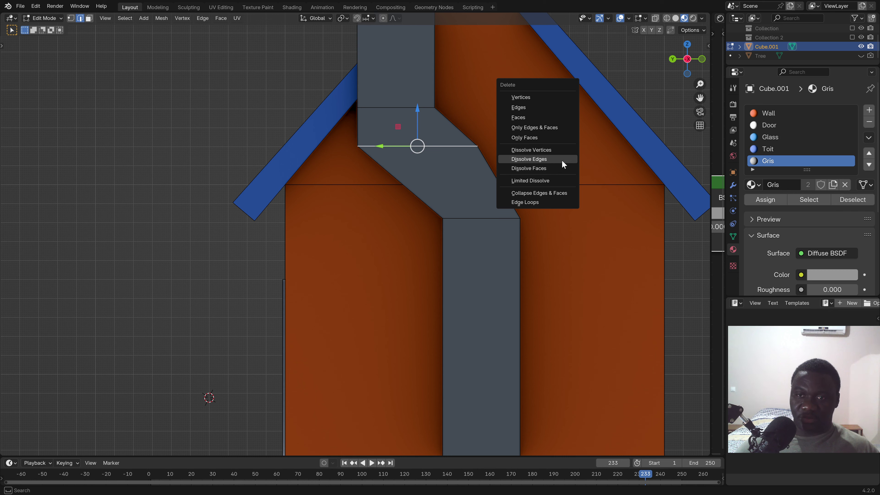
left_click(562, 159)
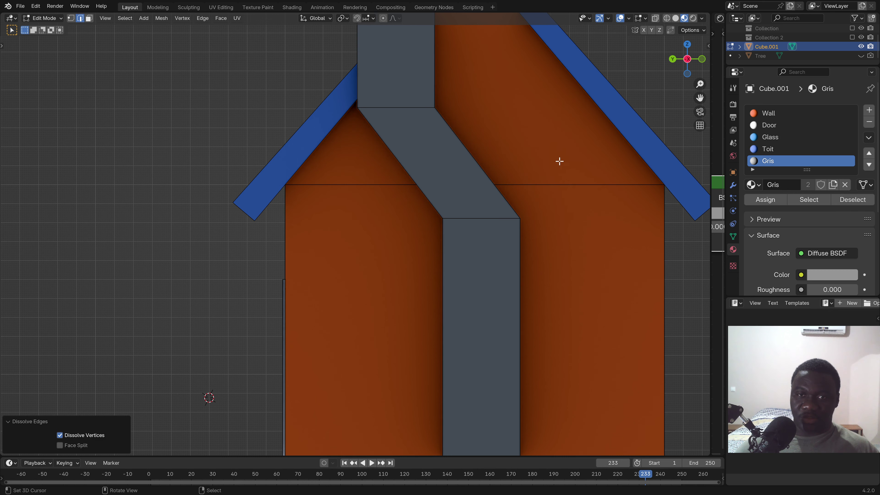
key("ctrl+r")
left_click(466, 166)
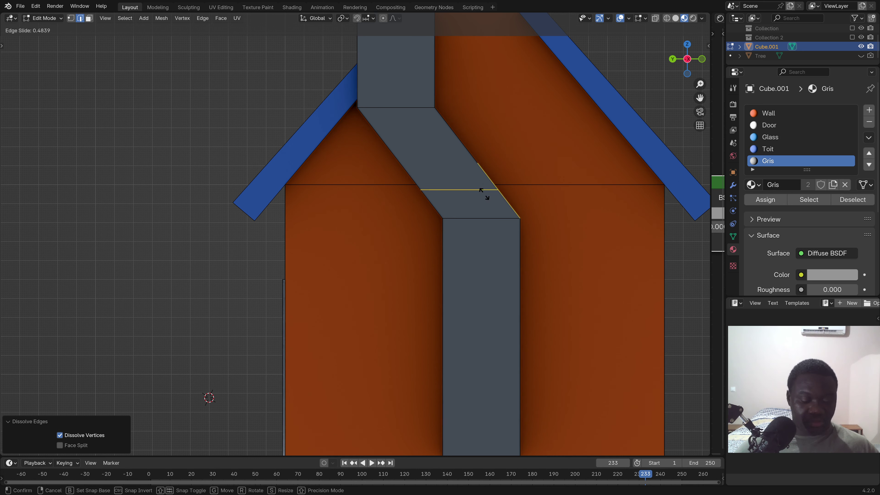
left_click(484, 193)
- Scale the new edge loop to 2.140 along Y and shift it 0.094 m
key("s")
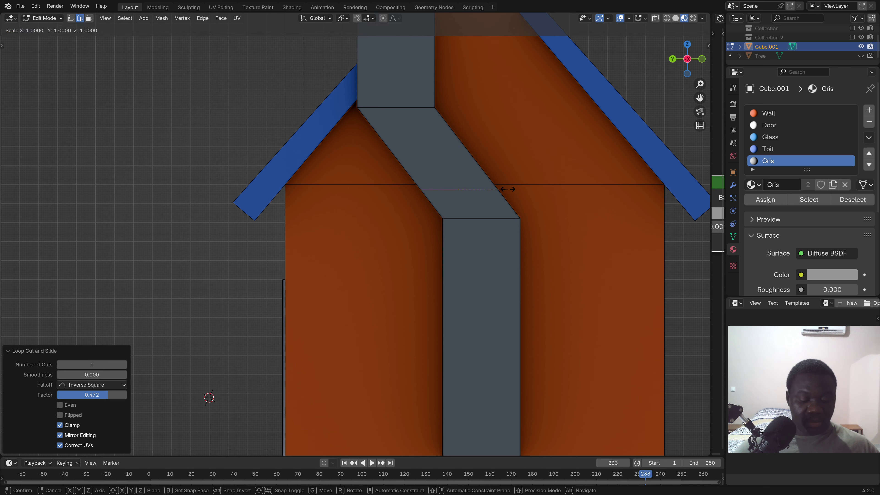
key("y")
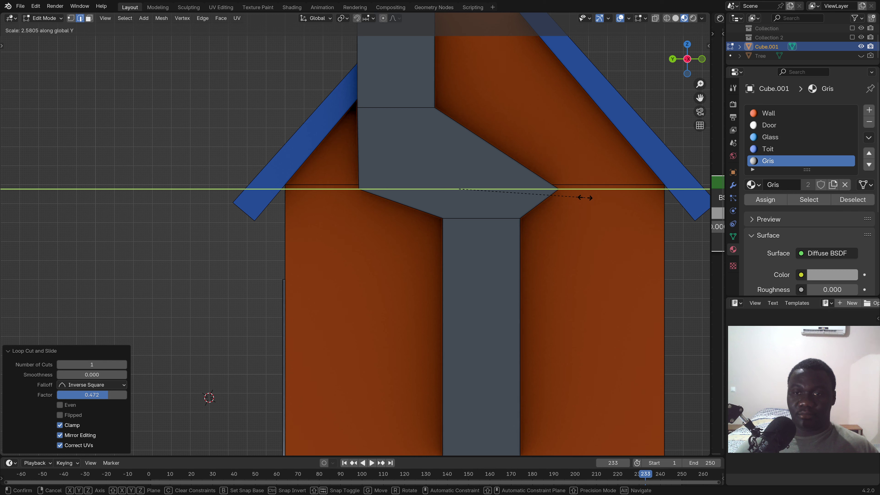
left_click(563, 196)
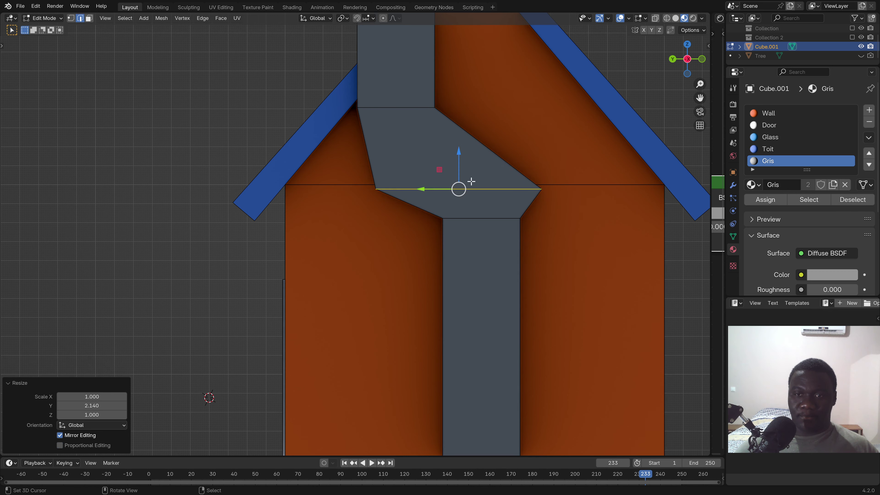
left_click_drag(426, 189, 409, 188)
middle_click_drag(533, 194, 492, 197)
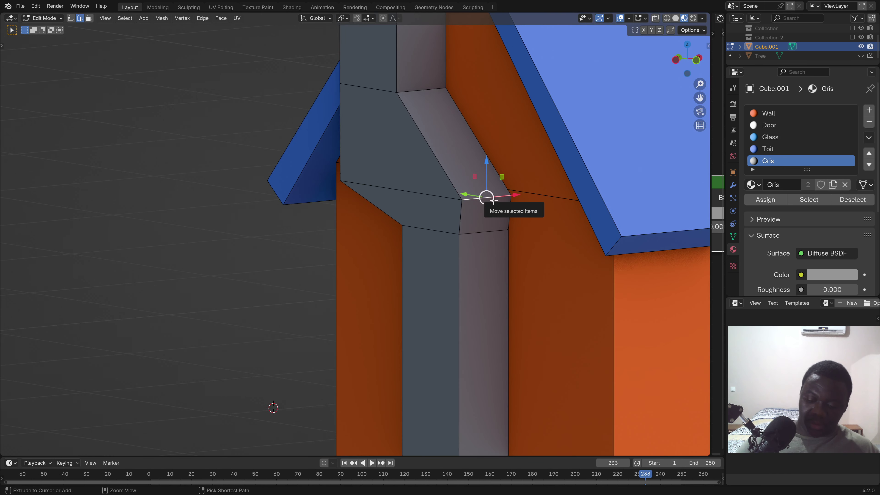
- In side view, move the chimney bend vertex along Y toward the wall and select another bend edge
key("ctrl+KP_3")
left_click_drag(447, 197, 440, 240)
scroll(447, 225, "down", 1)
scroll(451, 233, "down", 1)
left_click(454, 235)
scroll(440, 263, "down", 4)
middle_click_drag(440, 263, 465, 266)
scroll(465, 266, "up", 3)
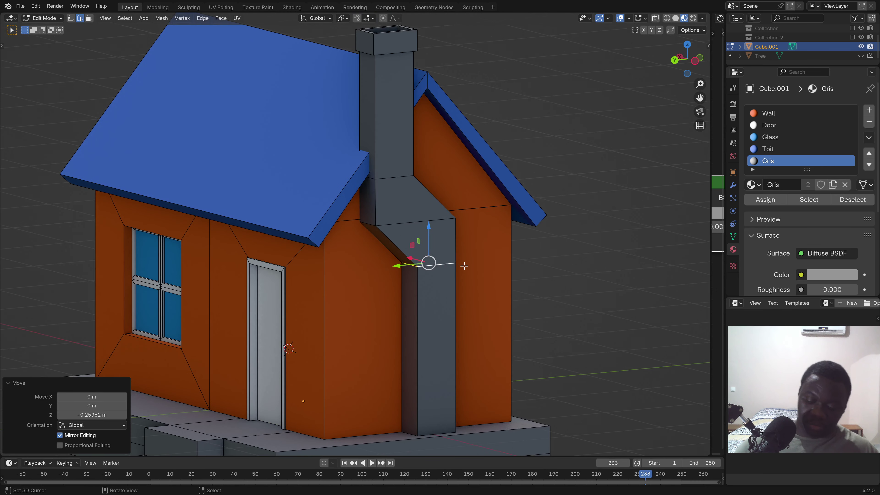
scroll(464, 265, "down", 2)
- Return to Object Mode and orbit around the whole house
key("Tab")
scroll(434, 263, "down", 3)
mouse_move(378, 275)
middle_mouse_down()
mouse_move(264, 280)
mouse_move(350, 265)
mouse_move(501, 285)
mouse_move(344, 298)
mouse_move(380, 300)
mouse_move(408, 280)
mouse_move(354, 283)
middle_mouse_up()
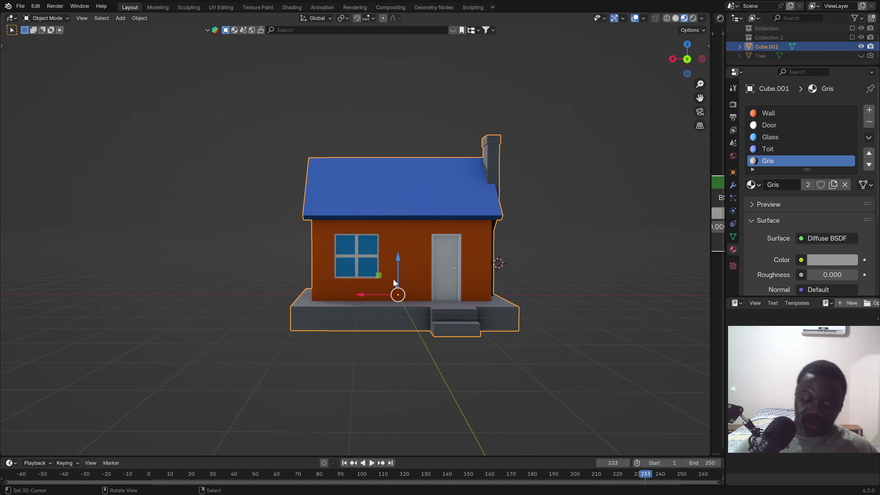
- In front view, raise the entire house mesh about 0.44 m so the base sits on the ground
key("KP_1")
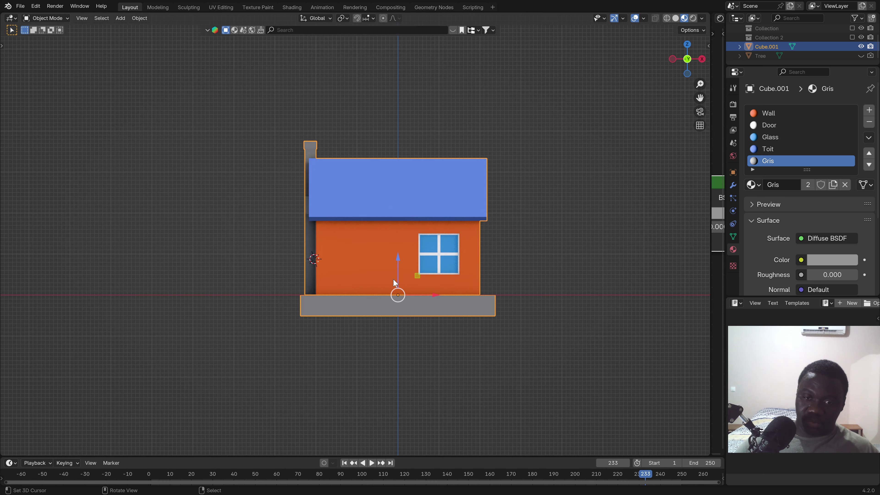
scroll(528, 305, "up", 1)
scroll(528, 305, "up", 2)
scroll(381, 305, "down", 2)
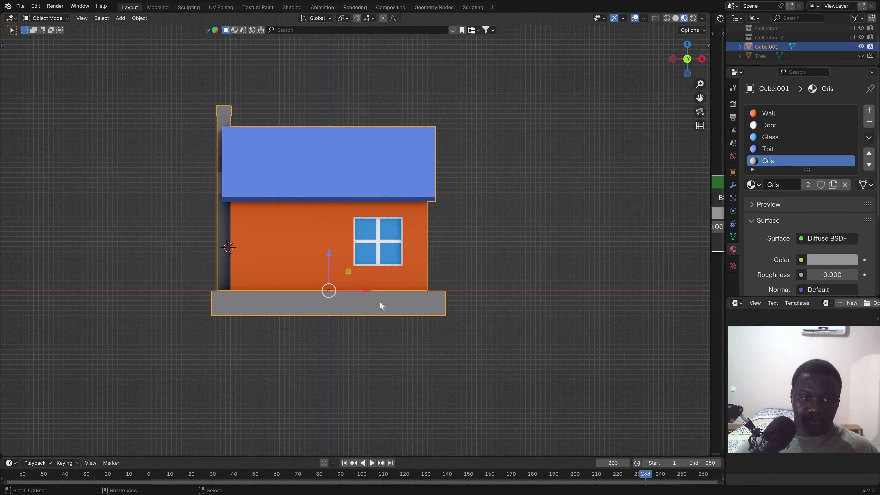
mouse_move(381, 305)
middle_mouse_down("shift")
mouse_move(400, 297)
mouse_move(412, 304)
middle_mouse_up("shift")
key("Tab")
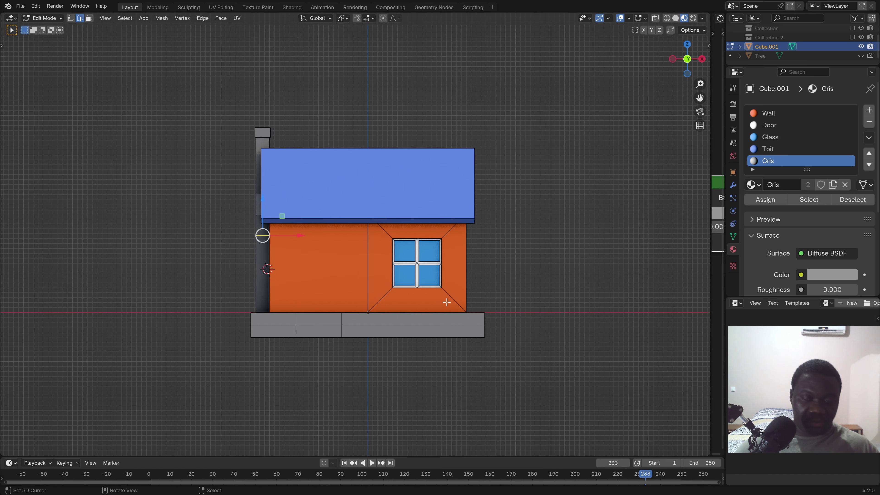
key("a")
scroll(338, 268, "up", 2)
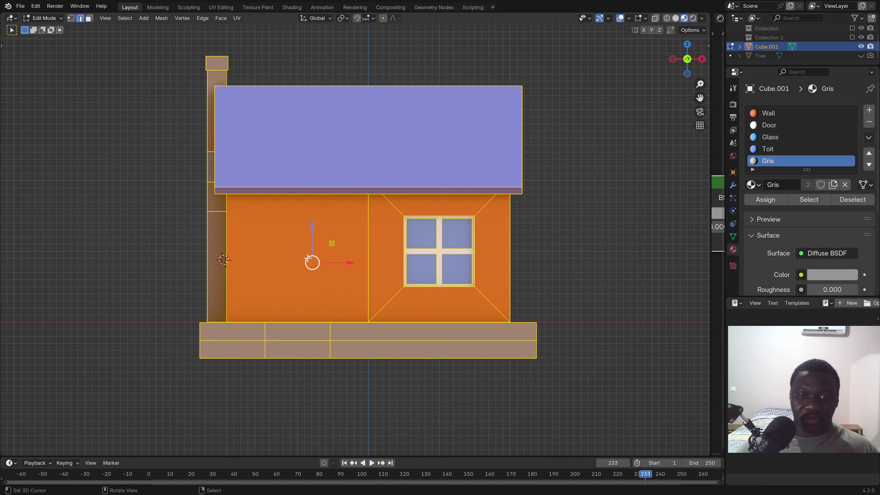
left_click_drag(315, 229, 323, 195)
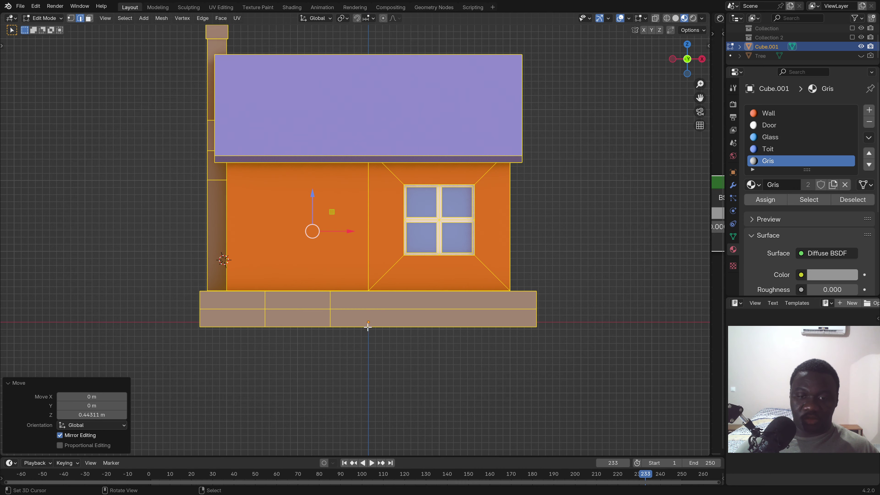
key("Tab")
scroll(449, 298, "down", 3)
mouse_move(442, 304)
middle_mouse_down()
mouse_move(313, 290)
mouse_move(450, 281)
mouse_move(350, 290)
mouse_move(266, 282)
mouse_move(352, 289)
mouse_move(310, 276)
mouse_move(363, 292)
mouse_move(451, 277)
mouse_move(319, 302)
mouse_move(235, 291)
mouse_move(423, 276)
mouse_move(343, 282)
mouse_move(442, 291)
mouse_move(212, 280)
mouse_move(124, 291)
mouse_move(136, 315)
mouse_move(300, 281)
middle_mouse_up()
scroll(412, 308, "up", 3)
- Select the chimney's inner top face in Edit Mode with face select
mouse_move(406, 190)
middle_mouse_down()
mouse_move(367, 228)
mouse_move(388, 246)
middle_mouse_up()
scroll(431, 233, "up", 5)
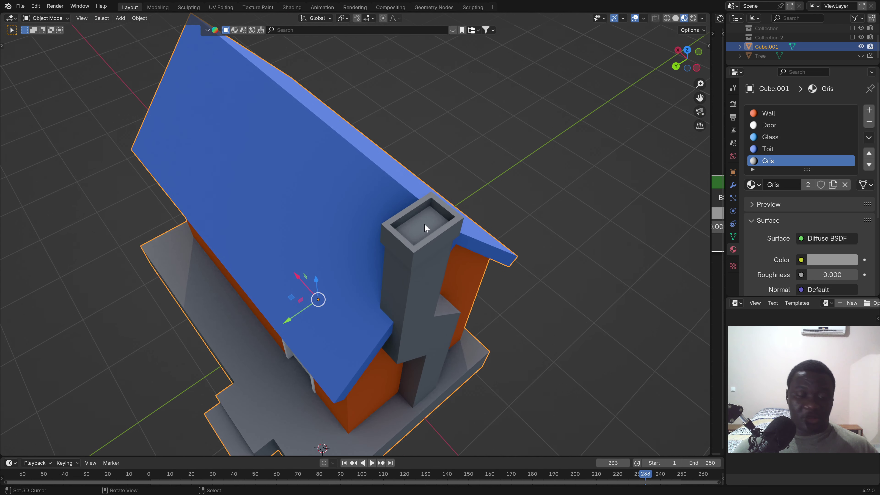
key("Tab")
left_click(426, 227)
mouse_move(425, 227)
middle_mouse_down()
mouse_move(242, 139)
mouse_move(125, 51)
middle_mouse_up()
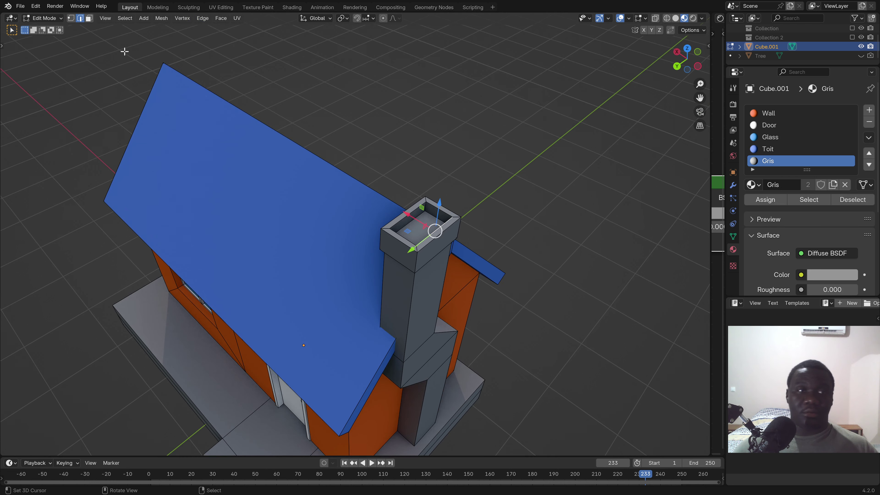
left_click(89, 18)
left_click(429, 230)
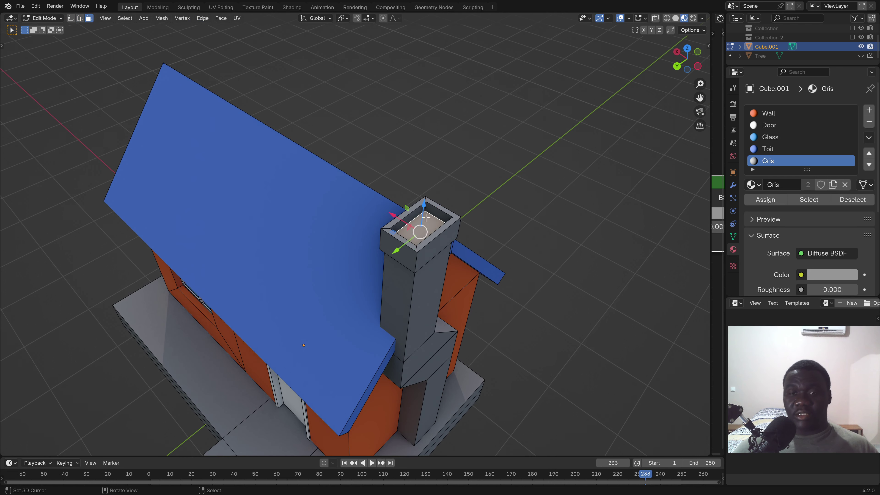
- Extrude the inner top face down about 0.13 m and return to Object Mode
key("e")
key("Escape")
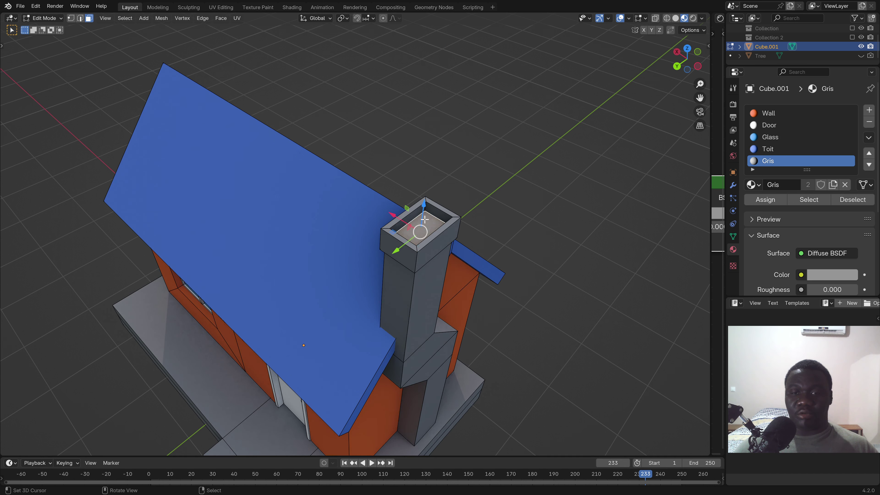
key("e")
left_click(417, 245)
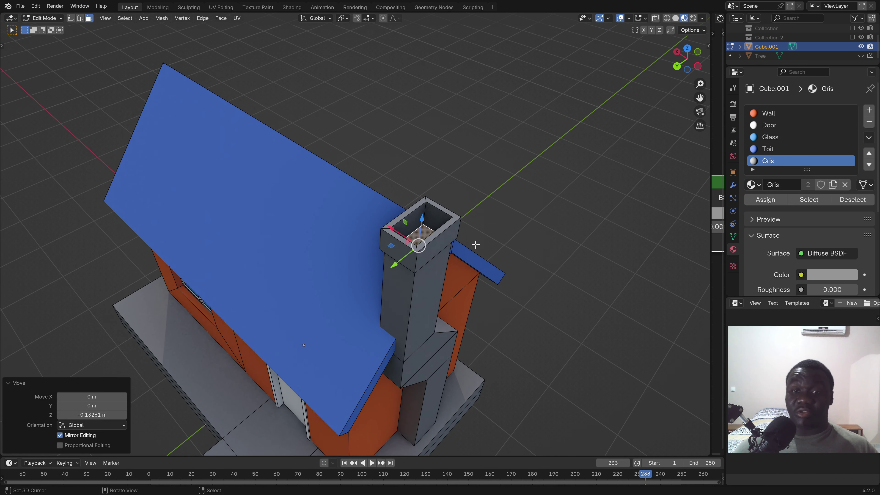
key("Tab")
scroll(303, 310, "down", 2)
mouse_move(303, 309)
middle_mouse_down()
mouse_move(322, 273)
mouse_move(326, 321)
mouse_move(429, 262)
mouse_move(395, 254)
mouse_move(499, 256)
mouse_move(466, 252)
middle_mouse_up()
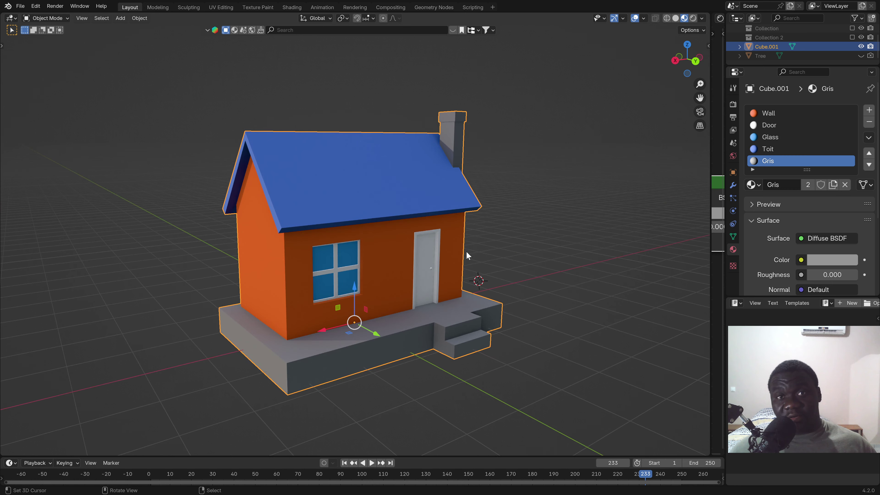